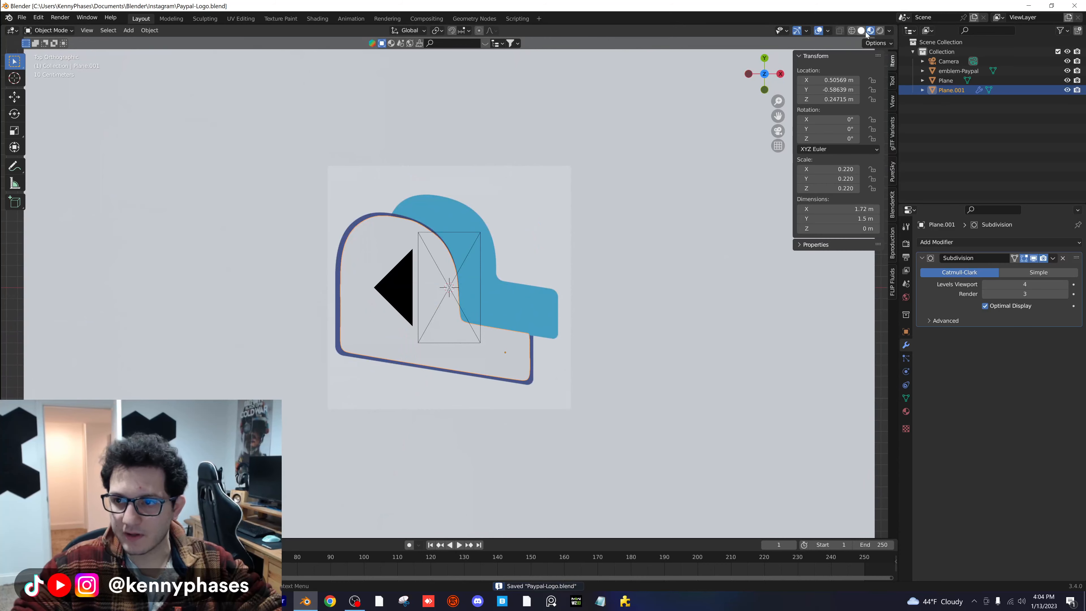
- Add a Solidify modifier with 0.07 m thickness to the traced P shape, checking it in solid shading
left_click(864, 31)
mouse_move(544, 193)
middle_mouse_down()
mouse_move(442, 163)
mouse_move(451, 167)
middle_mouse_up()
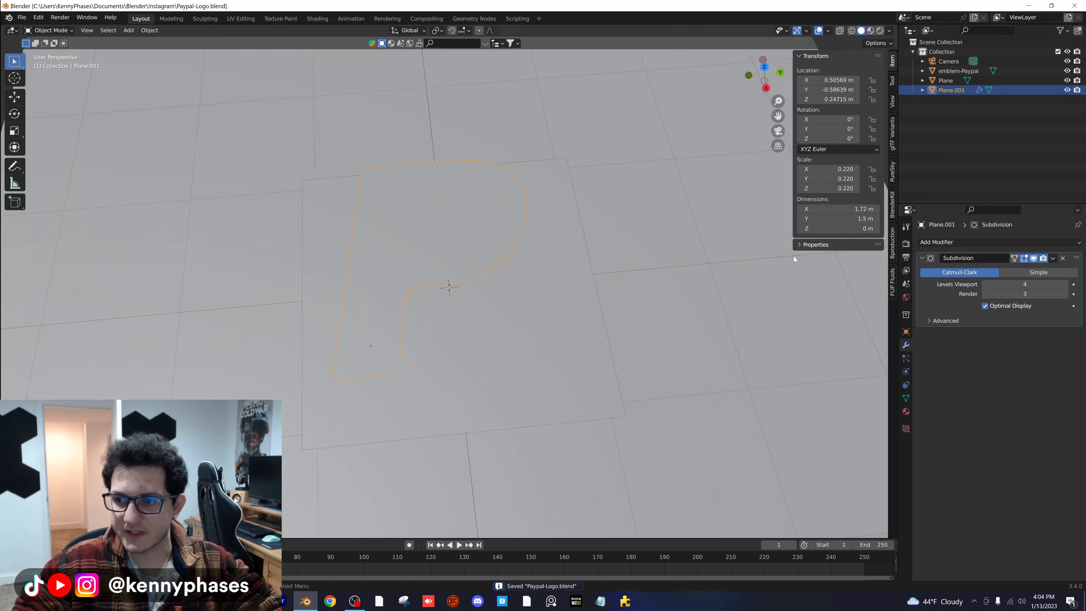
left_click(953, 242)
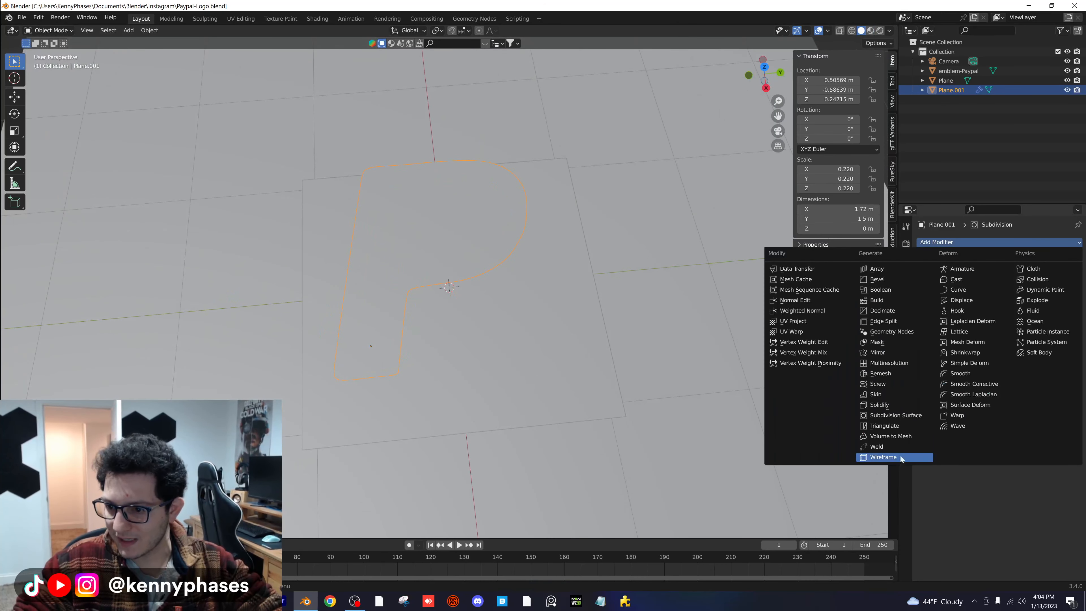
left_click(879, 405)
middle_click_drag(553, 304, 452, 295)
scroll(447, 278, "up", 2)
left_click_drag(1018, 360, 1052, 360)
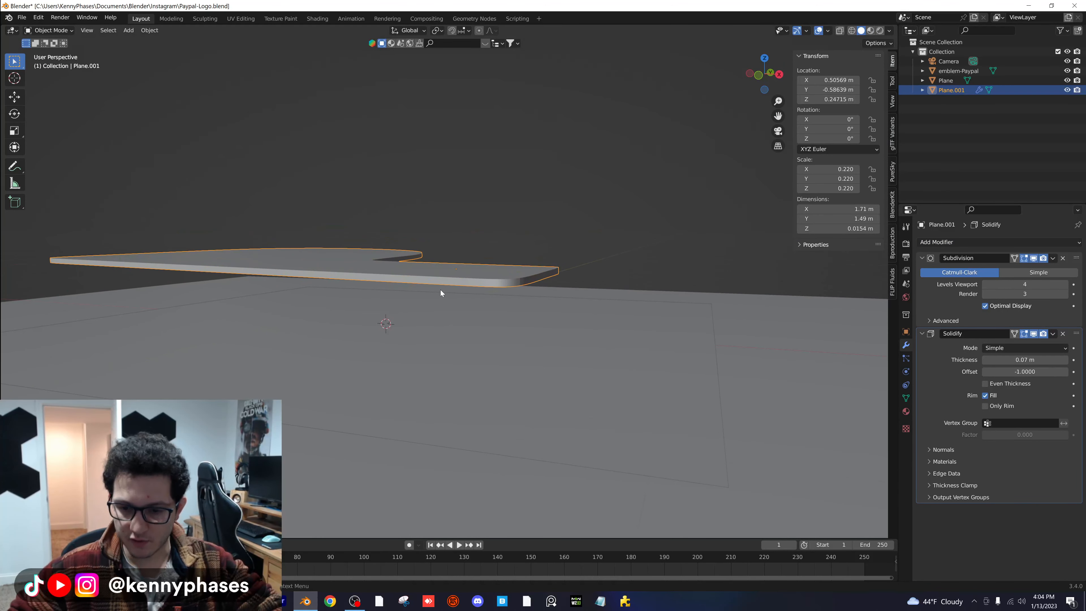
- Show the scene through the camera with rendered viewport shading
key("KP_0")
left_click(880, 30)
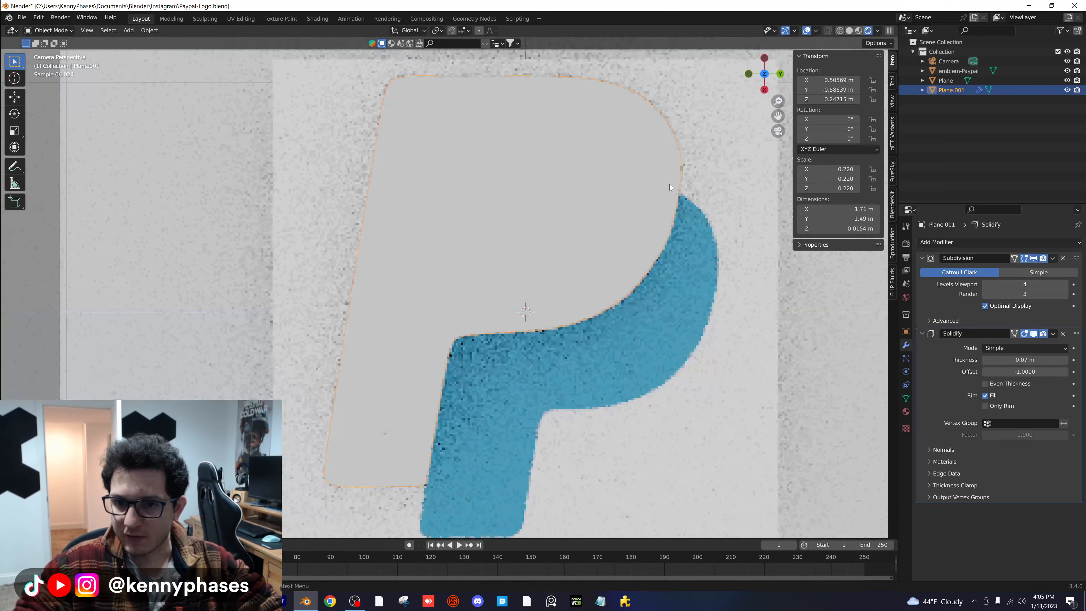
scroll(496, 258, "down", 3)
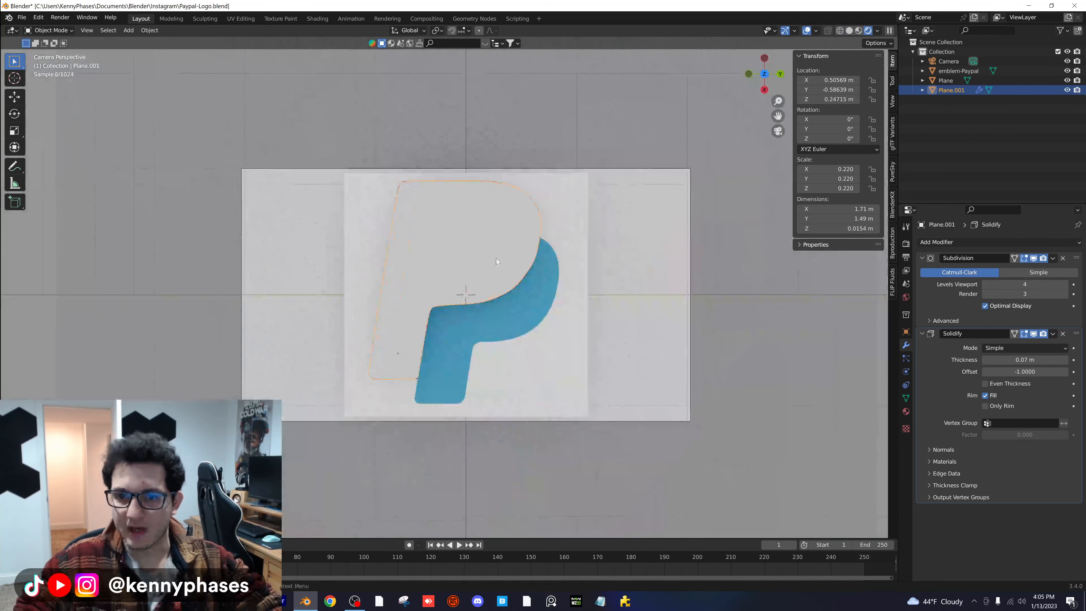
scroll(504, 270, "up", 2)
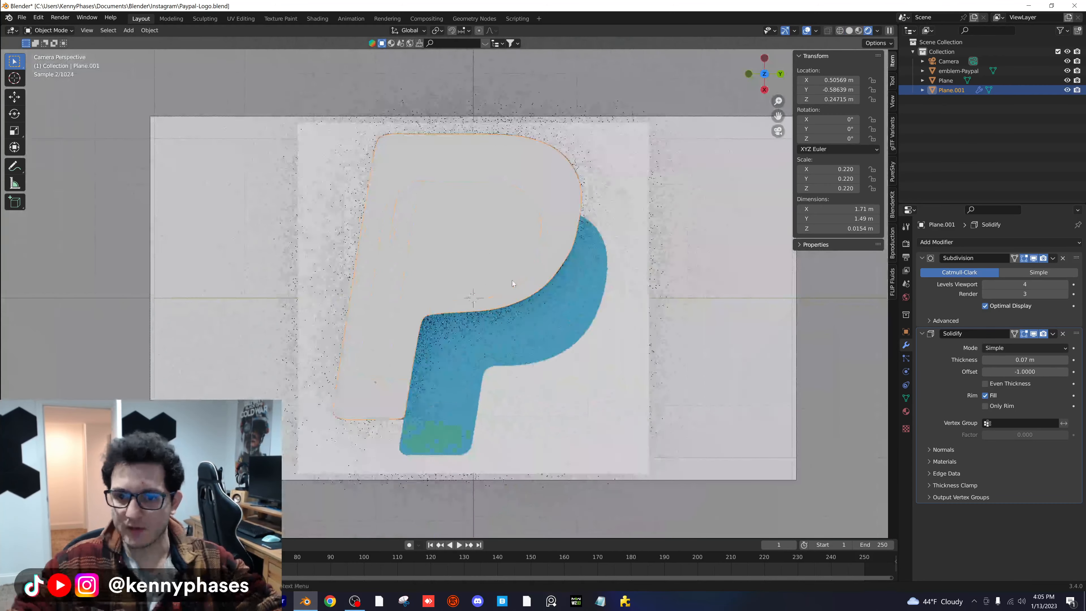
- Duplicate the solidified P and move the copy over the light blue P, to about X 0.73 m, Y -0.19 m
key("shift+d")
right_click(521, 272)
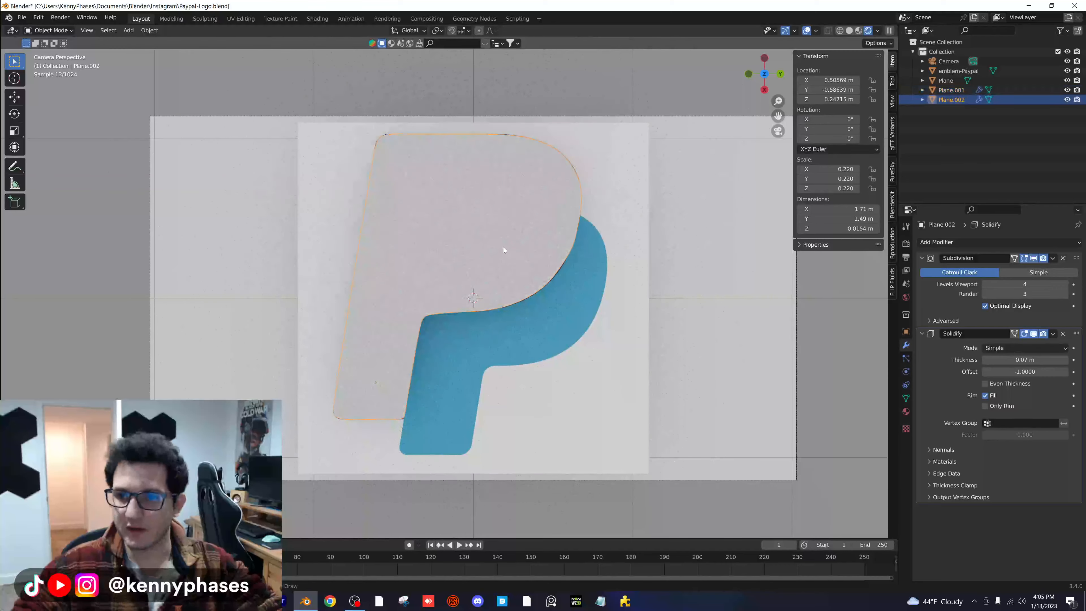
key("g")
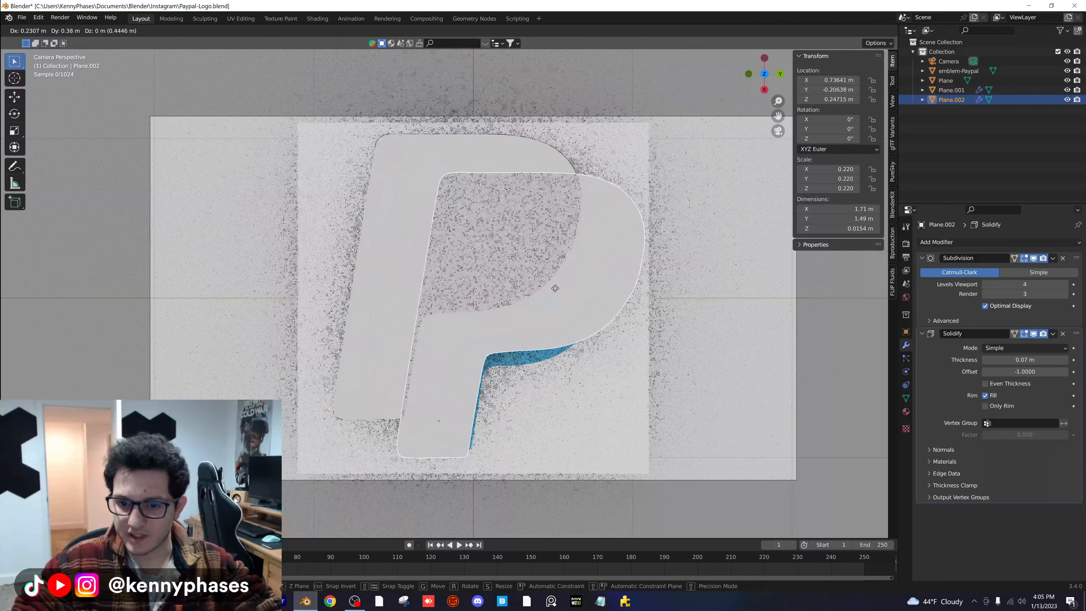
left_click(557, 286)
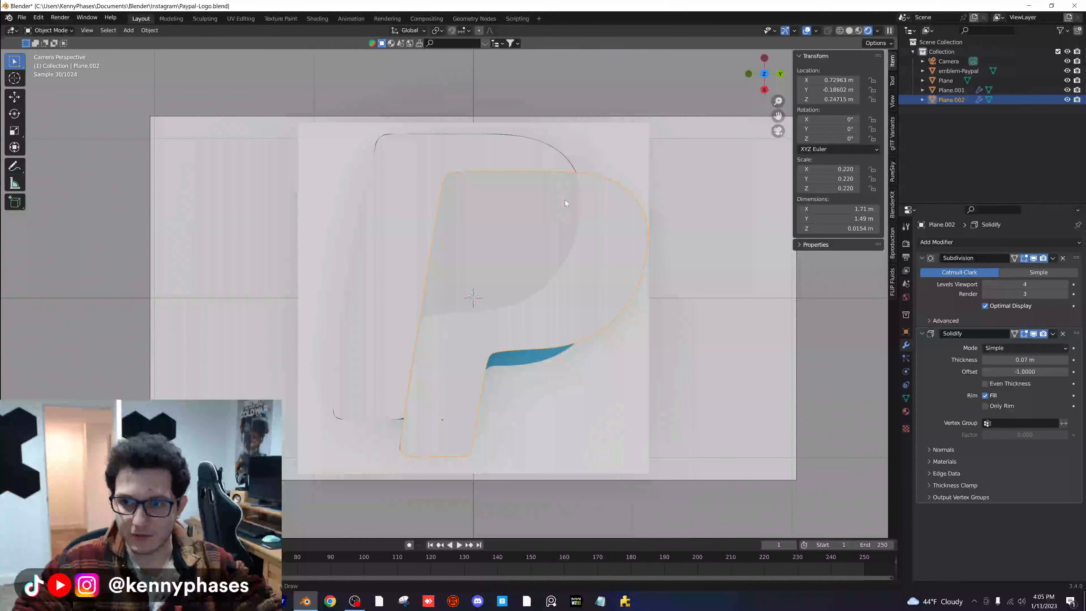
- Try scaling the copied P to about 0.180 along X and 0.189 along Y, and shift it over the light blue P
key("s")
key("x")
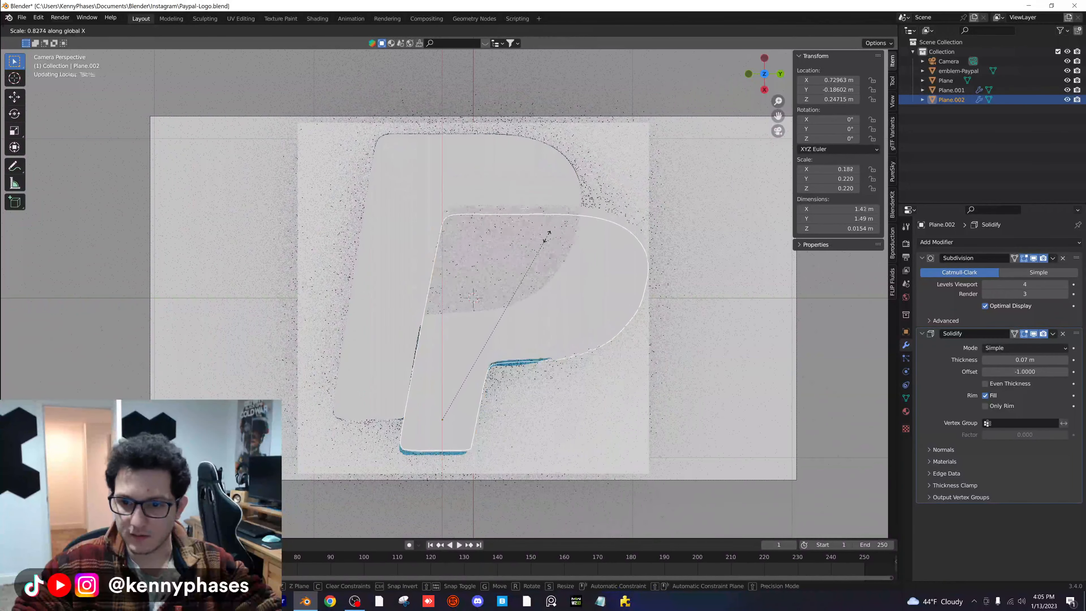
key("y")
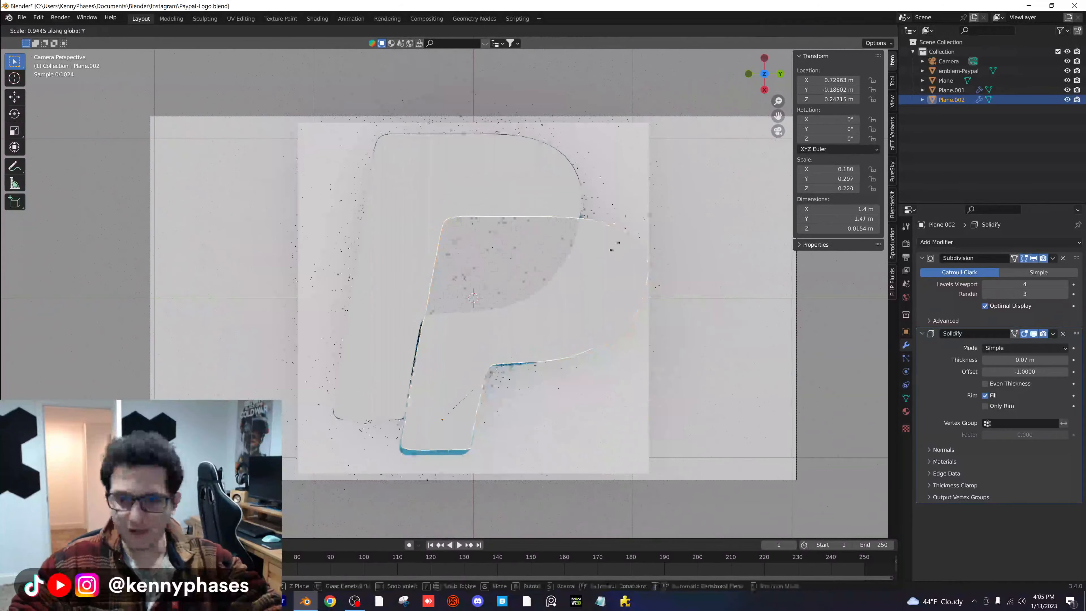
left_click(581, 254)
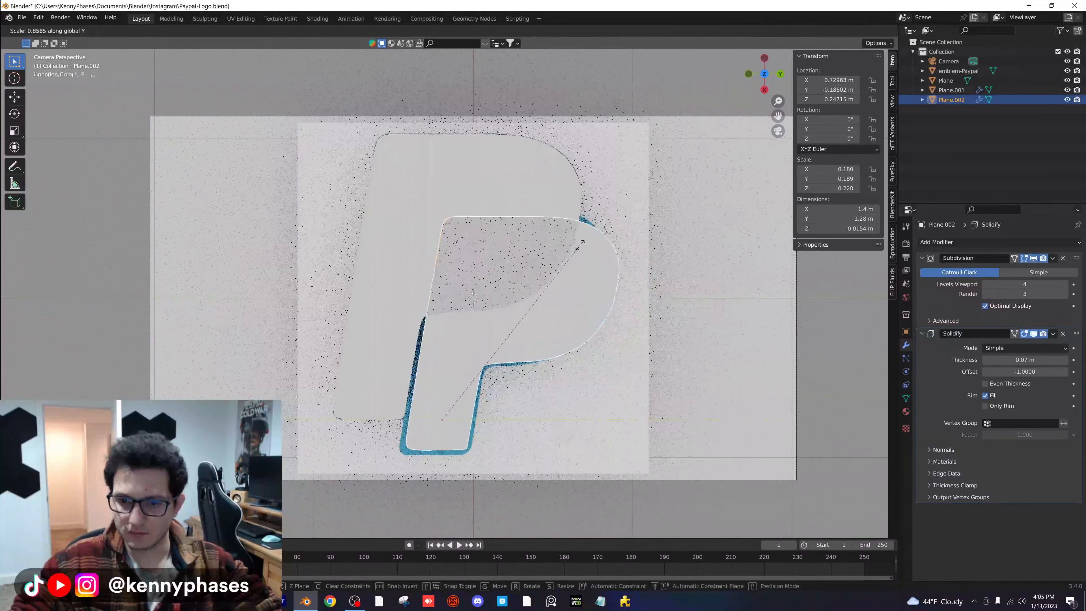
key("g")
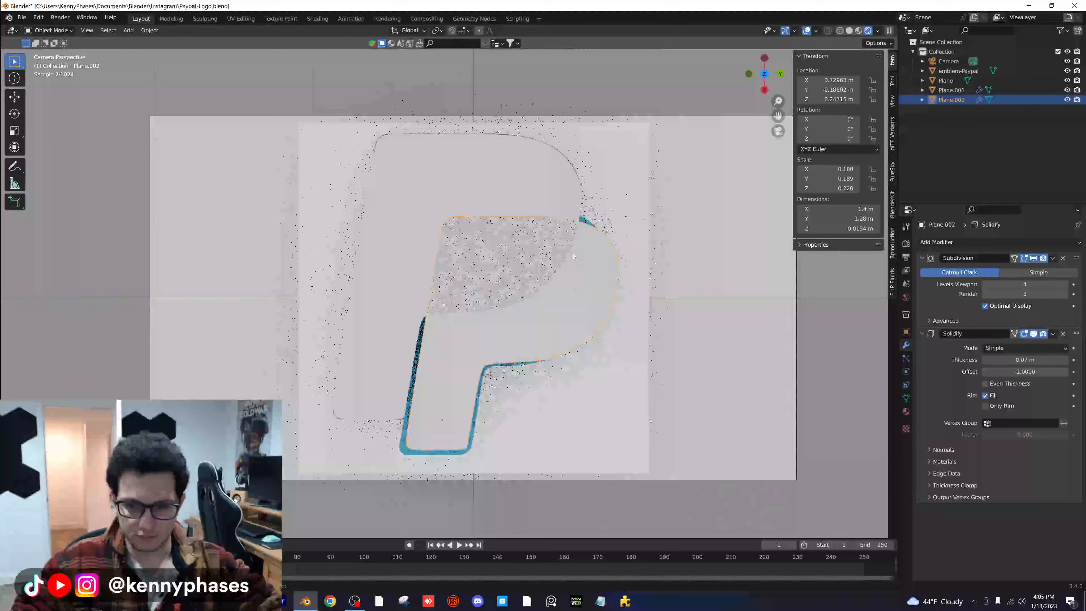
left_click(593, 236)
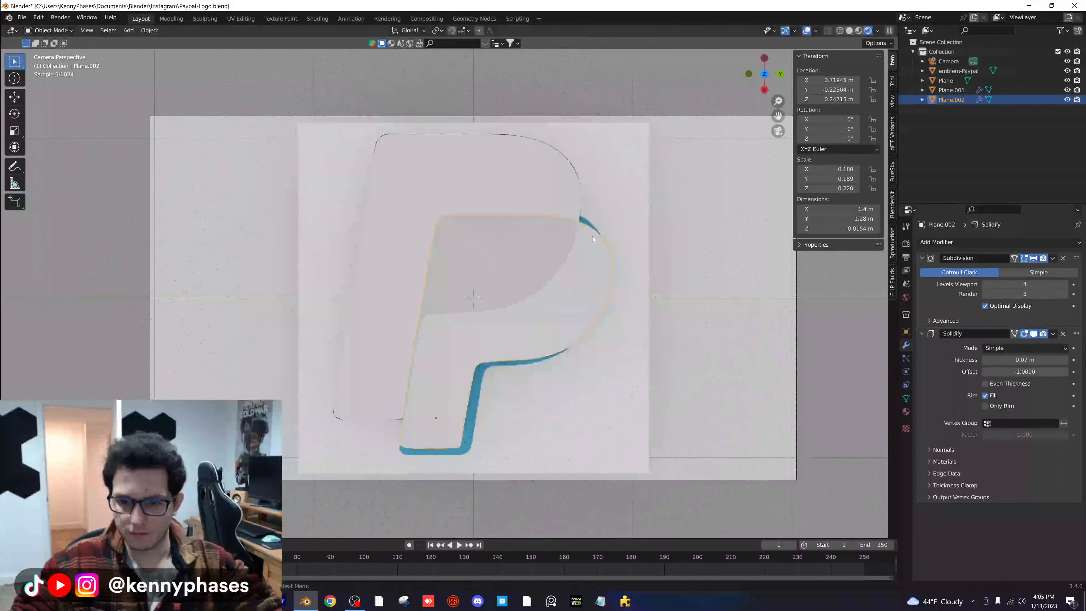
- Try enlarging the copied P uniformly to about 0.184 in X and 0.194 in Y, and reposition it over the light blue P
key("s")
left_click(589, 250)
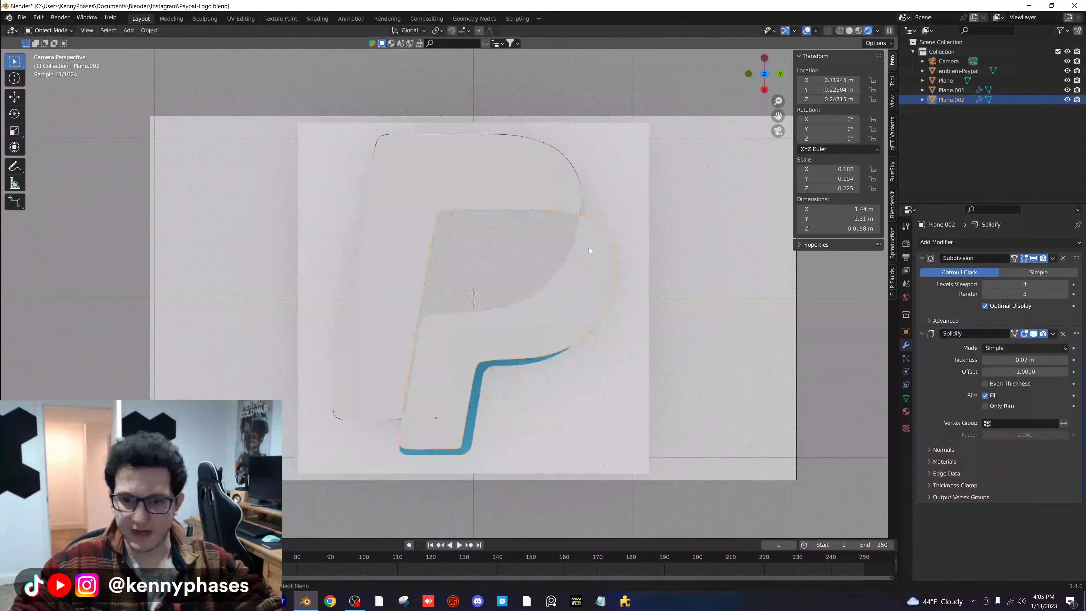
key("s")
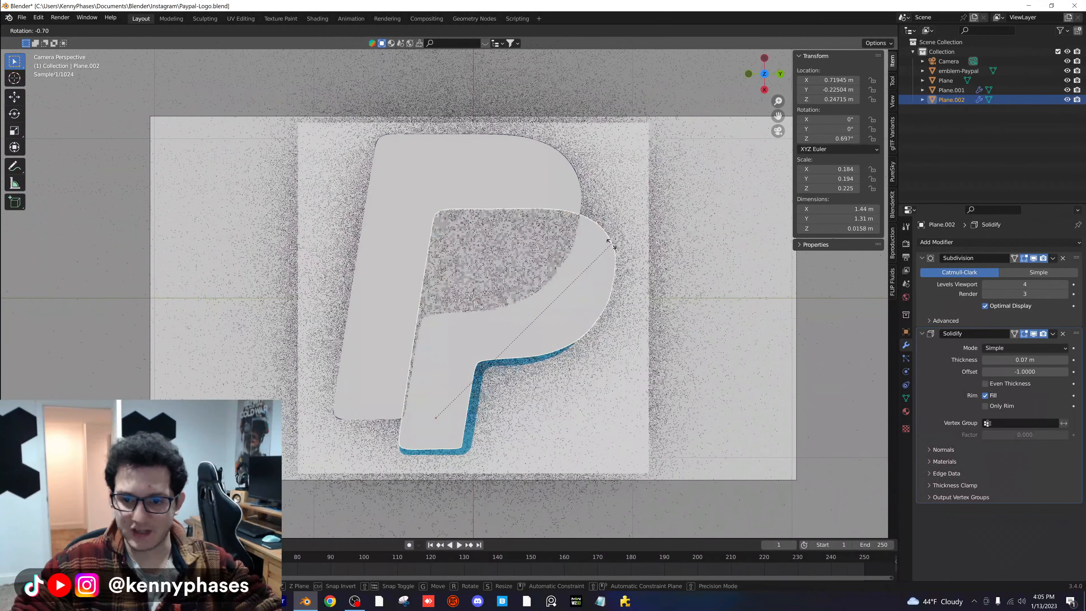
right_click(611, 247)
key("g")
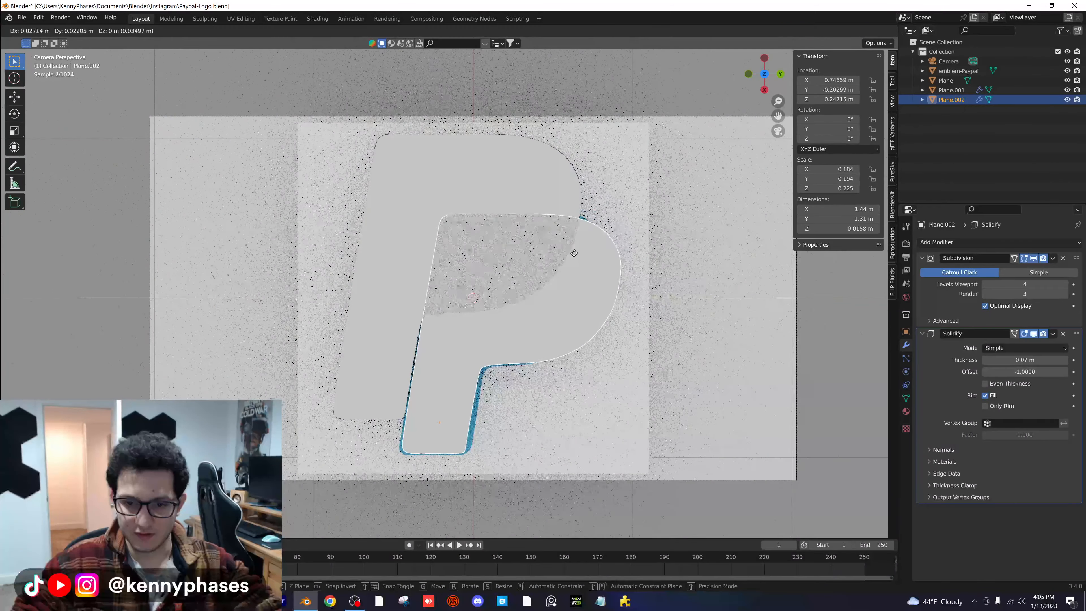
left_click(582, 254)
- Try stretching the copied P along Y to a scale of about 0.205 and nudge it over the reference
key("s")
key("y")
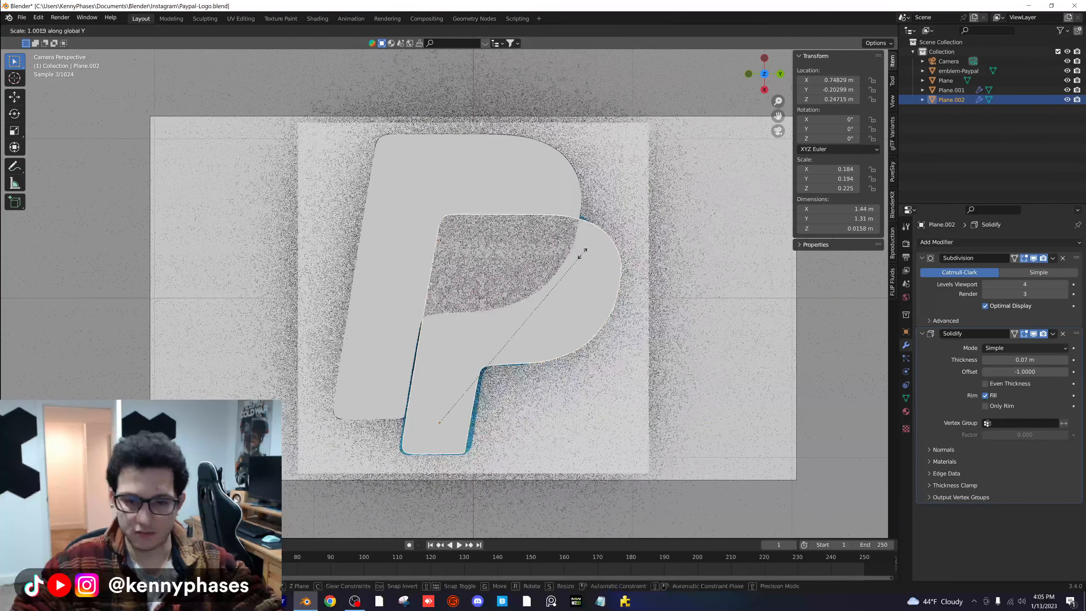
left_click(593, 251)
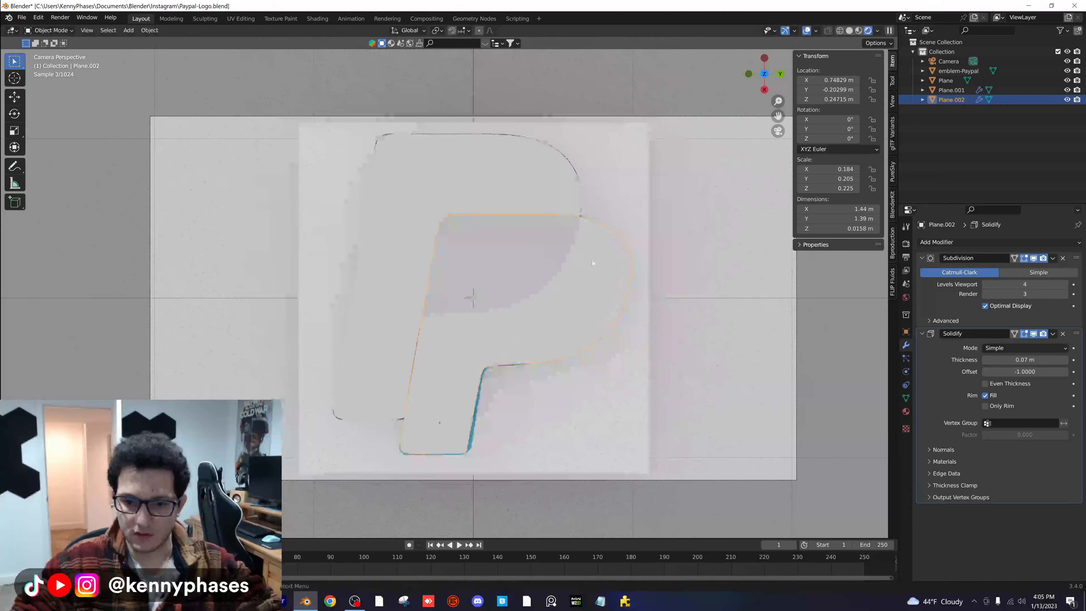
key("g")
left_click(583, 263)
- Undo the scaling and repositioning attempts on the copied P, back to its original 0.220 scale
key("ctrl+z")
key("ctrl+z")
key("ctrl+z")
key("ctrl+z")
key("ctrl+z")
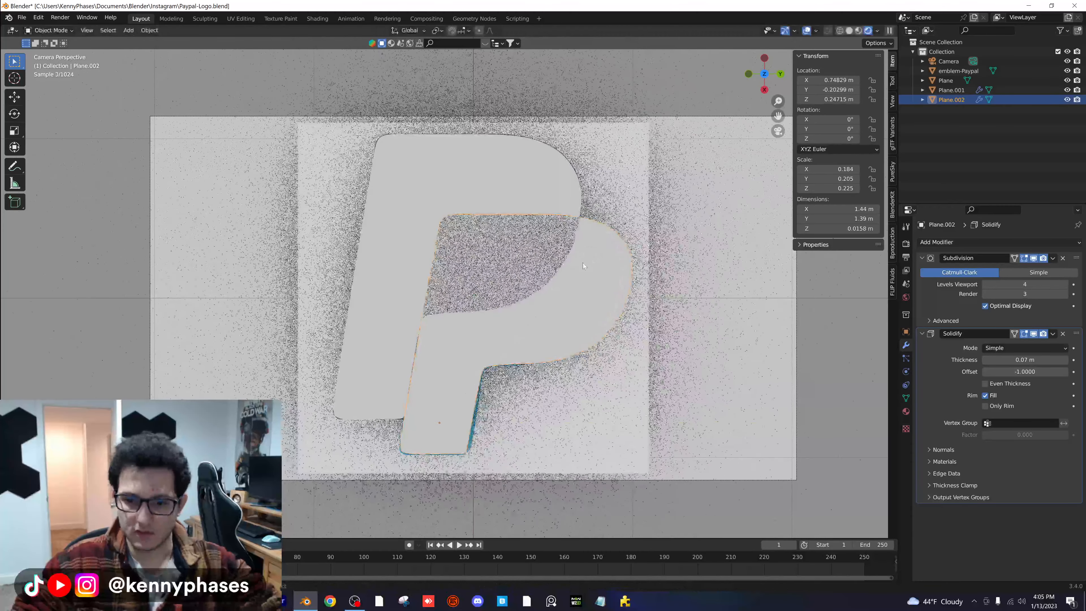
key("ctrl+z")
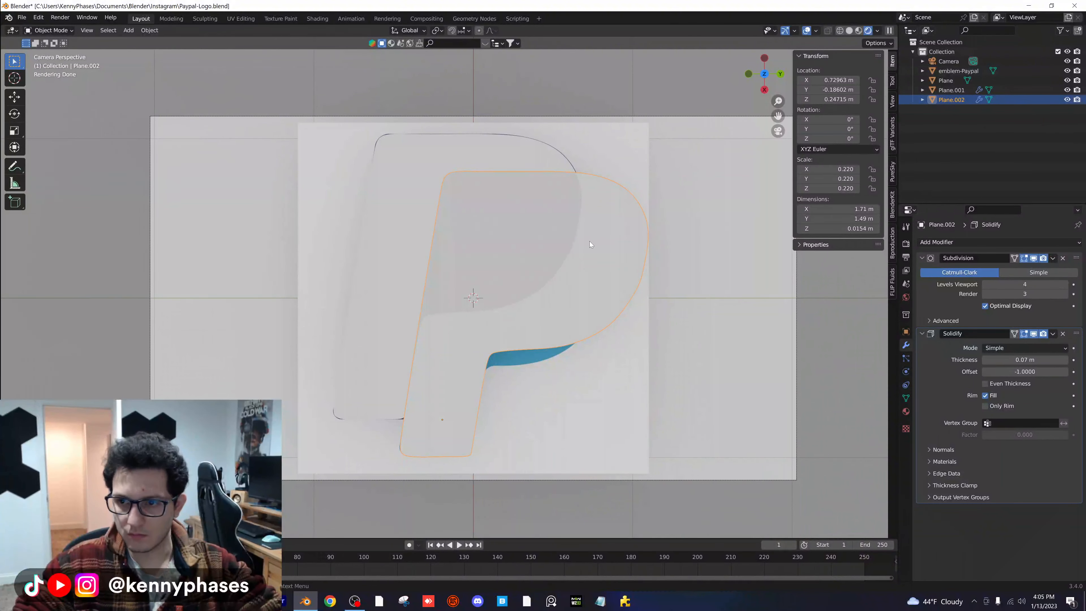
key("ctrl+z")
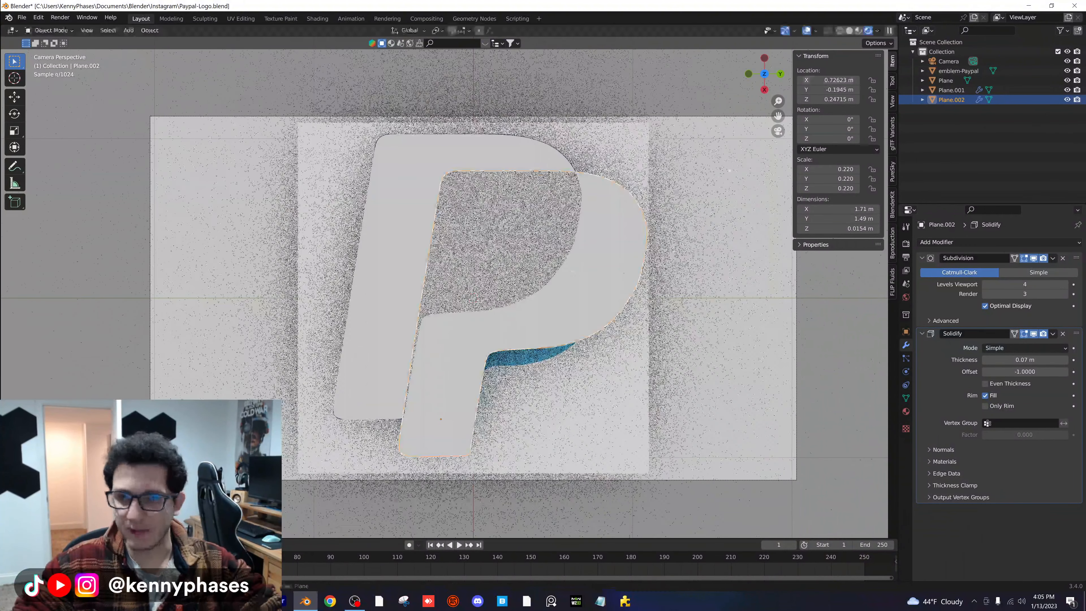
- Hide Plane.001 and align the copied P with the light blue P's outer curve, at about X 0.90 m, Y -0.43 m
left_click(1067, 90)
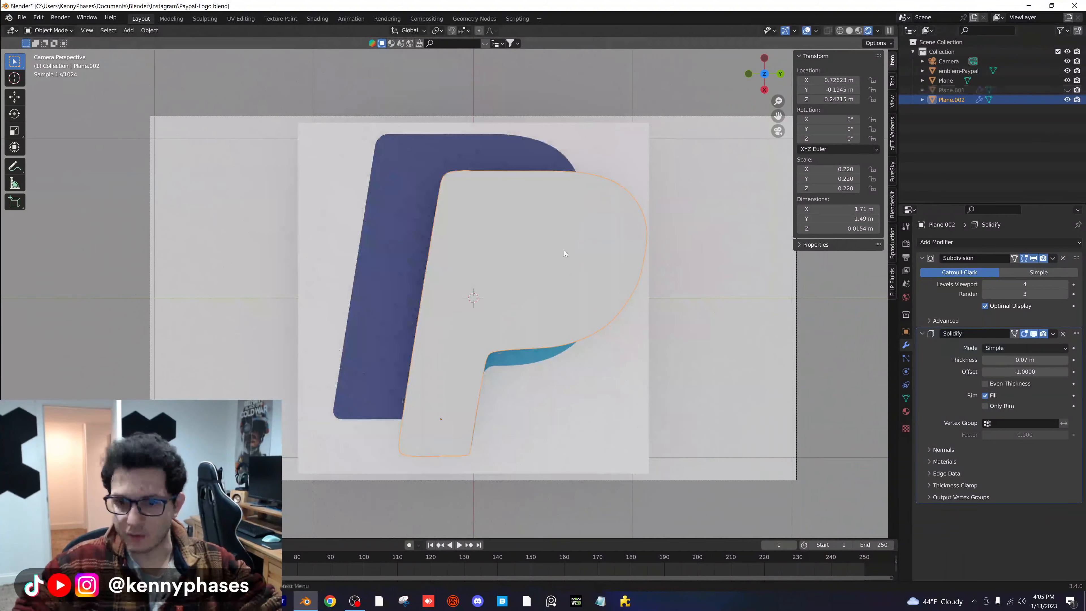
key("g")
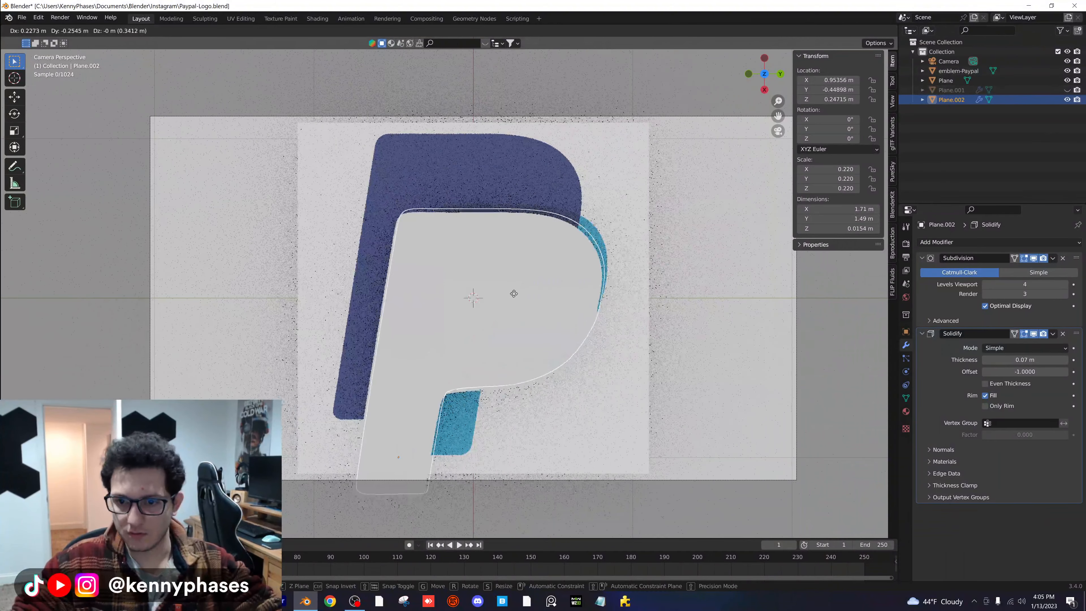
left_click(518, 285)
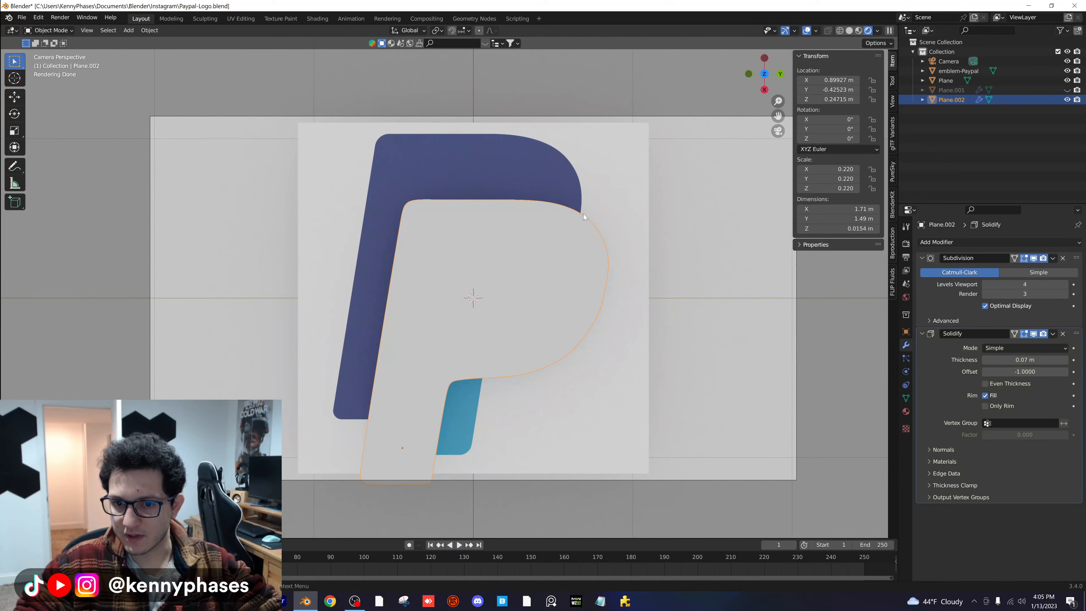
key("Tab")
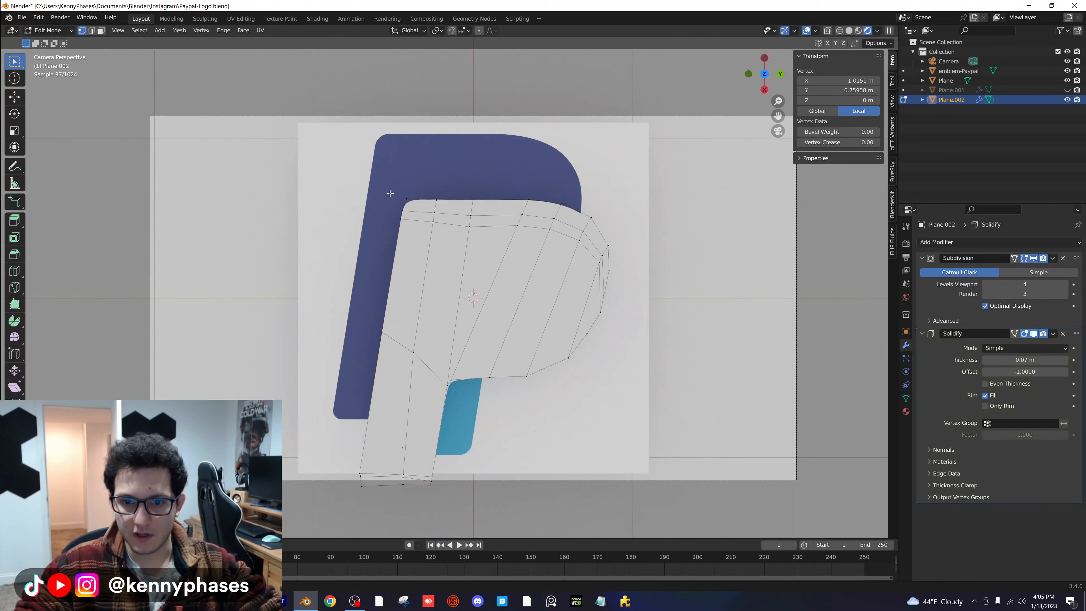
key("Tab")
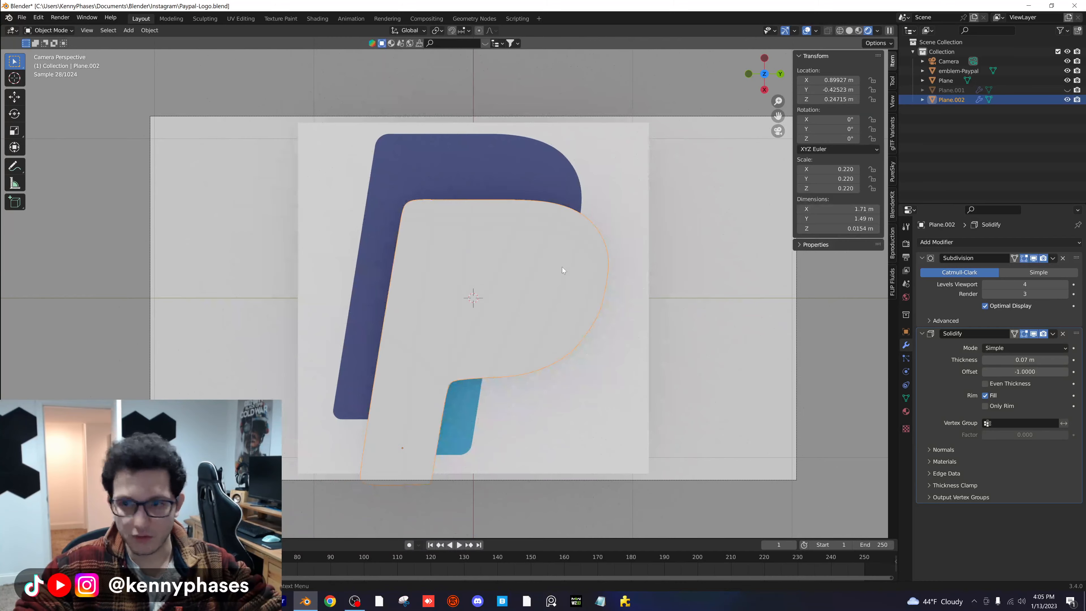
- Scale the copied P along Y to about 0.193 and move it to about X 0.90 m, Y -0.27 m
key("s")
key("y")
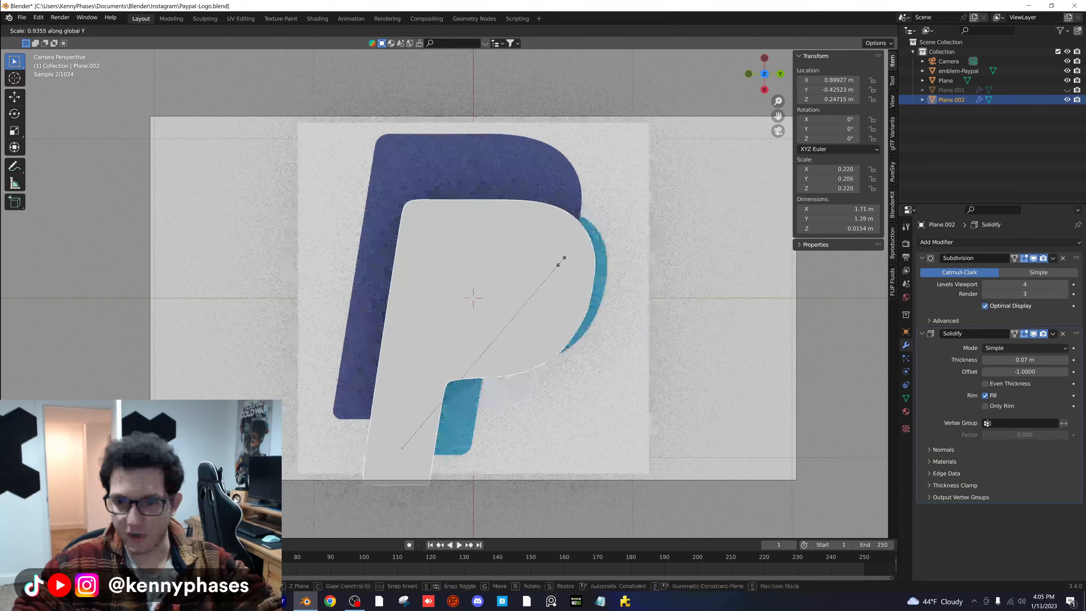
left_click(543, 268)
key("g")
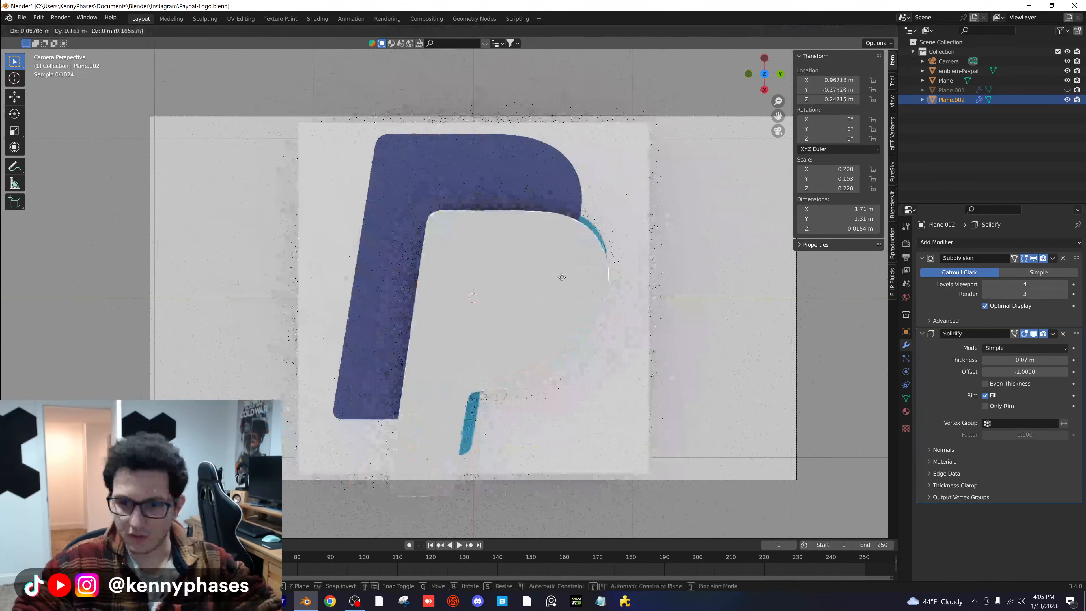
left_click(563, 260)
- Scale the copied P along X to about 0.207 and move it to about X 0.84 m, Y -0.26 m
key("x")
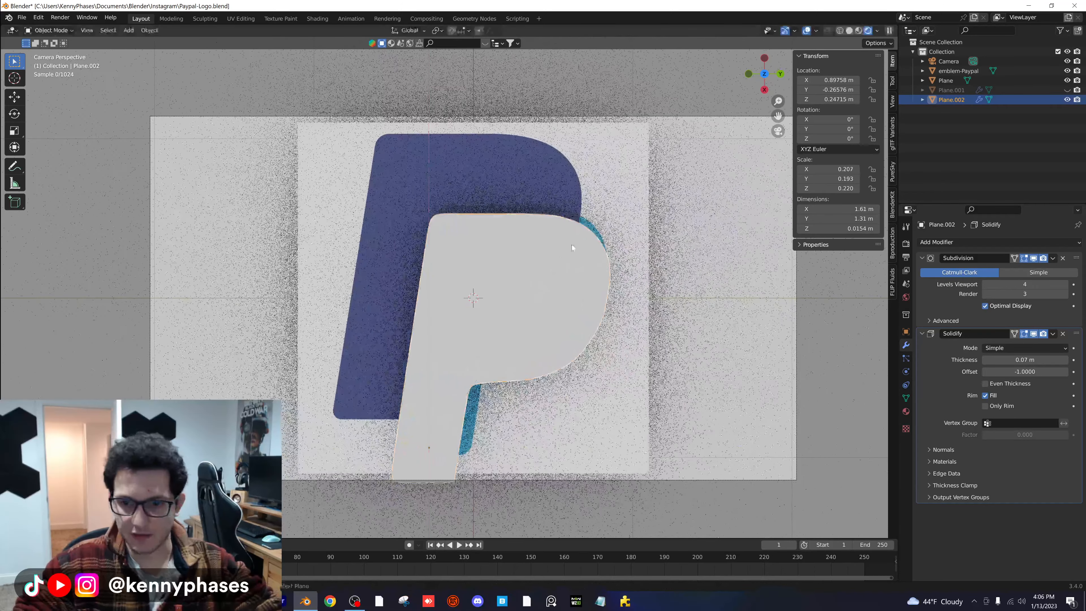
left_click(573, 238)
key("g")
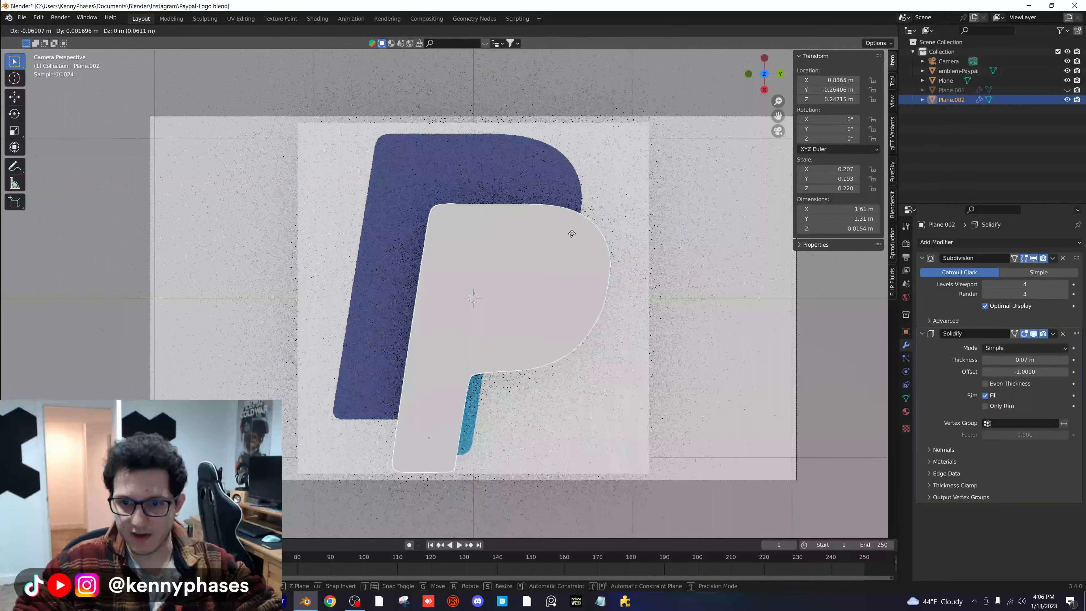
left_click(572, 233)
- Scale the copied P along Y to about 0.182 and move it to about X 0.84 m, Y -0.22 m
key("s")
key("y")
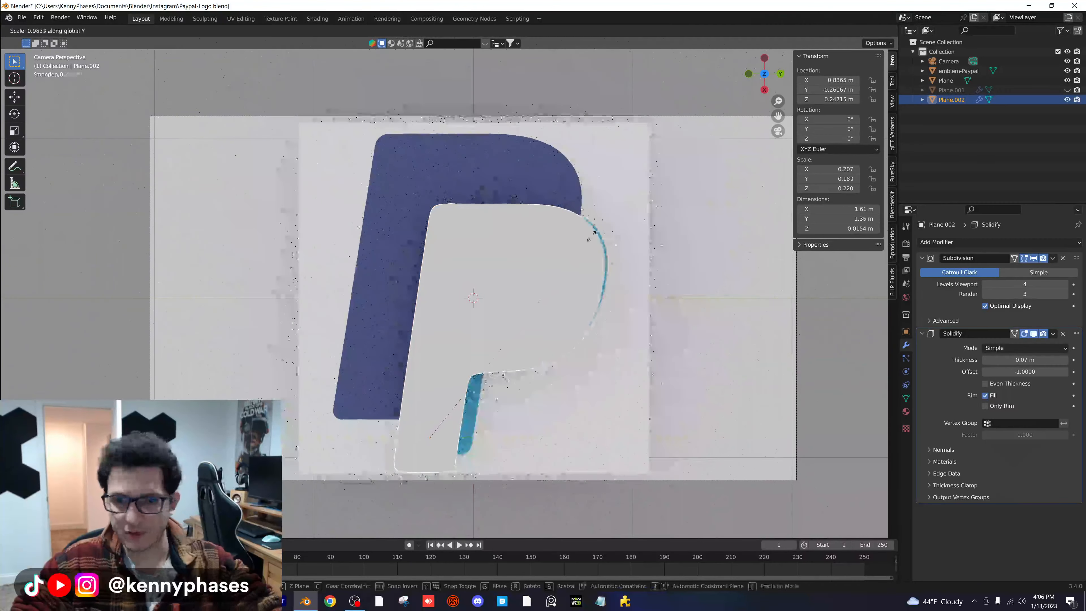
left_click(587, 239)
key("g")
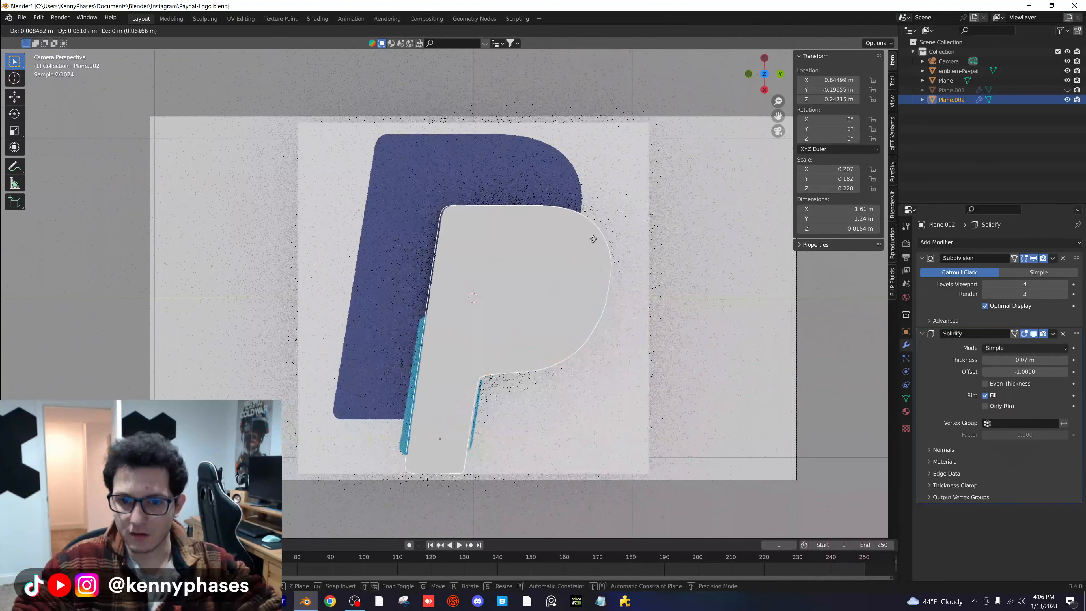
left_click(591, 238)
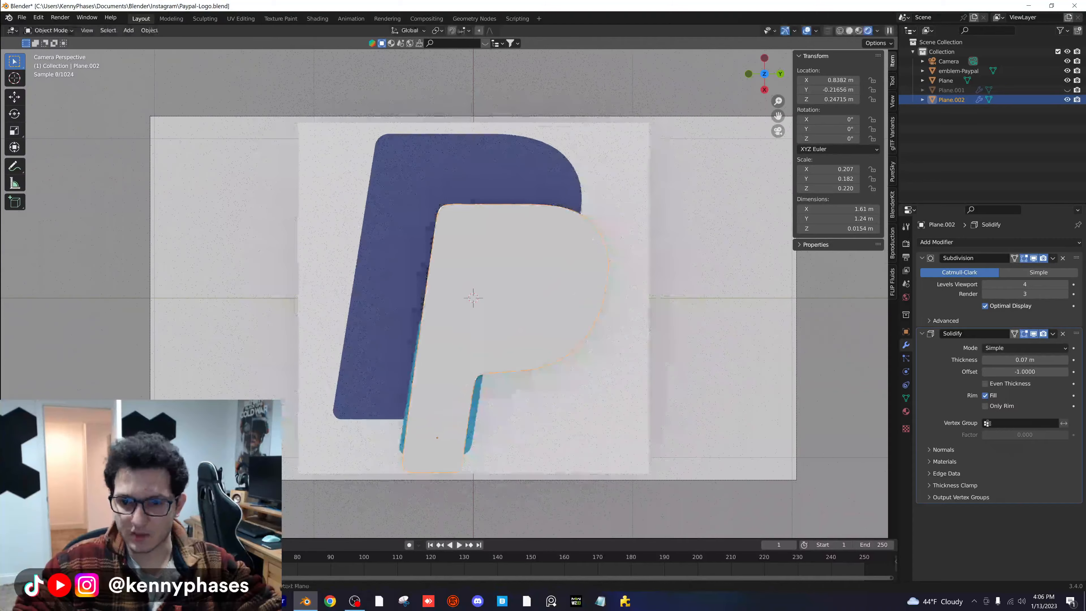
- Select the lower stem vertices of the copied P in Edit Mode and scale the stem slightly wider
key("Tab")
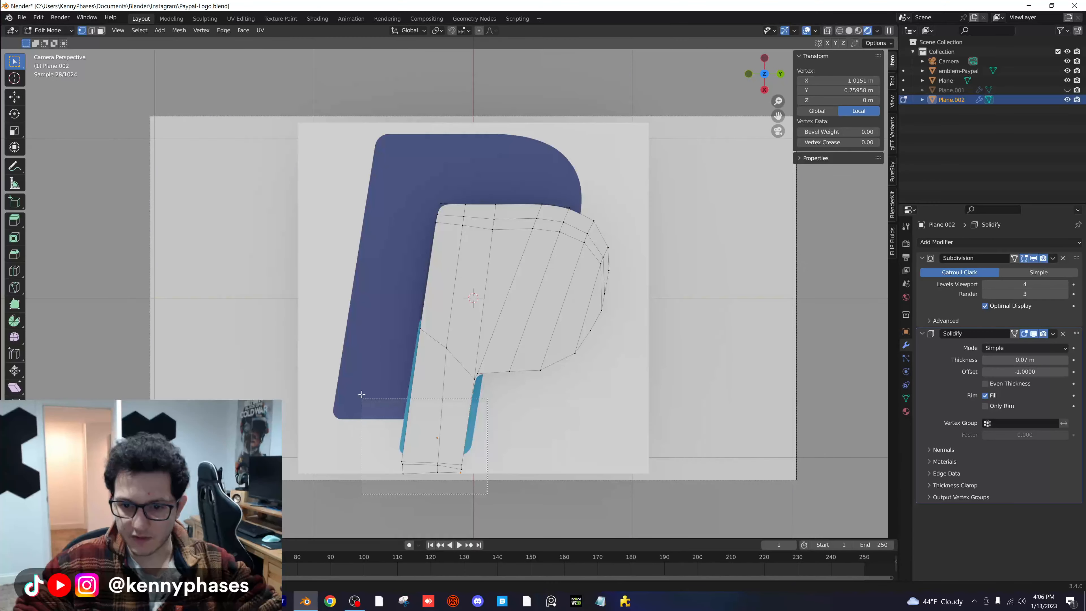
left_click_drag(340, 311, 340, 312)
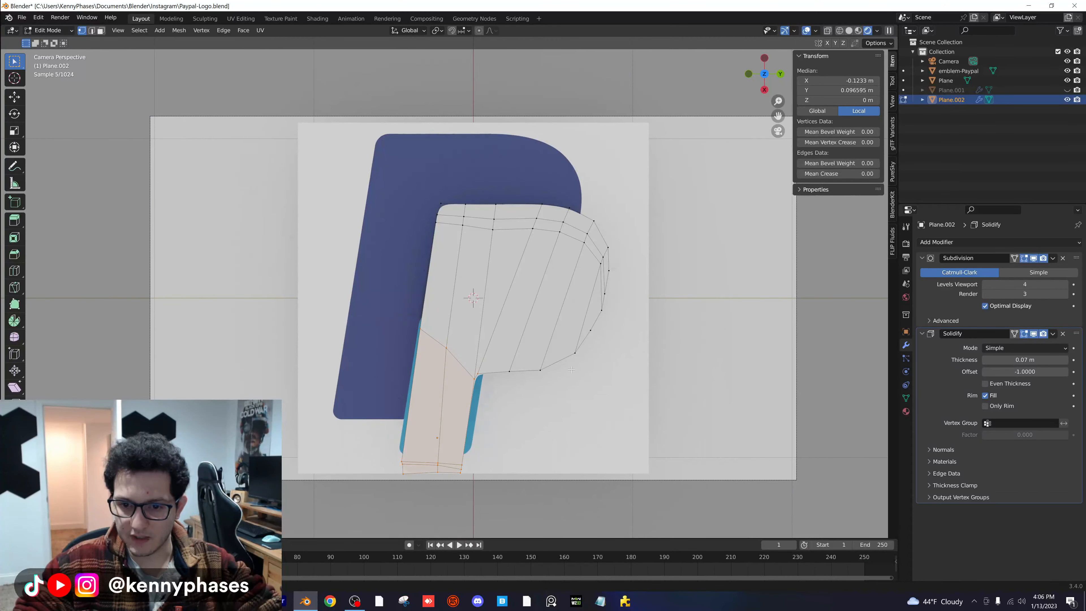
key("s")
left_click(560, 364)
key("g")
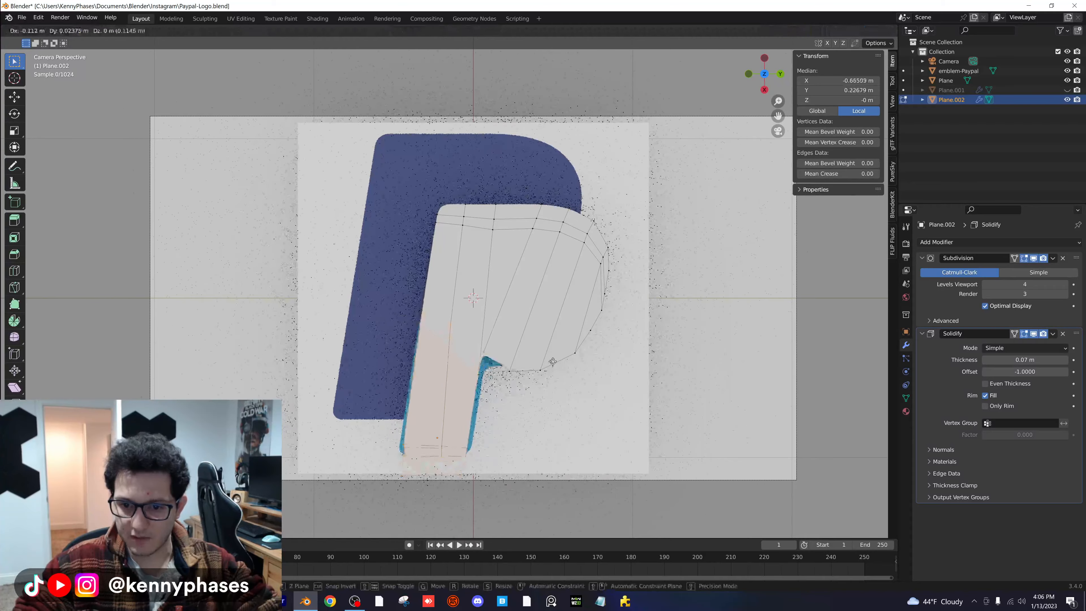
left_click(554, 363)
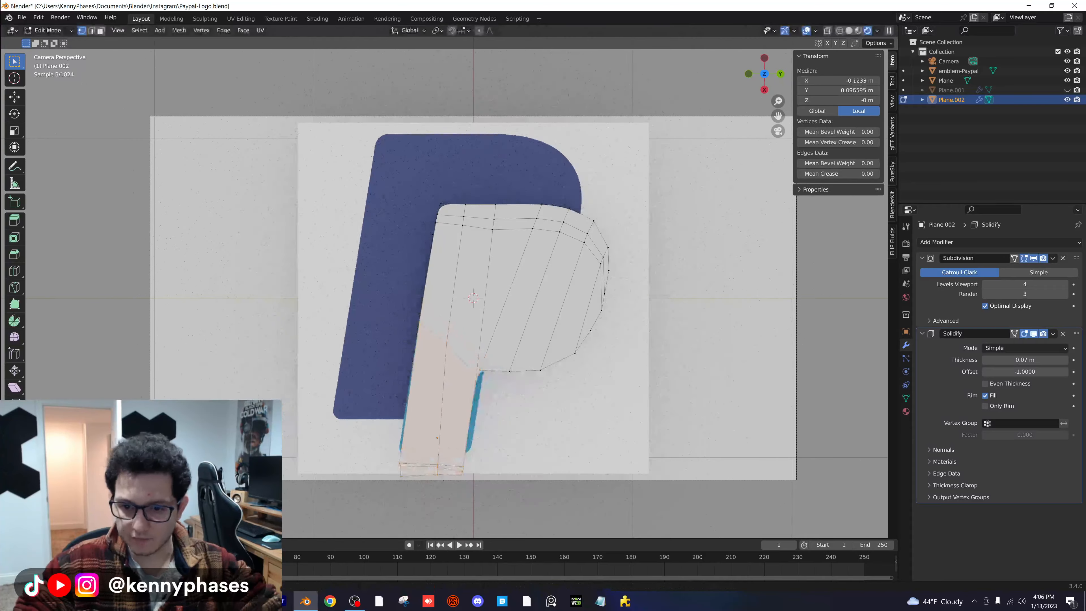
- Shorten and widen the copied P's stem to meet the light blue foot, with the selection median at about local X 0.30 m, Y 0.04 m
scroll(554, 363, "up", 2)
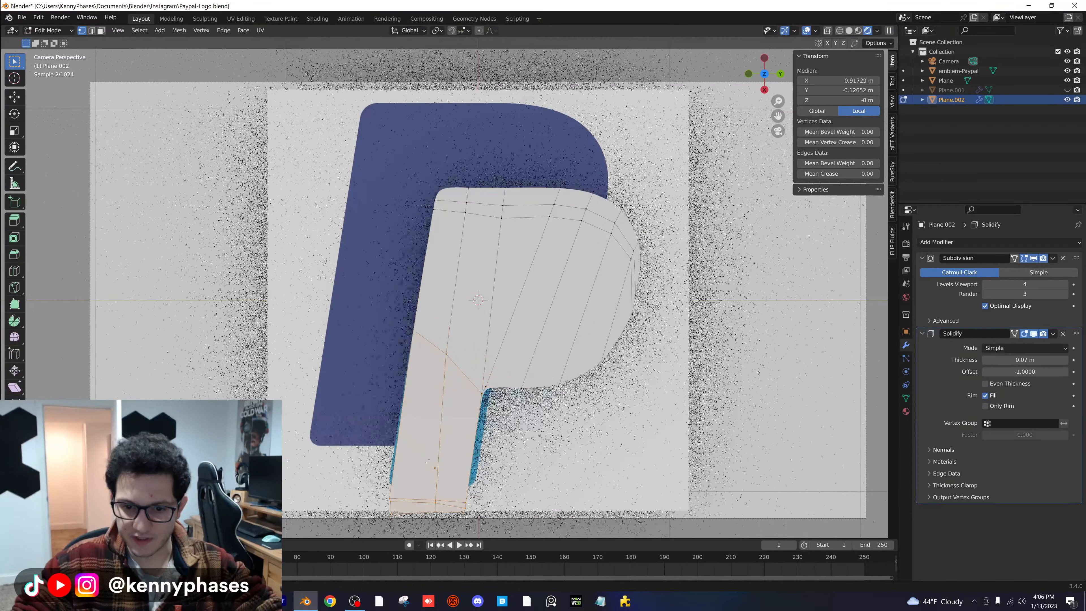
key("g")
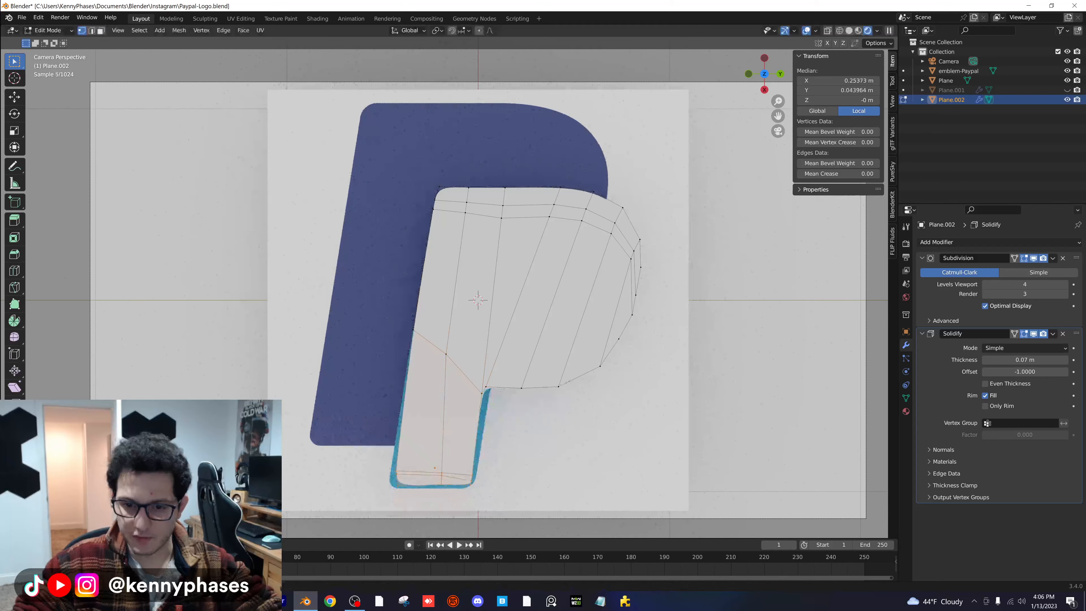
left_click(488, 456)
key("g")
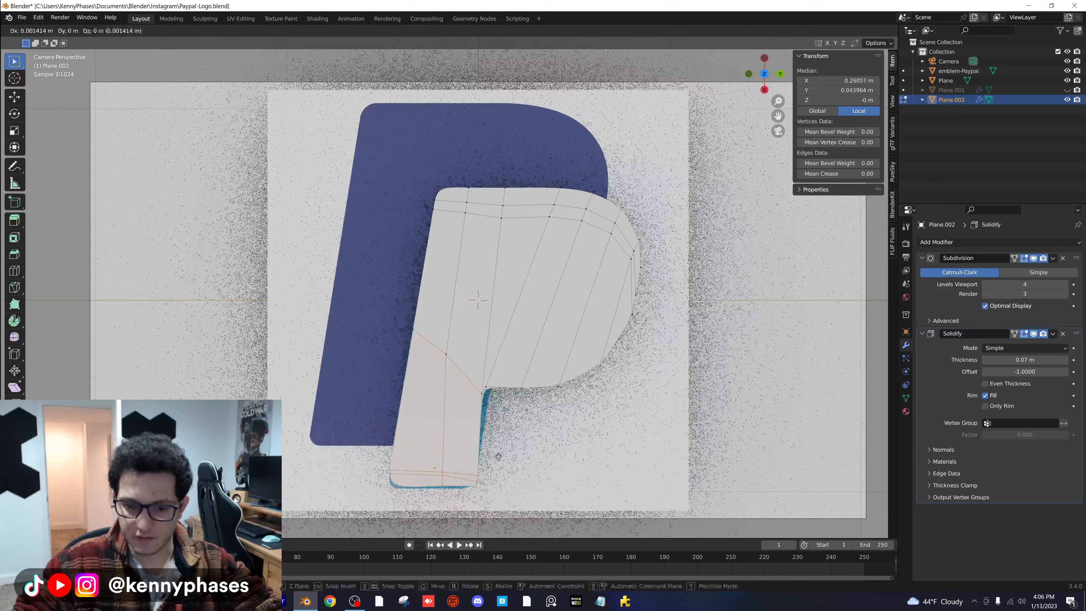
left_click(496, 461)
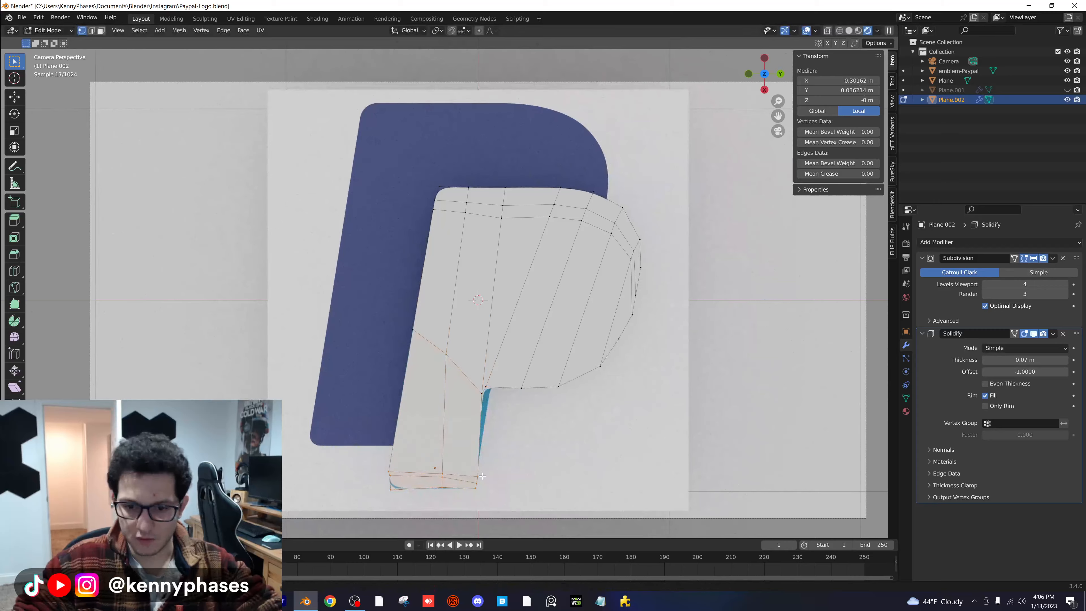
- Move the vertex just above the stem's lower-left corner to about local X 0.084 m, Y -1.21 m
scroll(482, 476, "up", 4)
left_click(402, 473)
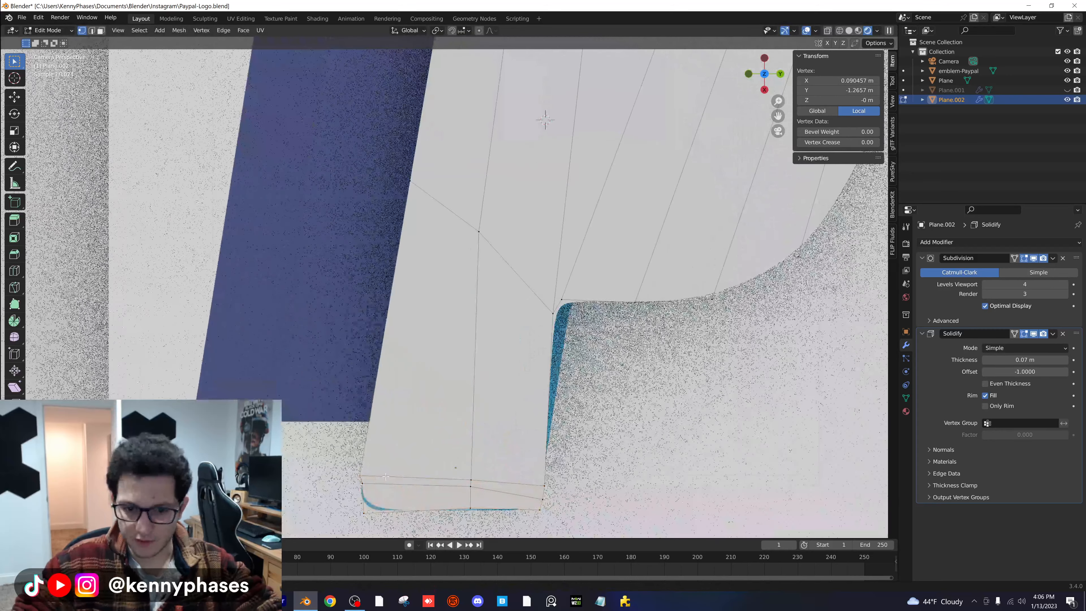
key("g")
left_click(390, 476)
- Fit the inner corner vertices between stem and bowl to the light blue P, at about local X -2.03 m, Y 1.59 m
scroll(390, 476, "down", 3)
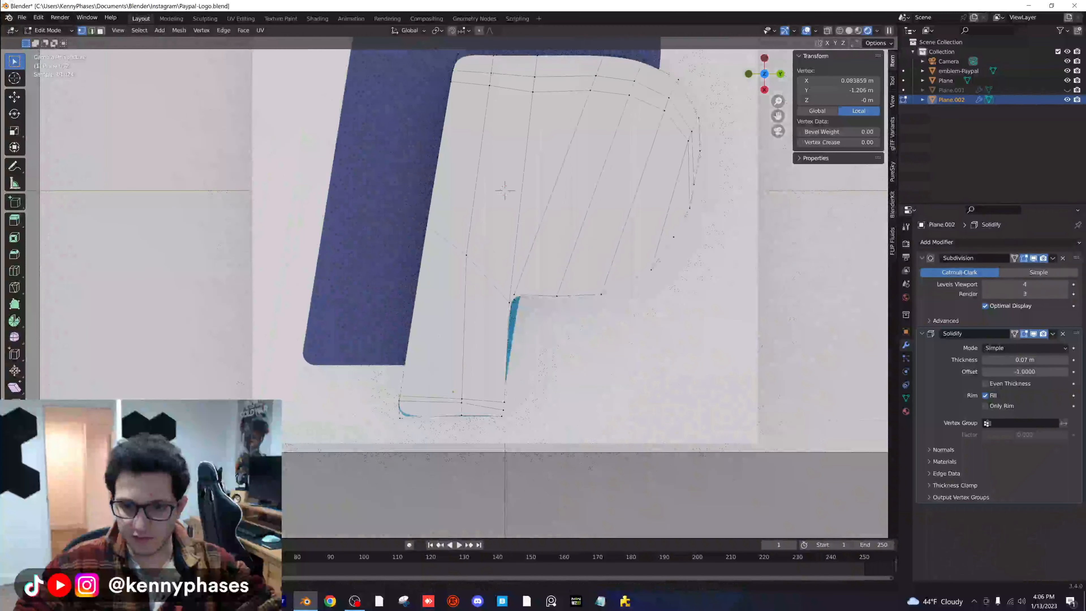
left_click_drag(502, 284, 522, 321)
key("g")
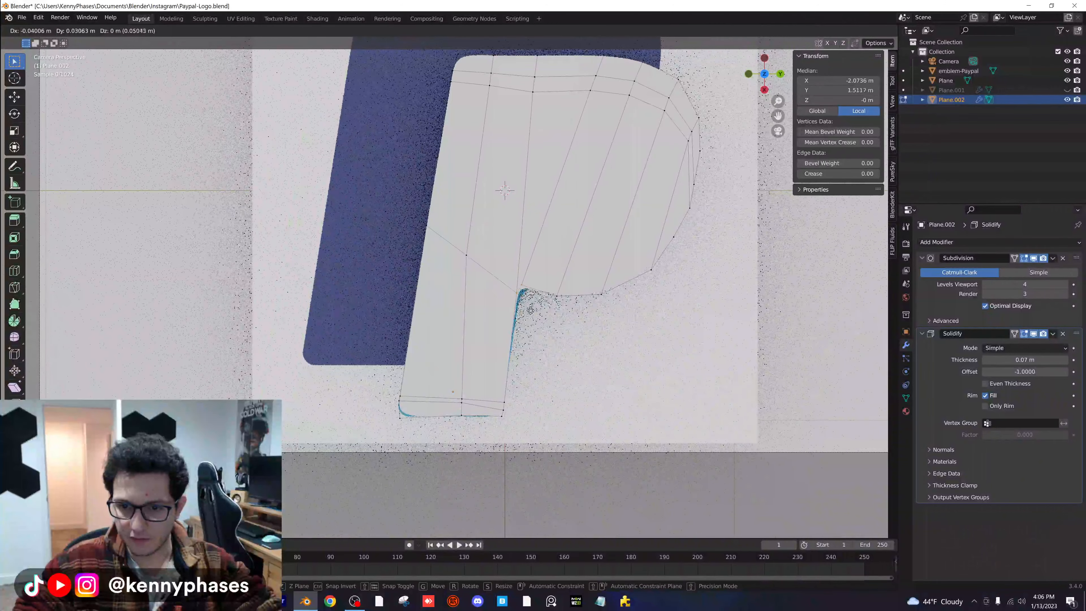
left_click(535, 313)
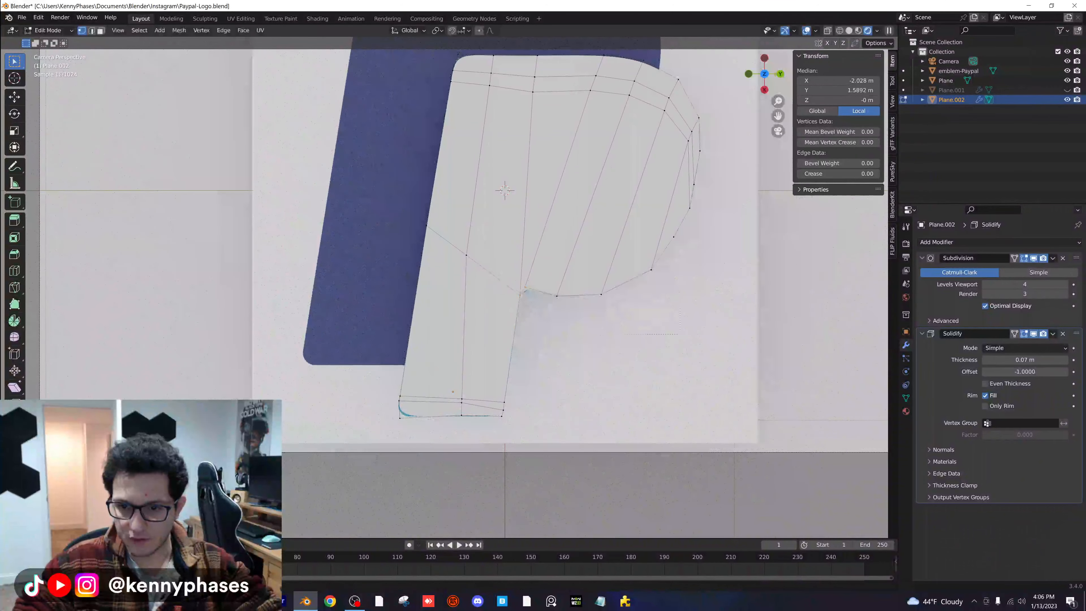
- Align the vertices along the bowl's lower curve with the light blue P, at about local X -2.56 m, Y 3.84 m
left_click_drag(548, 229, 549, 230)
key("g")
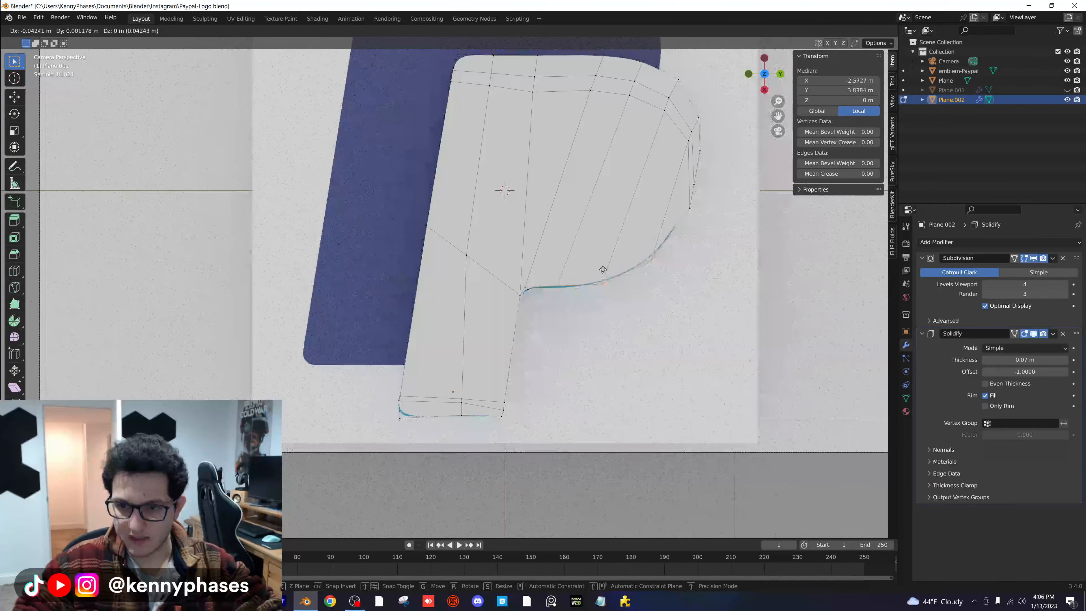
left_click(603, 272)
- Align the bowl's upper outer curve vertices with the reference at about local X -5.43 m, Y 5.00 m, and return to Object Mode
middle_click_drag(609, 267, 505, 340, "shift")
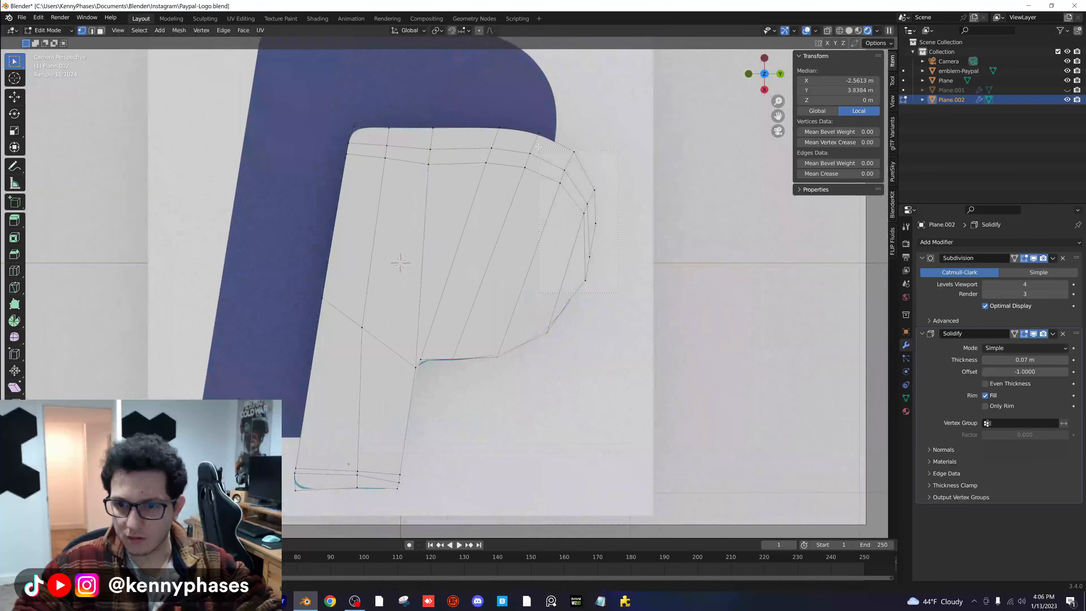
key("g")
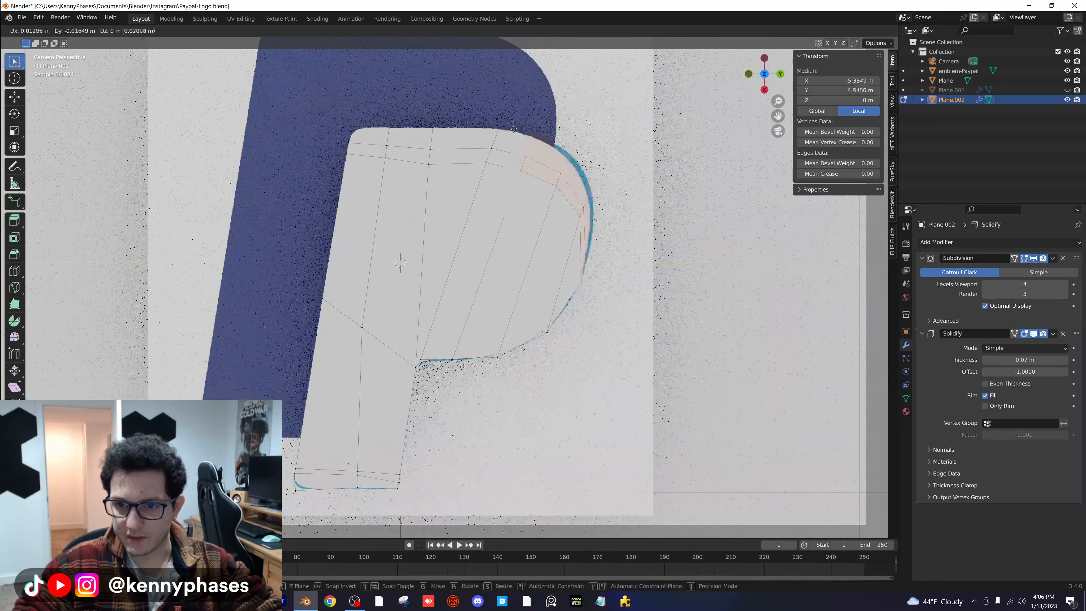
left_click(516, 127)
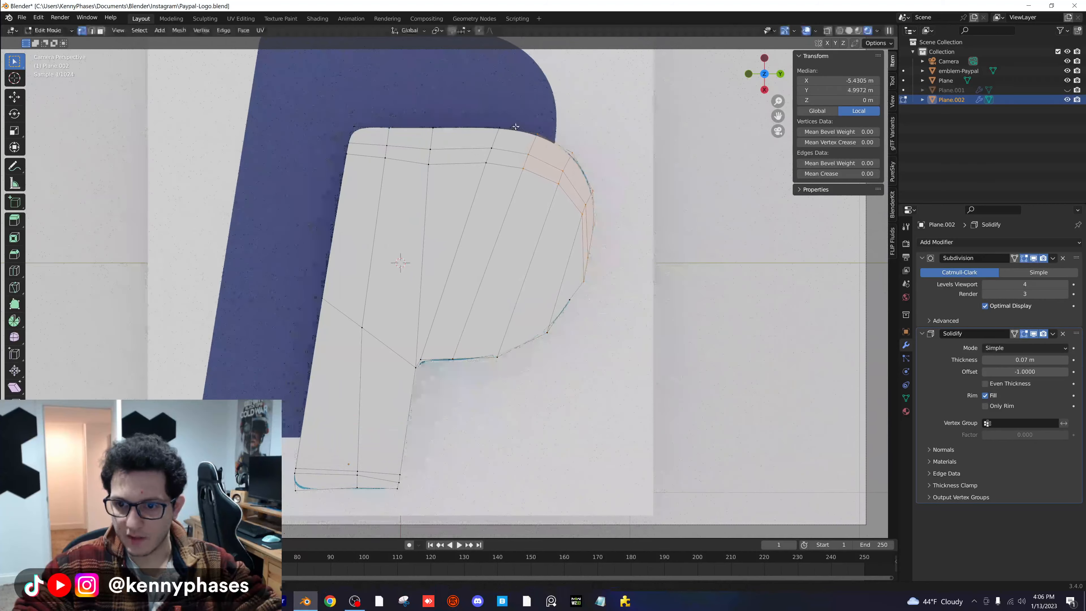
scroll(457, 286, "down", 2)
key("Tab")
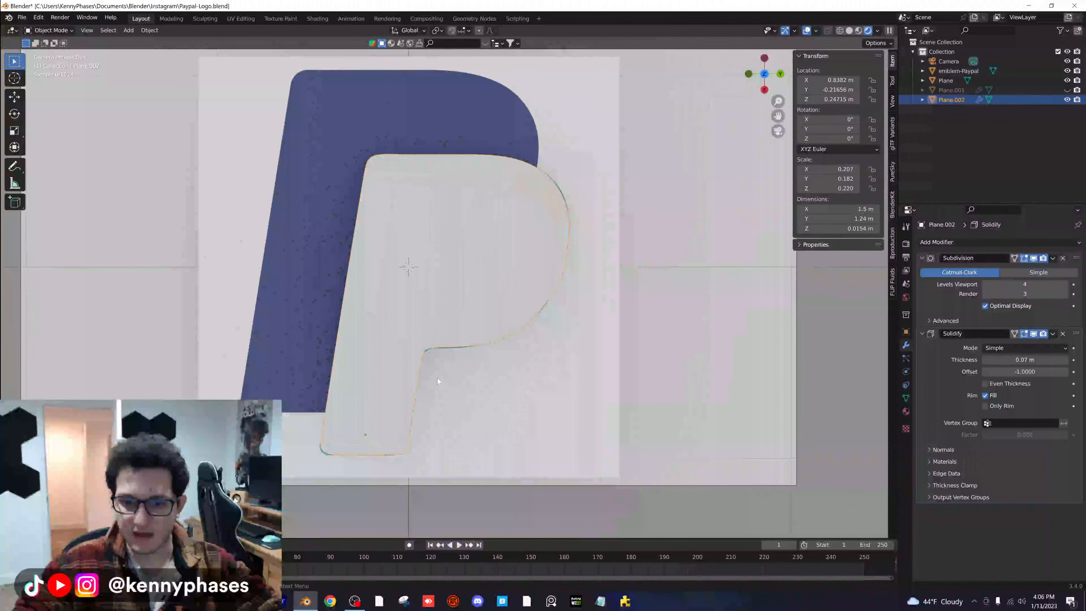
- Unhide Plane.001 and raise it above the copied P to about Z 0.276 m
key("Home")
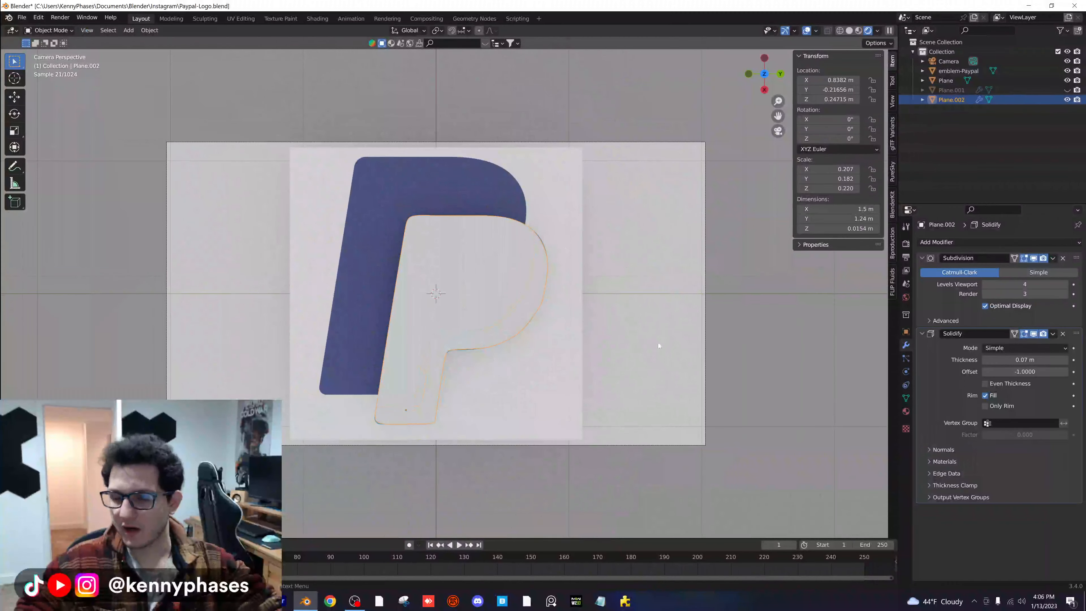
middle_click_drag(660, 346, 1028, 99)
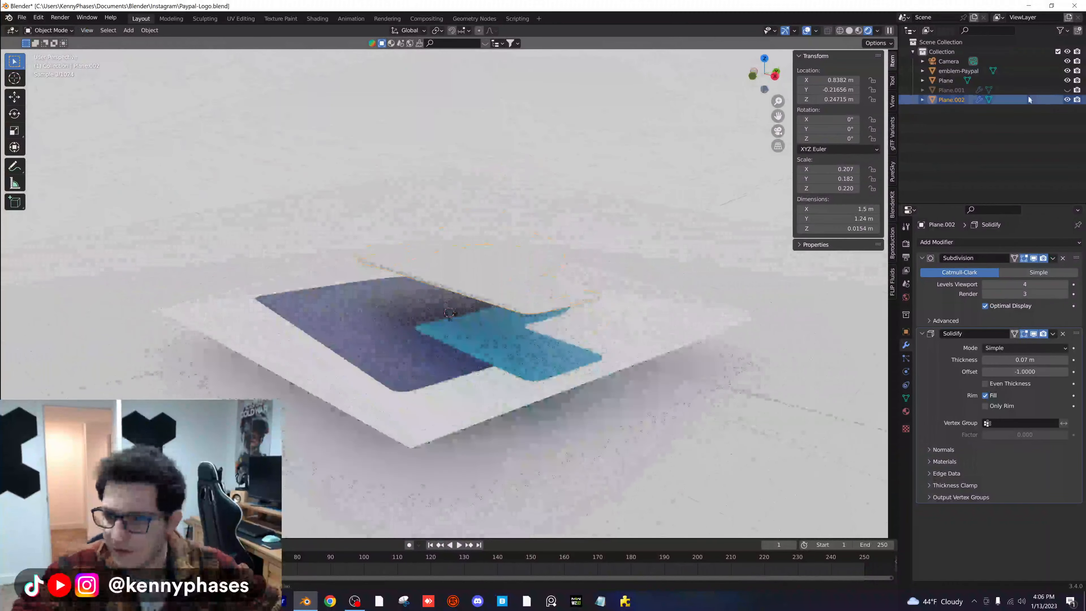
key("alt+h")
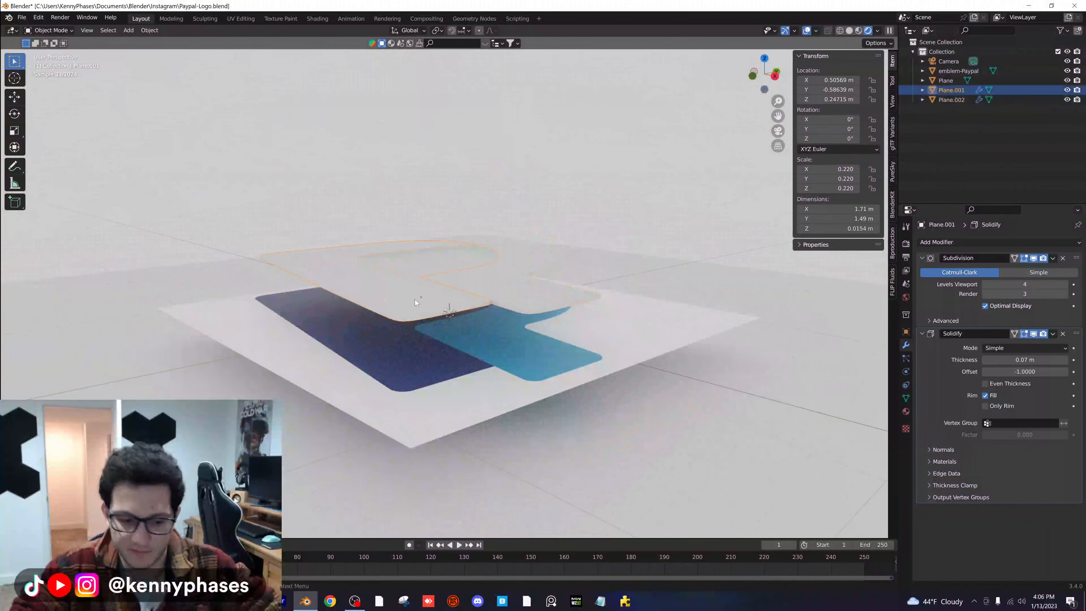
left_click(415, 300)
middle_click_drag(419, 293, 389, 293)
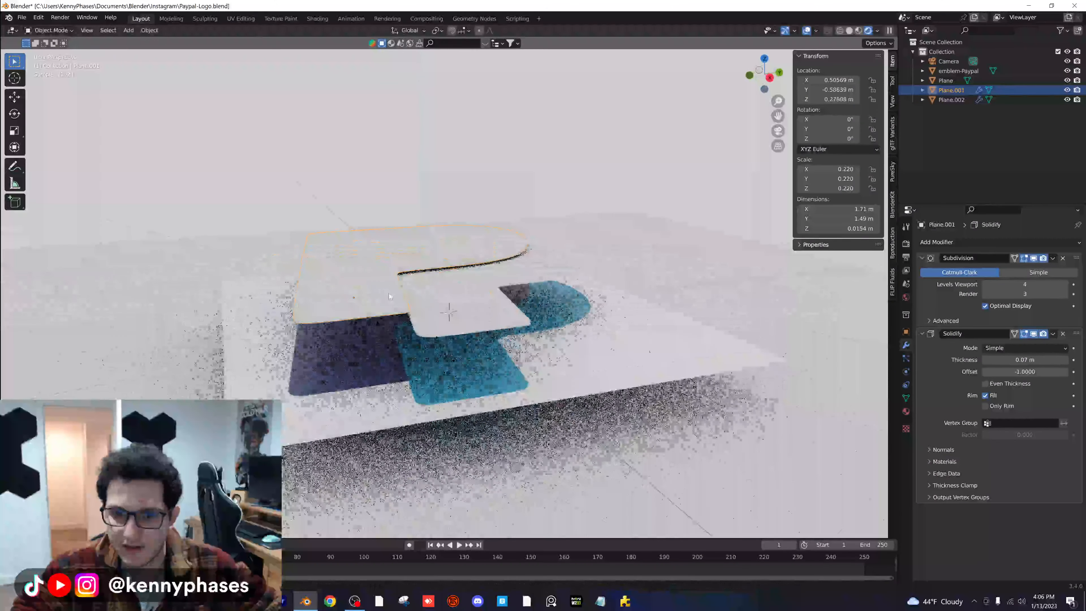
- Add a new material to Plane.001 and set its surface shader to Glass BSDF
left_click(906, 412)
left_click(999, 286)
left_click(1016, 358)
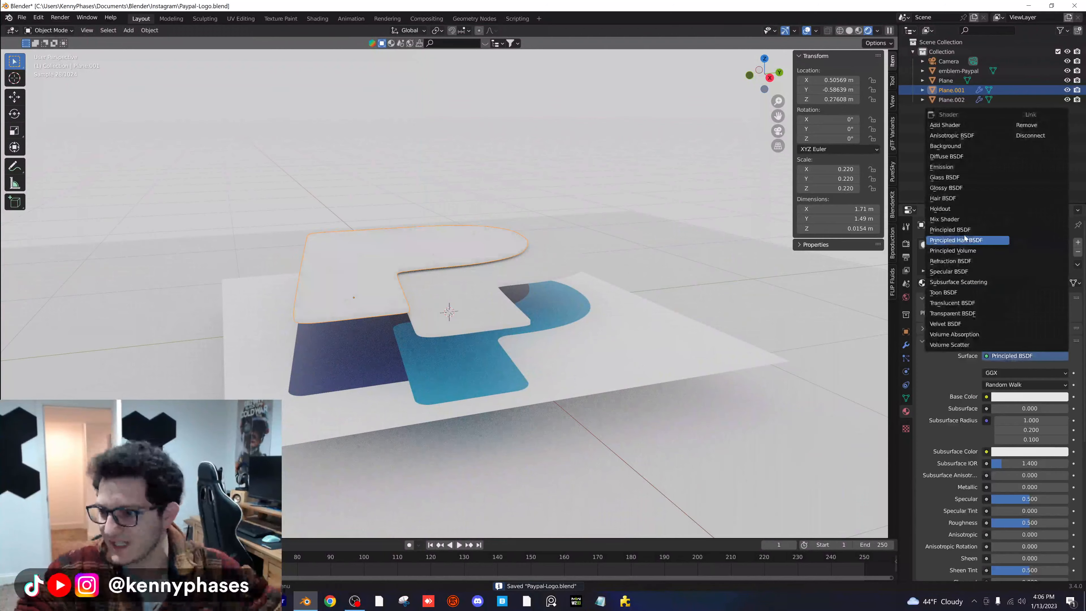
left_click(953, 180)
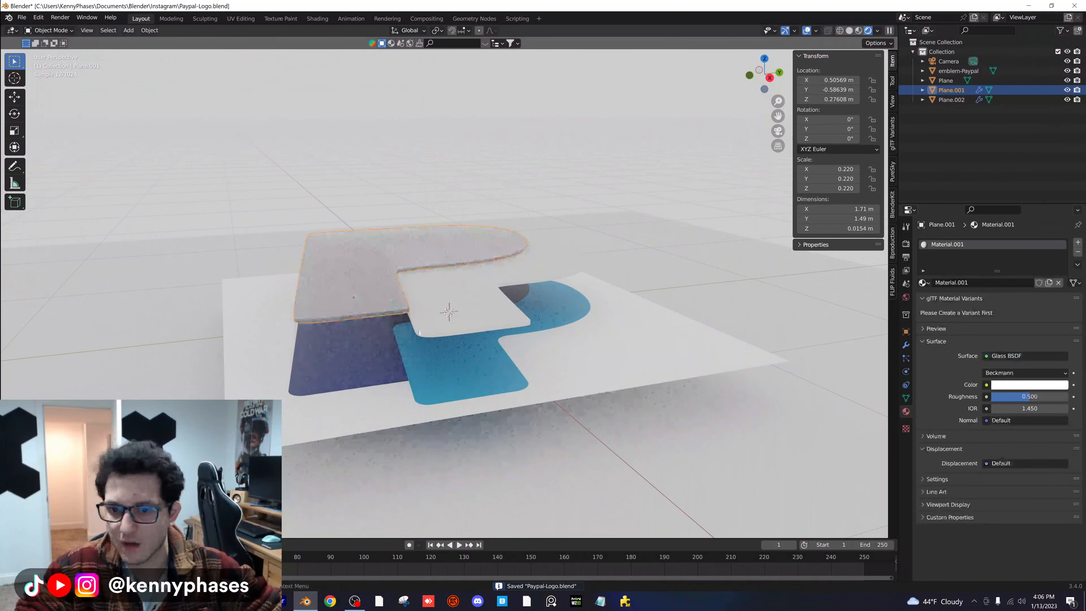
- Sample the glass color from the reference's dark blue P and set the roughness to 0.022
left_click(1044, 385)
left_click(1059, 340)
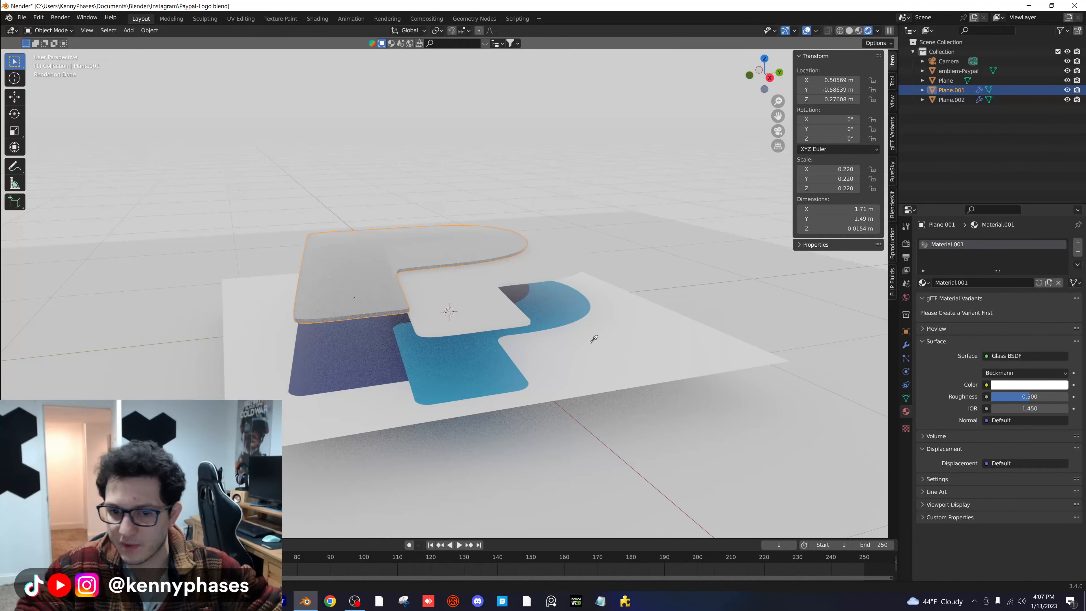
left_click(357, 344)
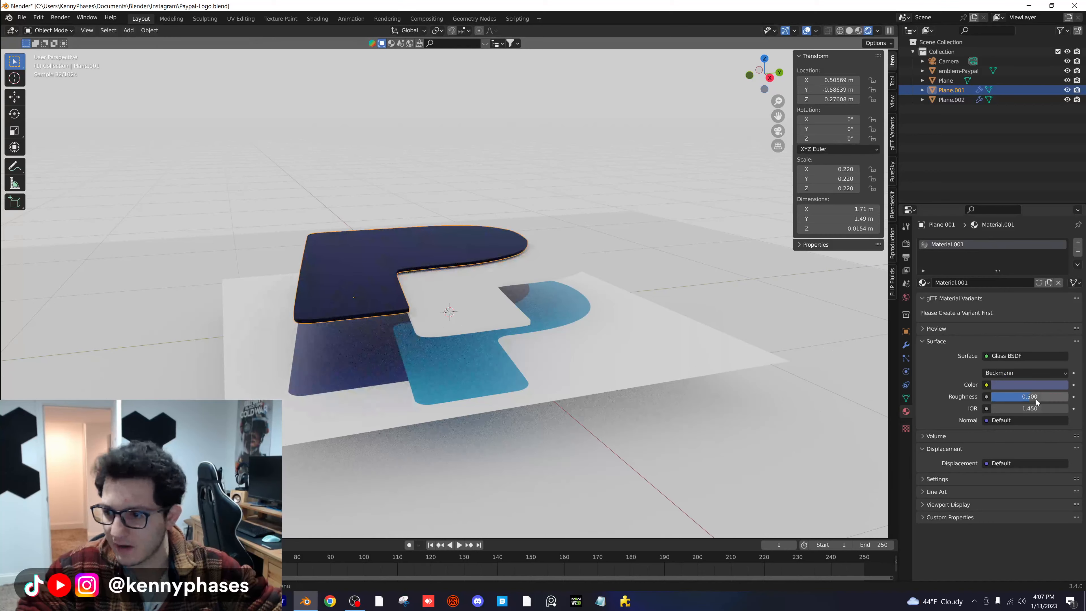
left_click_drag(1037, 402, 997, 402)
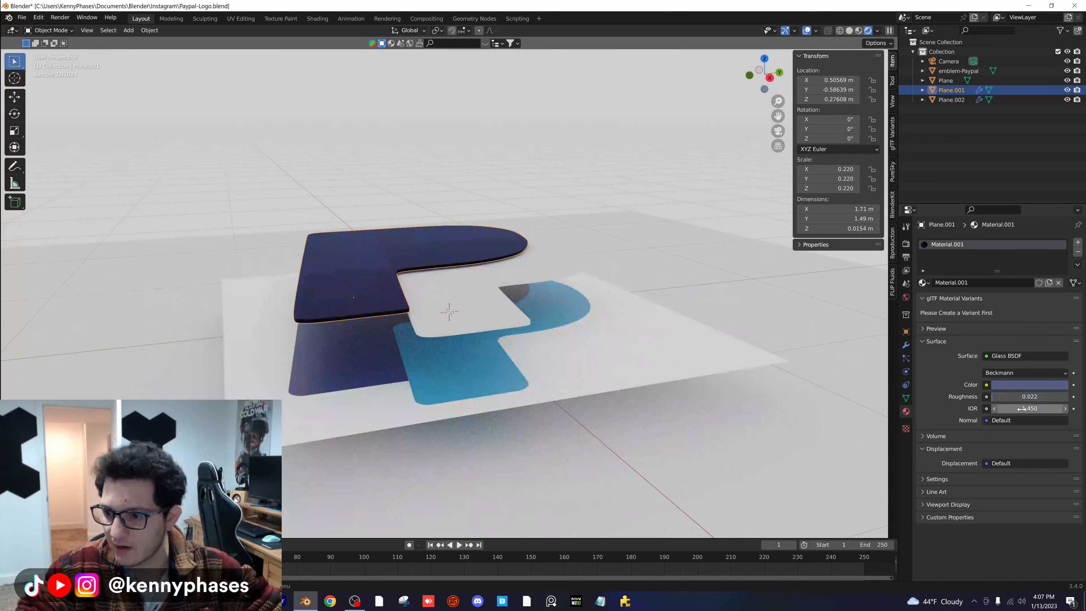
- Link Plane.001's glass material to Plane.002, leaving only Plane.002 selected
left_click(908, 244)
left_click(456, 298)
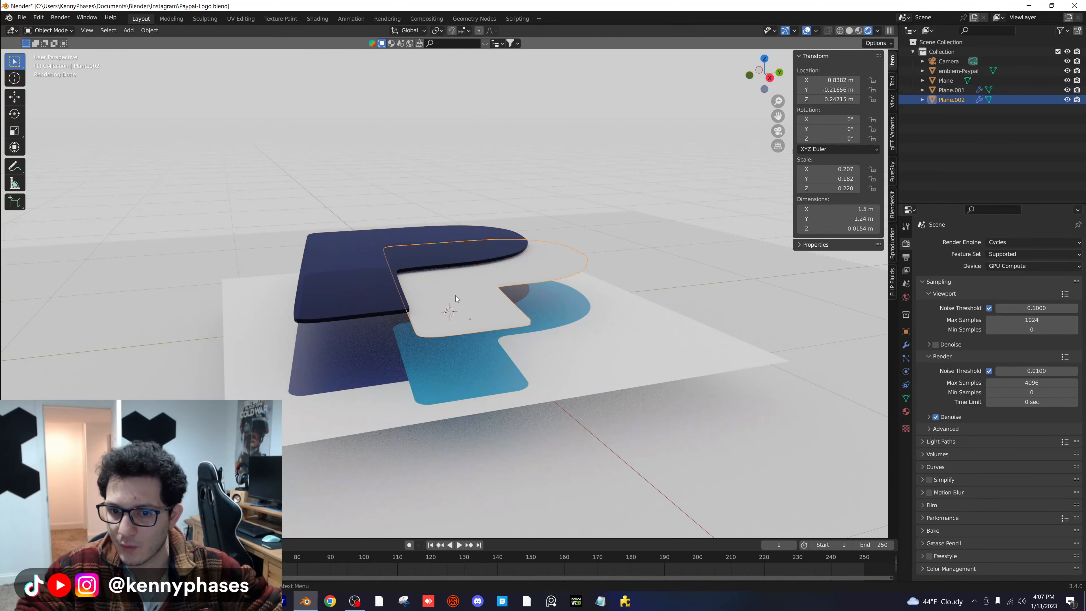
left_click(357, 269, "shift")
key("ctrl+l")
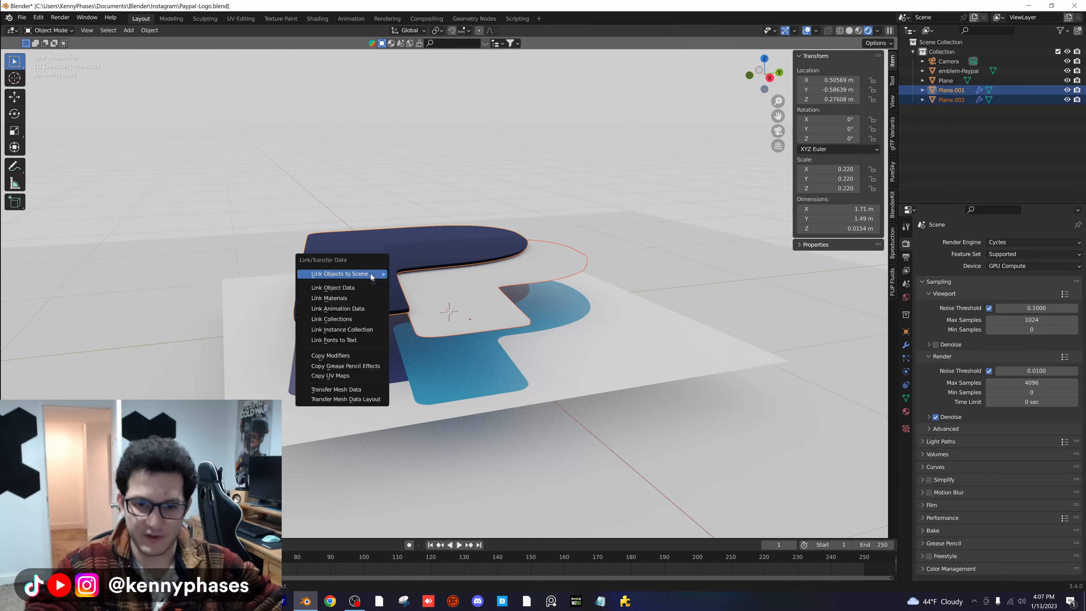
left_click(368, 298)
left_click(491, 285)
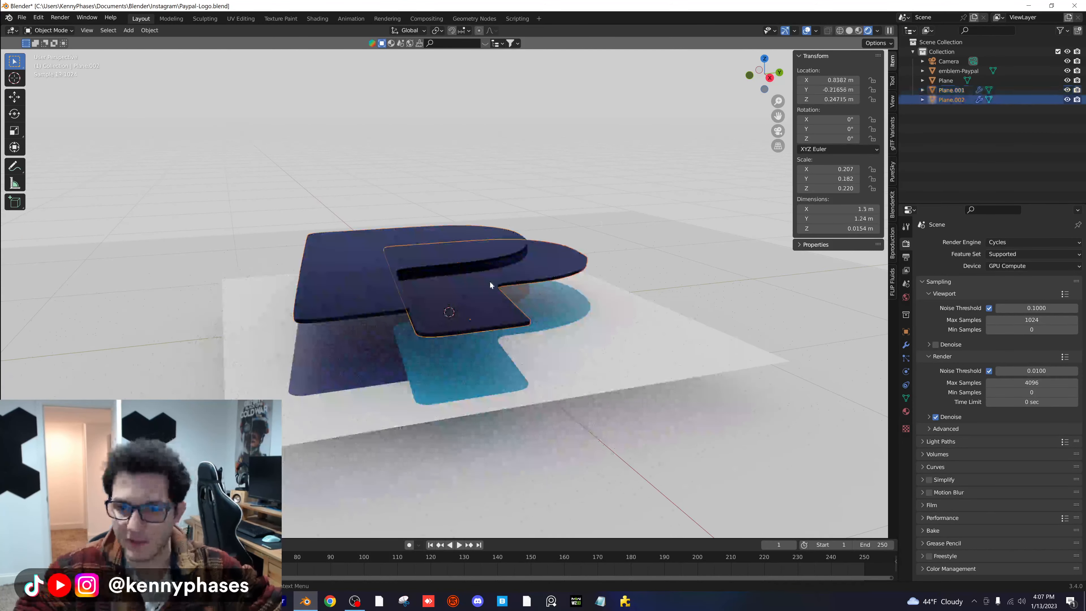
- Make Plane.002's material a single-user copy and set its color to a brightened sample of the reference's light blue P
left_click(906, 412)
left_click(1049, 283)
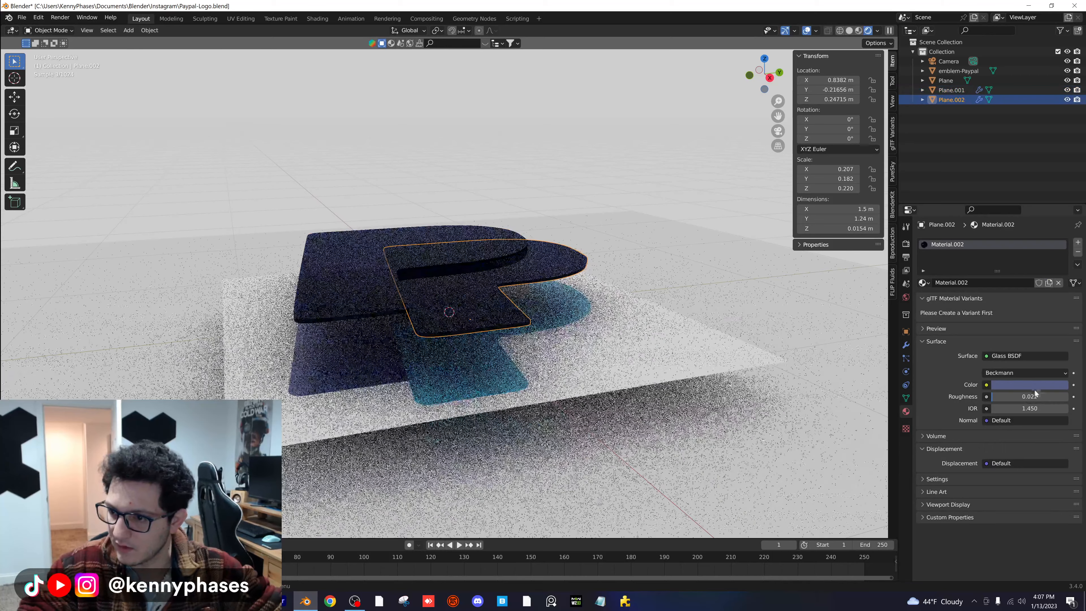
left_click(1030, 385)
left_click(1059, 344)
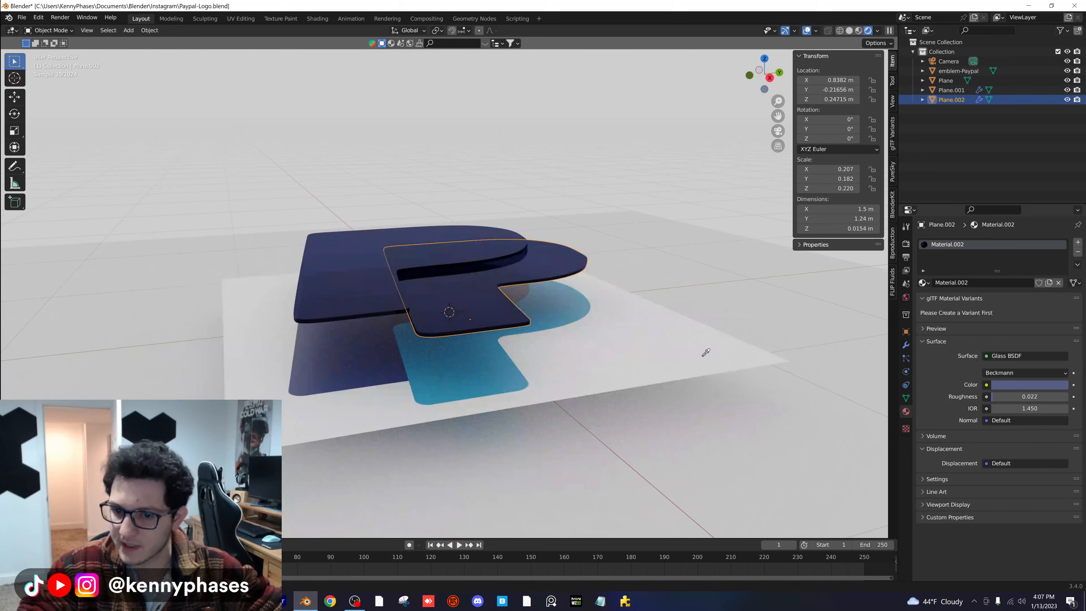
left_click(477, 378)
left_click(1040, 384)
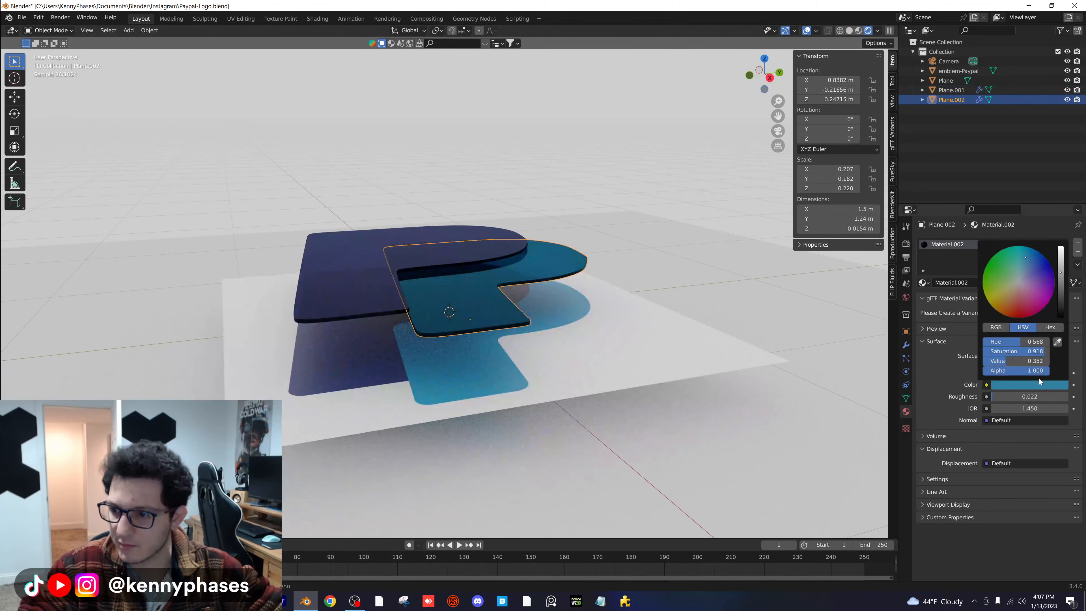
- Brighten Plane.001's glass color to a value of about 0.644 and hide the emblem-Paypal reference image
left_click(951, 89)
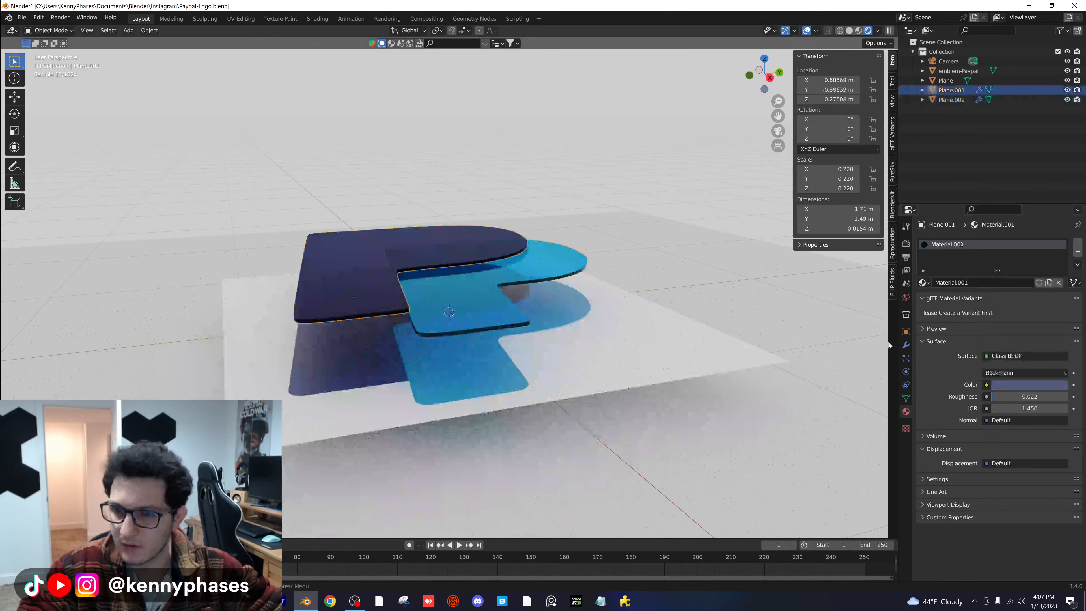
left_click(1041, 386)
left_click_drag(1063, 265, 1062, 254)
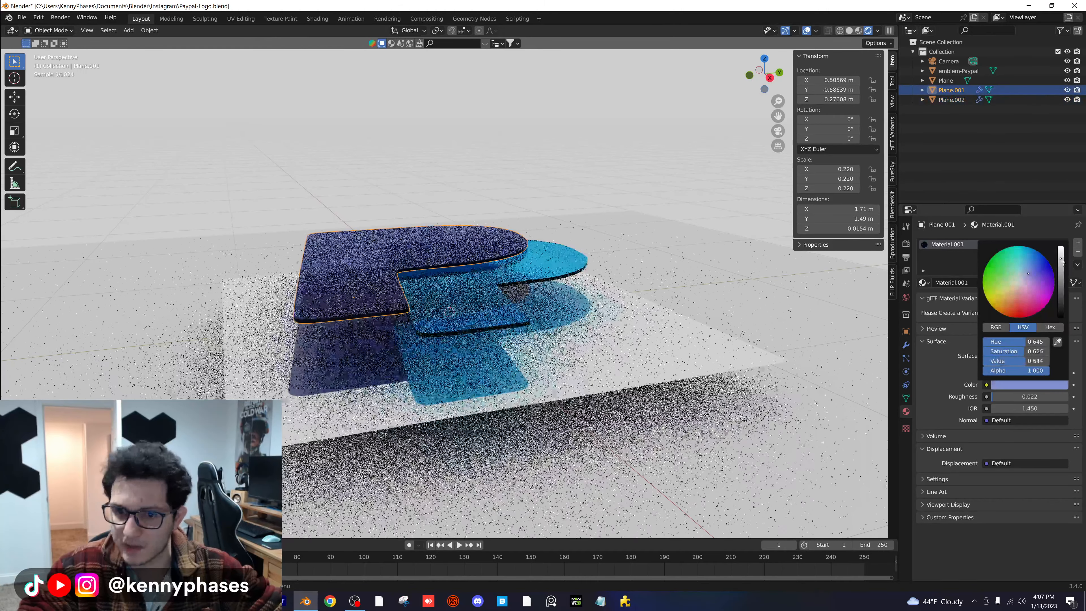
left_click(959, 71)
left_click(1067, 71)
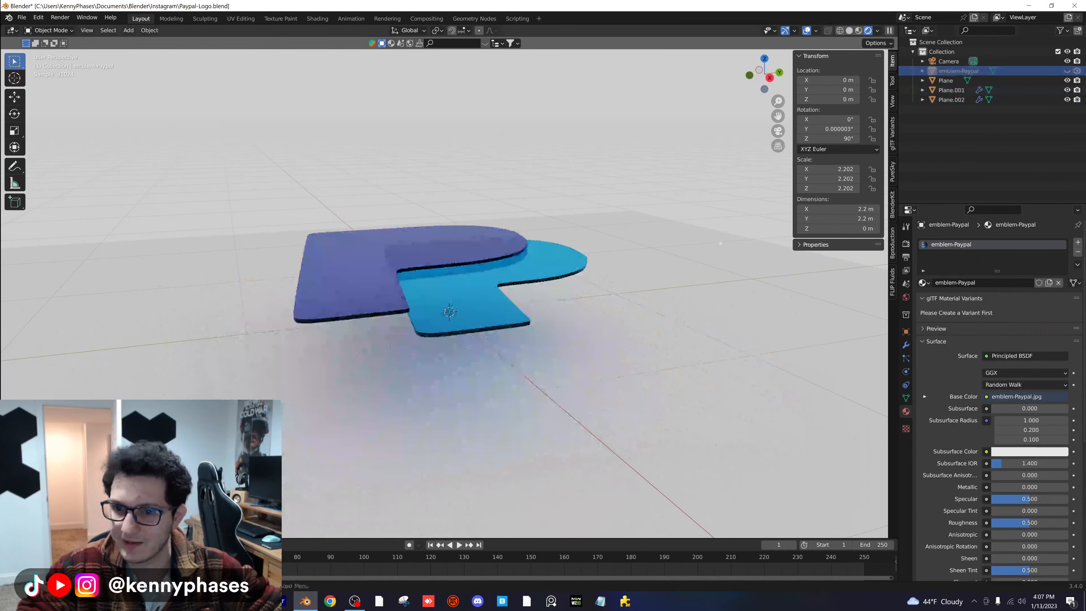
- Raise the ground plane to a Z location of about 0.184 m and check it through the camera
left_click(946, 80)
key("g")
key("z")
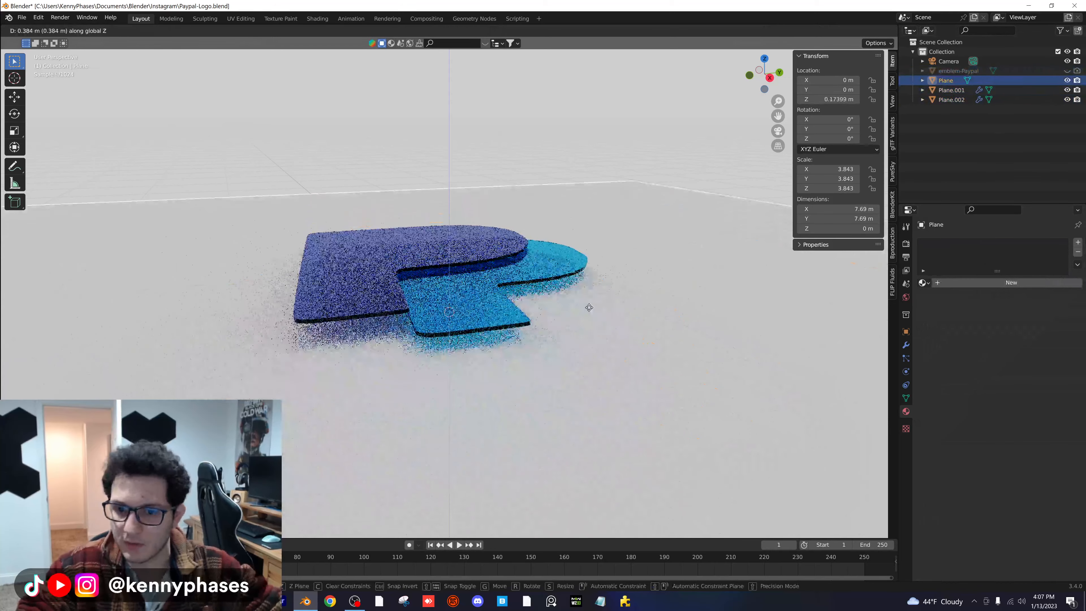
left_click(588, 310)
key("KP_0")
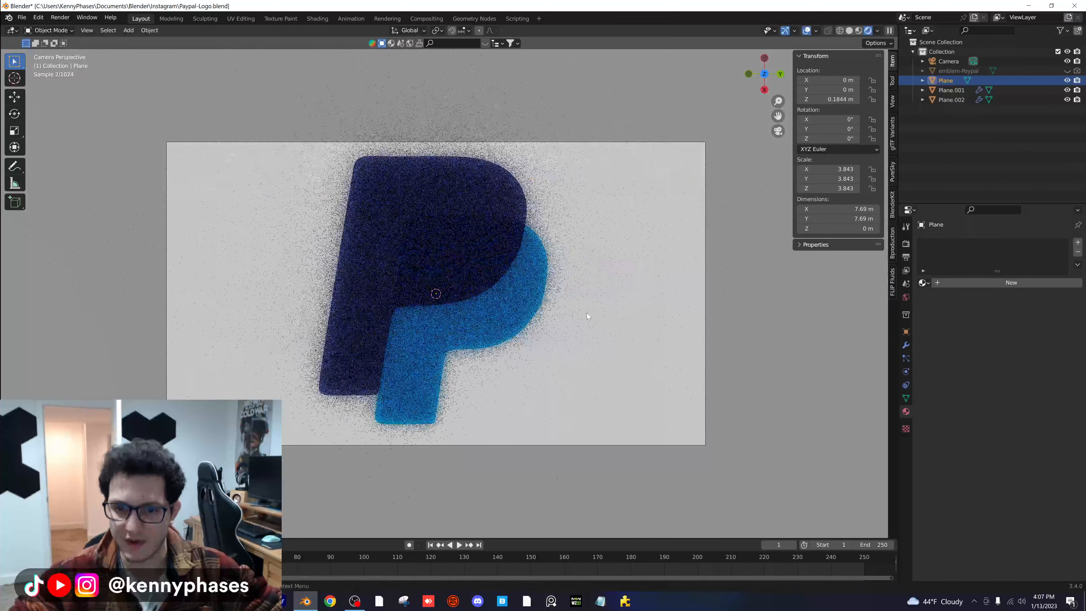
left_click(954, 62)
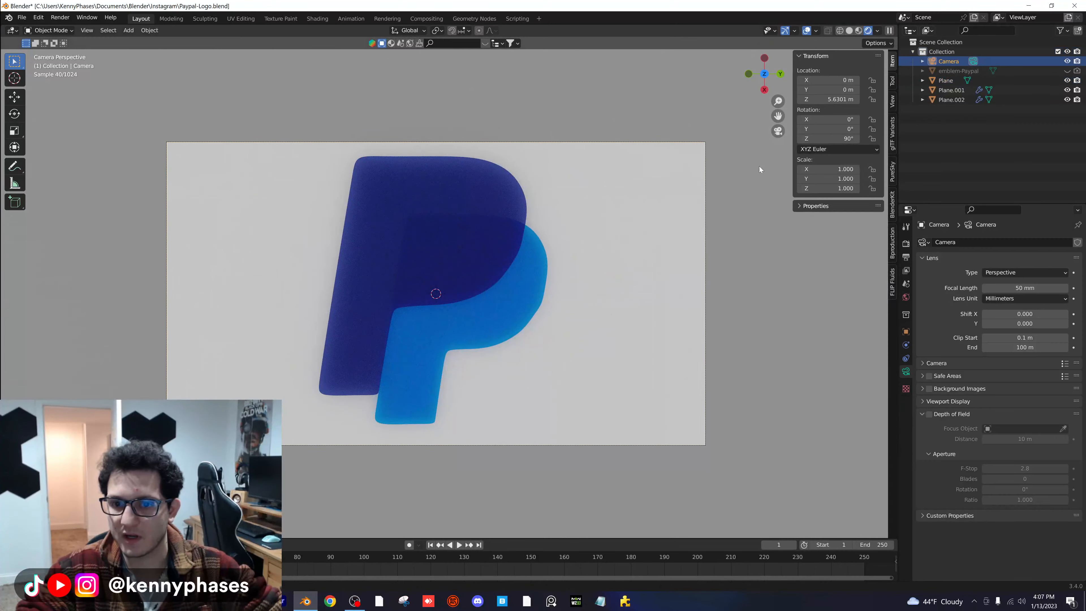
- Save the file and raise Plane.001's Subdivision viewport level to 5
middle_click_drag(486, 269, 518, 278)
scroll(452, 270, "up", 5)
left_click(519, 277)
scroll(563, 287, "up", 1)
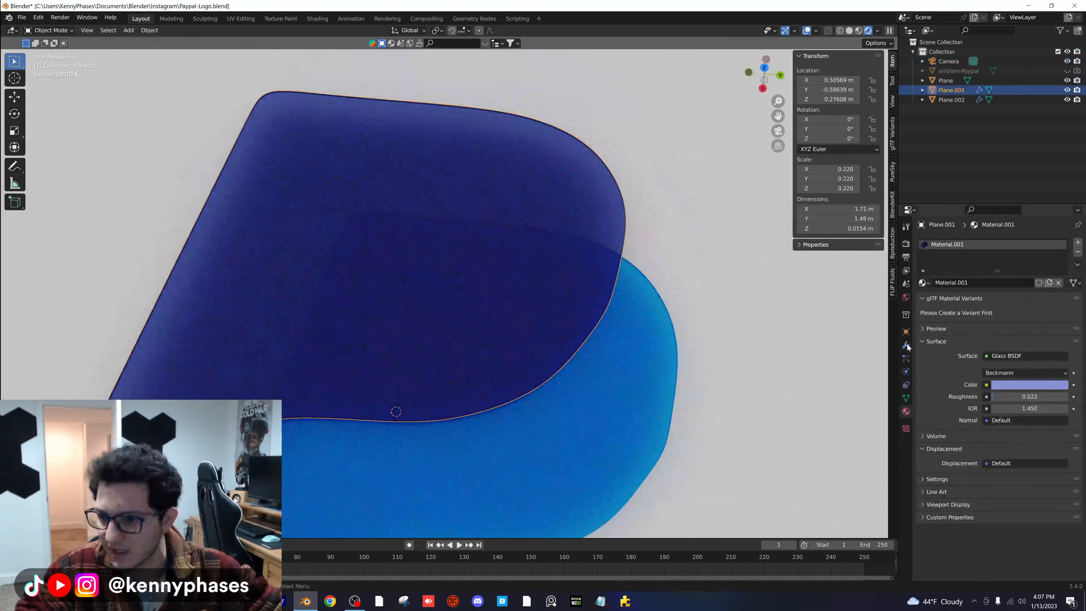
left_click(907, 345)
key("ctrl+s")
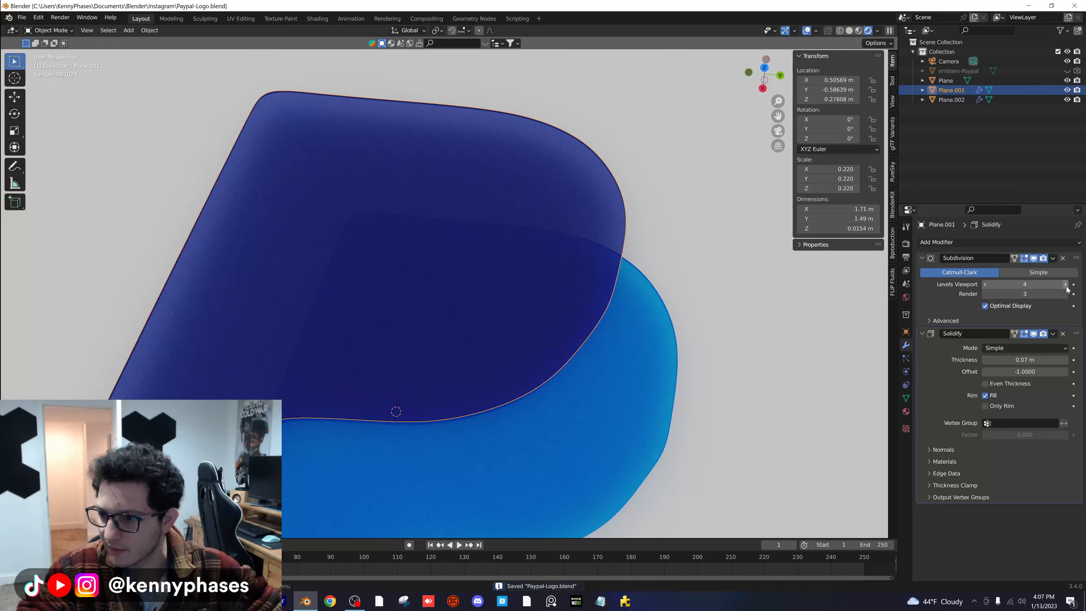
left_click(1066, 285)
- Apply Shade Auto Smooth to the dark blue P and to the light blue P
right_click(571, 249)
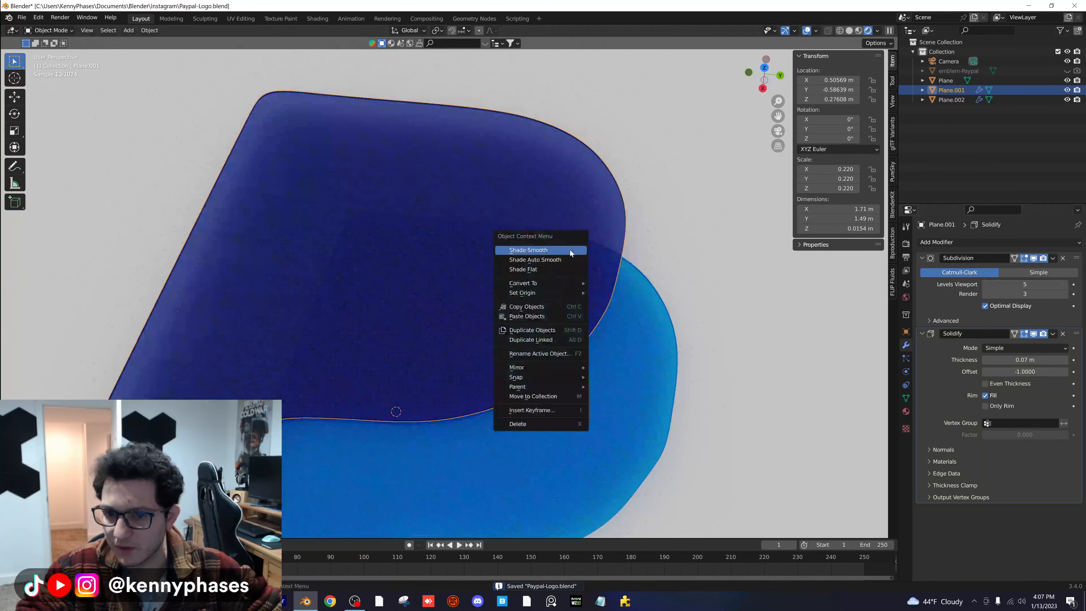
left_click(567, 258)
left_click(637, 350)
right_click(636, 351)
left_click(637, 351)
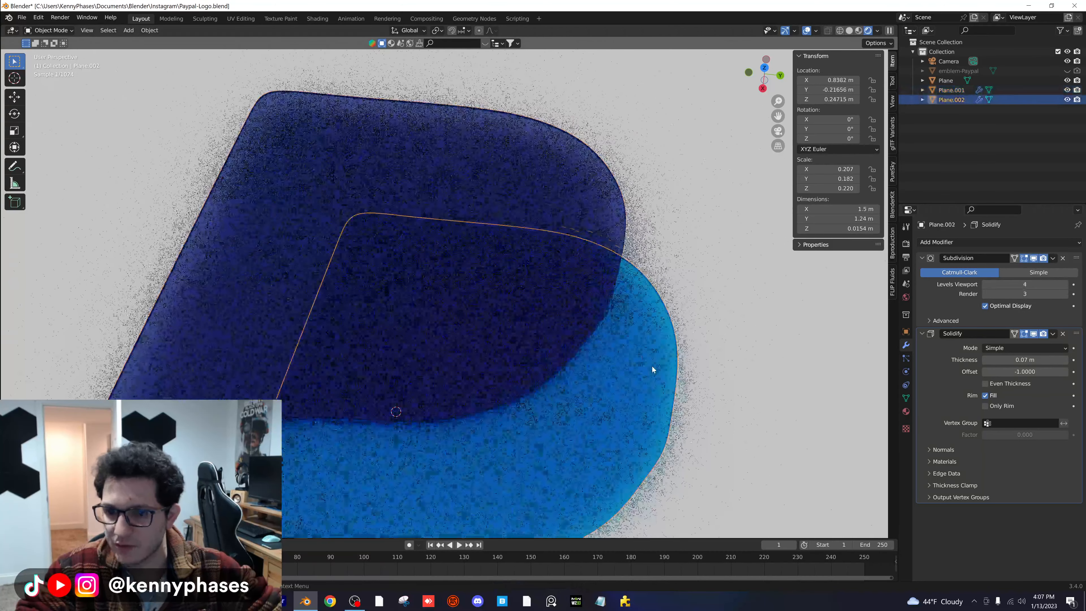
- Select the camera above the logo and set its X rotation to about 48.4°
middle_click_drag(653, 366, 514, 381)
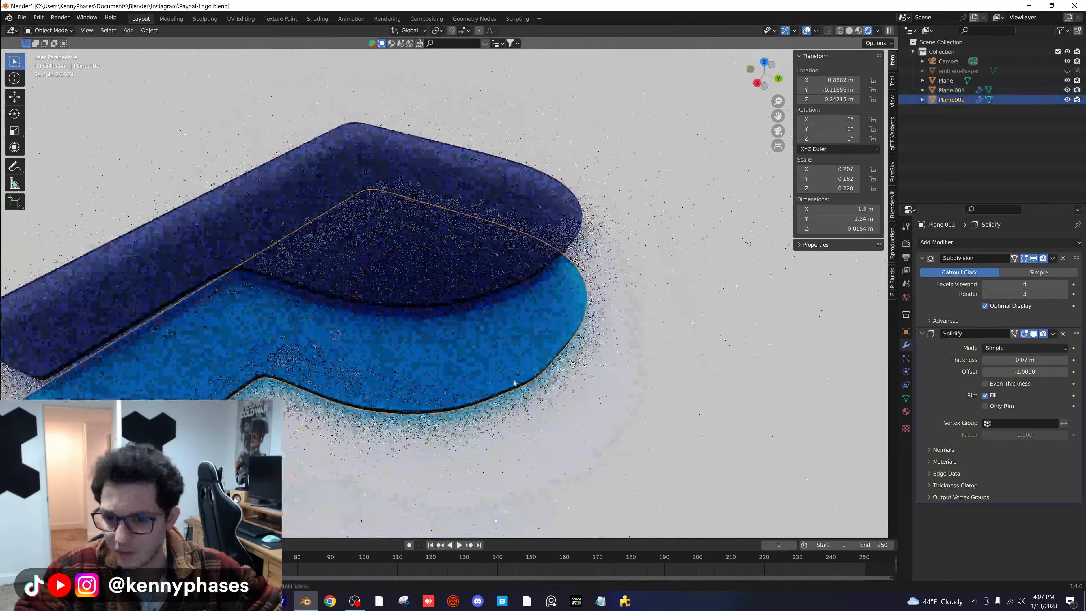
left_click(765, 63)
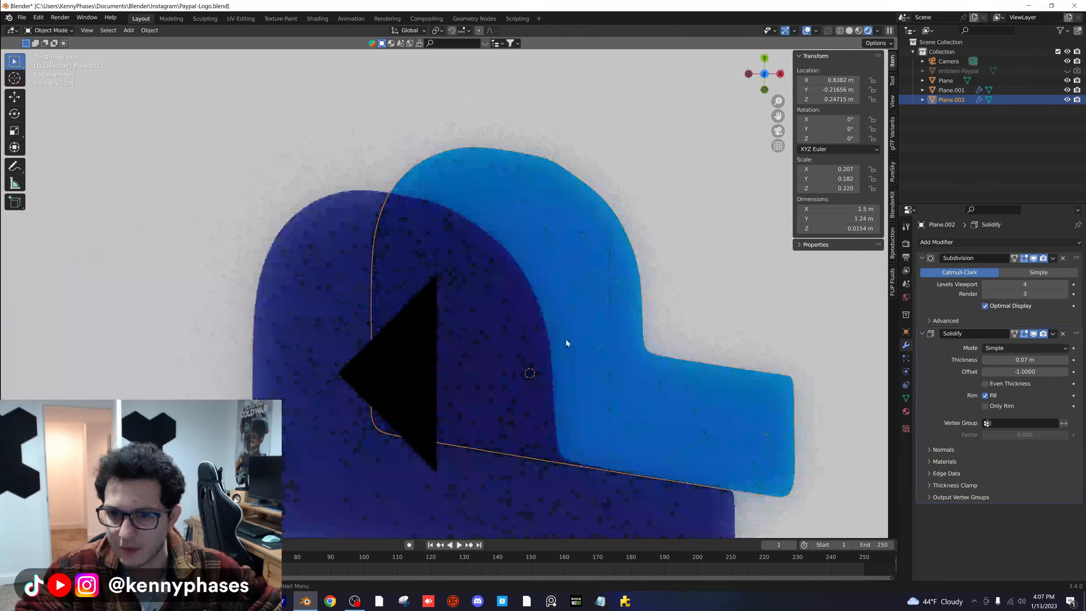
scroll(566, 339, "down", 4)
middle_click_drag(582, 303, 337, 235)
scroll(442, 287, "down", 7)
left_click(398, 128)
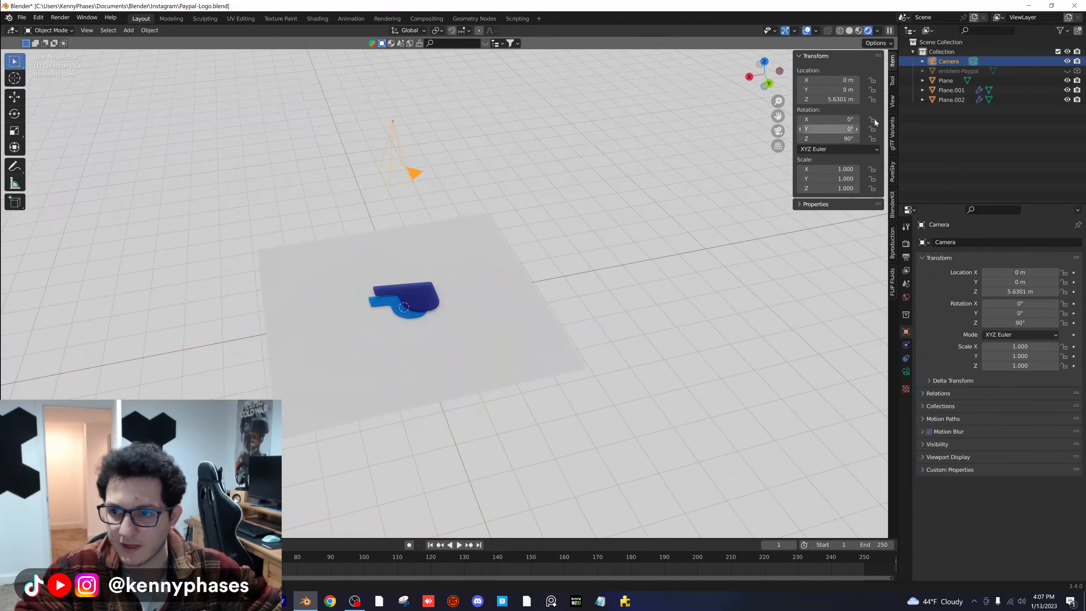
left_click_drag(829, 119, 830, 120)
scroll(452, 203, "down", 2)
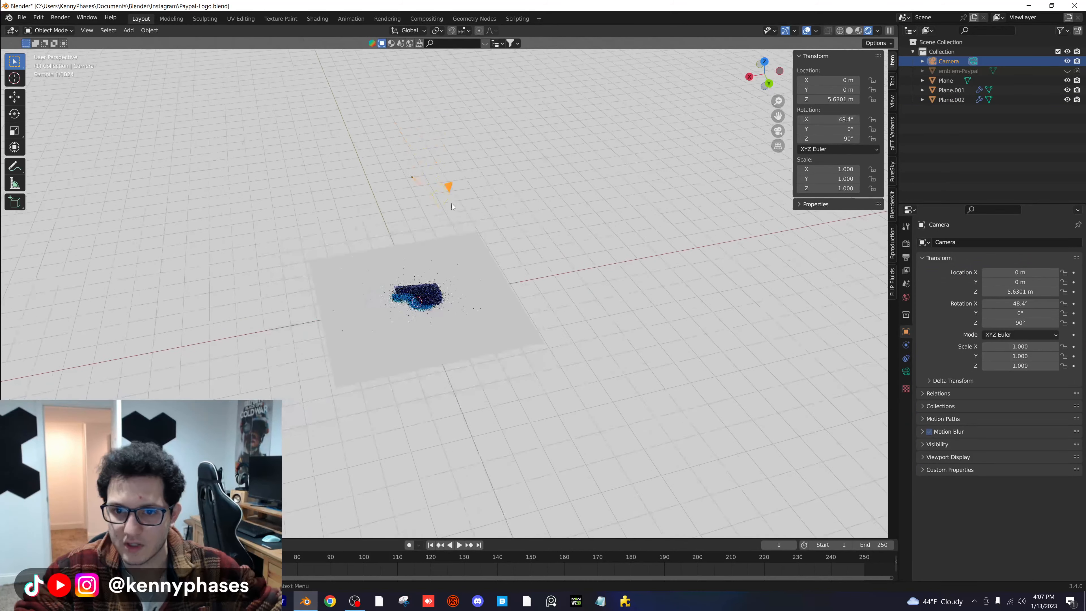
- Reposition the camera to about X 3.13, Y -0.24, Z 3.17 m so it frames the logo
key("g")
left_click(371, 302)
key("KP_0")
key("g")
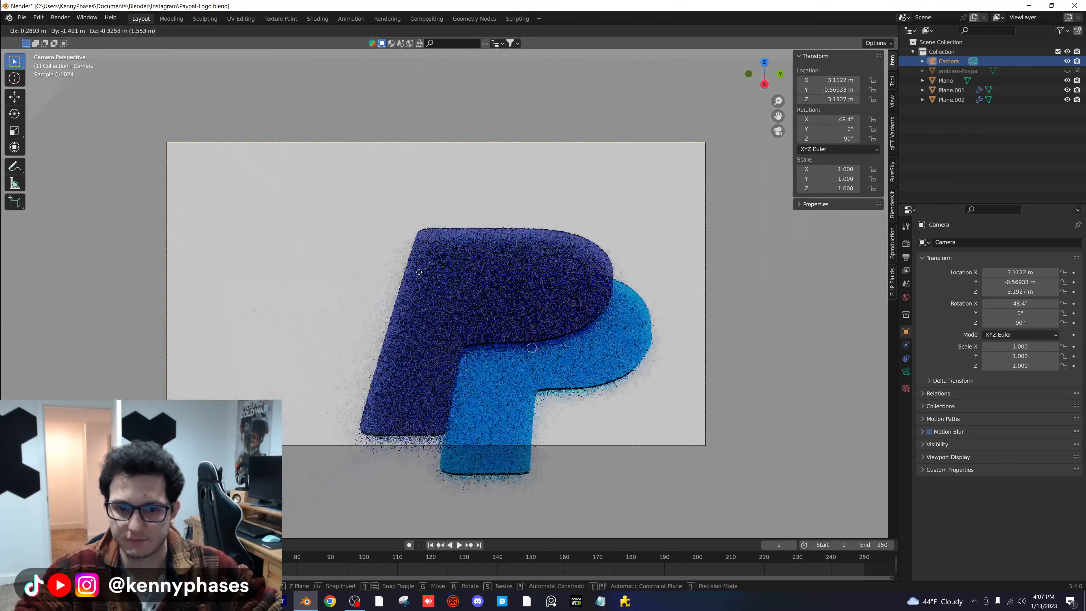
left_click(214, 369)
- Make the camera orthographic, rotate it to about 121° around Z, and move it to recenter the logo
left_click(906, 372)
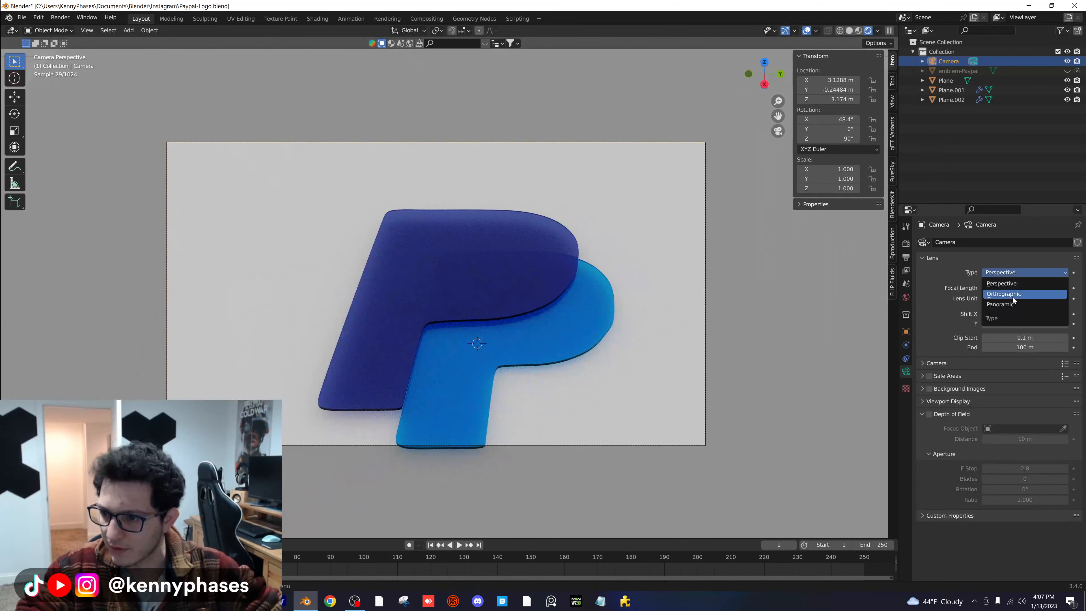
left_click(1012, 295)
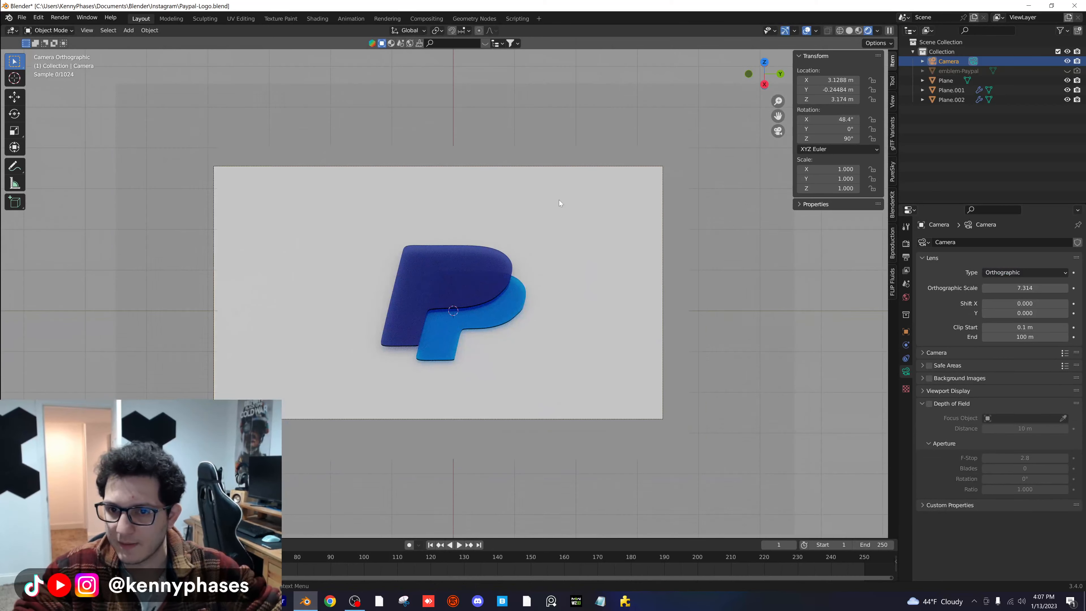
left_click_drag(828, 139, 855, 139)
key("g")
left_click(558, 194)
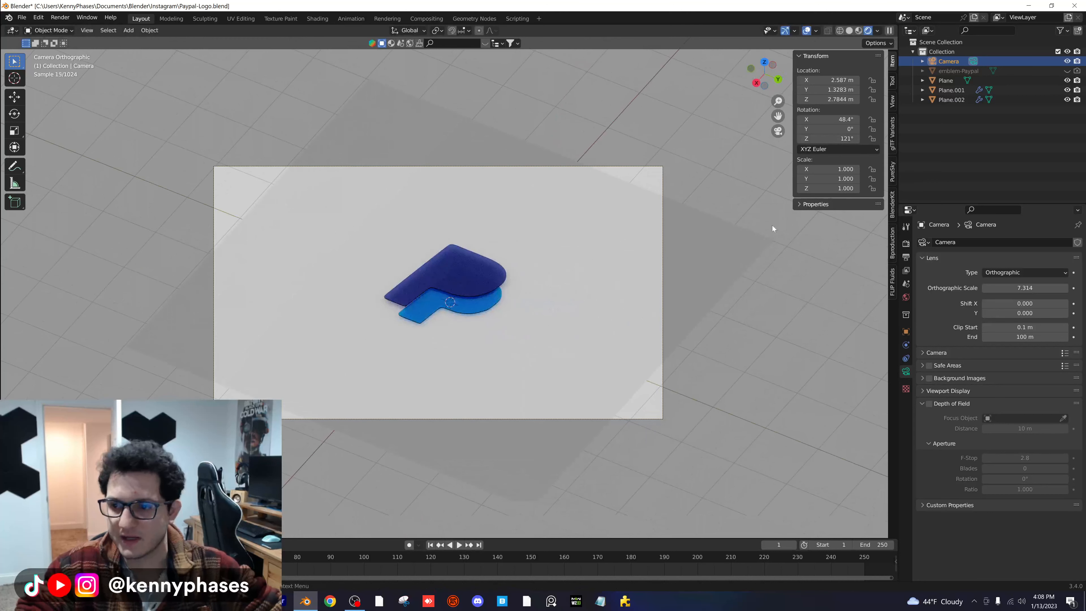
- Set the output resolution to 1080 × 1920 px
left_click(906, 257)
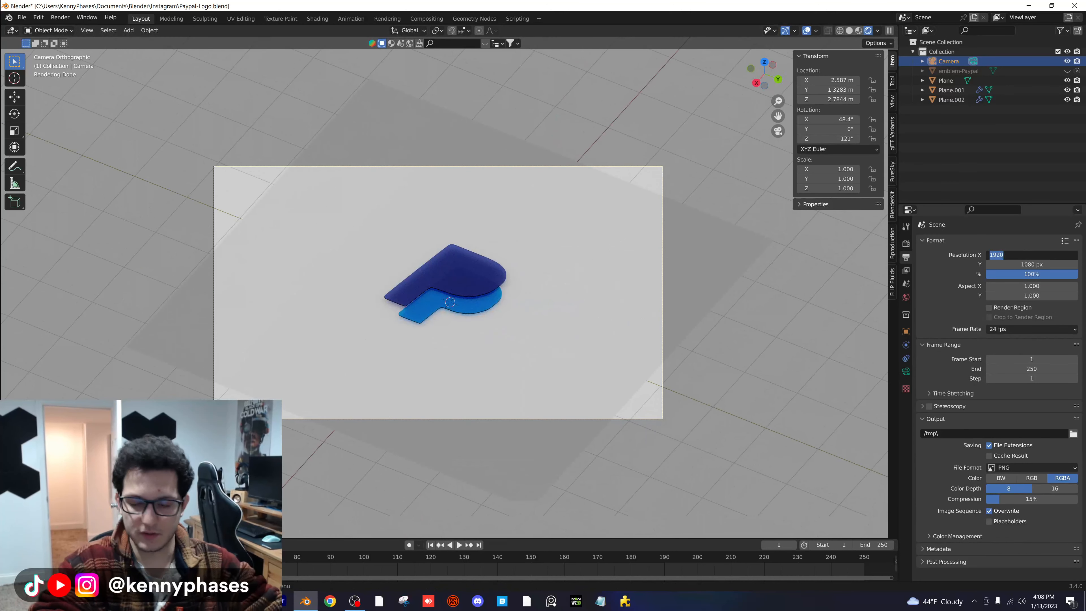
type("1080")
key("Tab")
type("1920")
key("Return")
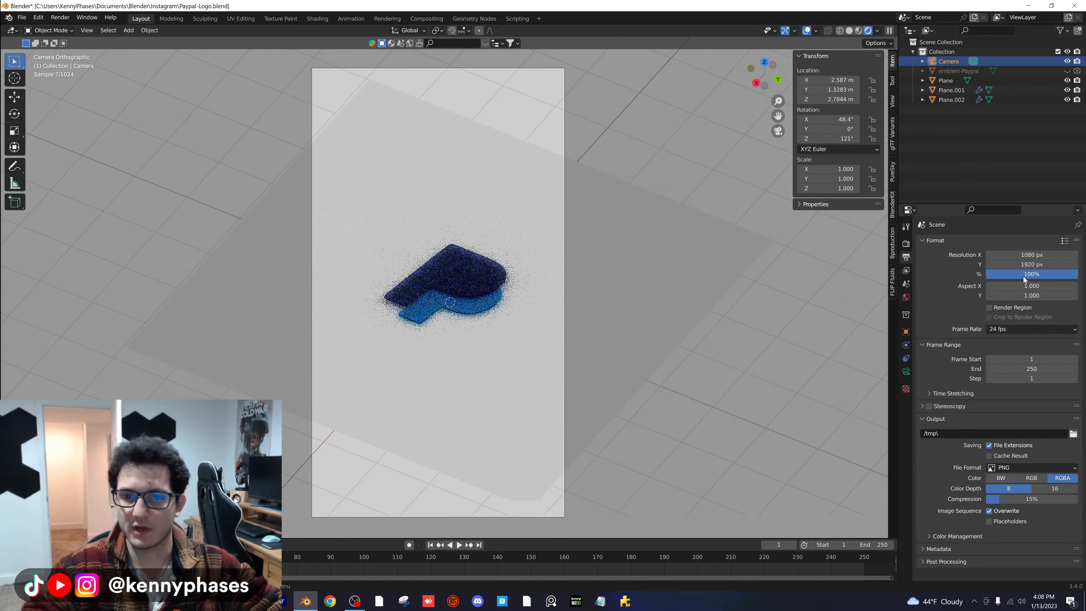
- Scale the ground plane up to about 6.897 so it covers more of the camera frame
left_click(643, 279)
key("s")
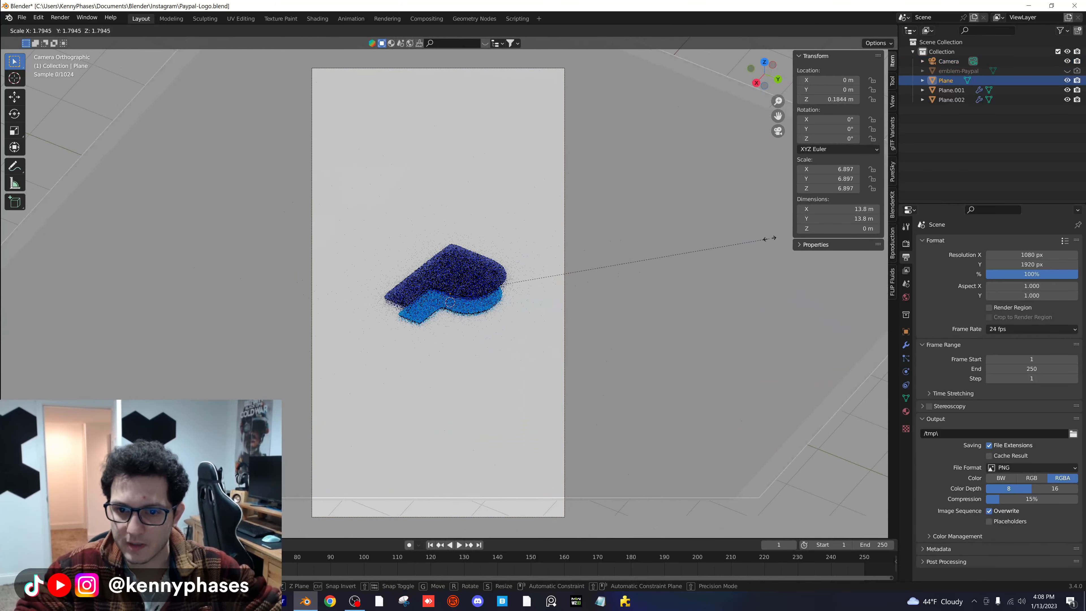
left_click(768, 235)
- Give the ground plane a new material with metallic 1.000 and roughness 0.460
left_click(906, 412)
left_click(1011, 283)
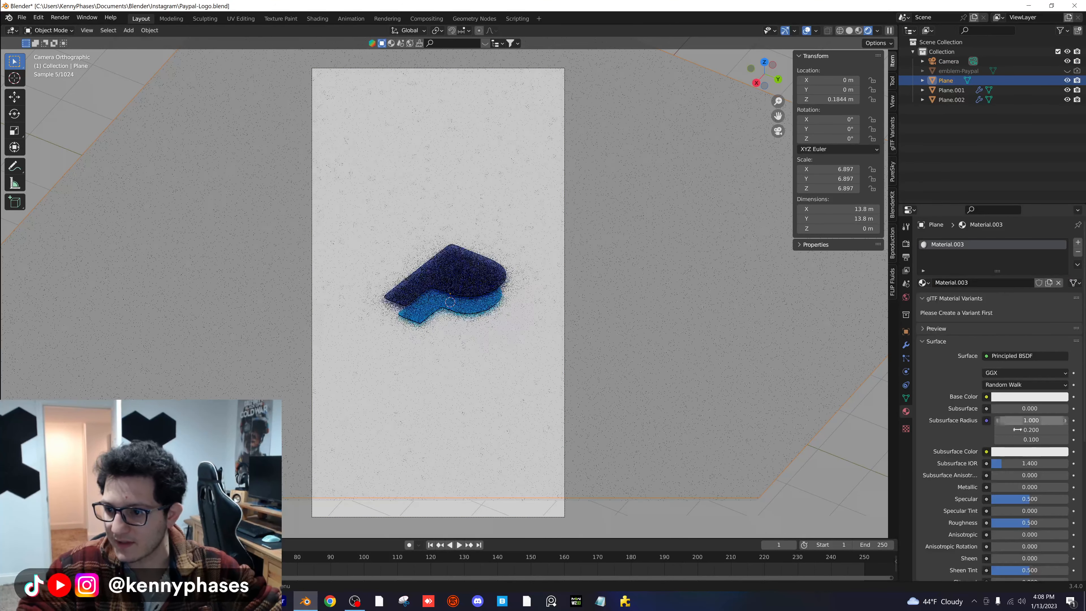
left_click_drag(1014, 489, 1080, 489)
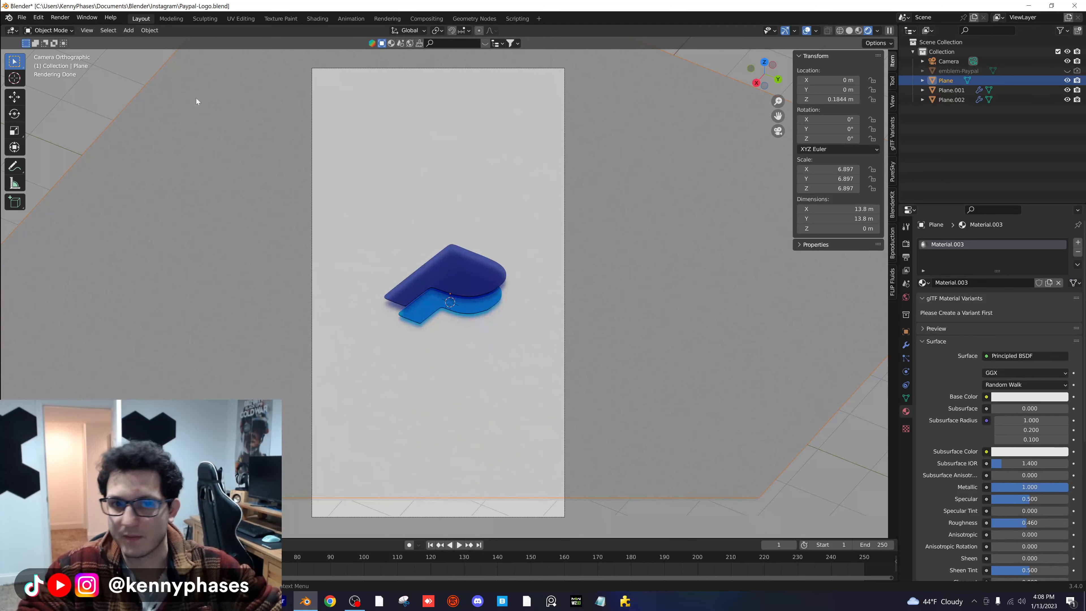
- Use an Environment Texture for the world color and load winter_lake_01_4k.hdr from the HDRIs folder
left_click(909, 297)
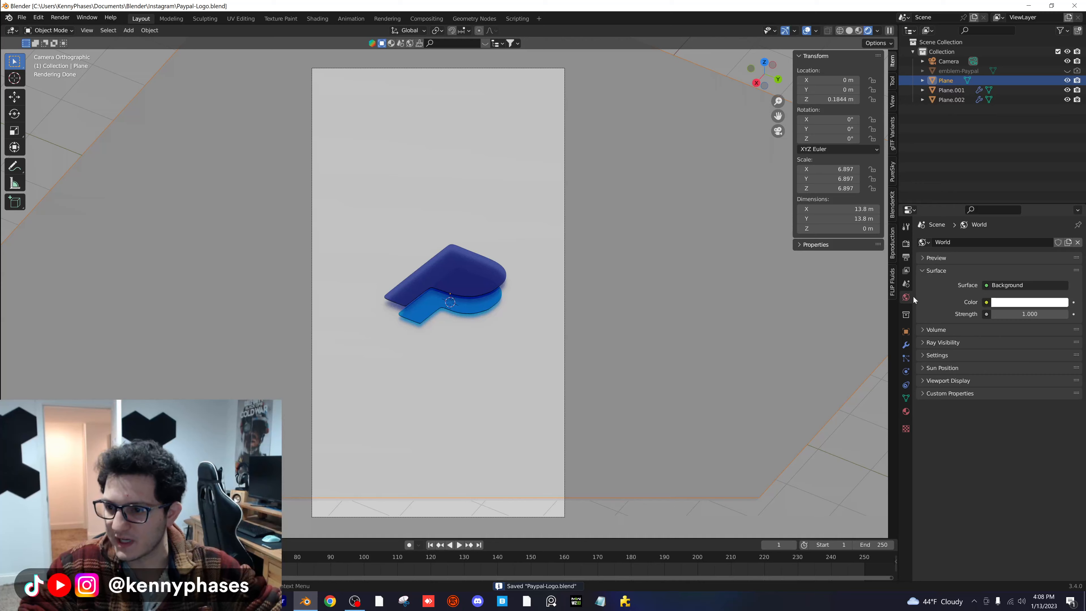
left_click(986, 302)
left_click(800, 343)
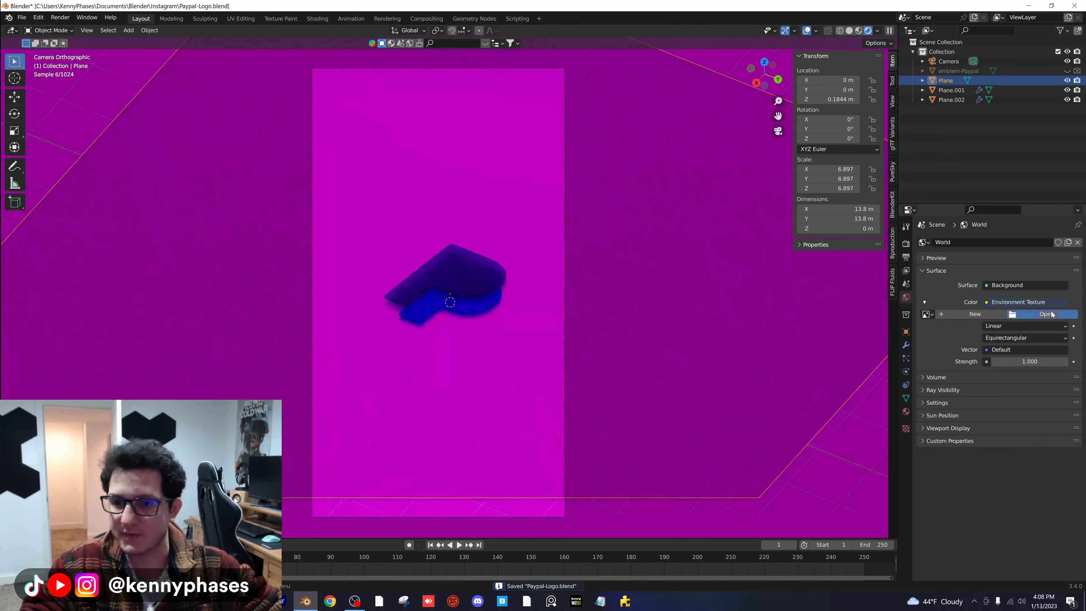
left_click(1047, 314)
left_click(227, 412)
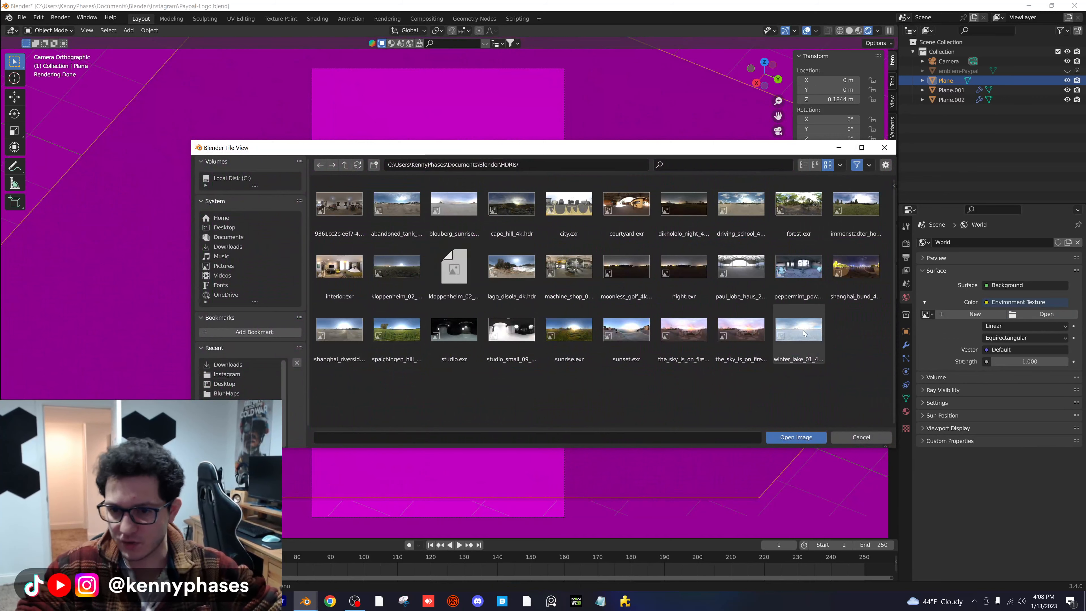
double_click(802, 328)
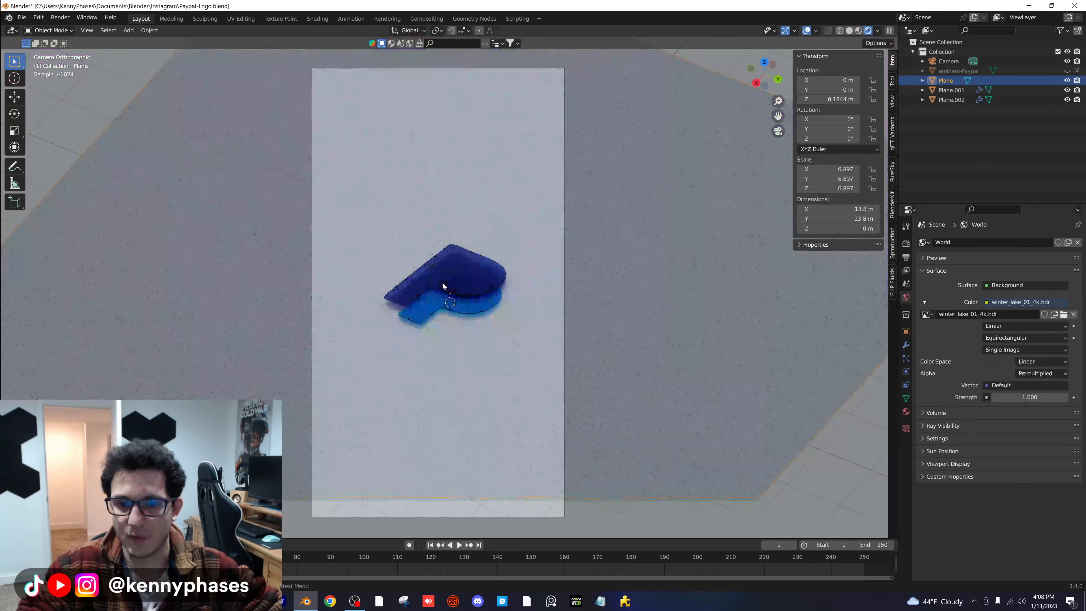
- Set the color management exposure to about 1.463 and the look to High Contrast
left_click(906, 243)
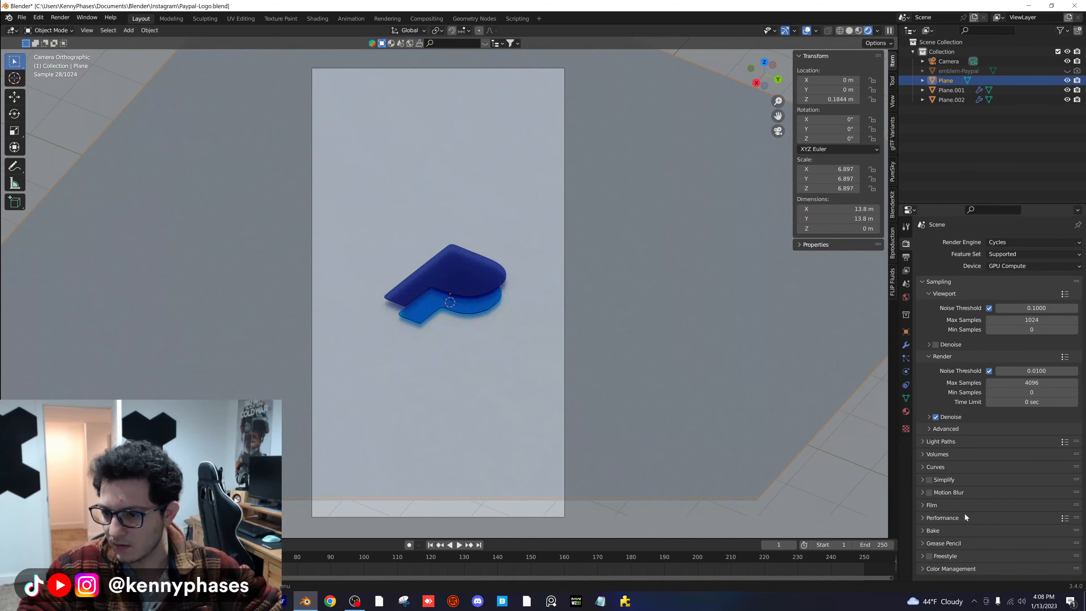
left_click(955, 568)
scroll(989, 466, "down", 5)
left_click_drag(1023, 534, 1038, 535)
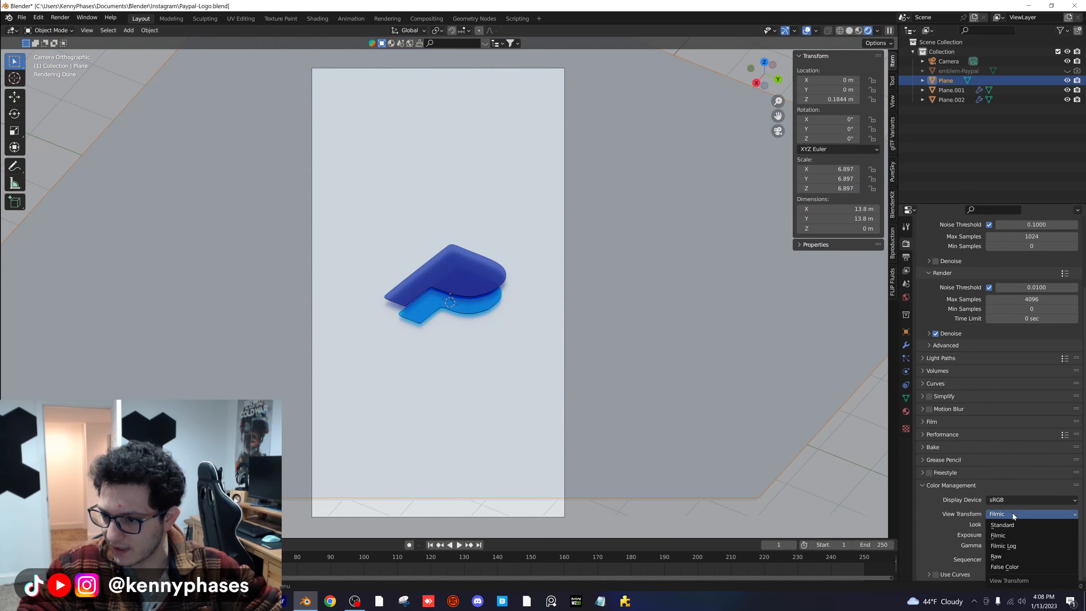
left_click(1009, 524)
left_click(1011, 493)
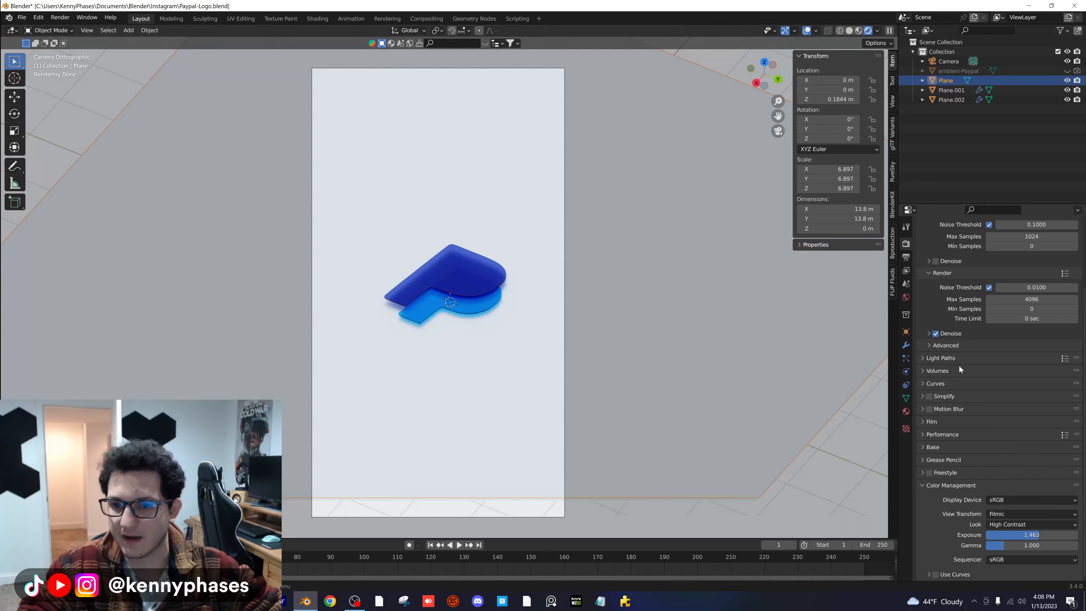
- Reduce the camera's orthographic scale to about 4.814 and save the file
left_click(948, 61)
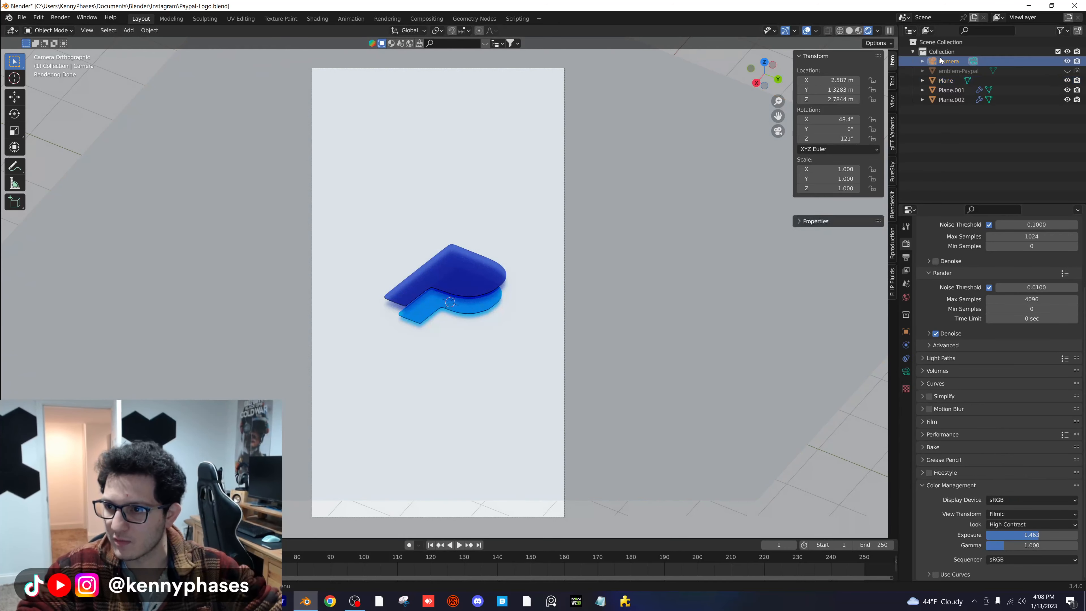
left_click(906, 371)
left_click_drag(1009, 291, 983, 291)
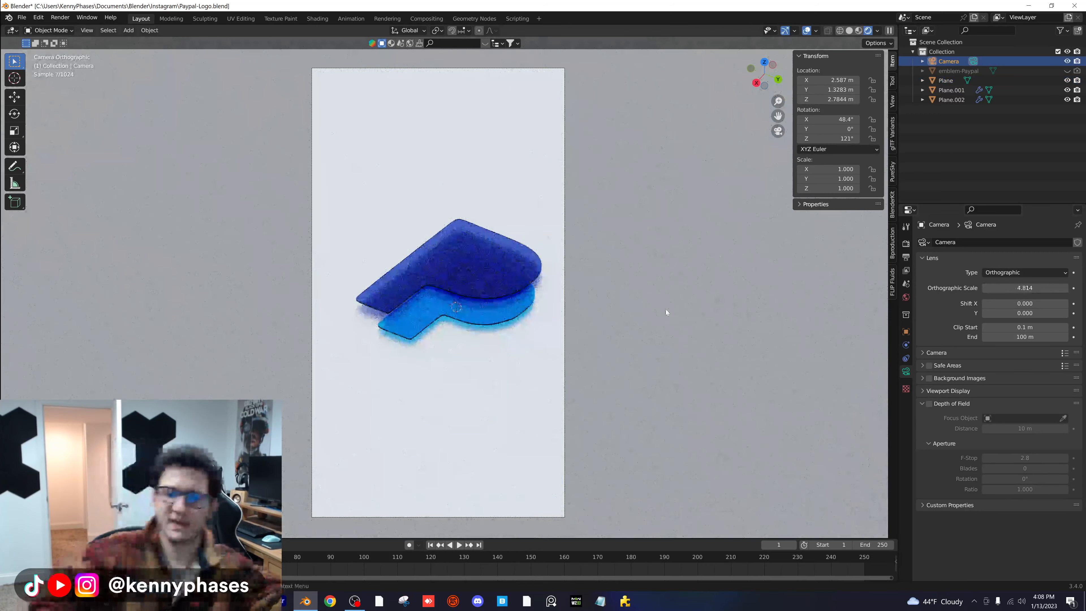
key("ctrl+s")
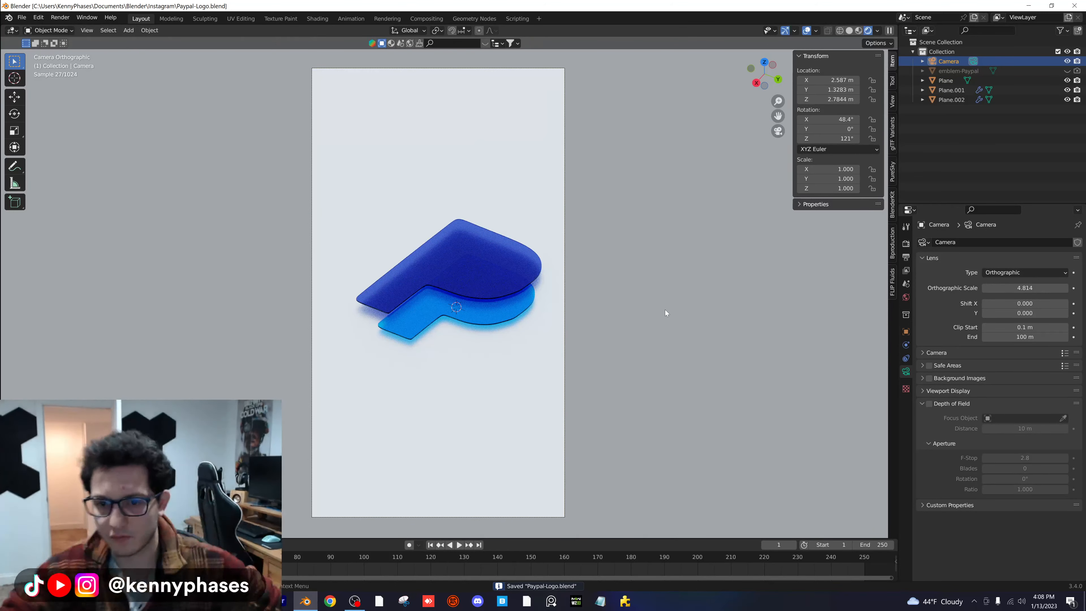
- Set the Solidify thickness of the dark blue P to 0.25 m
left_click(493, 272)
scroll(497, 286, "up", 3)
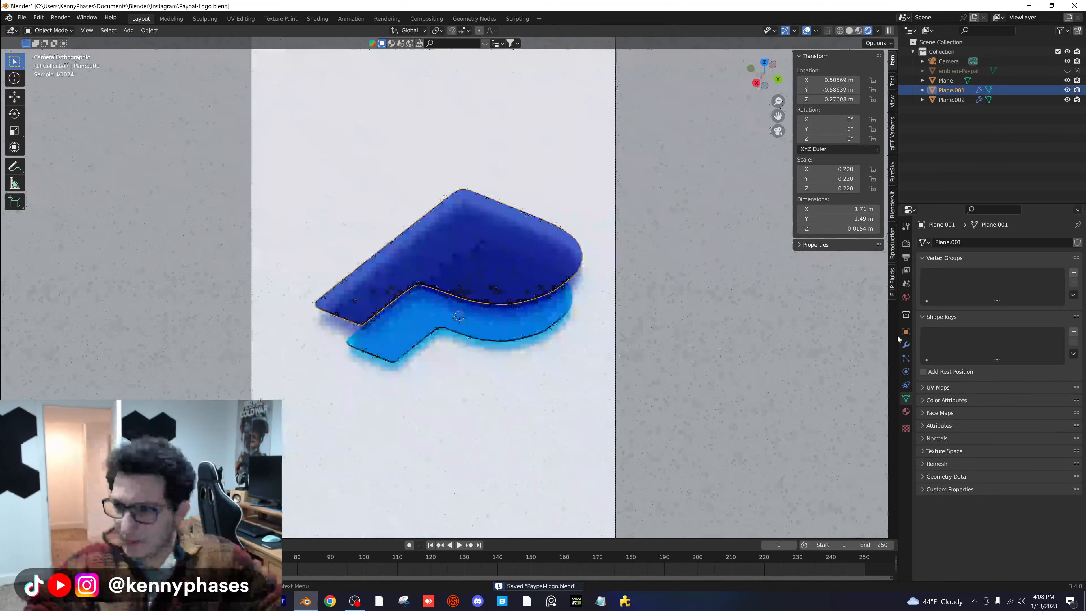
left_click(905, 345)
scroll(605, 389, "up", 1)
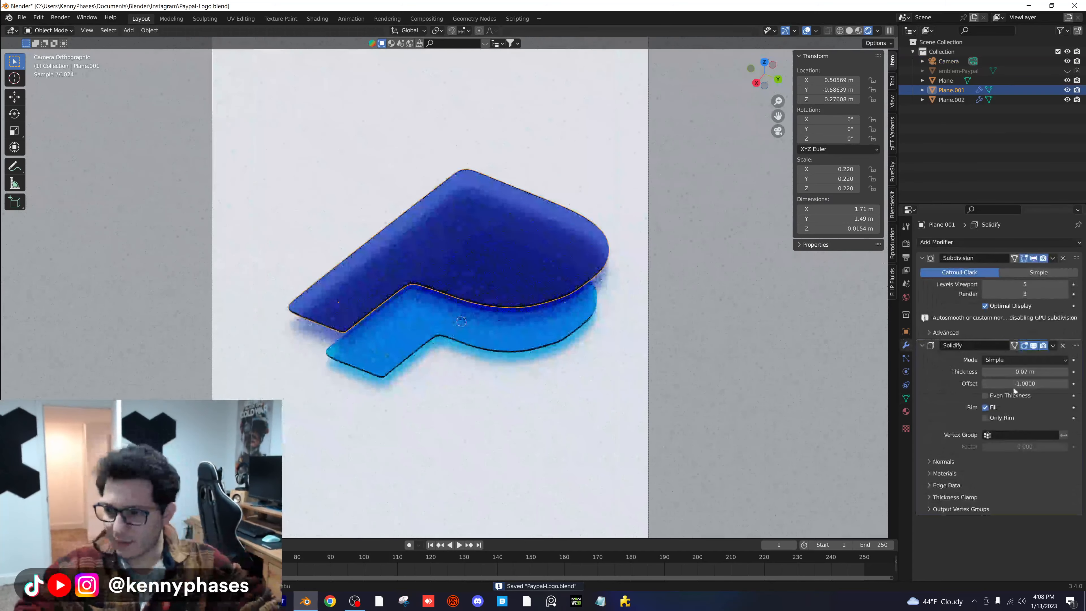
left_click_drag(1032, 372, 1043, 371)
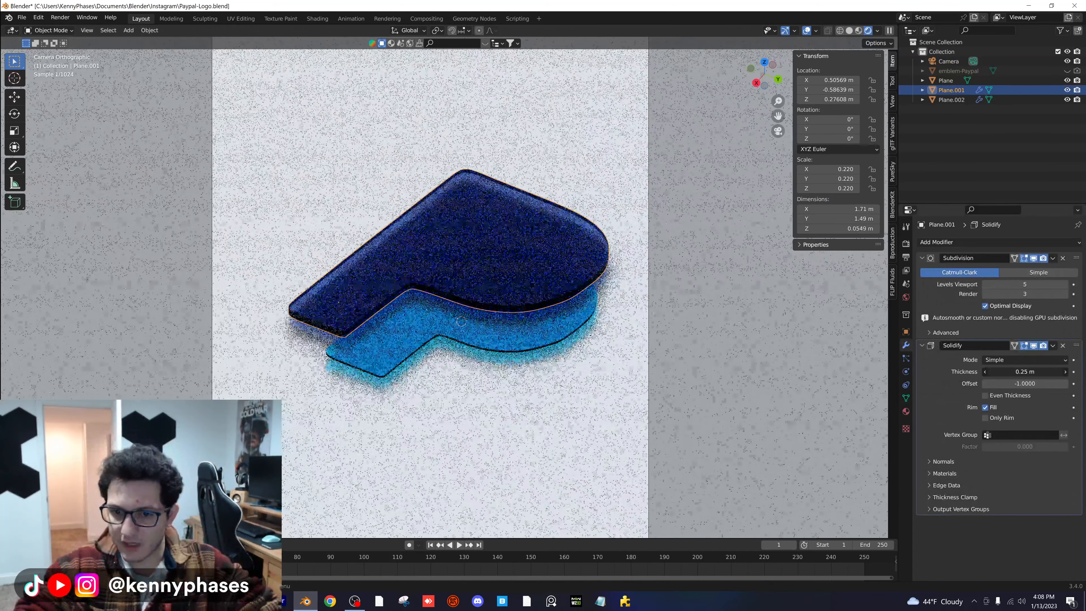
- Set the Solidify thickness of the light blue P to 0.25 m
left_click(524, 325)
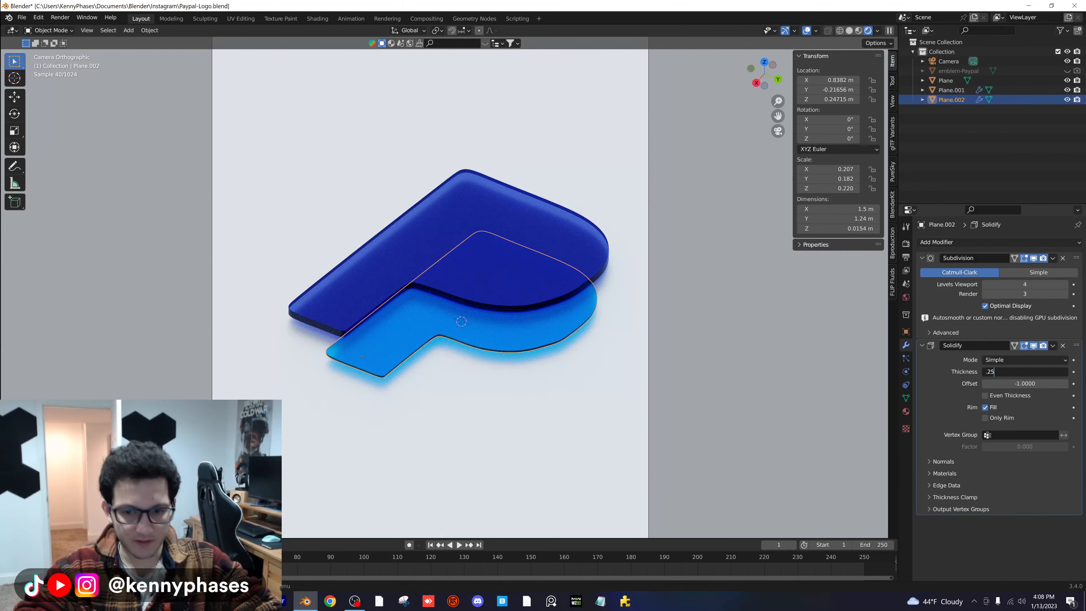
type(".25")
key("Return")
- Lower the ground plane to about 0.142 m on Z and save the file
left_click(578, 395)
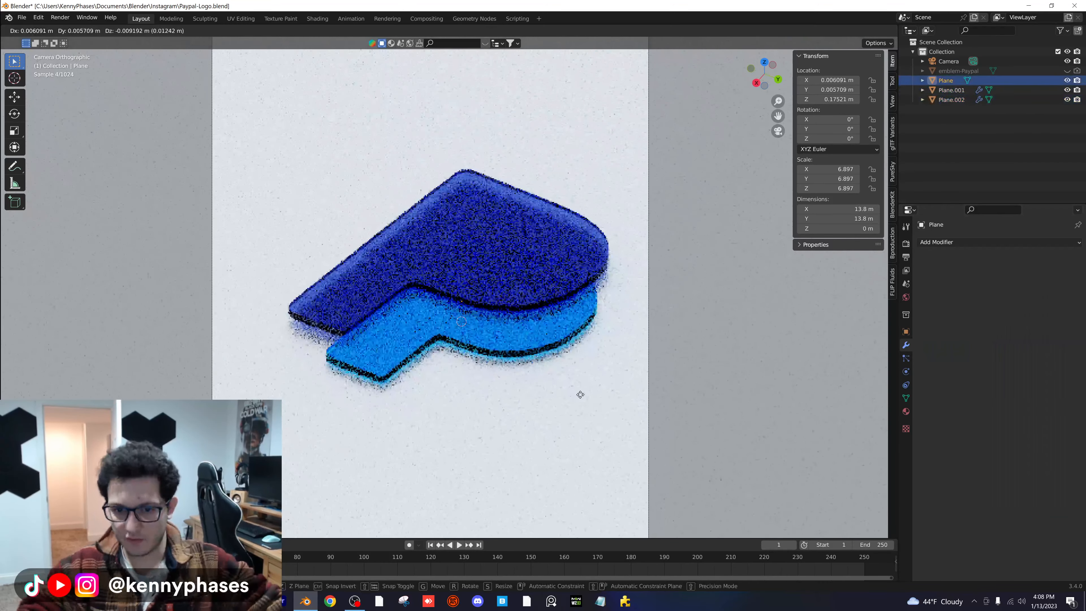
key("ctrl+s")
scroll(533, 277, "down", 1)
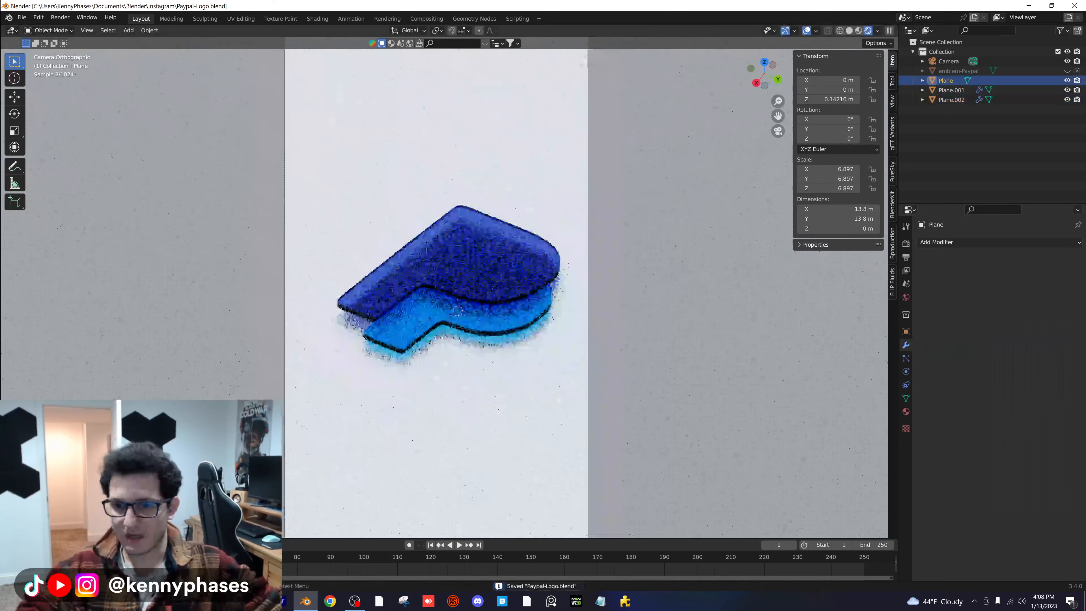
- Add a point light and raise it above the logo to about 1.53 m on Z
left_click(124, 31)
mouse_move(179, 164)
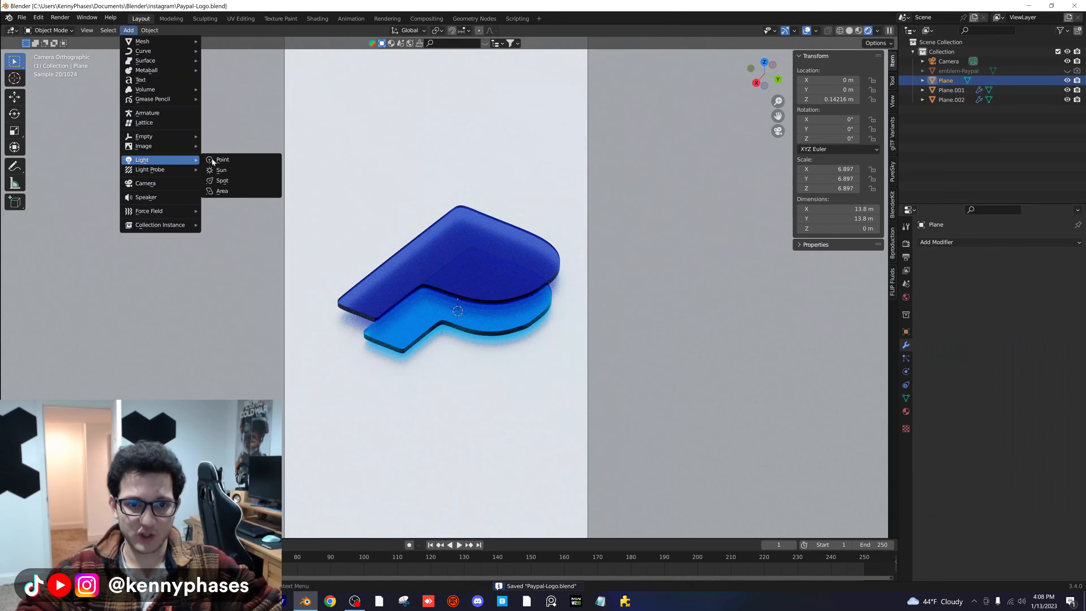
left_click(222, 160)
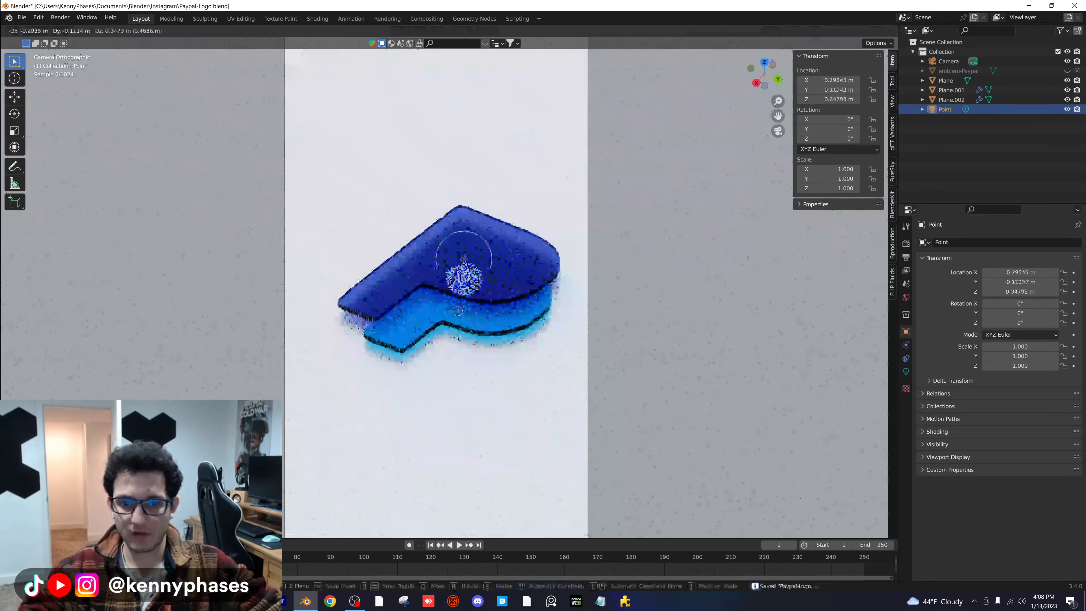
key("g")
key("z")
left_click(479, 175)
middle_click_drag(479, 173, 245, 165)
scroll(265, 167, "down", 3)
- Set the point light's power to 2000 W
left_click(906, 372)
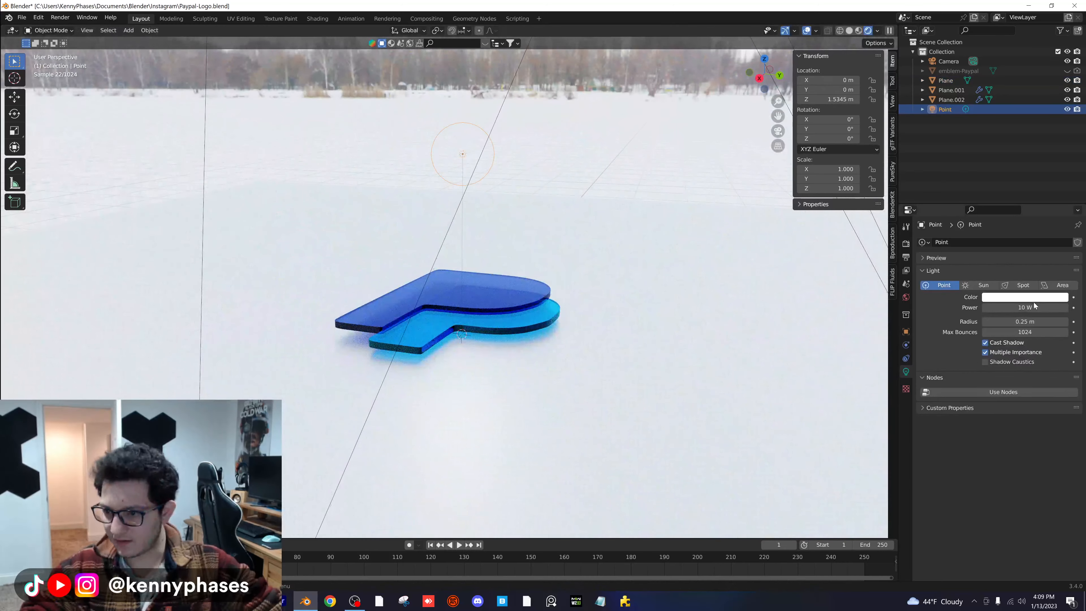
type("00")
key("Return")
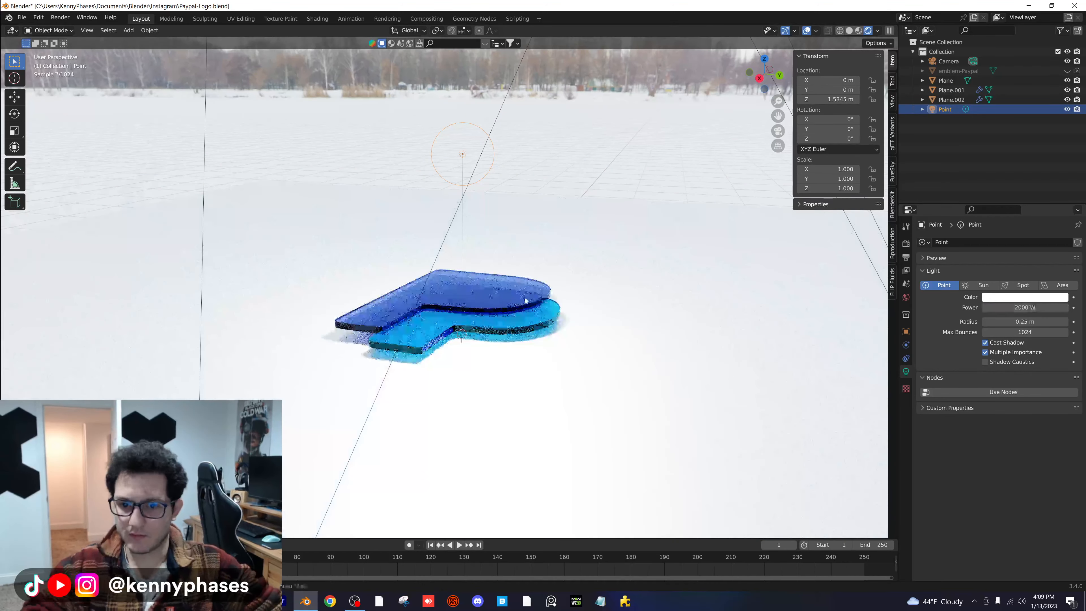
- Return to the camera view and raise the point light farther along Z
key("KP_0")
key("g")
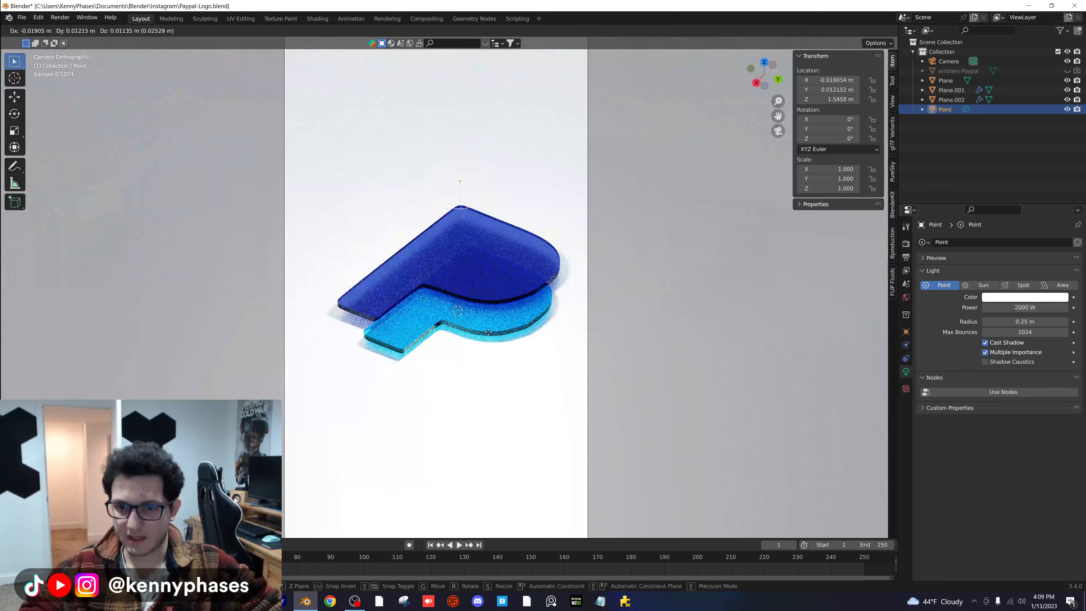
key("z")
left_click(493, 306)
- Darken the ground plane material's base color to a mid grey
left_click(707, 393)
scroll(707, 393, "down", 2)
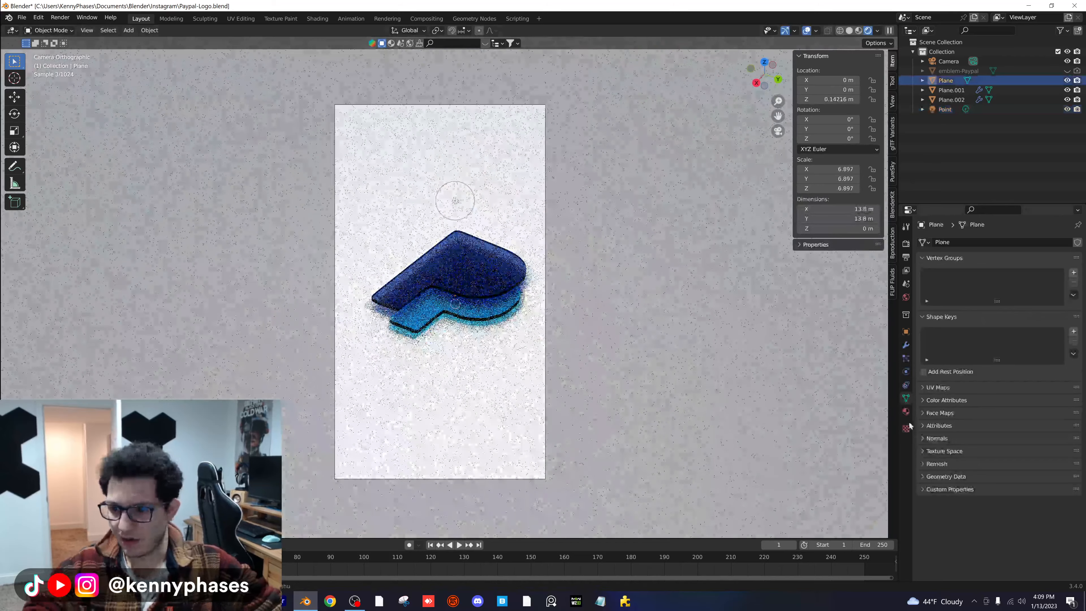
left_click(906, 411)
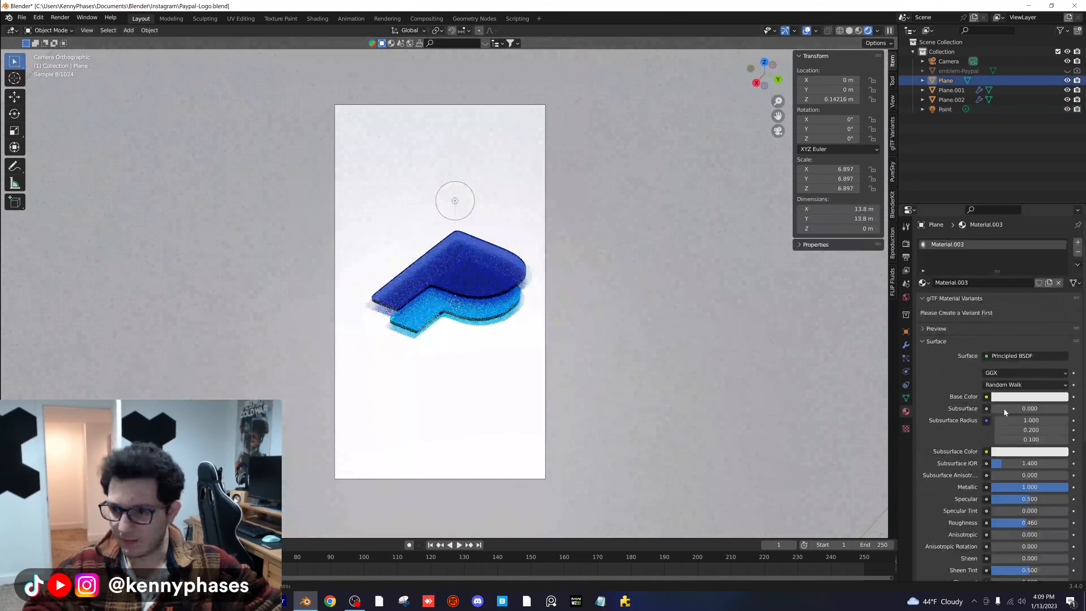
left_click(1030, 395)
left_click_drag(1061, 306, 1062, 294)
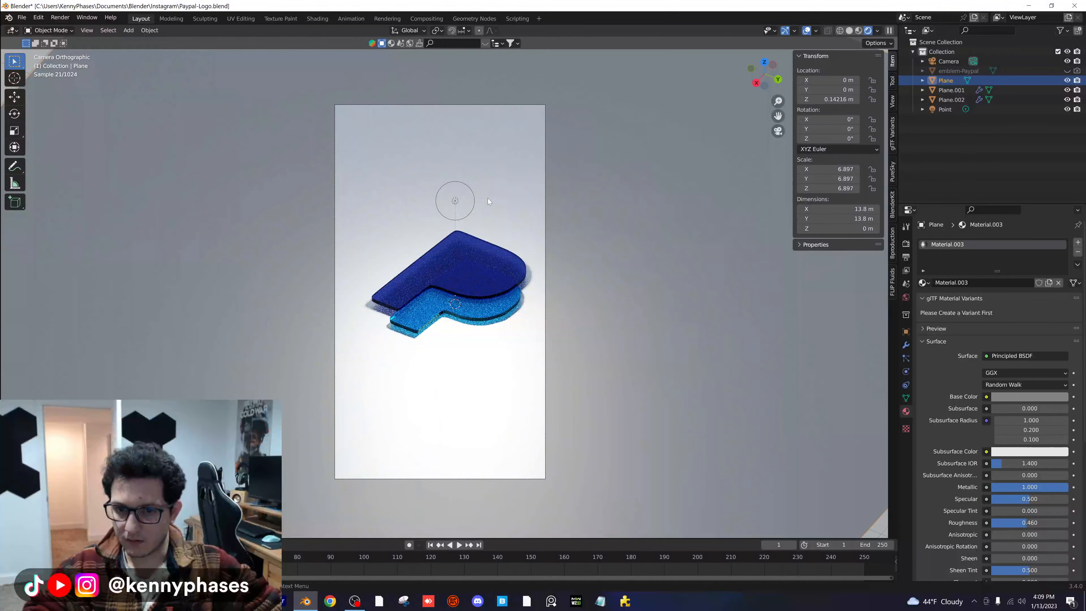
- Lower the ground plane to about -0.168 m on Z, well below the logo
key("g")
key("z")
left_click(487, 216)
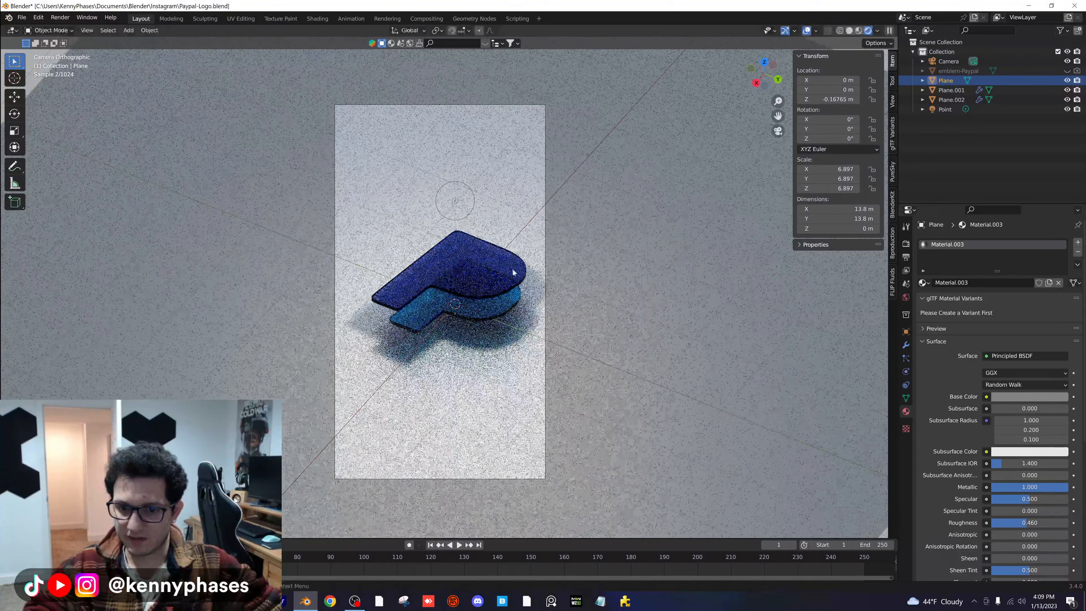
- Raise the point light to about 2.185 m on Z and set its radius to 0.8 m
left_click(452, 203)
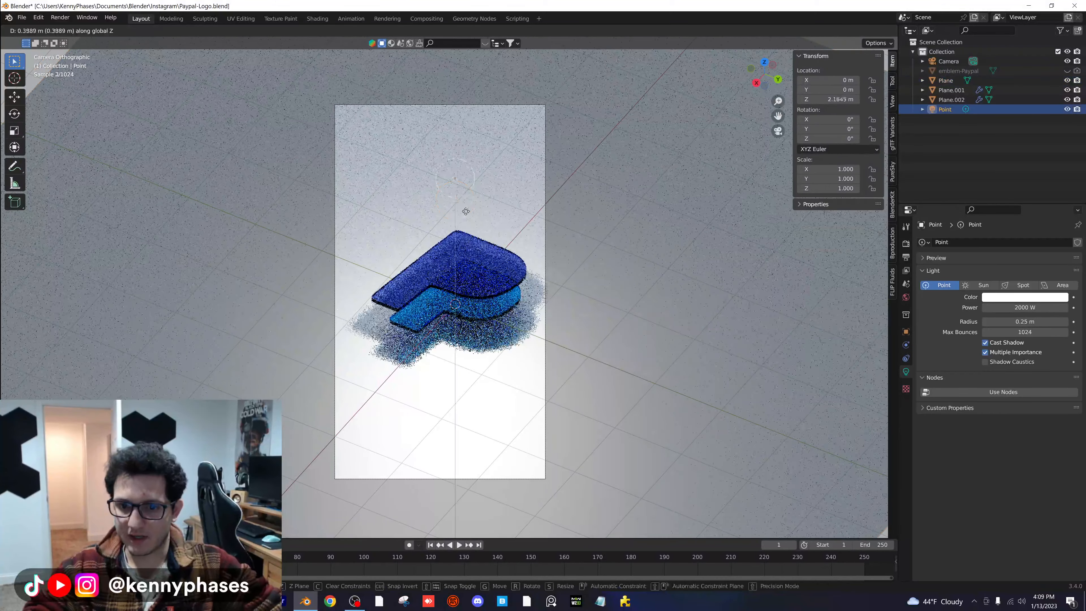
left_click_drag(1025, 320, 1012, 323)
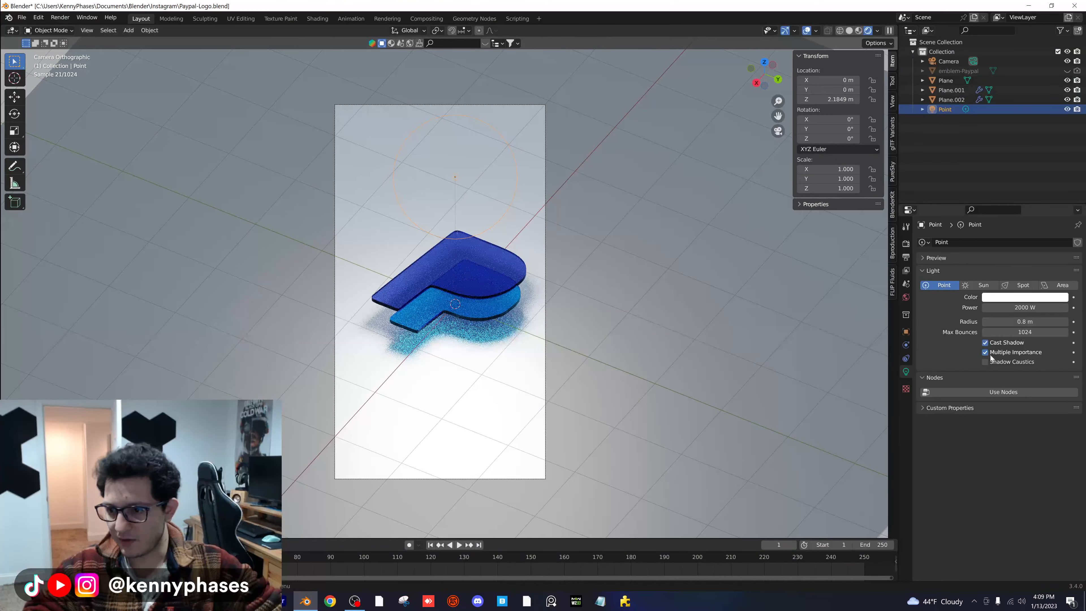
- Enable Receive Shadow Caustics in the ground plane's object shading settings
left_click(642, 210)
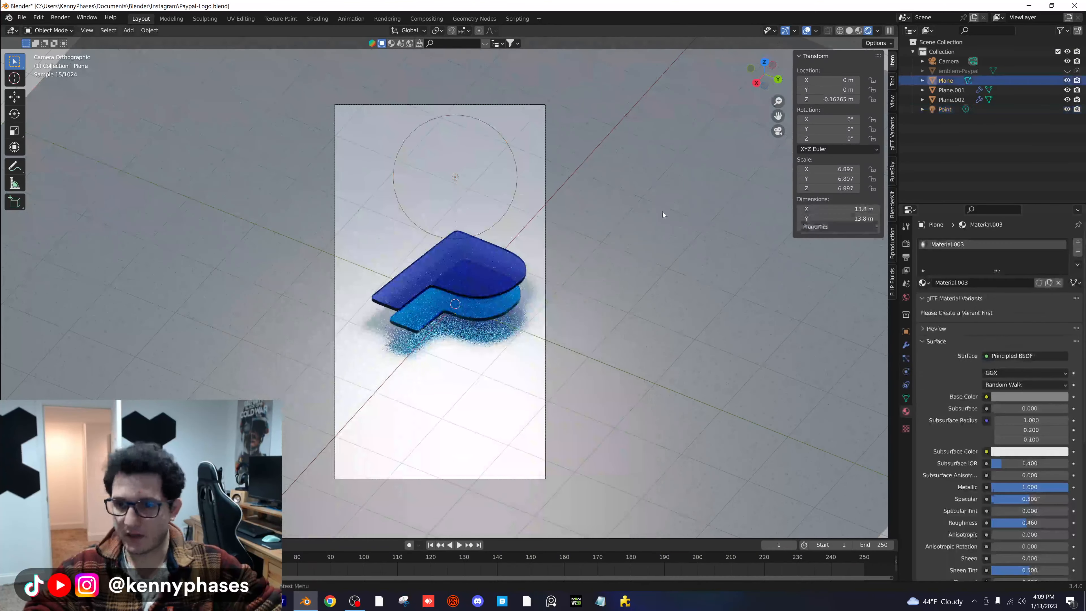
left_click(906, 332)
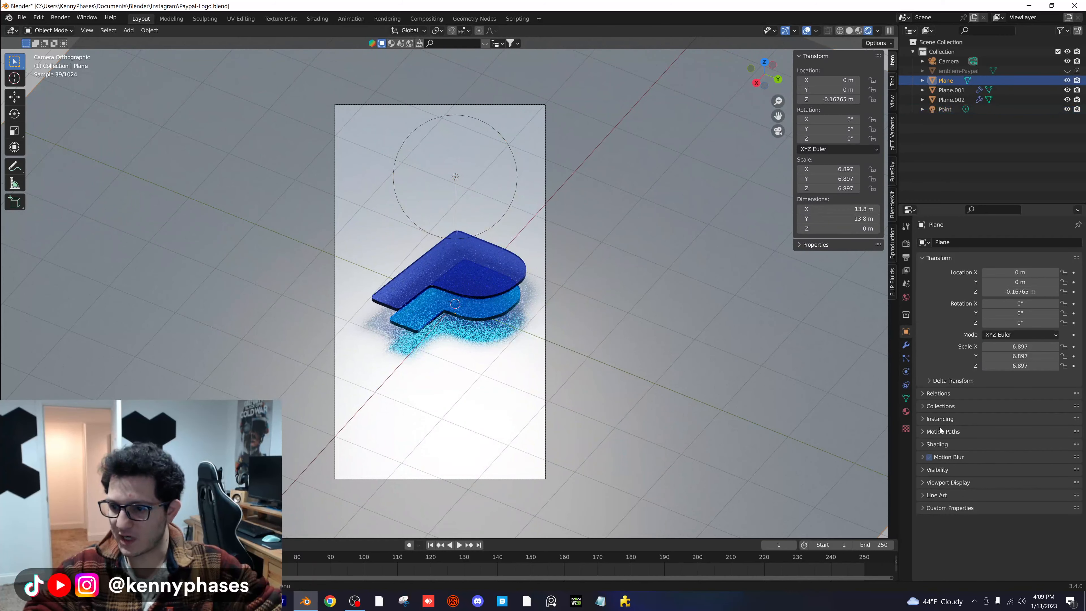
left_click(945, 445)
scroll(983, 462, "down", 4)
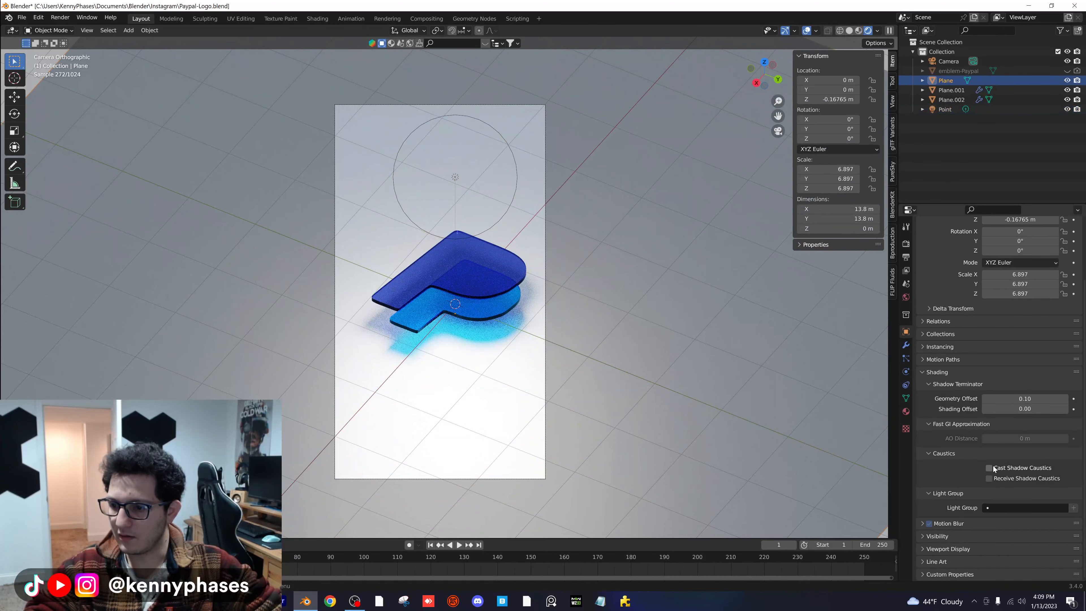
left_click(989, 478)
- Enable Cast Shadow Caustics on both the dark blue and light blue P shapes, and save the file
left_click(491, 289)
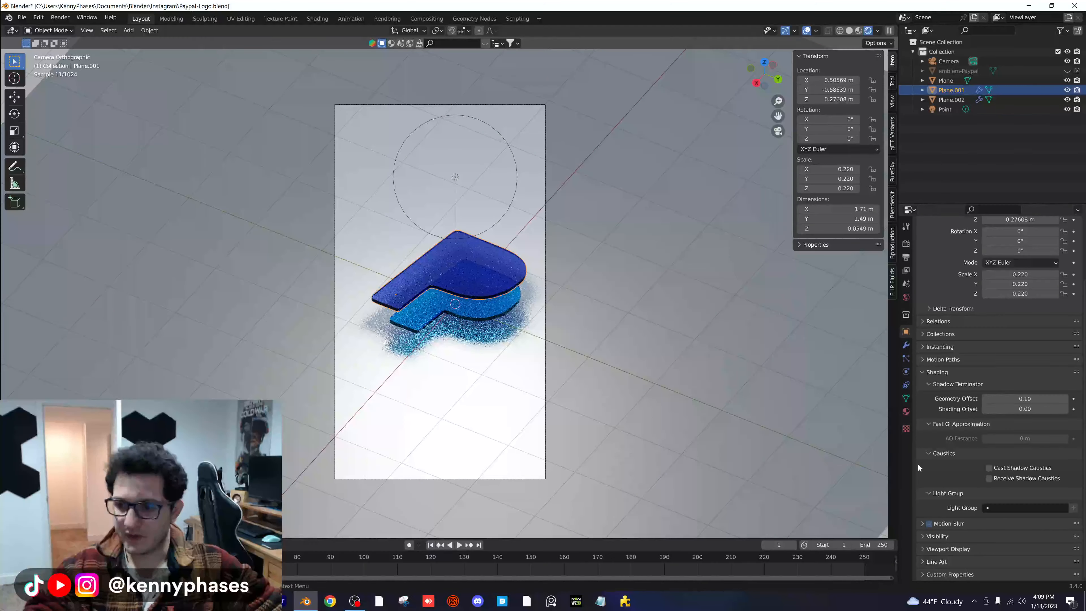
left_click(1009, 467)
left_click(491, 306)
left_click(990, 467)
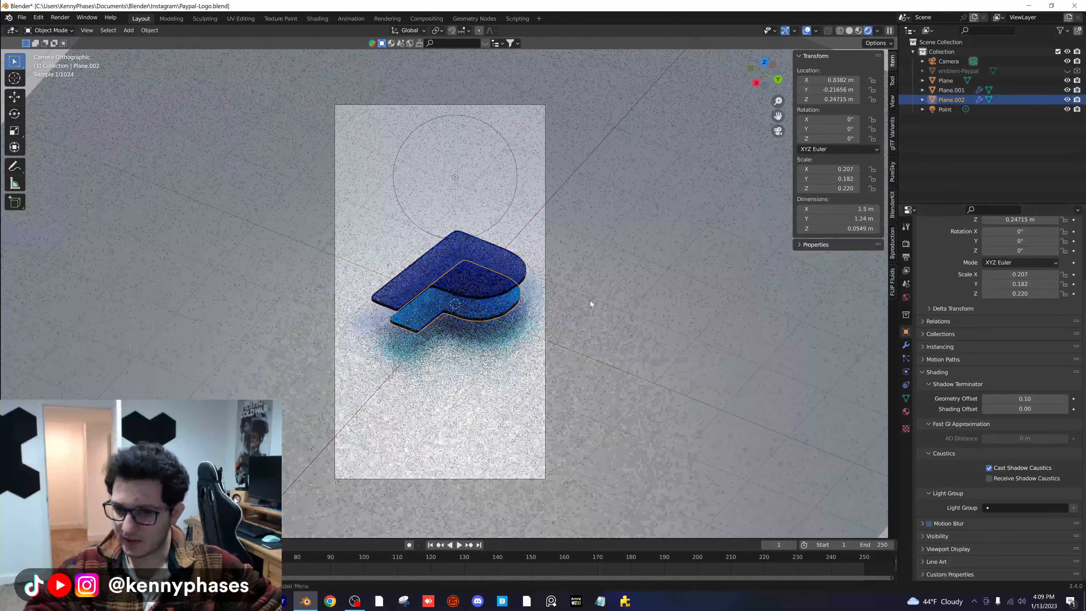
key("ctrl+s")
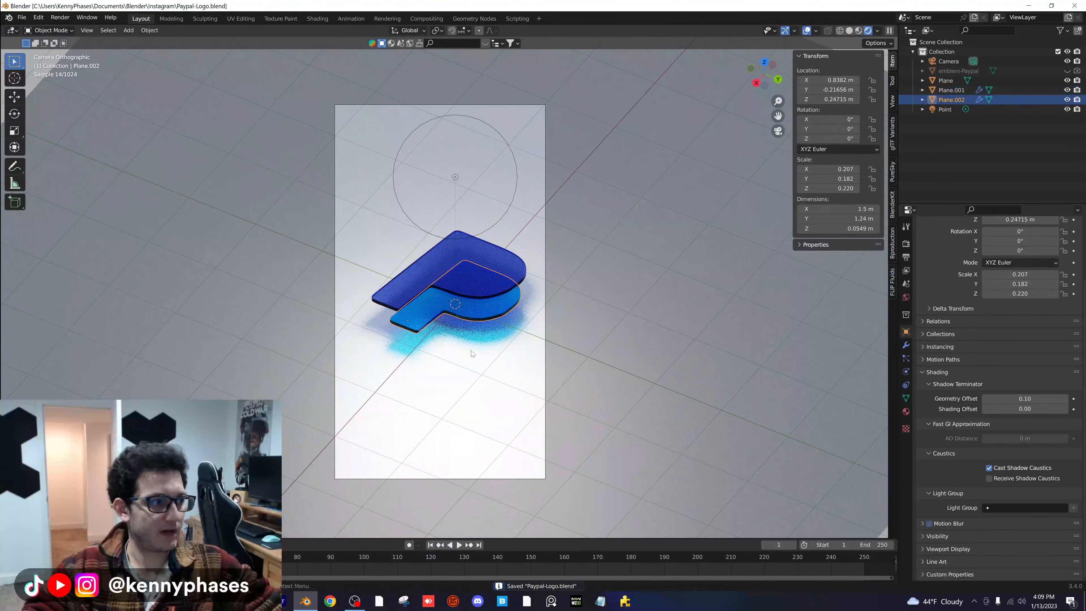
- Set the light paths' diffuse, glossy, transmission, volume and transparent max bounces to 5 each
left_click(906, 244)
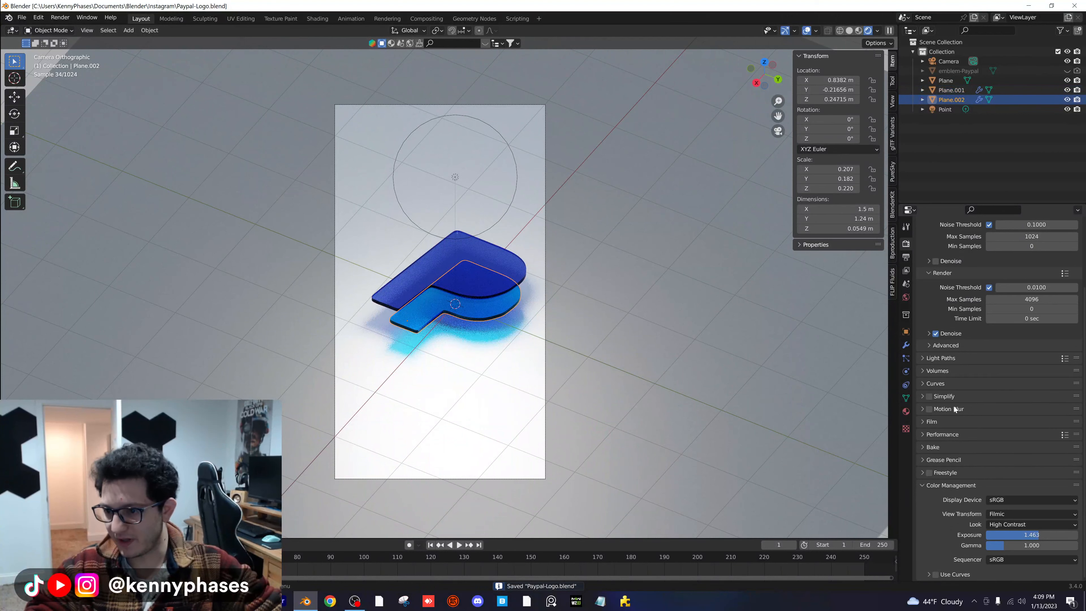
left_click(952, 485)
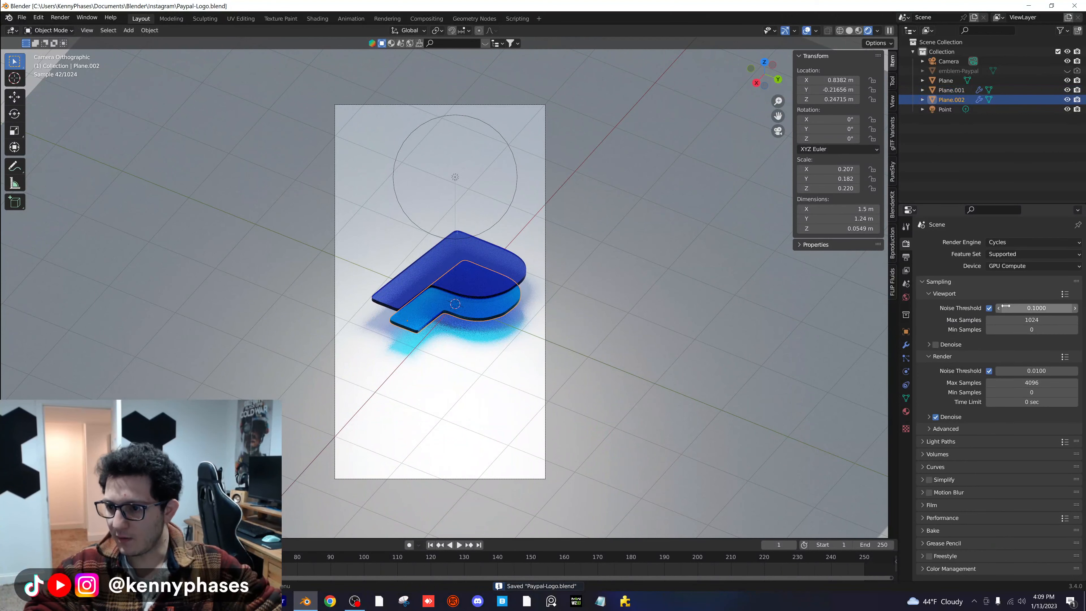
left_click(946, 441)
scroll(983, 438, "down", 3)
scroll(987, 438, "down", 3)
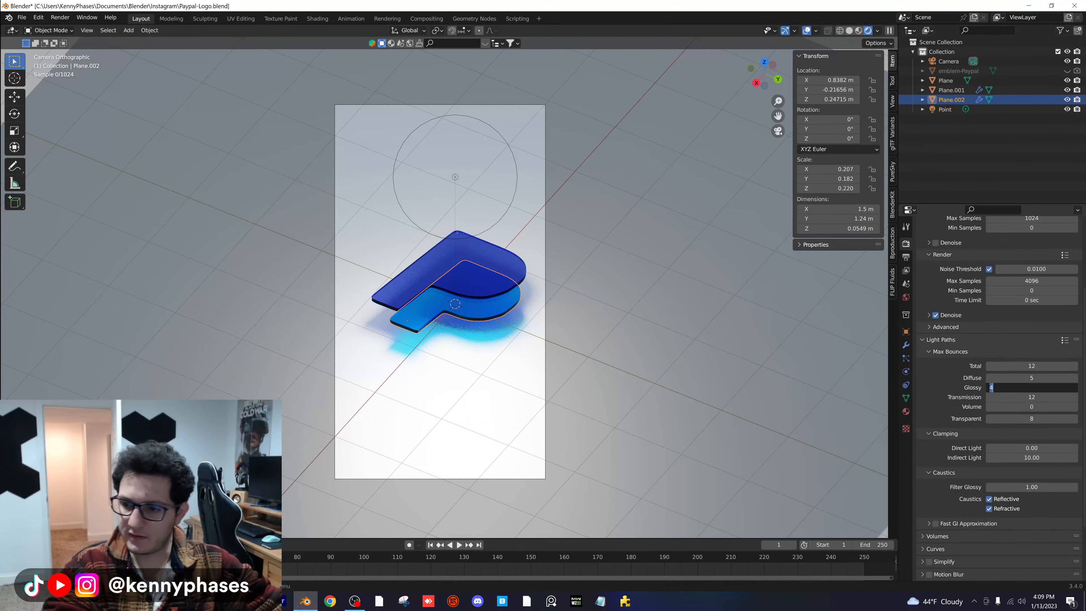
type("5")
key("Tab")
type("5")
key("Tab")
type("5")
key("Tab")
type("5")
key("Return")
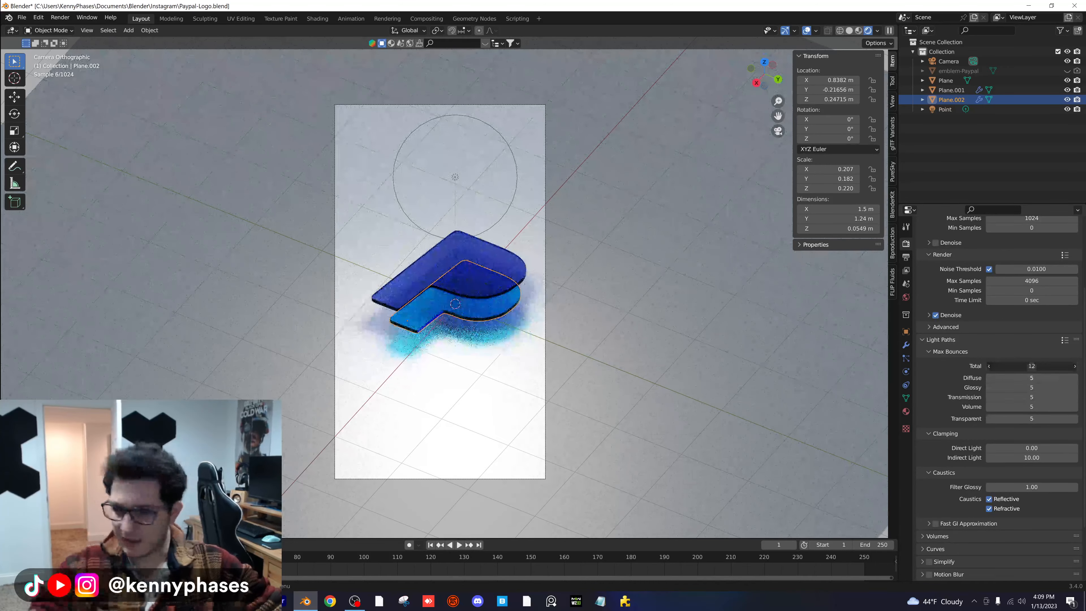
- Set the total max bounces to 25 and the caustics Filter Glossy to 0, saving the file between the changes
type("25")
key("Return")
key("ctrl+s")
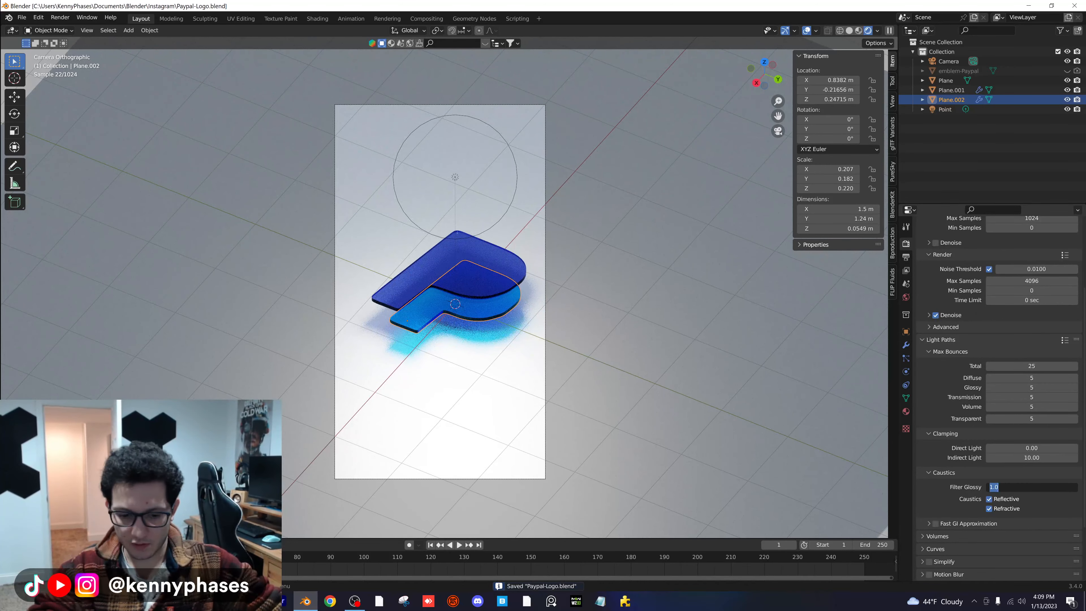
type("0")
key("Return")
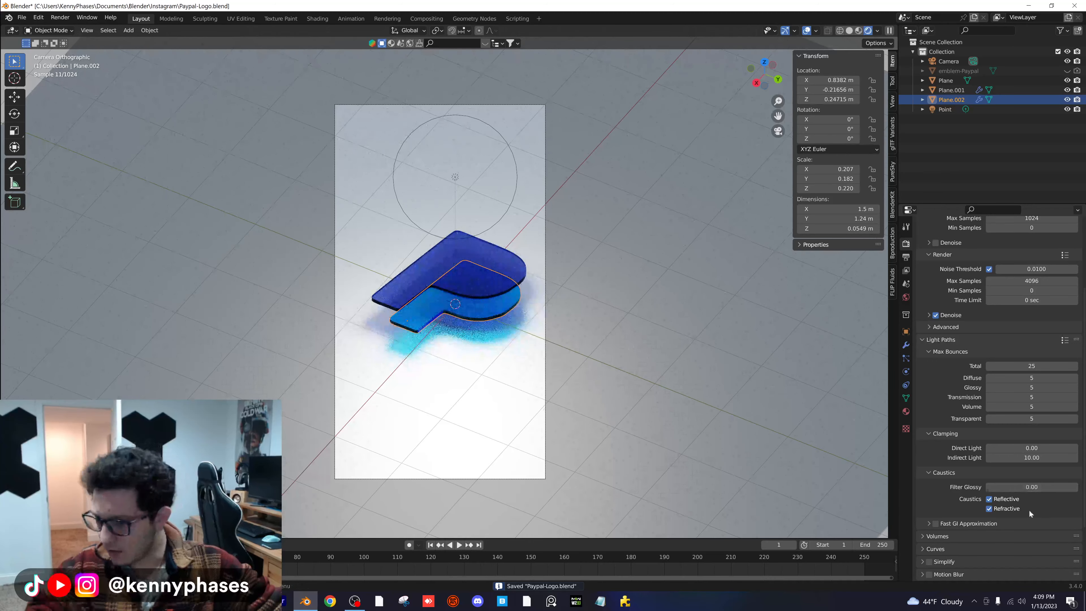
- Lighten the ground plane material's base color to a slightly brighter grey
left_click(605, 331)
left_click(906, 412)
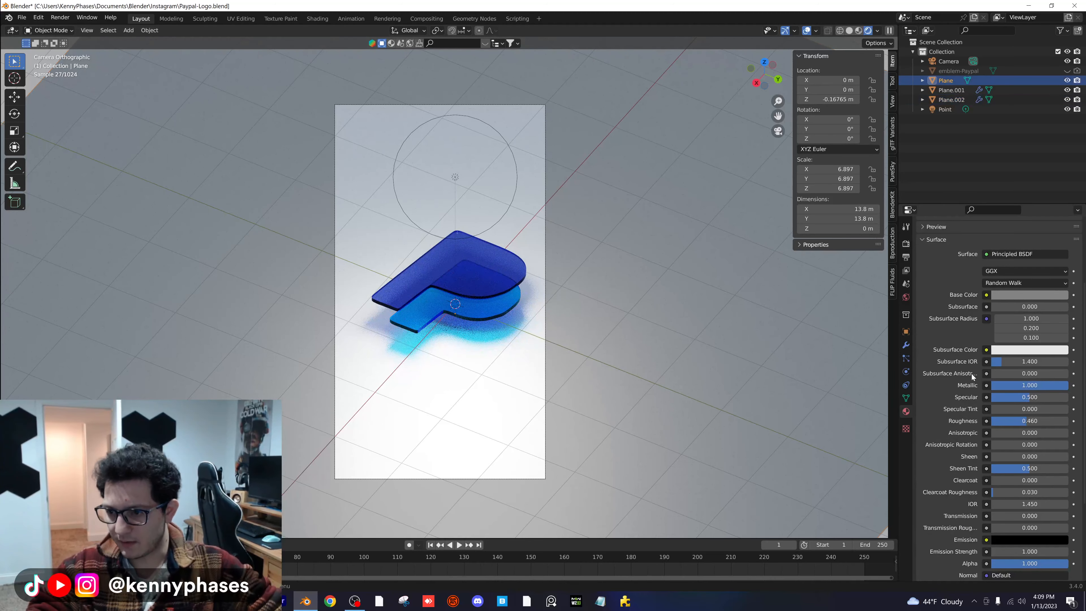
left_click(1026, 294)
mouse_move(1061, 205)
left_mouse_down()
mouse_move(1061, 234)
mouse_move(1061, 157)
mouse_move(1061, 225)
mouse_move(1060, 157)
mouse_move(1061, 189)
left_mouse_up()
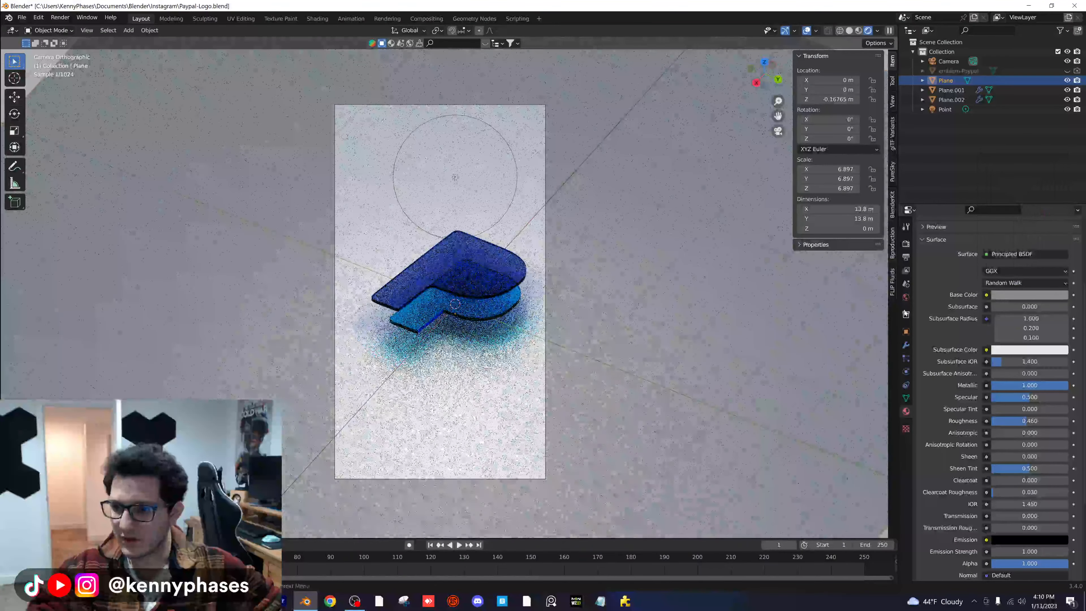
- Replace the world's HDRI environment texture with a Hue Saturation Value node and give it a grey color
left_click(906, 298)
left_click(1072, 315)
left_click(1046, 315)
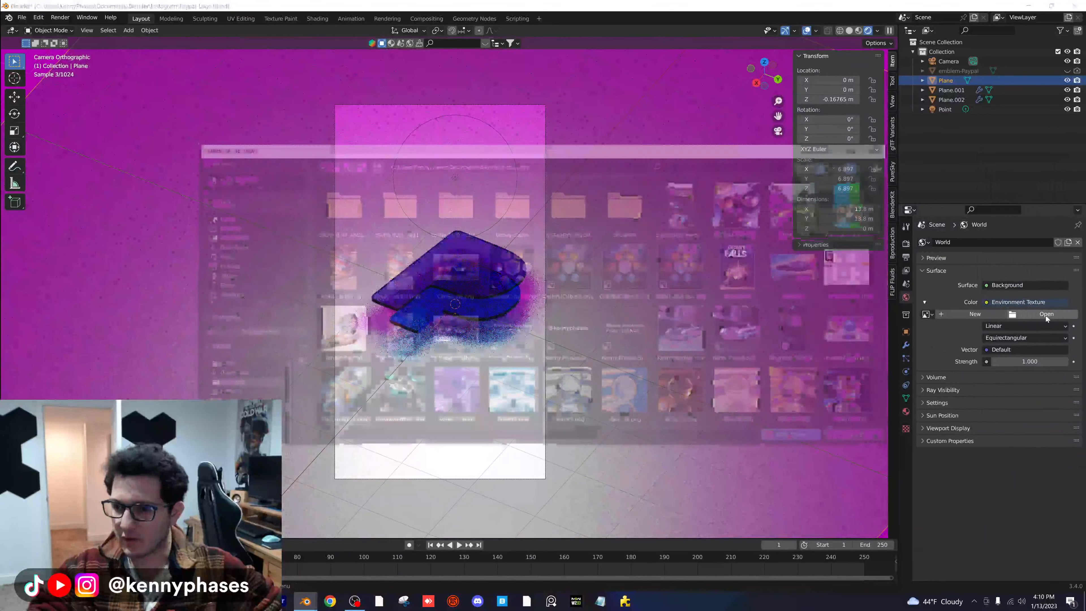
left_click(861, 437)
left_click(999, 302)
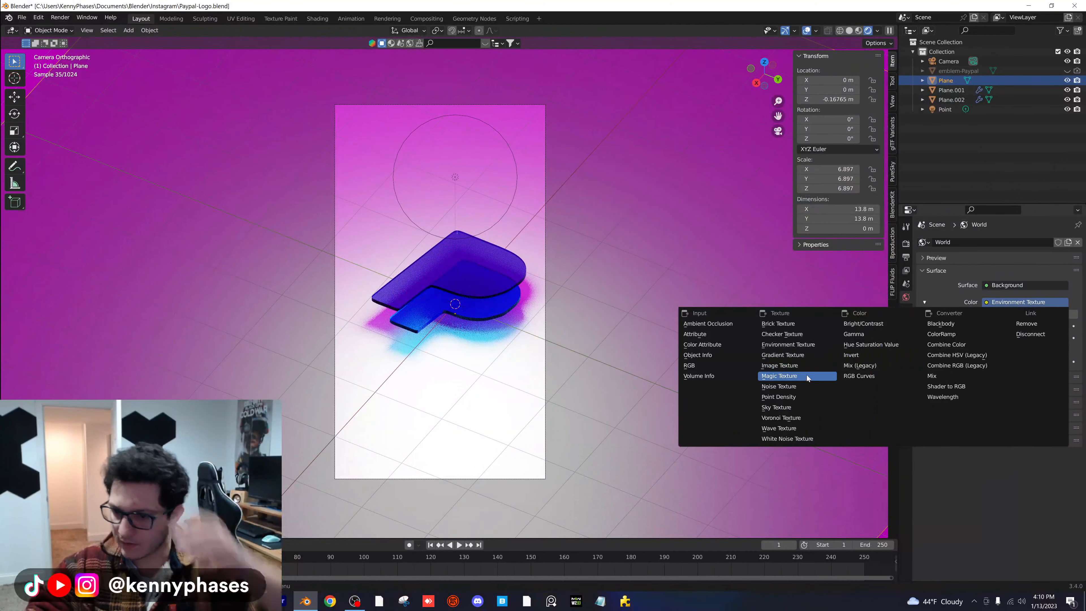
left_click(873, 345)
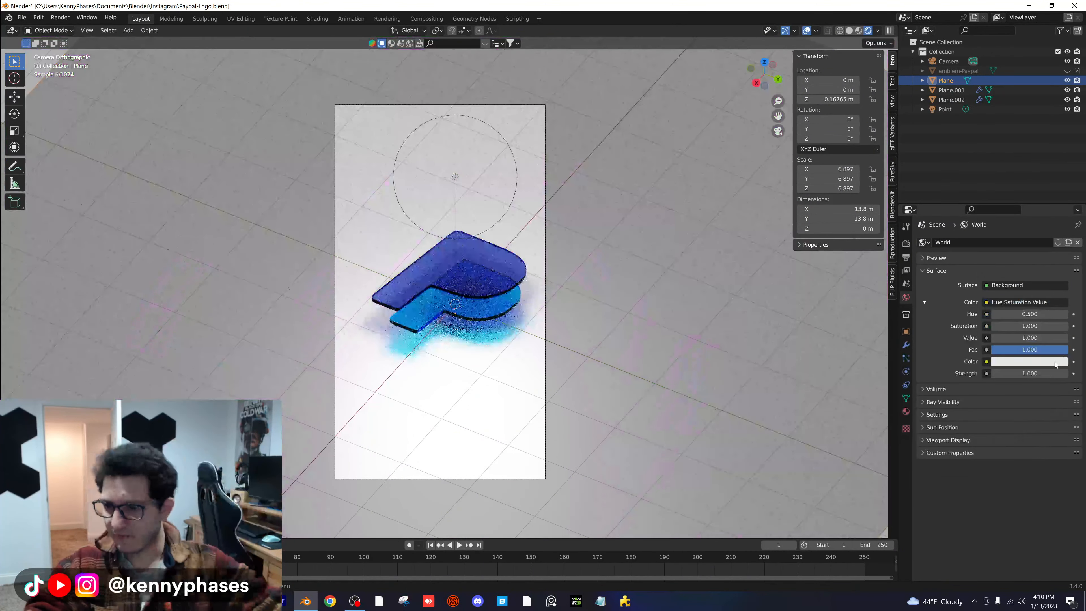
left_click(1030, 362)
mouse_move(1061, 225)
left_mouse_down()
mouse_move(1061, 293)
mouse_move(1060, 225)
left_mouse_up()
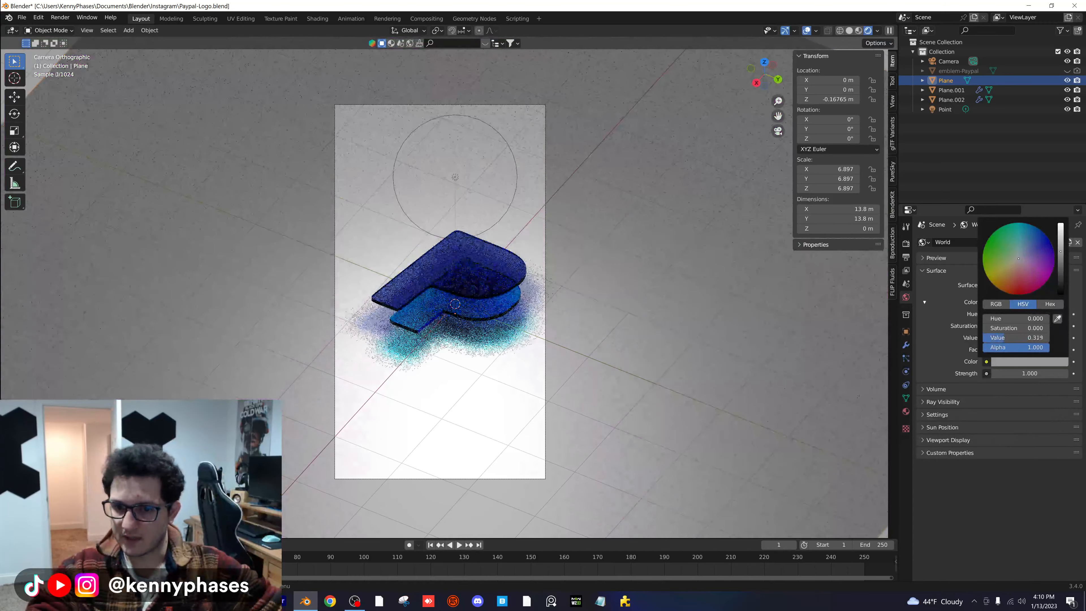
- Reposition the point light to about X -2.889 m, Y -2.780 m and Z 3.153 m
left_click(455, 182)
key("g")
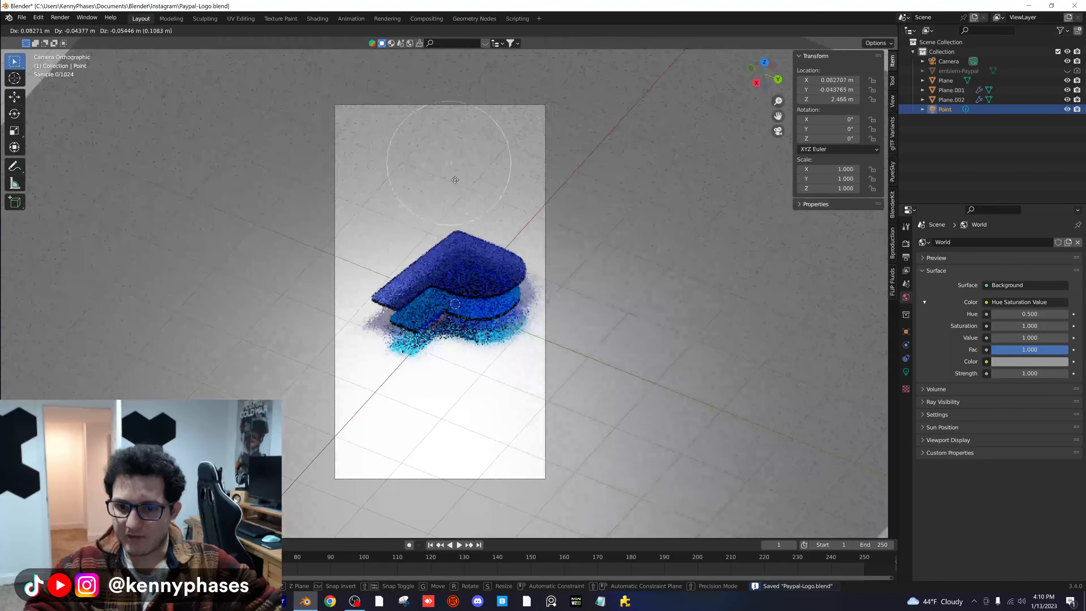
left_click(464, 197)
left_click_drag(829, 80, 740, 80)
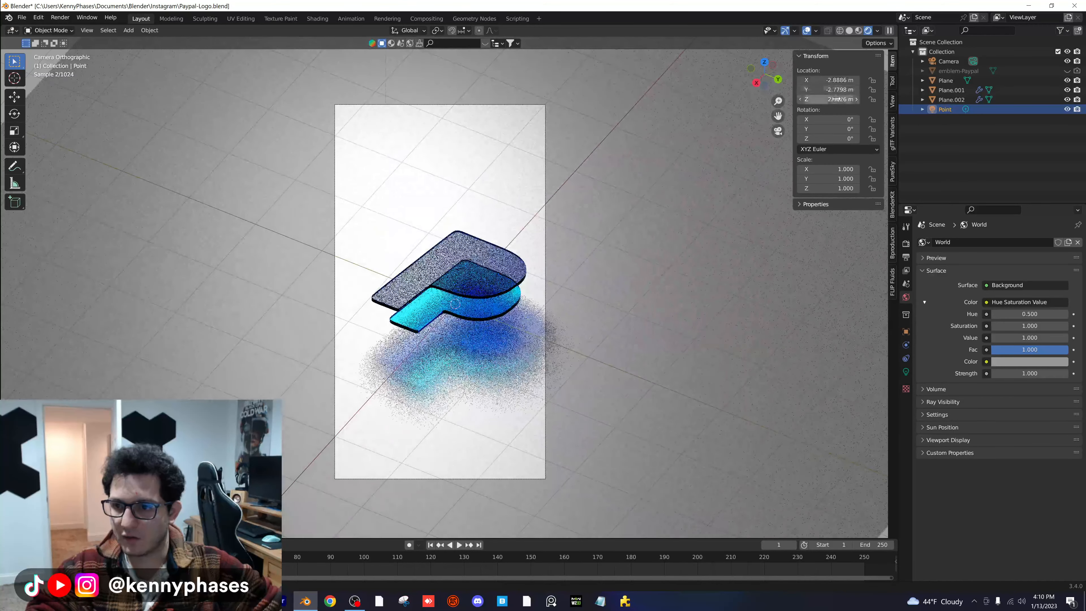
left_click_drag(830, 100, 905, 99)
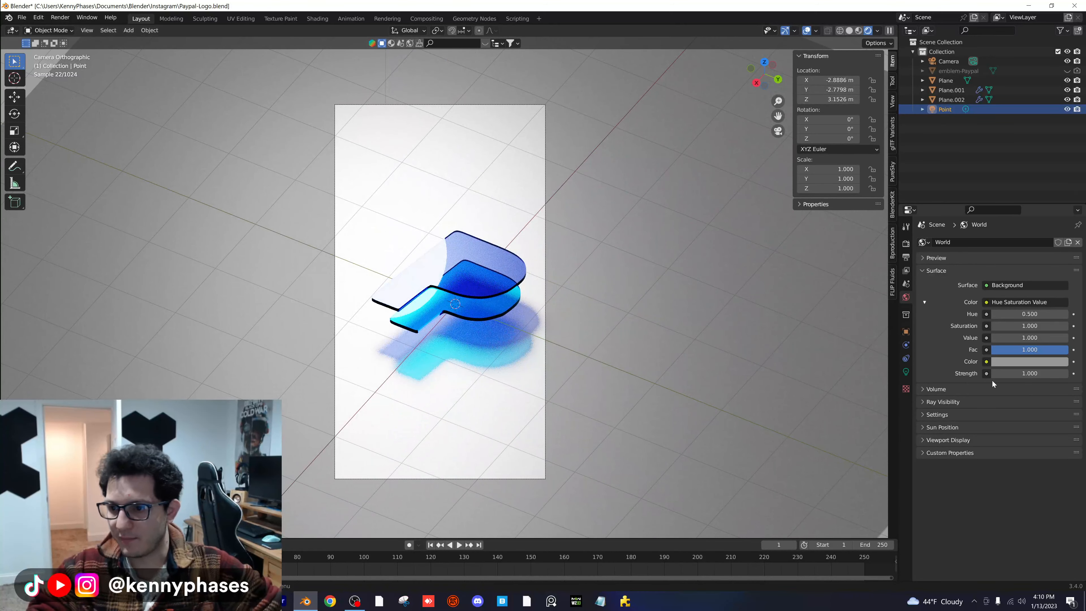
- Try toggling the point light's ray visibility options to compare their effect on the render
left_click(906, 332)
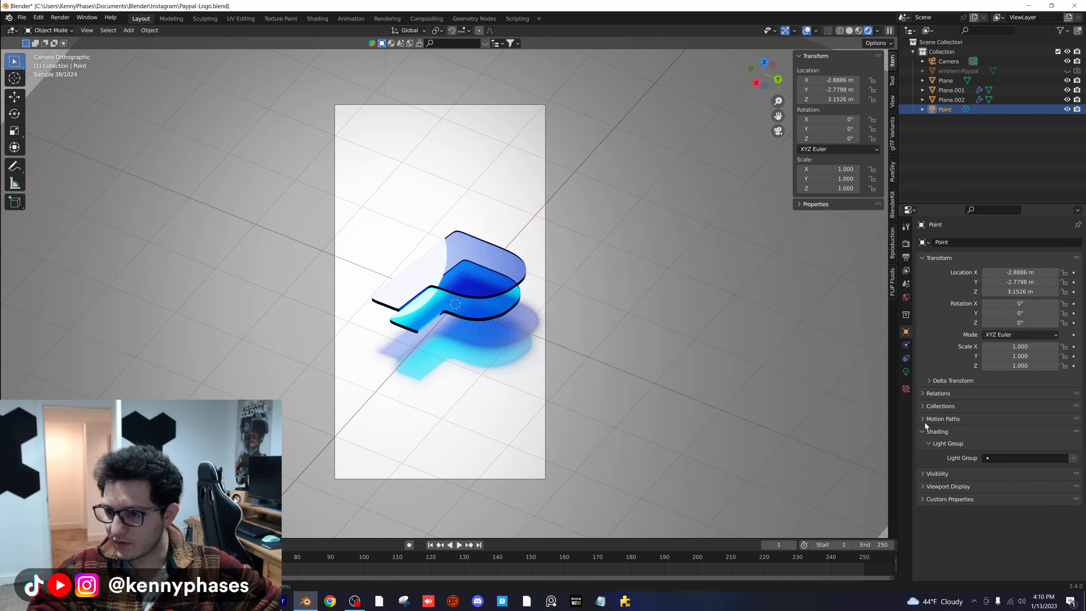
left_click(946, 436)
left_click(949, 445)
scroll(969, 432, "down", 3)
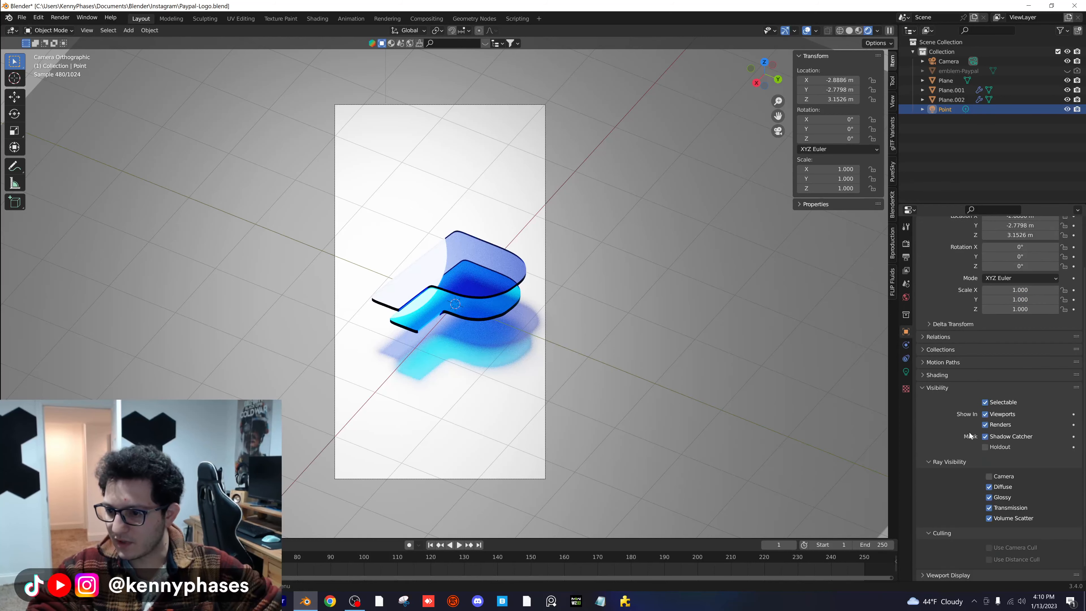
left_click(1003, 474)
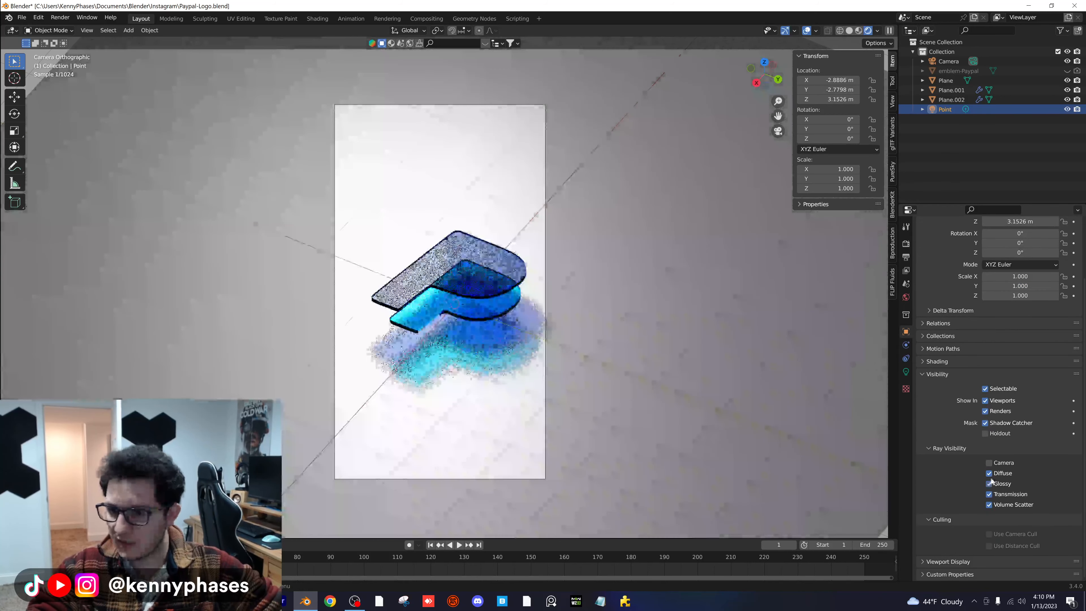
left_click(990, 474)
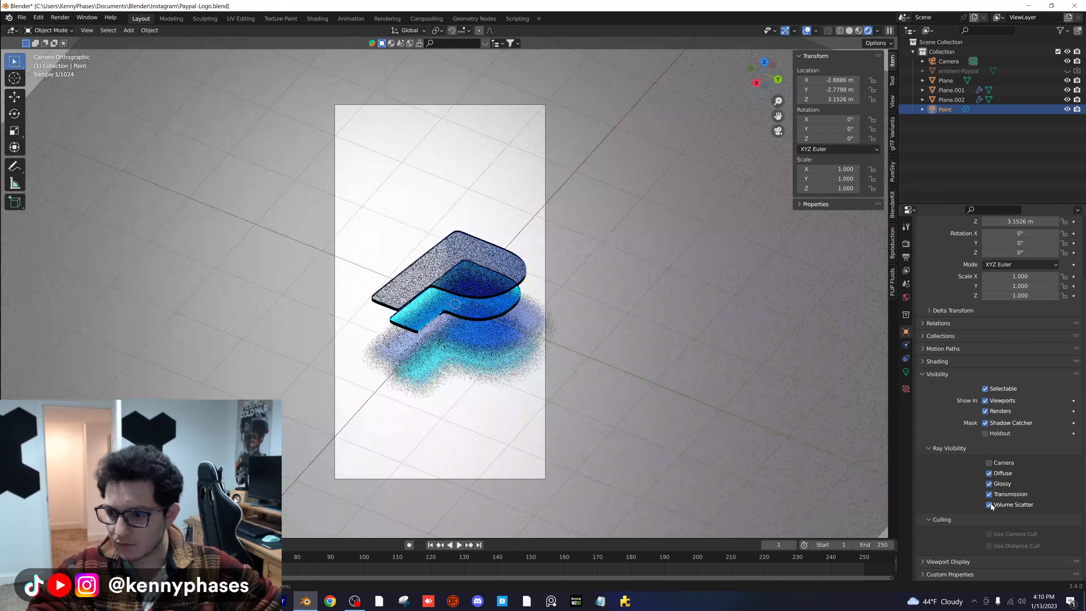
- Try switching Glossy and Diffuse ray visibility off and back on for the larger P shape
left_click(497, 269)
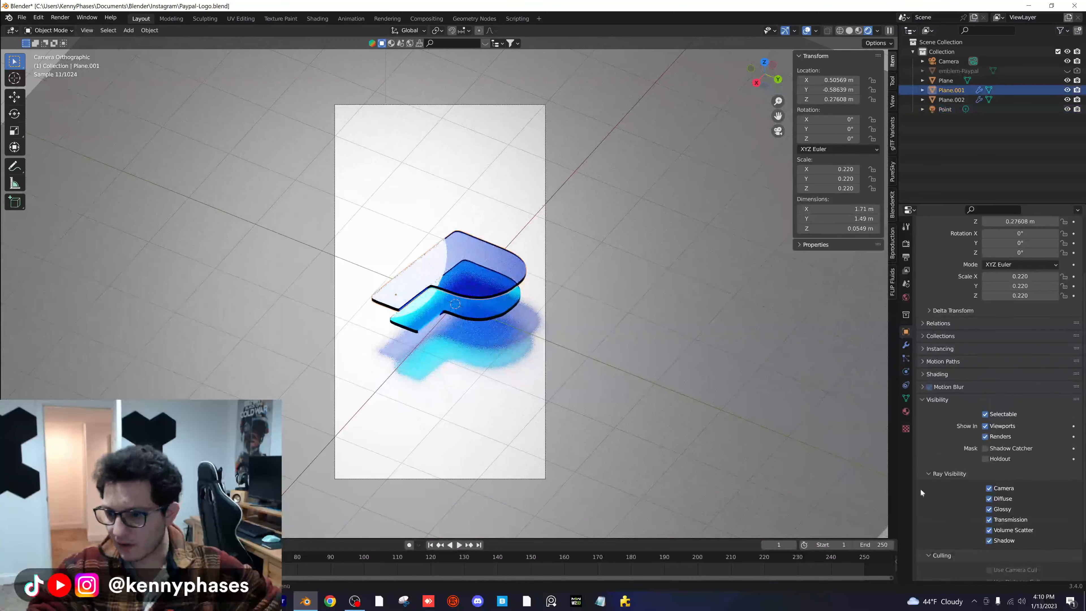
left_click(989, 509)
left_click(989, 508)
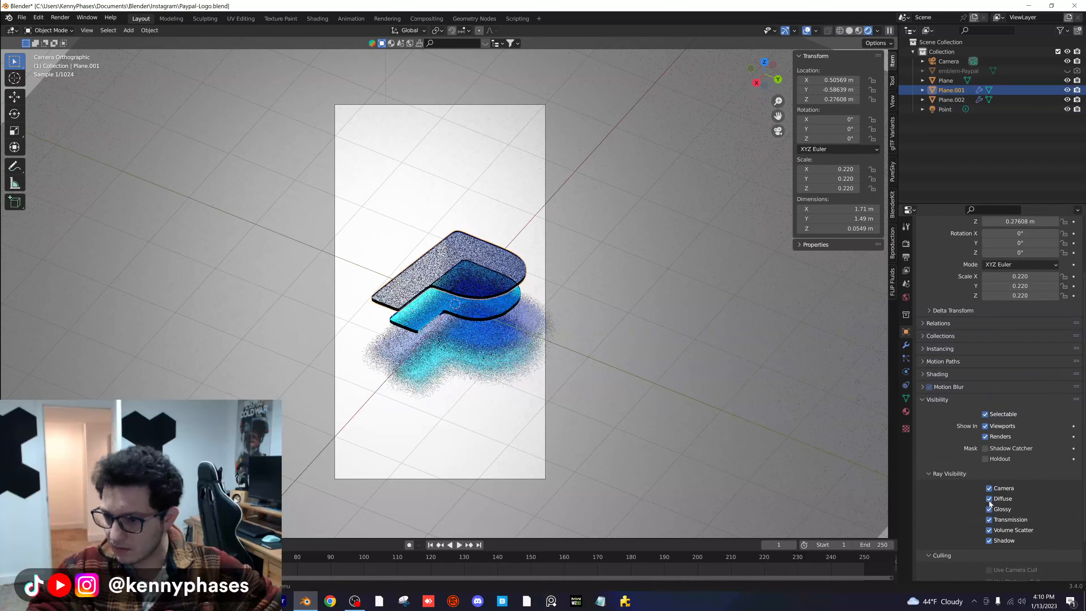
left_click(990, 500)
left_click(990, 499)
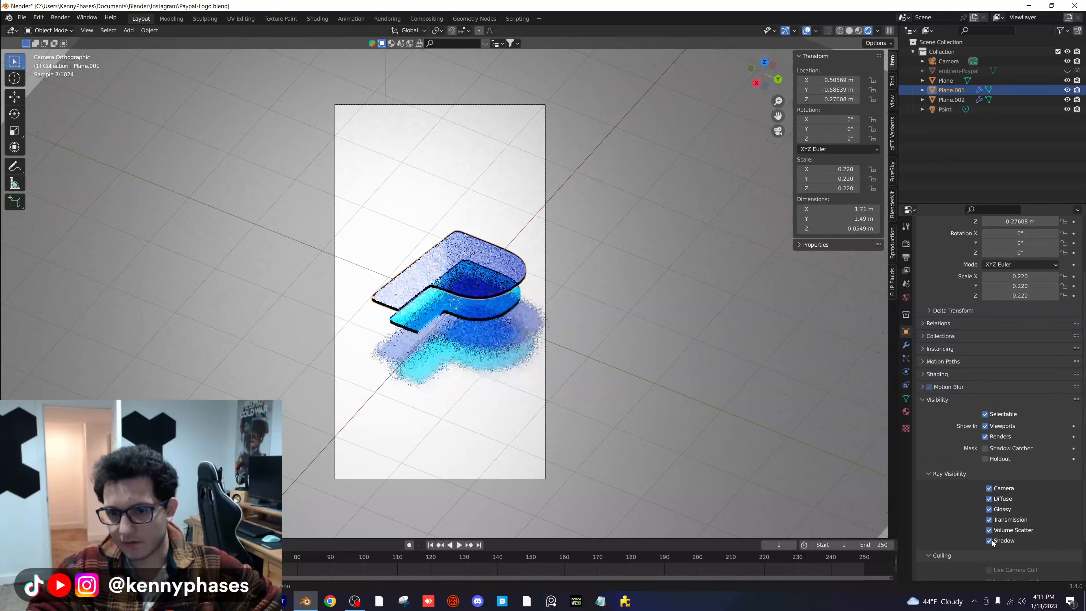
- Save the file and lower the ground plane along Z to about -0.184 m
key("ctrl+s")
left_click(619, 329)
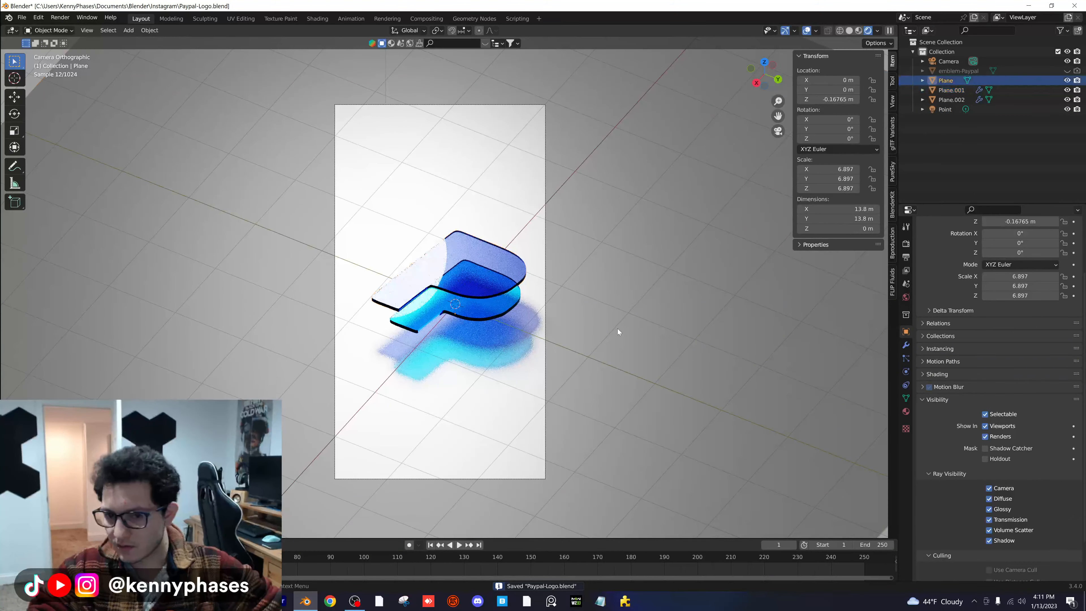
key("g")
key("z")
left_click(621, 347)
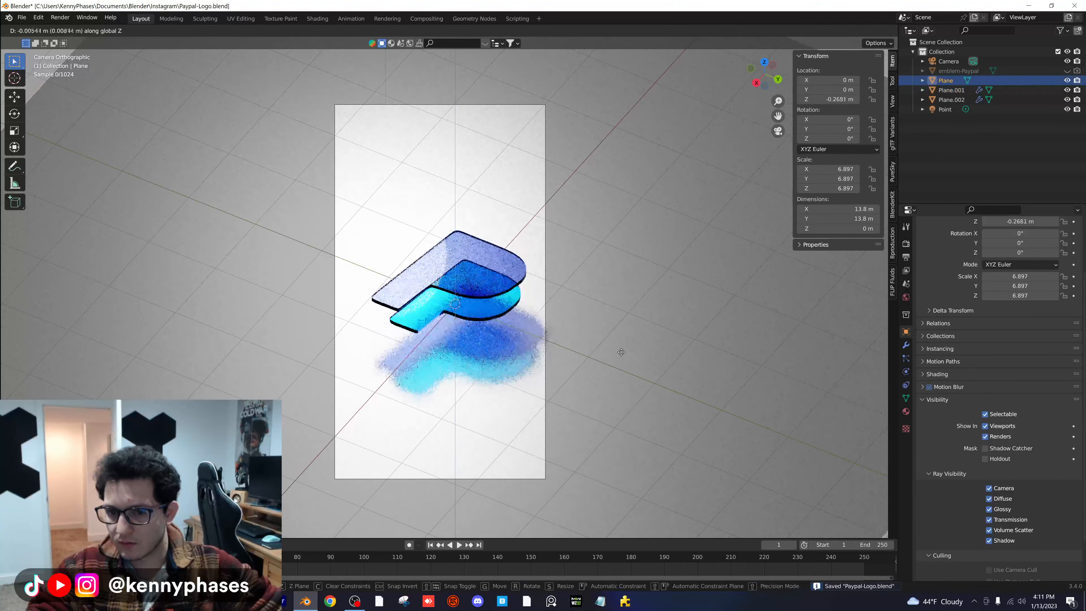
- Reposition the camera to about X 2.508 m, Y 1.446 m and Z 2.793 m
left_click(946, 61)
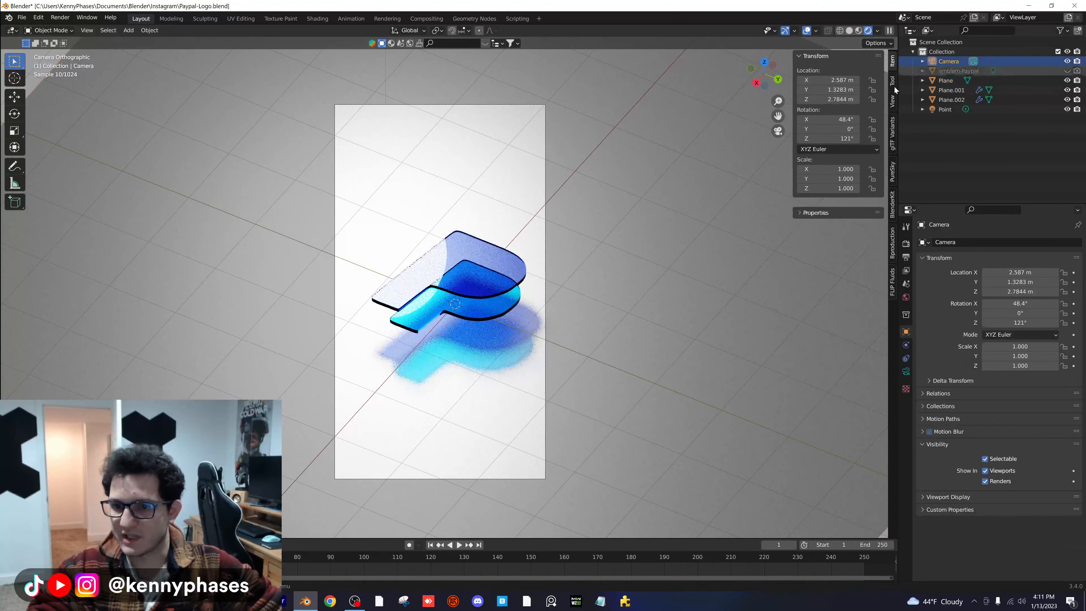
key("g")
right_click(567, 229)
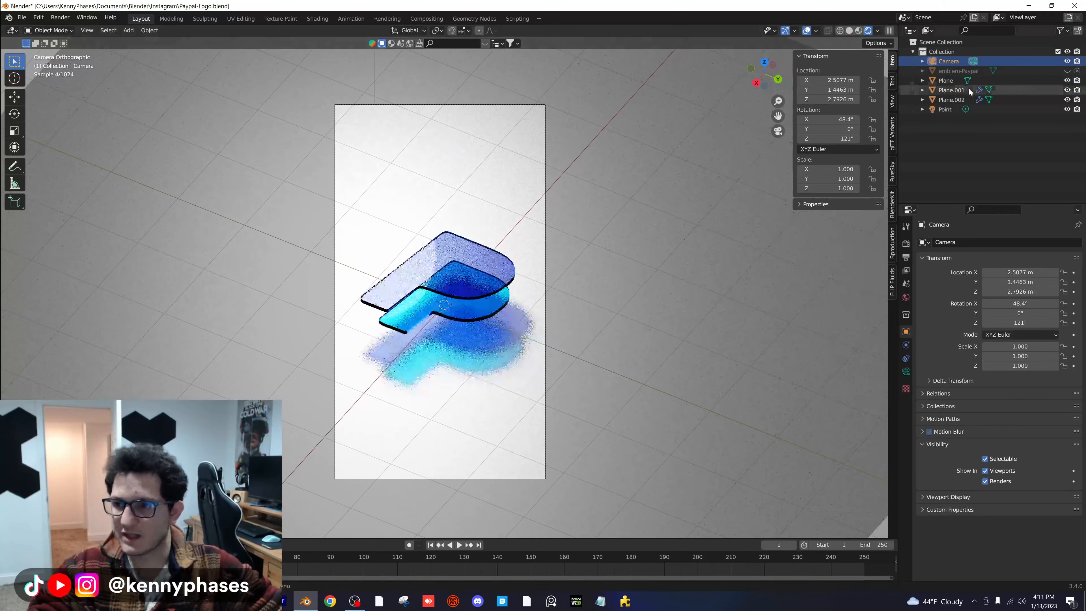
- Set the point light's power to 1000 W and save the file
left_click(946, 109)
left_click(906, 372)
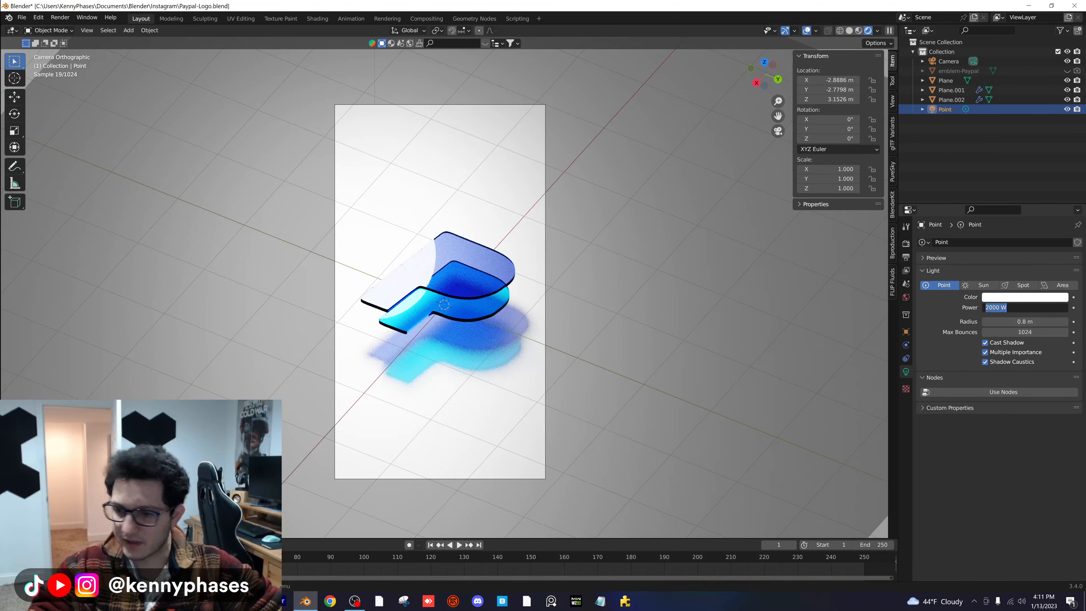
key("Return")
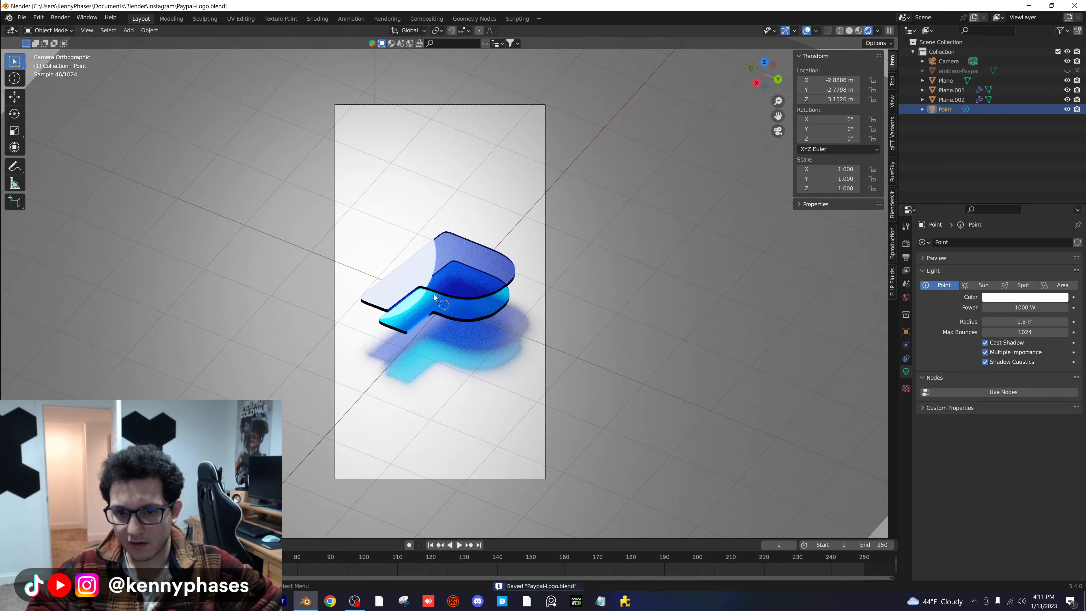
- Tilt the camera to an X rotation of 35.7° and recenter the logo at about X 2.086 m, Y 1.120 m, Z 3.243 m
left_click(961, 62)
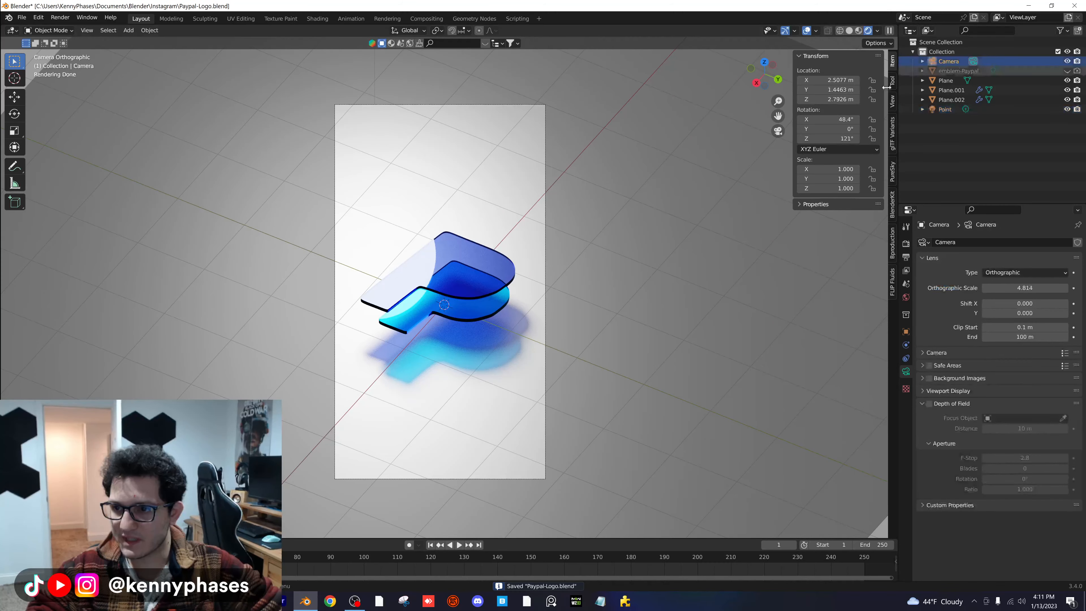
left_click_drag(830, 120, 798, 120)
key("g")
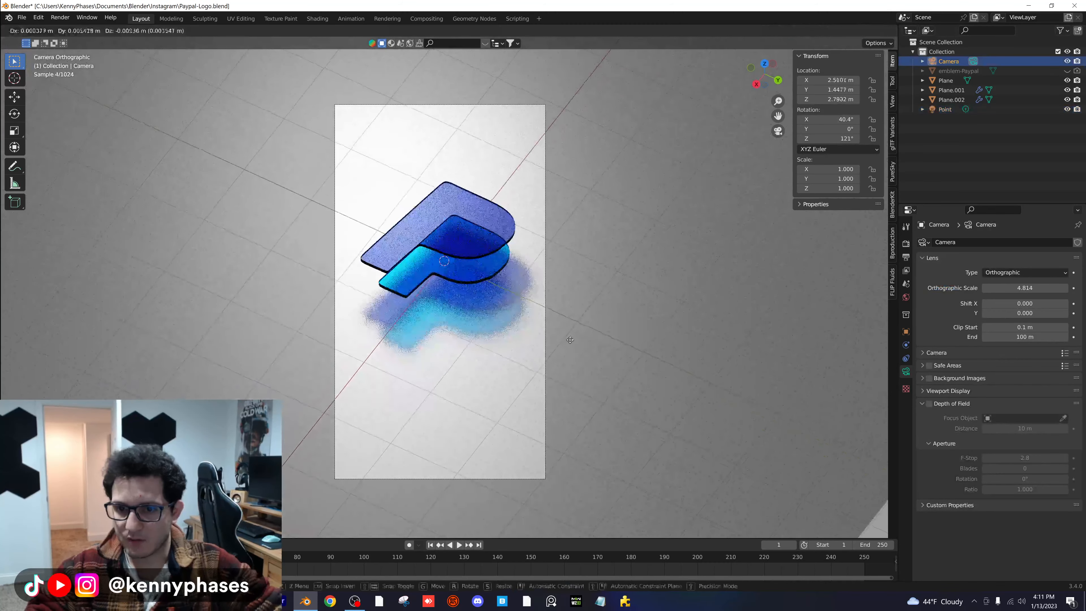
left_click(565, 280)
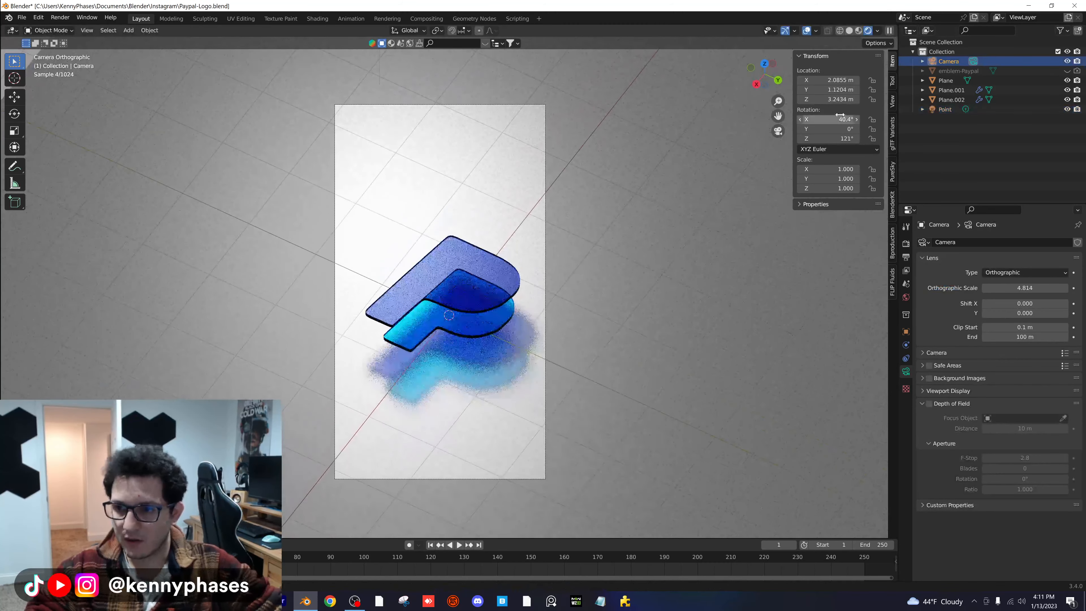
left_click_drag(829, 119, 802, 139)
- Set the camera's Z rotation to 90° and move it to about X 2.192 m, Y -0.090 m, Z 3.237 m
mouse_move(831, 139)
left_mouse_down()
mouse_move(812, 138)
mouse_move(835, 138)
left_mouse_up()
key("g")
left_click(710, 184)
type("90")
key("Return")
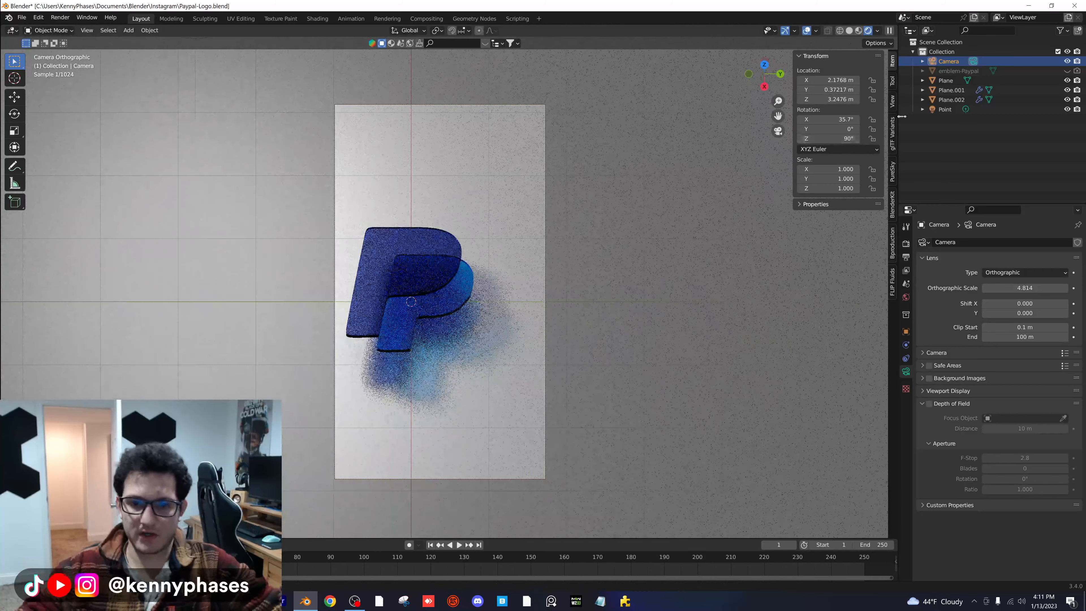
key("g")
left_click(581, 292)
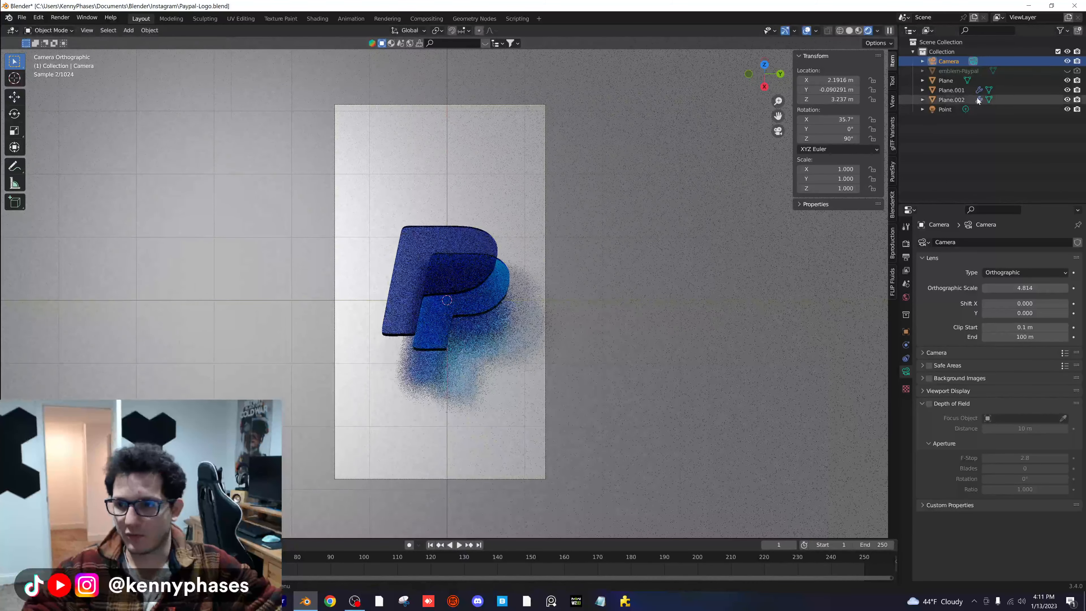
- Move the point light closer to the logo within the camera view
left_click(945, 109)
key("g")
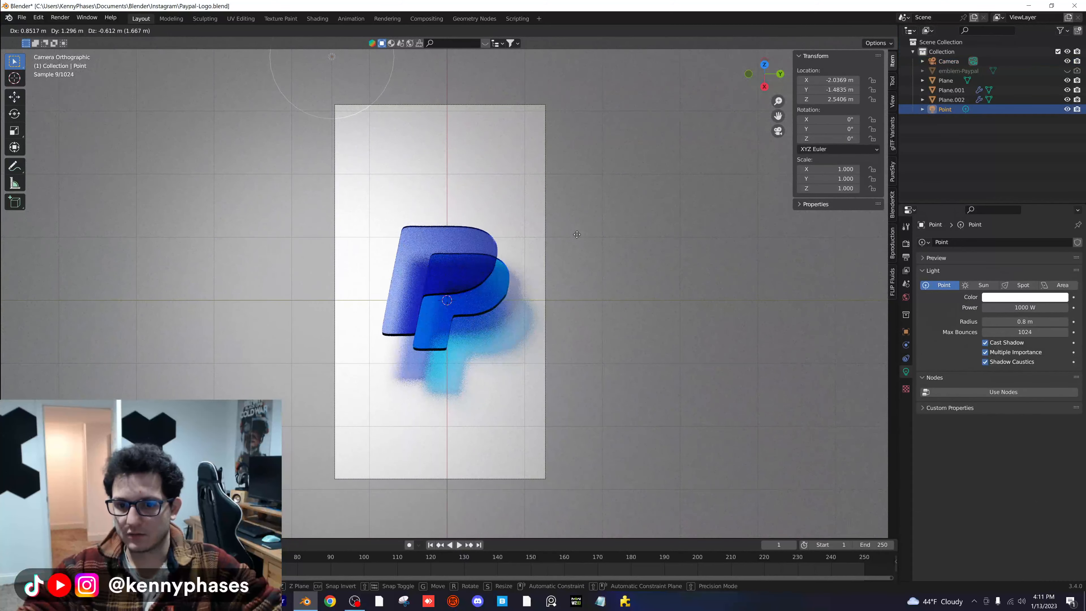
left_click(577, 253)
- Set the ground plane material's roughness to 0.927 and adjust its base color to a light grey
left_click(946, 80)
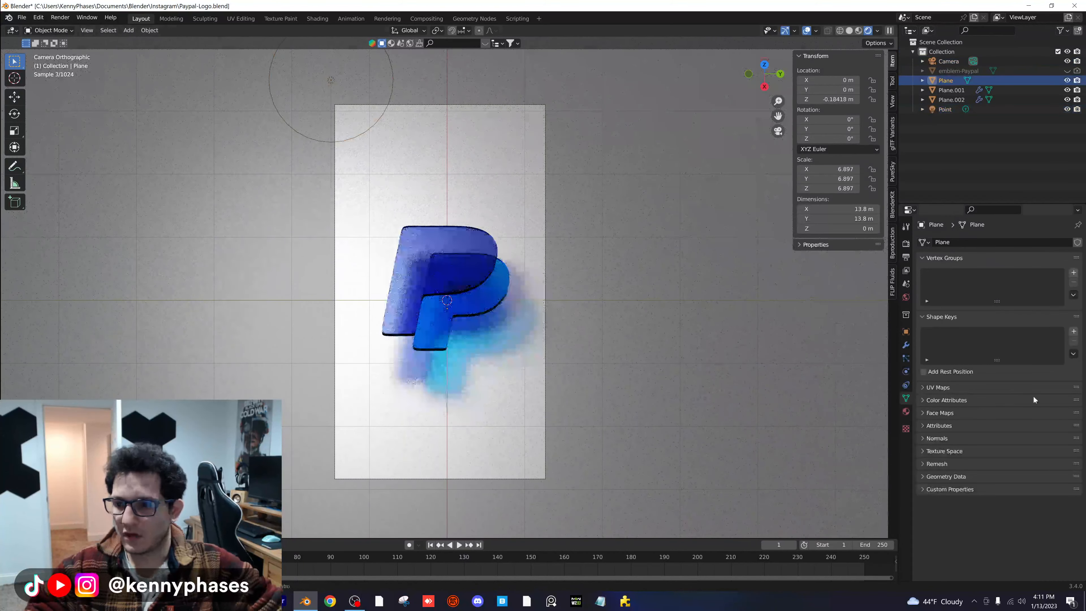
left_click(907, 411)
left_click(1063, 396)
mouse_move(1060, 292)
left_mouse_down()
mouse_move(1060, 316)
mouse_move(1060, 302)
left_mouse_up()
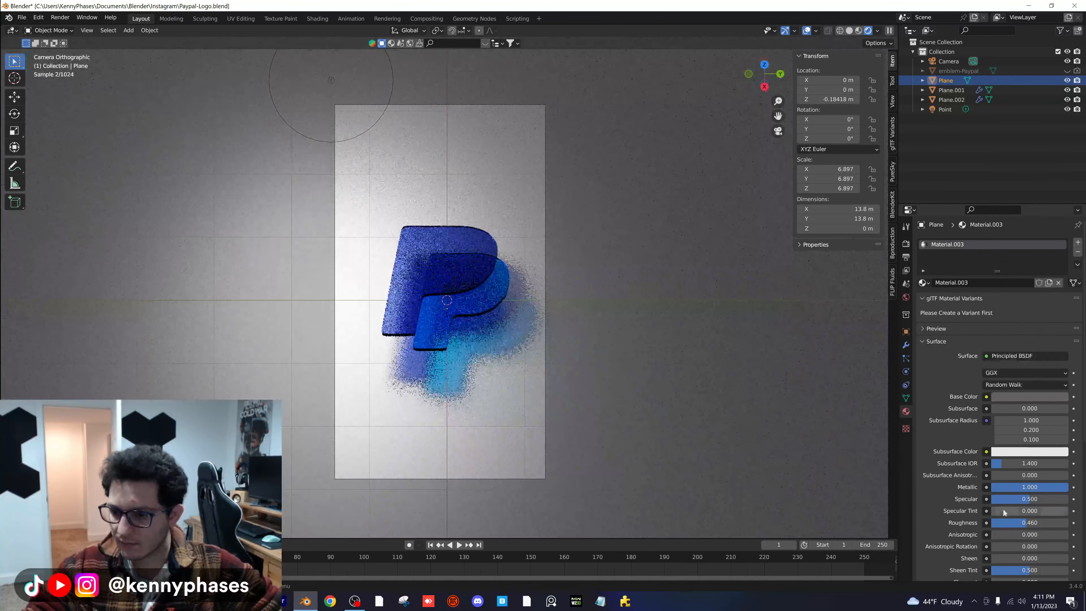
left_click_drag(1014, 522, 1063, 522)
left_click(1050, 397)
mouse_move(1061, 300)
left_mouse_down()
mouse_move(1060, 267)
mouse_move(1061, 286)
left_mouse_up()
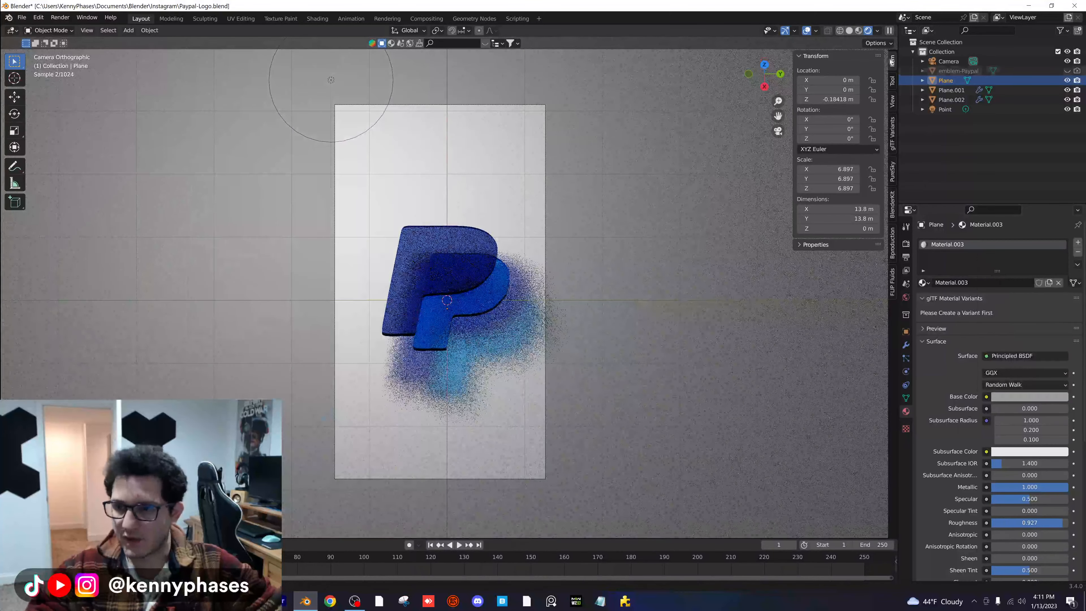
- Try a straight top-down camera with X rotation 0°, placed at about X 0.028 m, Y 0.019 m, Z 2.895 m
left_click(949, 61)
key("g")
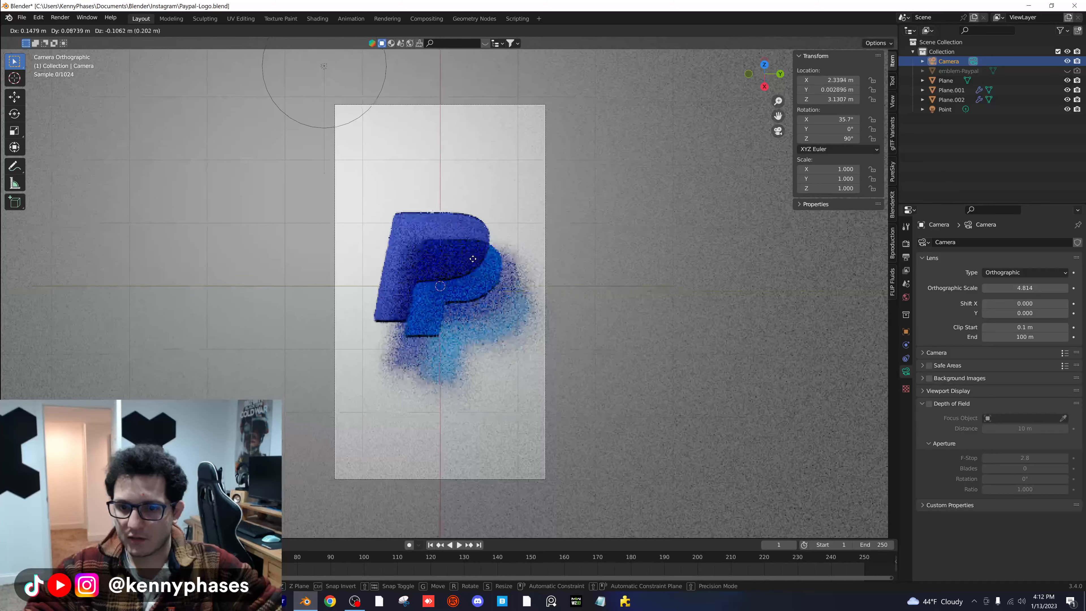
left_click(471, 289)
mouse_move(834, 120)
left_mouse_down()
mouse_move(851, 120)
mouse_move(817, 121)
left_mouse_up()
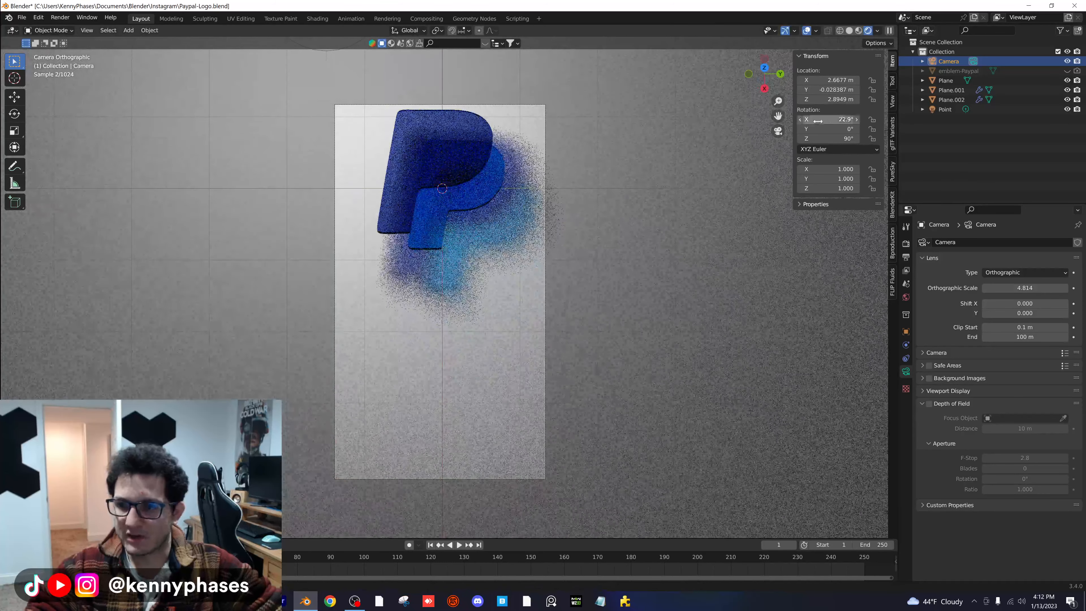
left_click(817, 121)
type("0")
key("Return")
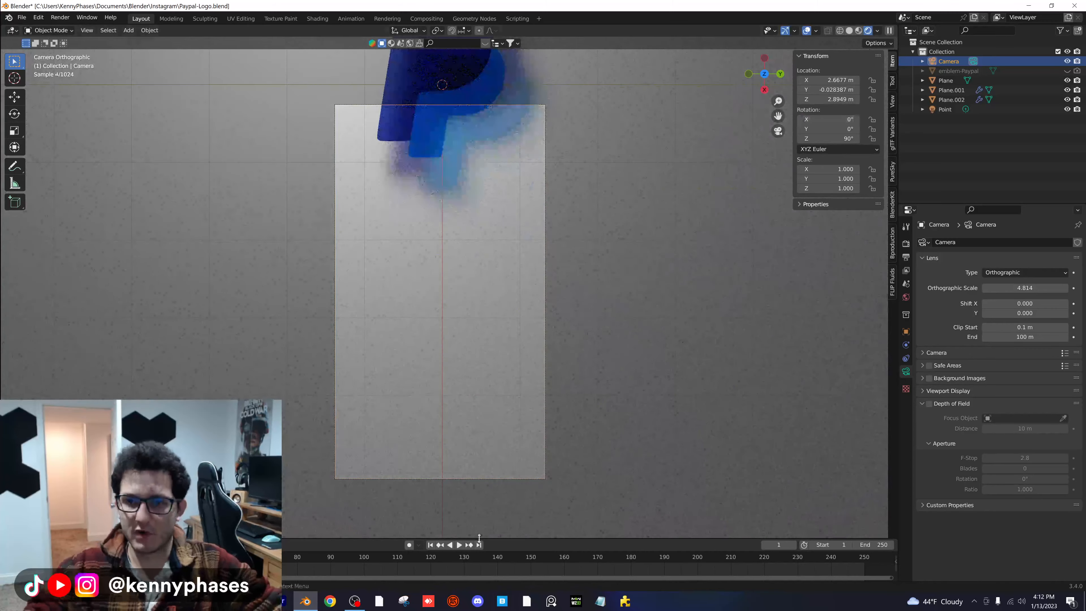
key("g")
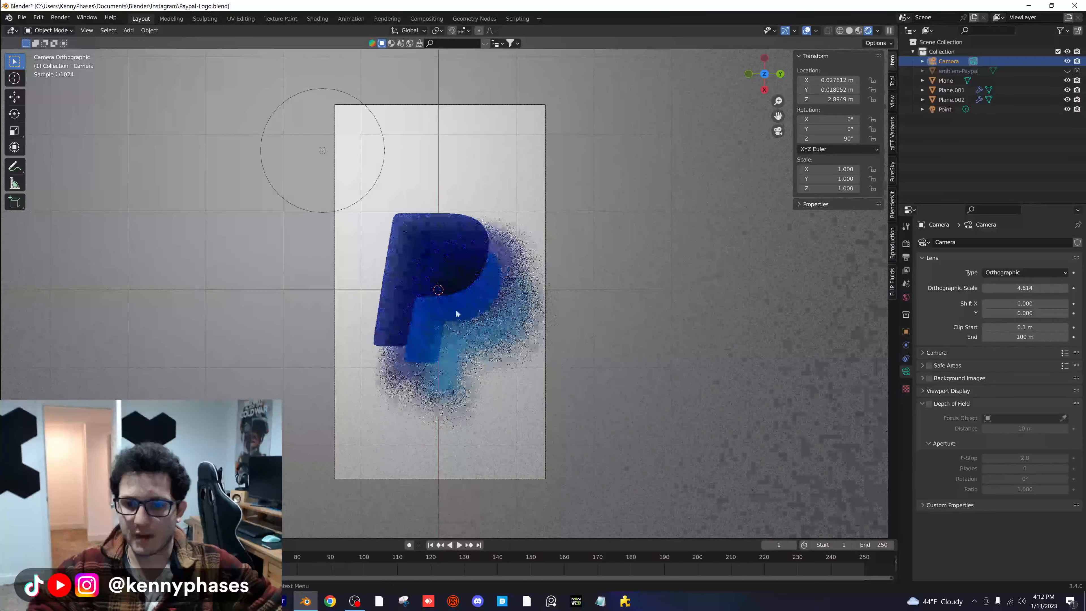
right_click(493, 345)
left_click(493, 345)
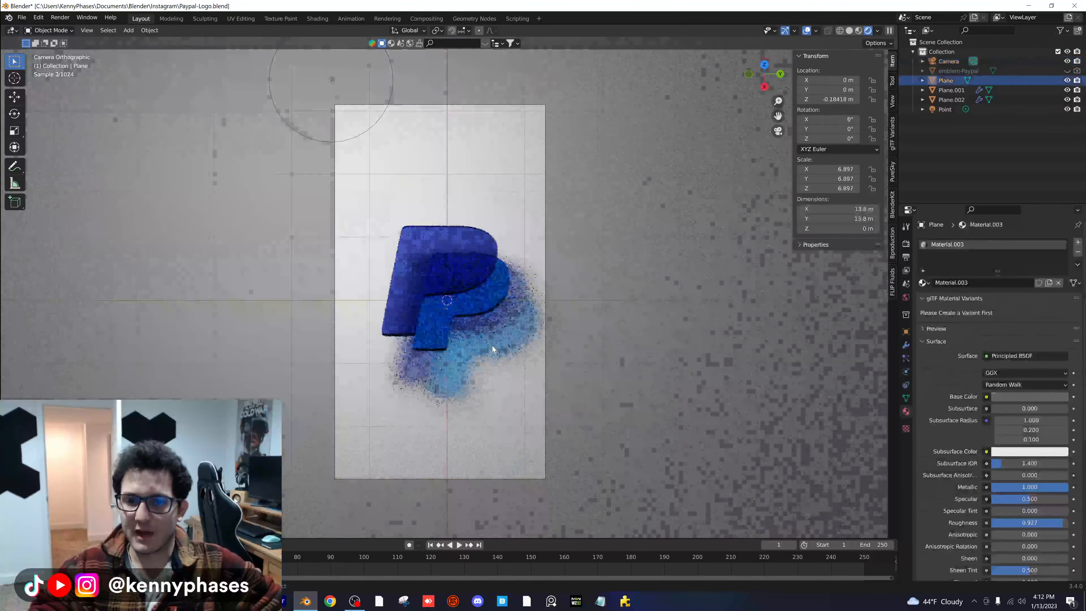
- Undo the recent camera, light and ground material changes back to the angled camera view with Z rotation 121°
key("ctrl+z")
key("ctrl+z")
key("ctrl+z")
key("ctrl+z")
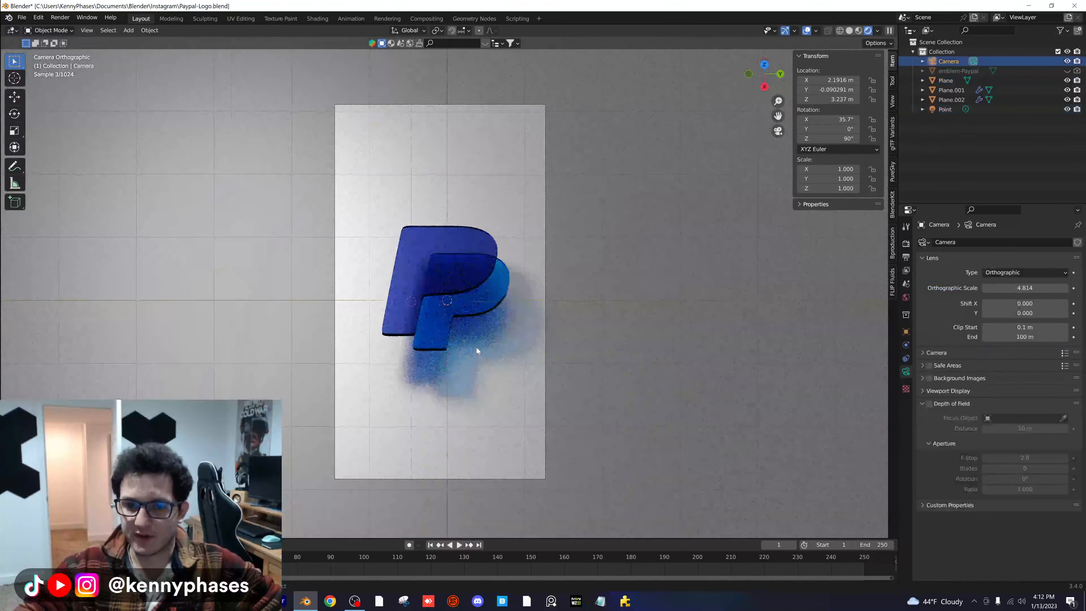
key("ctrl+z")
key("ctrl+z")
key("ctrl+z")
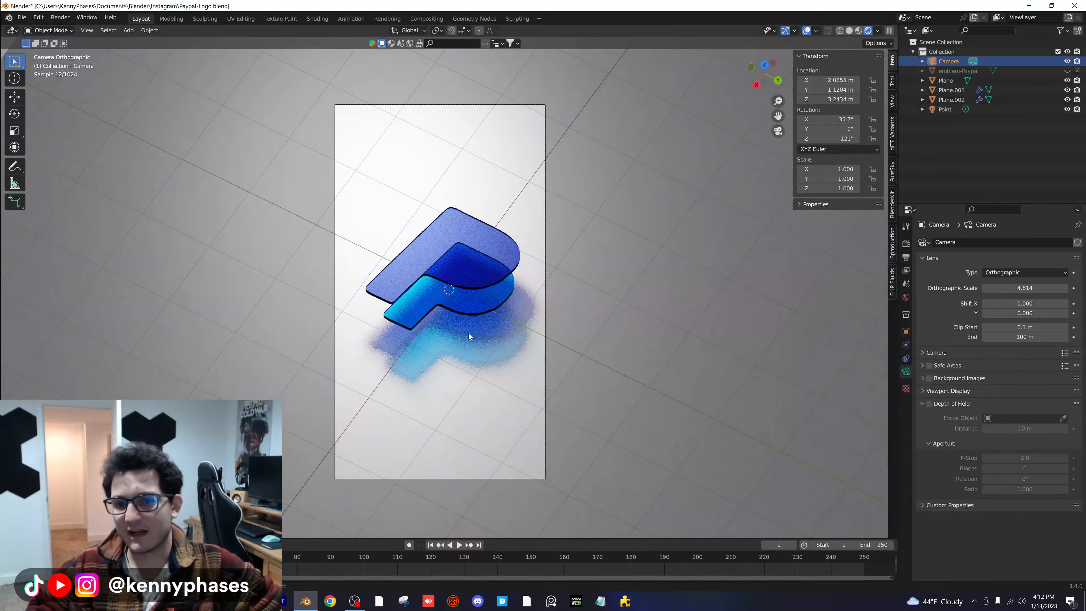
- Nudge the lower light-blue P about 0.014 m along the global Y axis and save the file
scroll(465, 305, "up", 5)
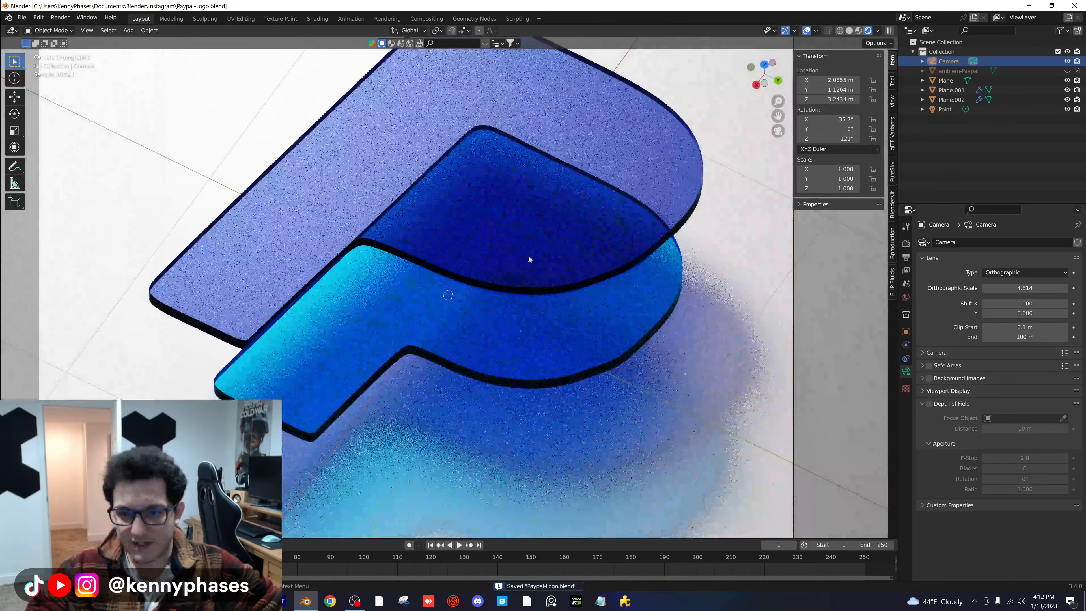
left_click(664, 186)
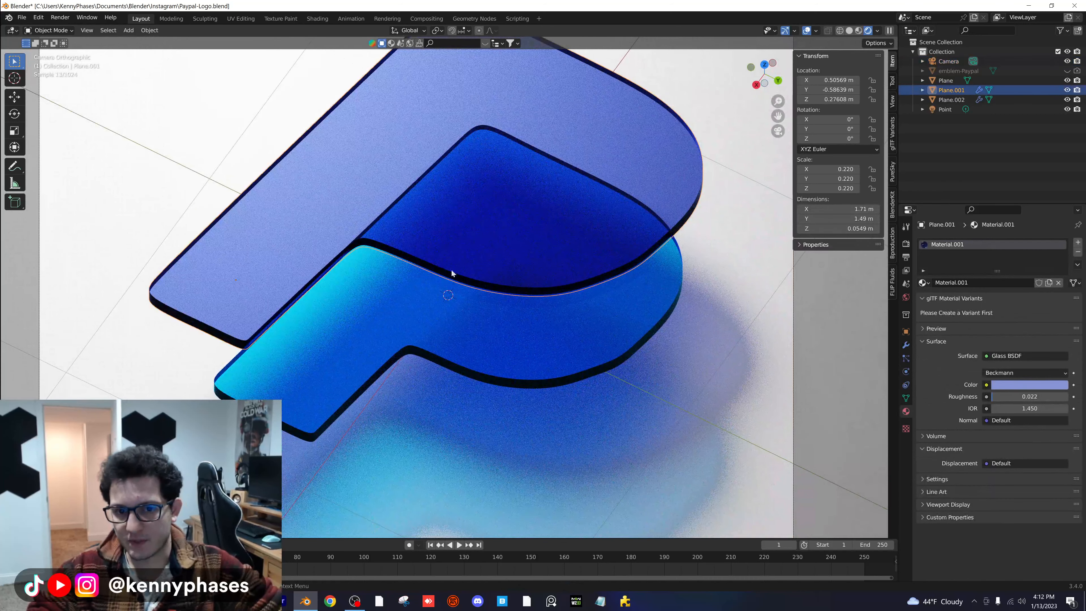
scroll(427, 283, "down", 3)
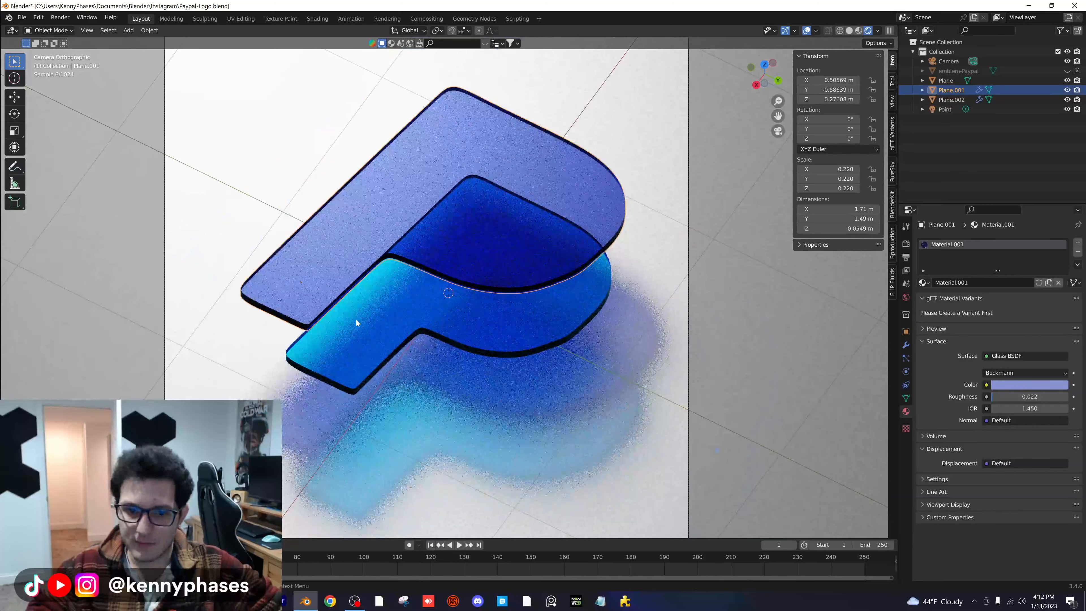
left_click(375, 325)
scroll(394, 310, "up", 5)
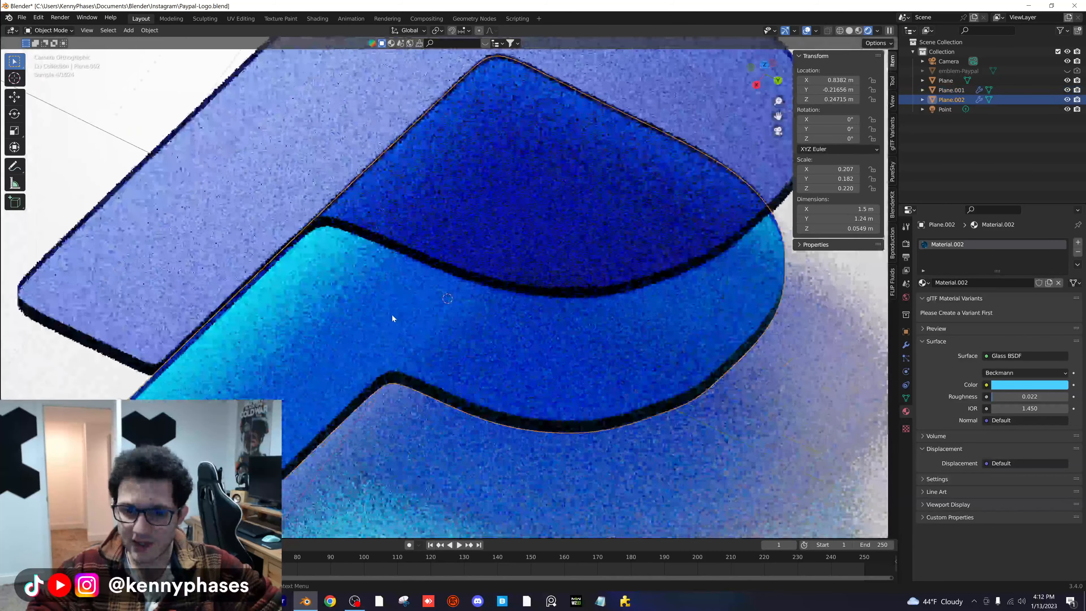
scroll(375, 279, "up", 2)
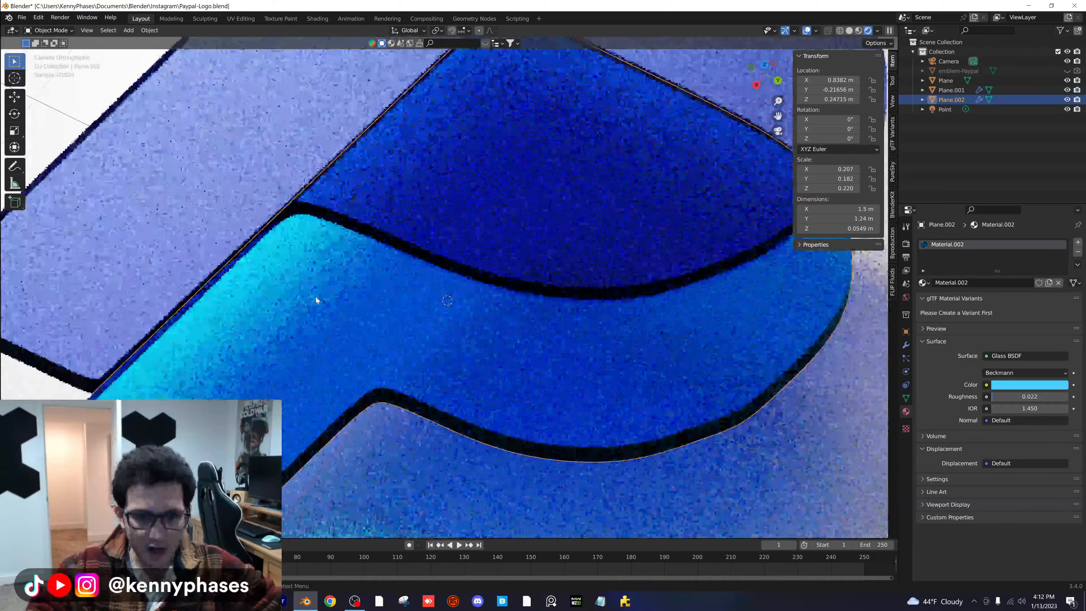
key("g")
key("y")
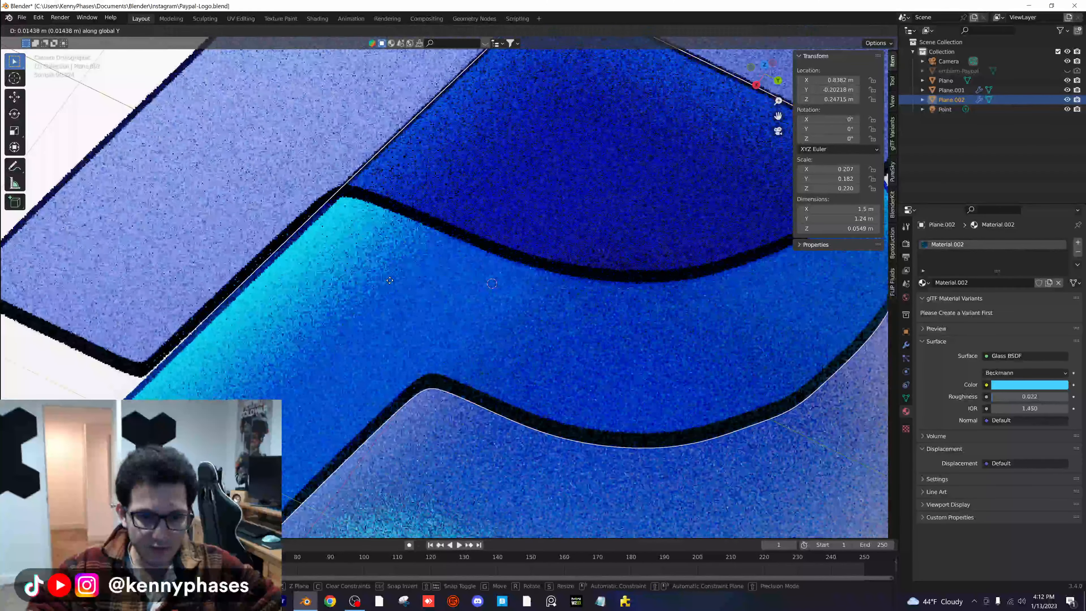
left_click(388, 281)
left_click(112, 369)
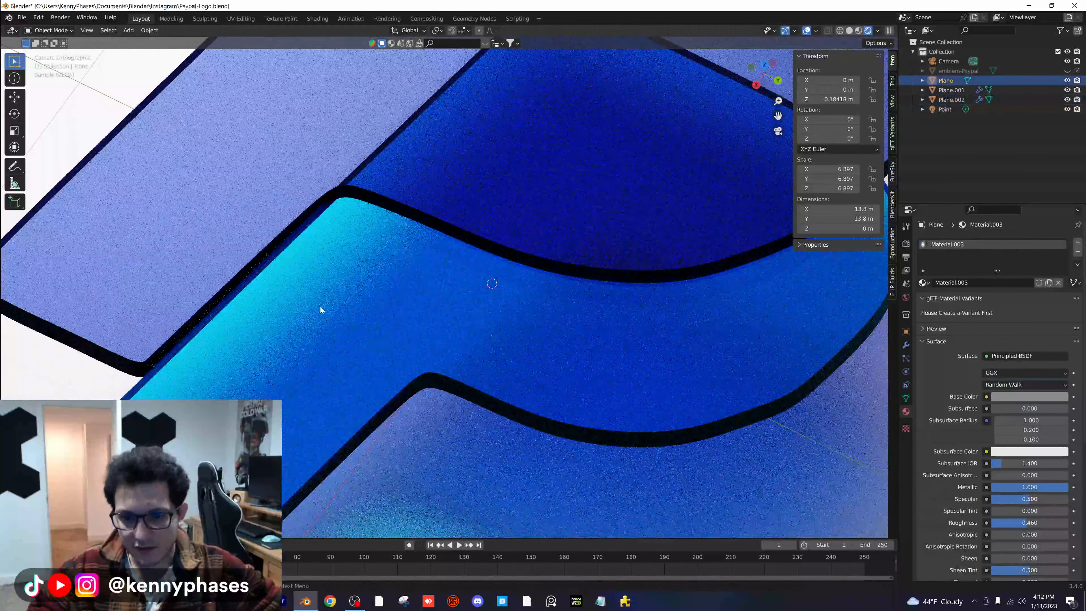
scroll(321, 309, "down", 3)
left_click(449, 180)
key("ctrl+s")
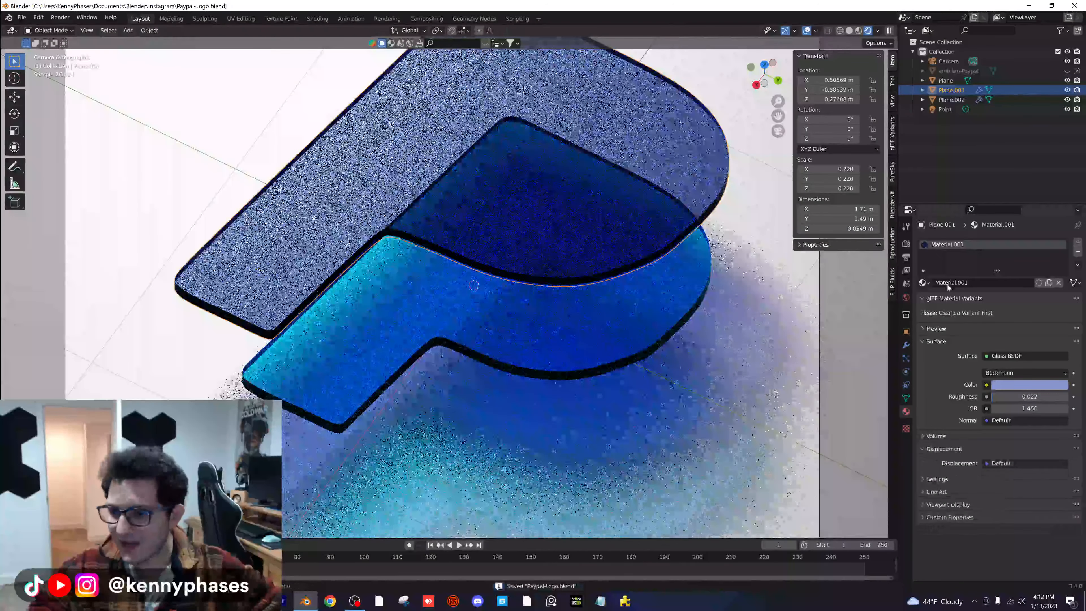
- Try adding a Bevel modifier to the larger P after its Subdivision and Solidify modifiers
left_click(907, 345)
scroll(443, 276, "up", 2)
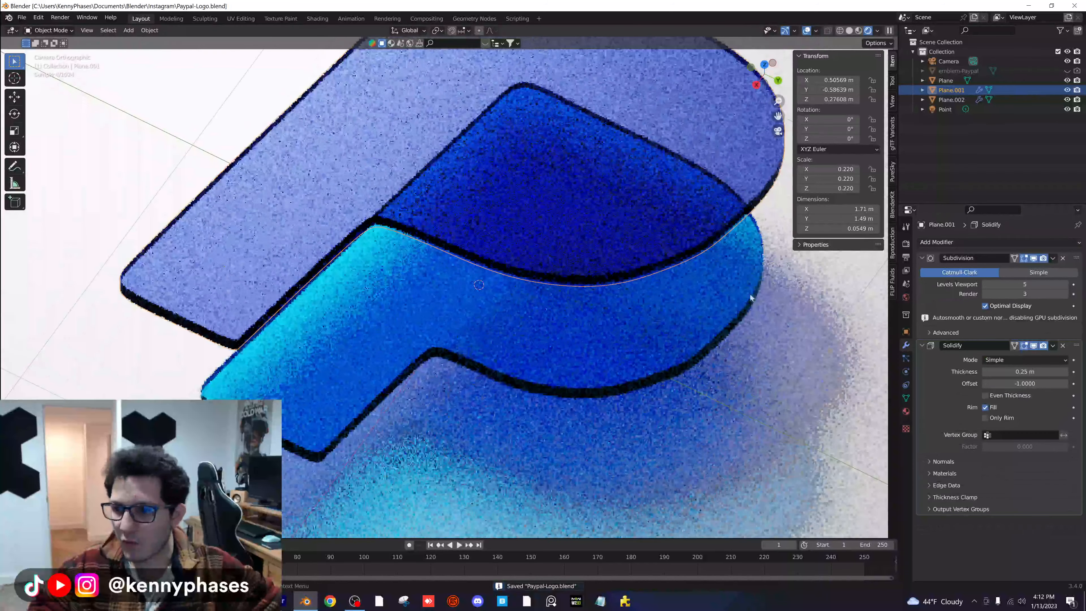
left_click(923, 258)
left_click(924, 271)
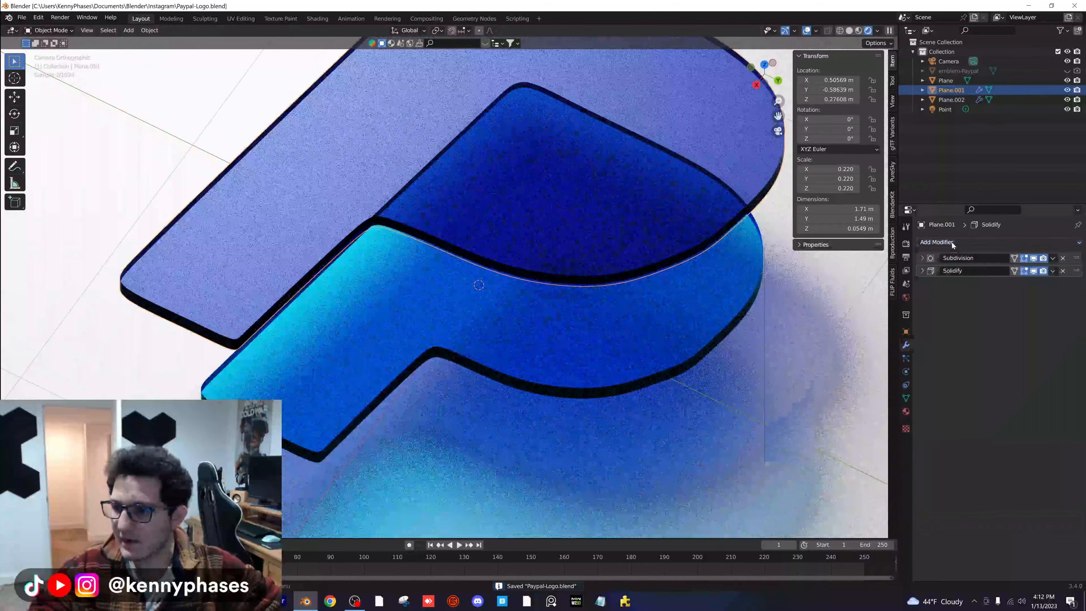
left_click(952, 243)
left_click(900, 282)
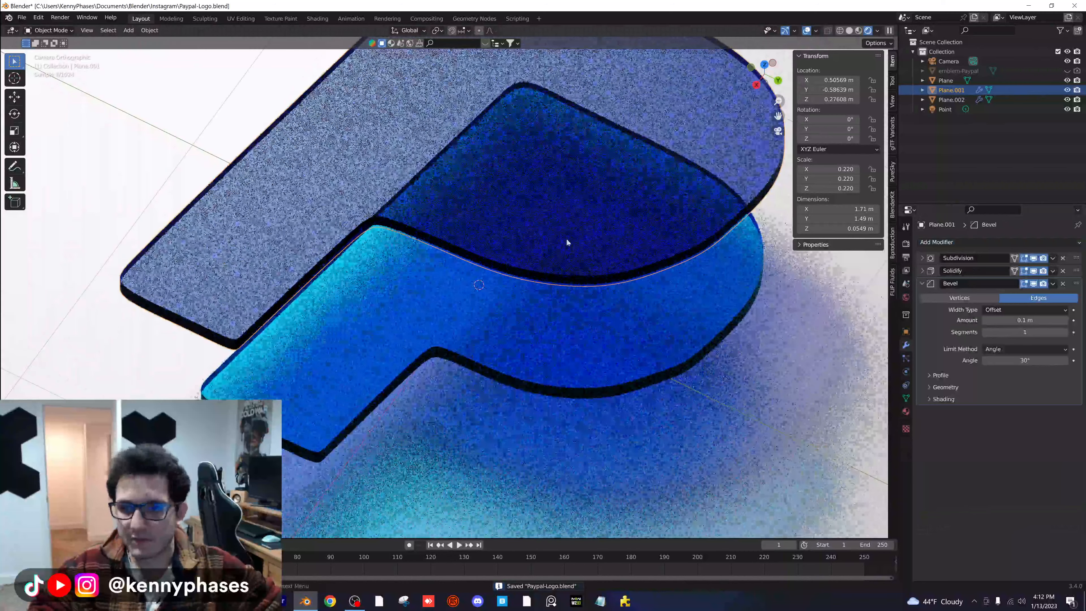
- Try a bevel amount of 0.9 m on the larger P and check its edges in solid and rendered shading
left_click(849, 31)
scroll(470, 231, "down", 2)
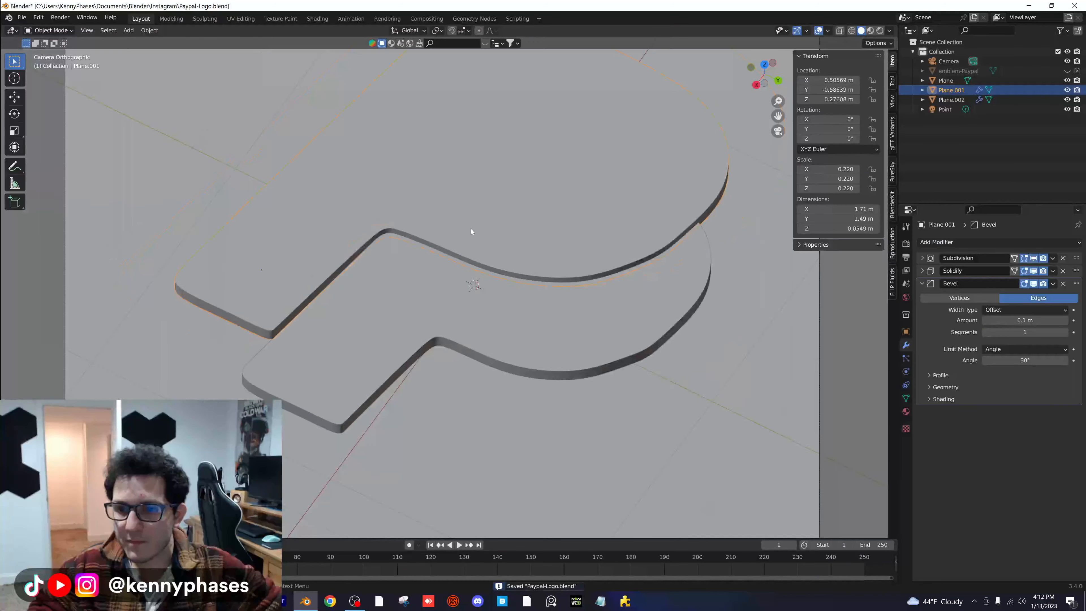
middle_click_drag(470, 230, 475, 298)
scroll(475, 299, "up", 3)
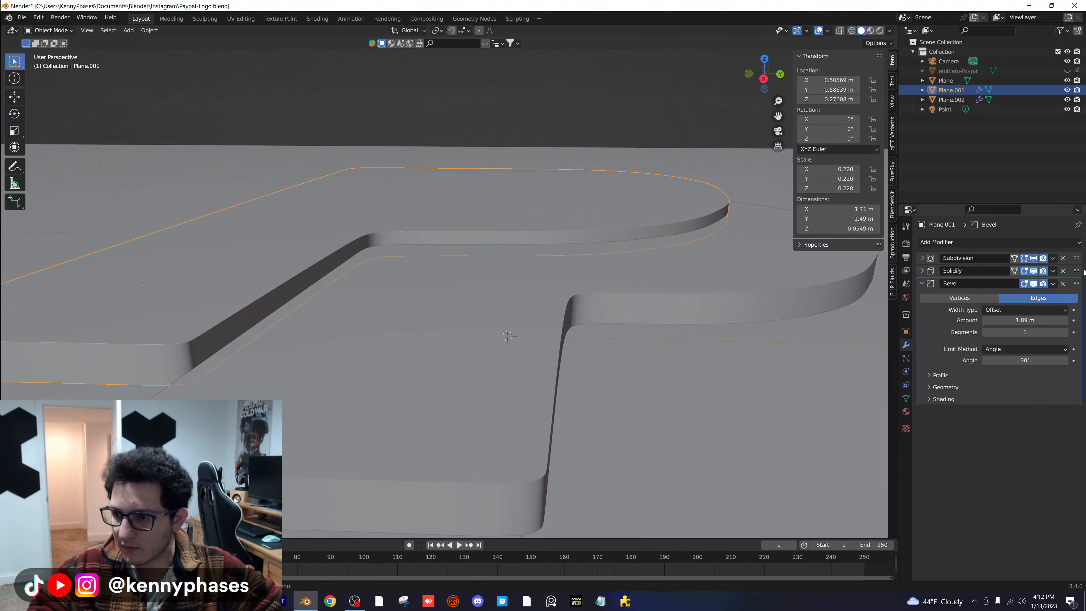
mouse_move(1076, 283)
left_mouse_down()
mouse_move(1068, 271)
mouse_move(1075, 385)
mouse_move(1056, 291)
left_mouse_up()
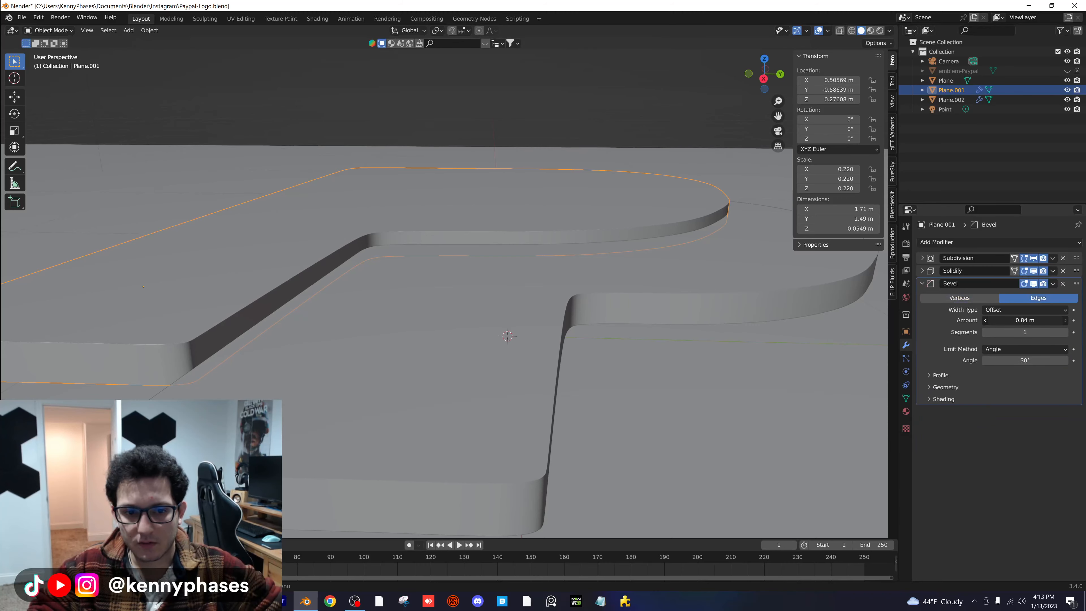
key("z")
left_click(508, 167)
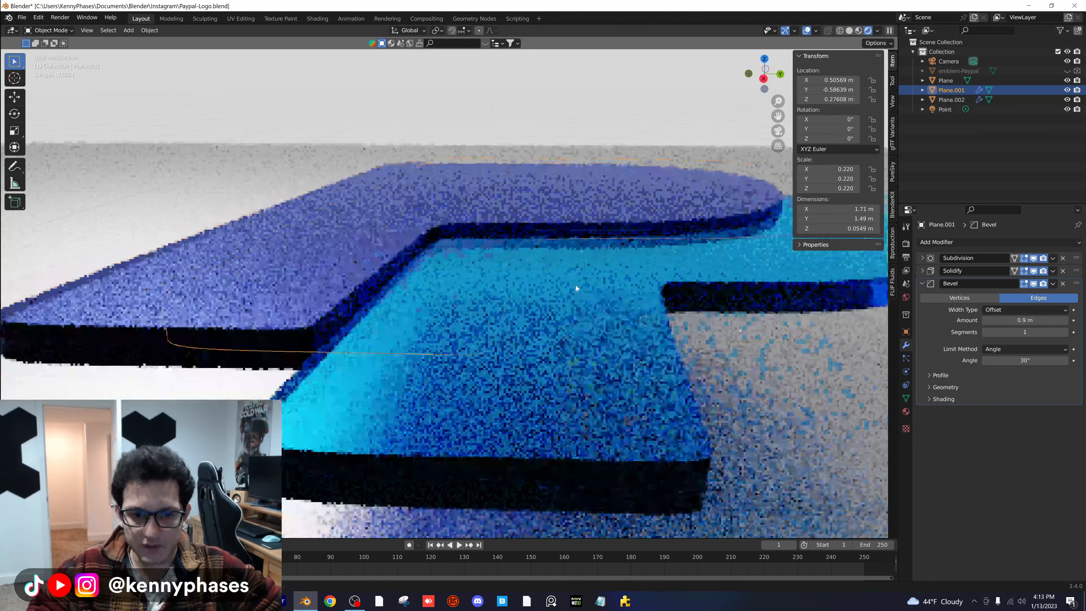
- Remove the Bevel modifier from the larger P, return to the camera view and save the file
key("Tab")
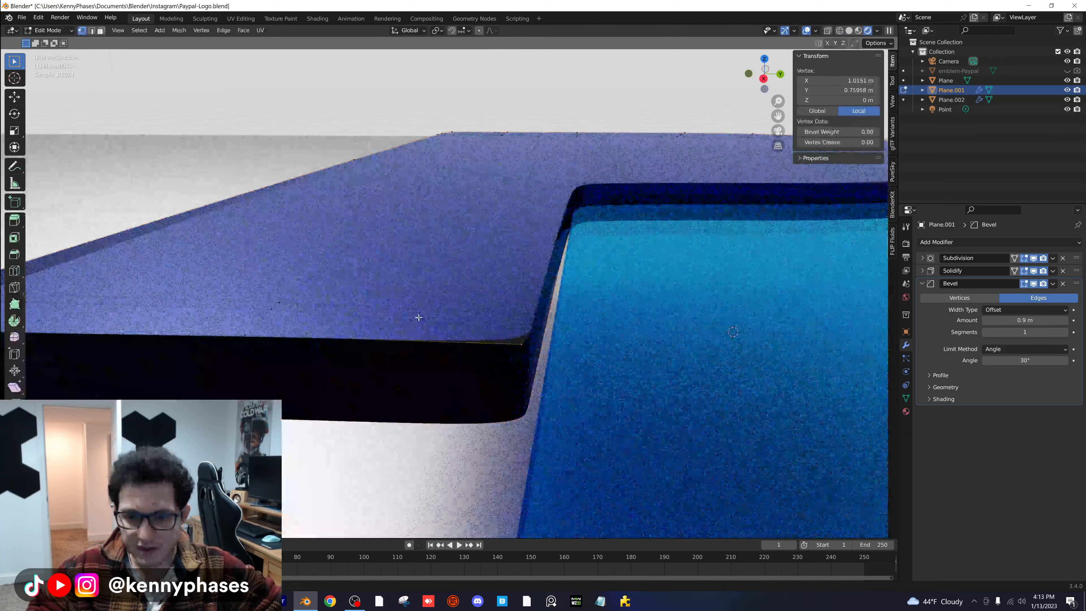
key("Tab")
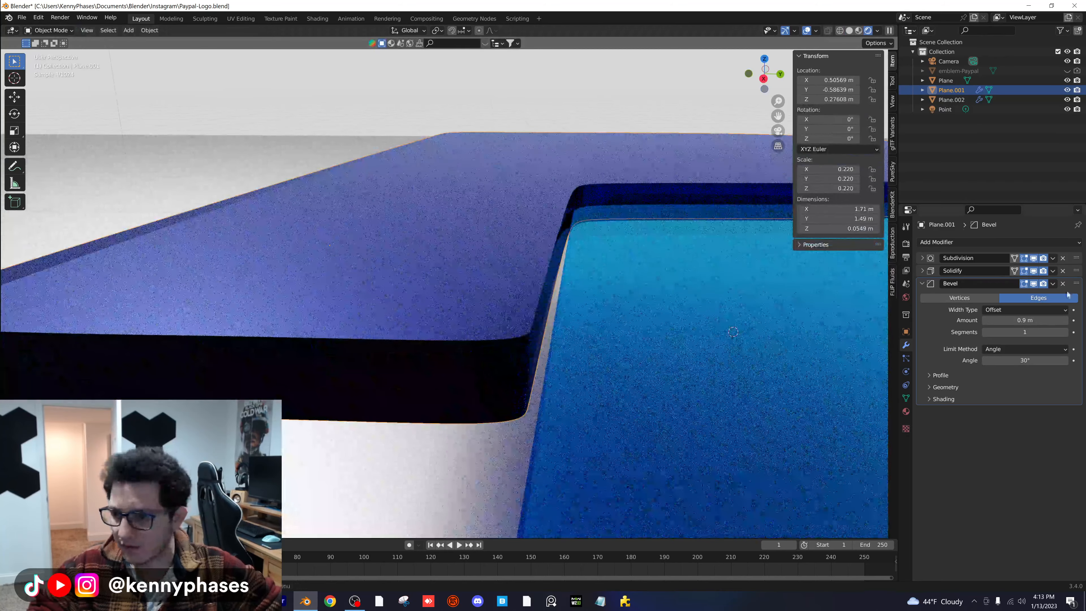
left_click(1063, 283)
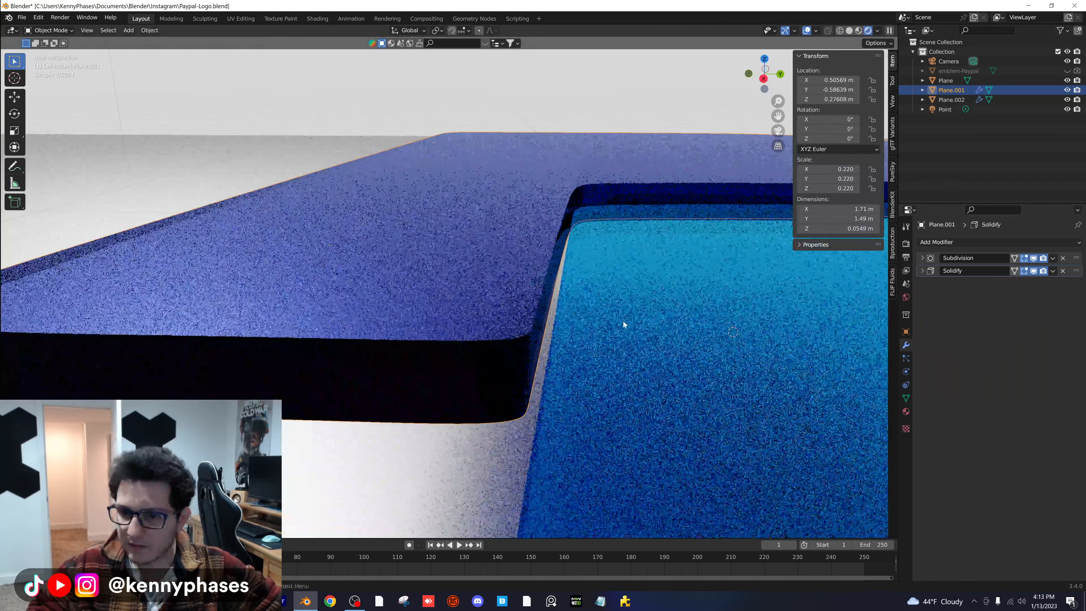
key("KP_0")
scroll(576, 319, "down", 6)
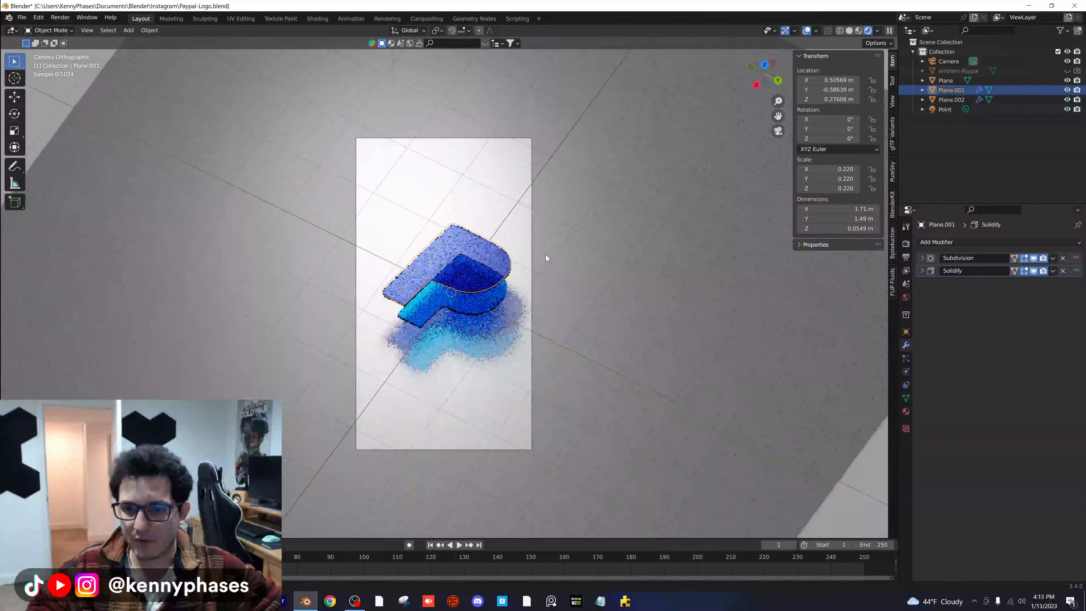
scroll(502, 275, "up", 2)
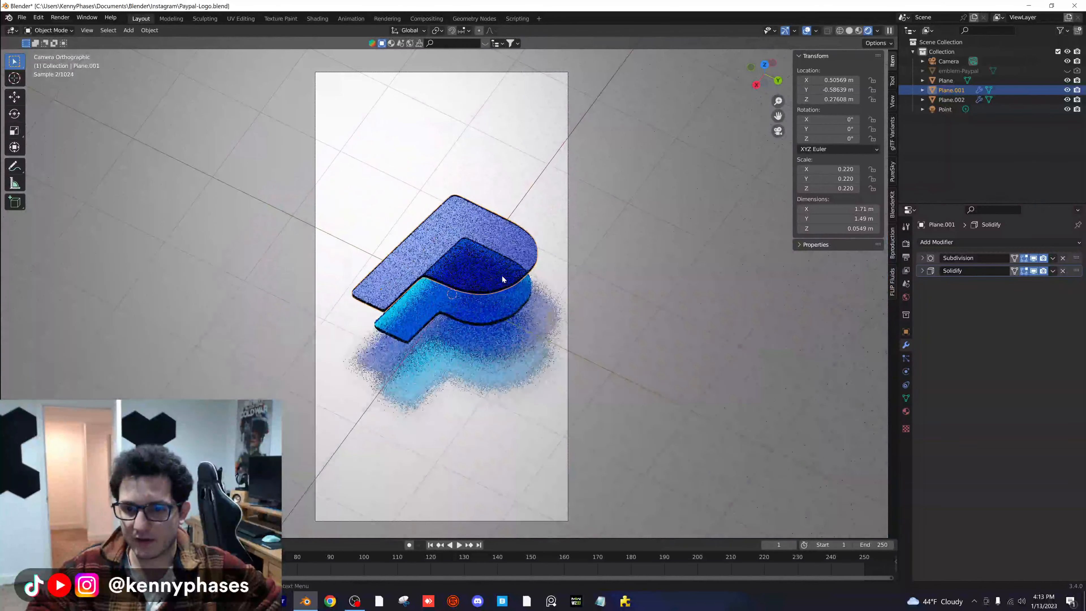
key("ctrl+s")
- Change the ground plane material's base color to a muted blue and lower its roughness
left_click(699, 201)
left_click(906, 411)
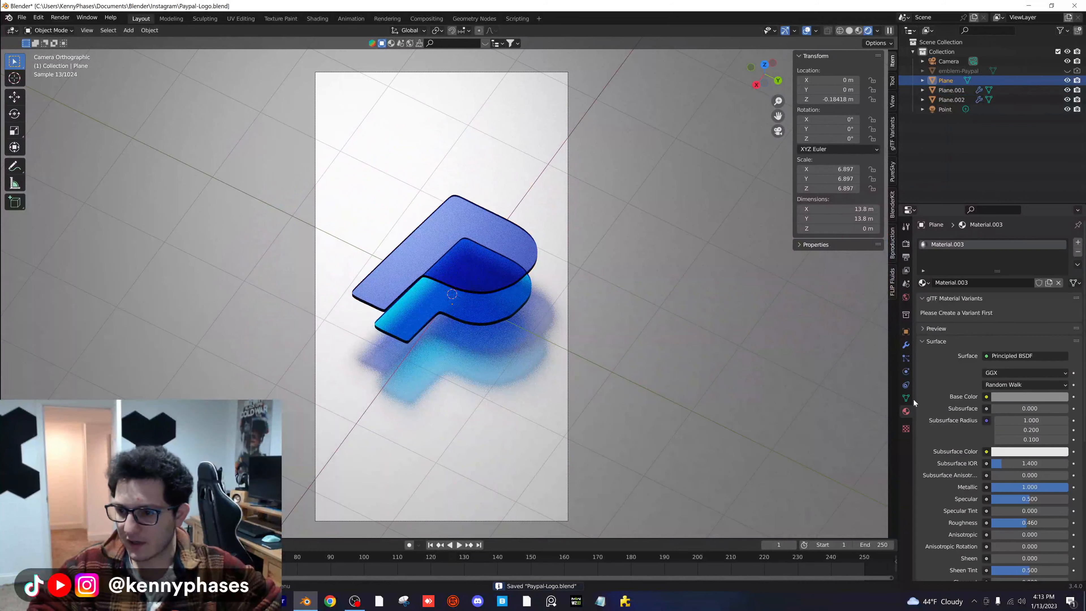
left_click(1041, 398)
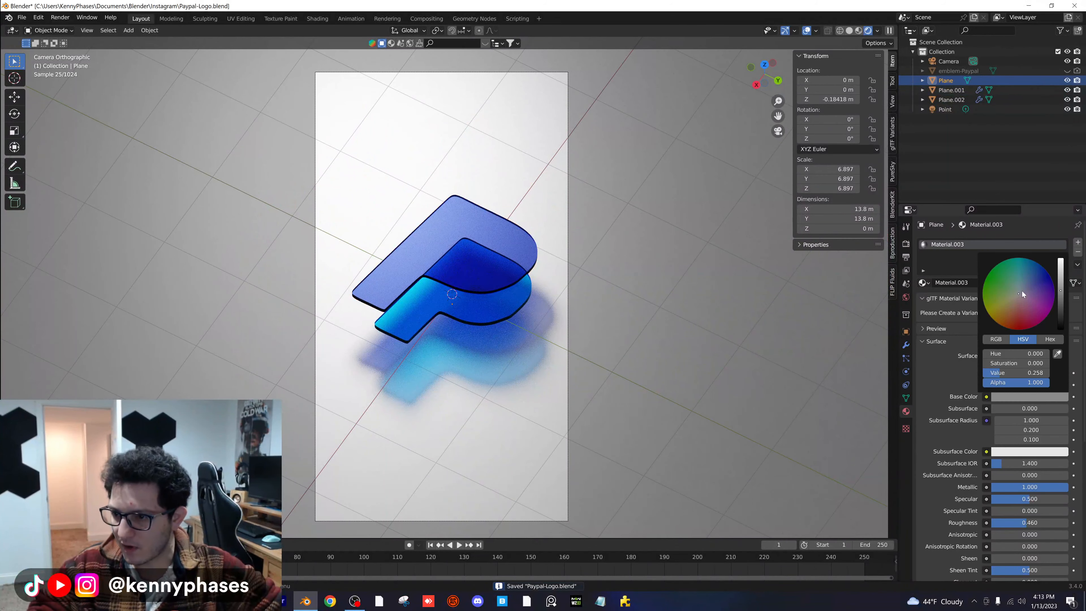
left_click_drag(1022, 292, 1024, 279)
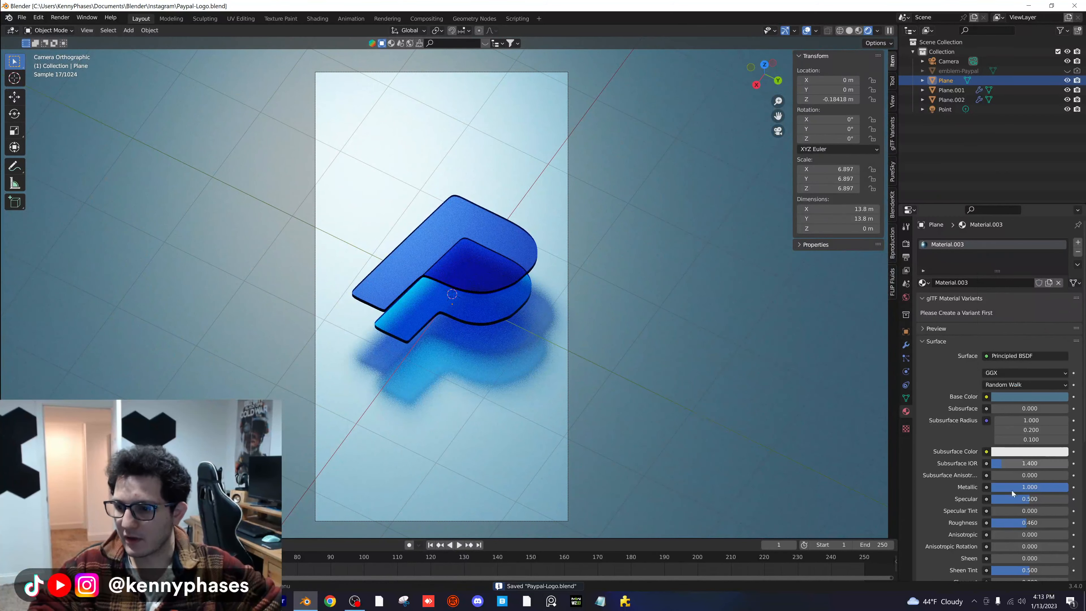
left_click_drag(1016, 529, 1019, 525)
- Set the maximum light bounces to 50 total and 10 for every other type, limit render samples to 1000, and save
left_click(906, 243)
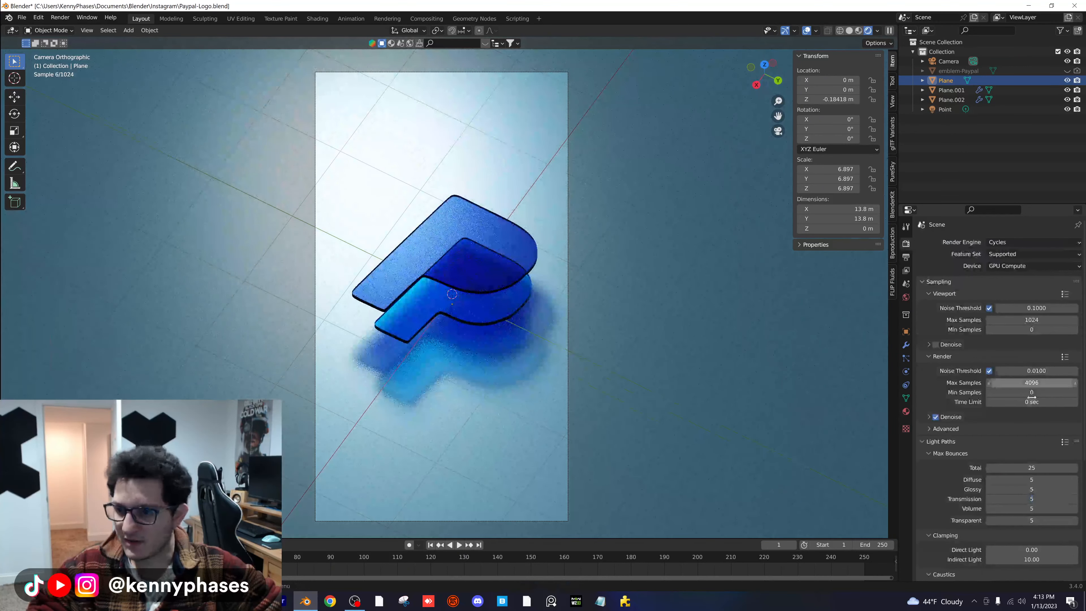
type("10")
key("Tab")
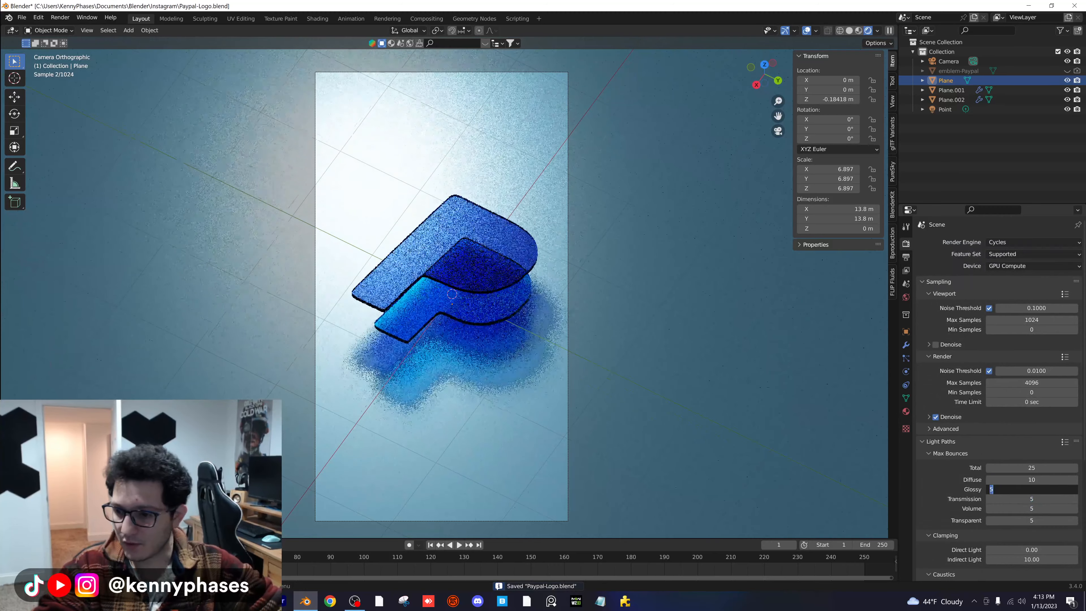
type("10")
key("Tab")
type("10")
key("Tab")
type("10")
key("Tab")
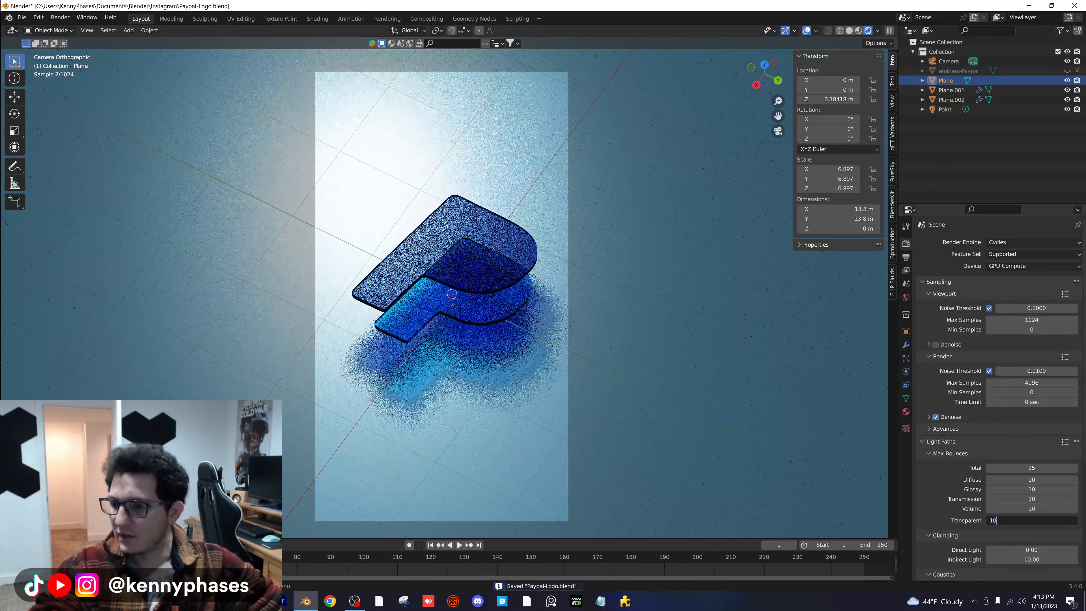
type("10")
key("Tab")
type("50")
key("Return")
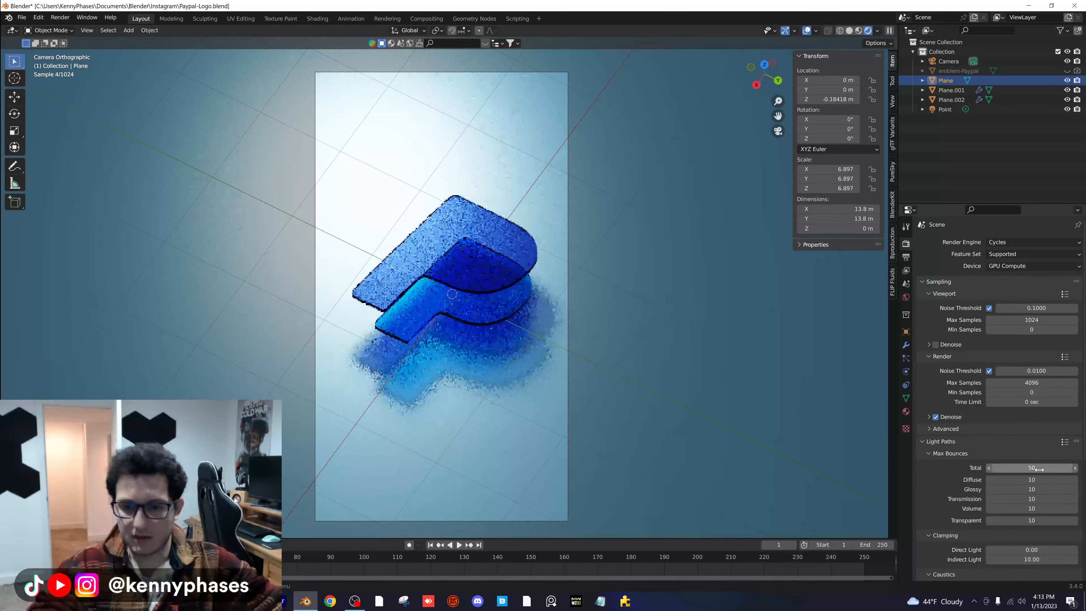
key("ctrl+s")
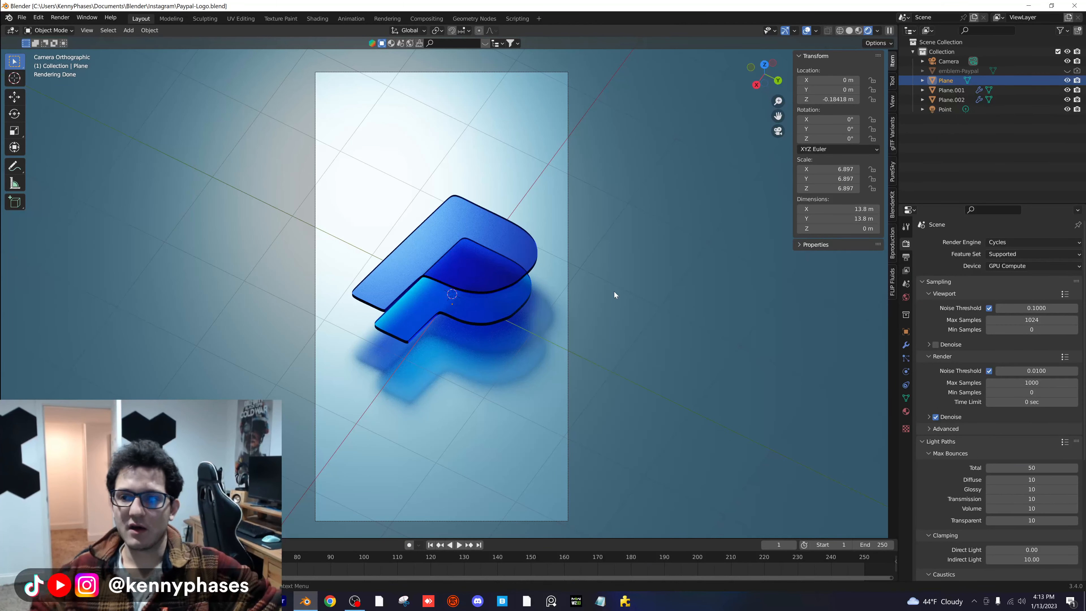
- Examine the larger P's mesh topology and edge thickness from several angles in solid shading
left_click(849, 30)
mouse_move(763, 63)
left_mouse_down()
mouse_move(508, 317)
mouse_move(487, 253)
mouse_move(407, 230)
left_mouse_up()
scroll(407, 233, "down", 4)
left_click(434, 219)
key("Tab")
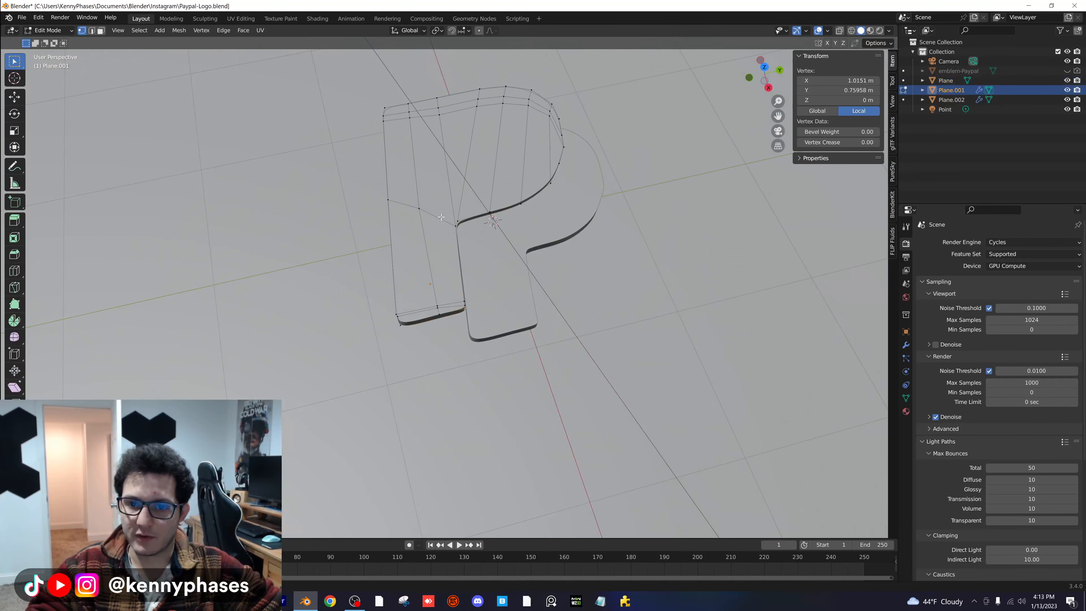
left_click(766, 69)
scroll(434, 206, "up", 2)
middle_click_drag(410, 179, 575, 155, "shift")
scroll(504, 323, "up", 2)
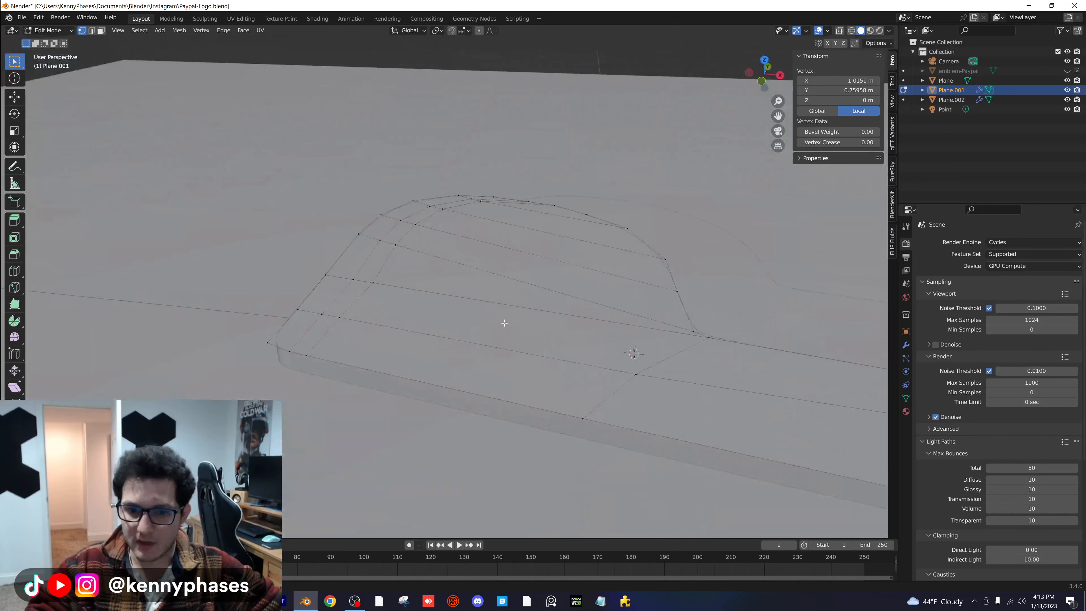
middle_click_drag(504, 323, 485, 255)
key("Tab")
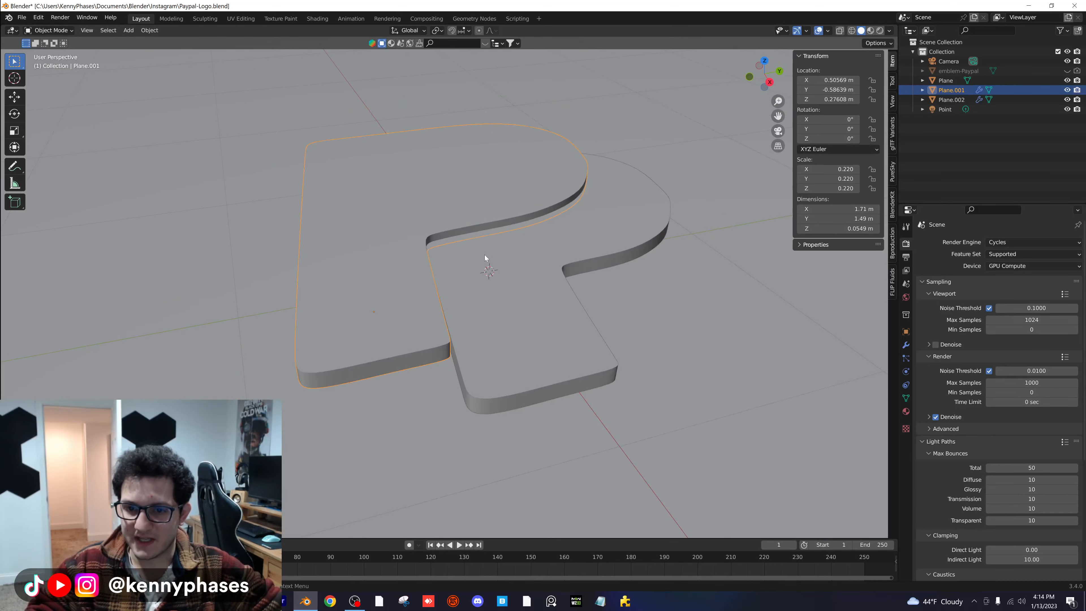
- Return to the camera view in rendered shading and save the file
key("KP_0")
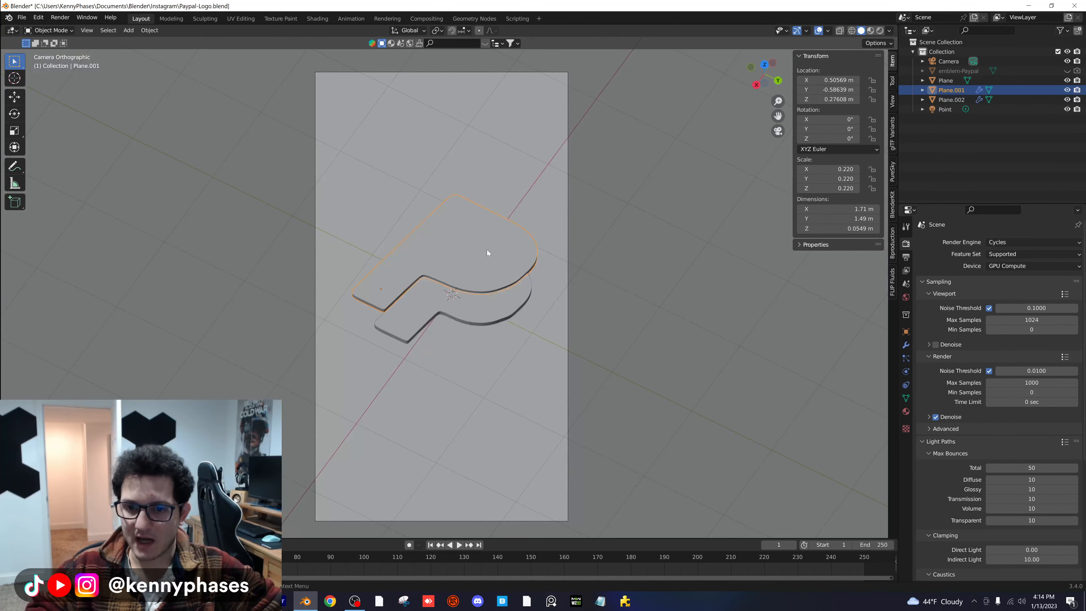
key("z")
left_click(493, 218)
key("ctrl+s")
scroll(503, 313, "up", 1)
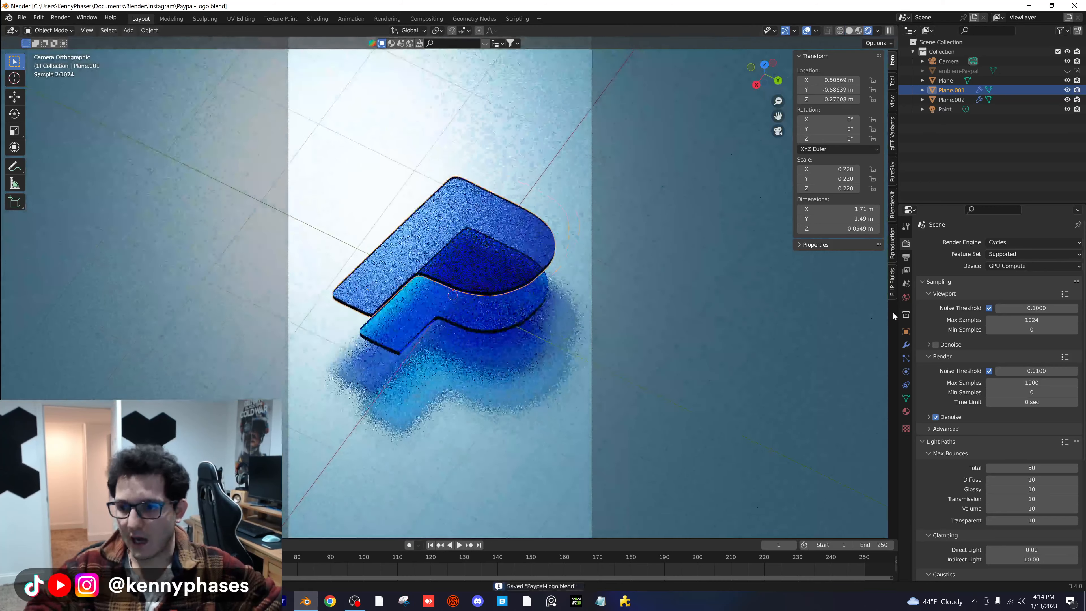
- Show the larger P's modifiers and open its mesh for editing in solid shading
left_click(906, 345)
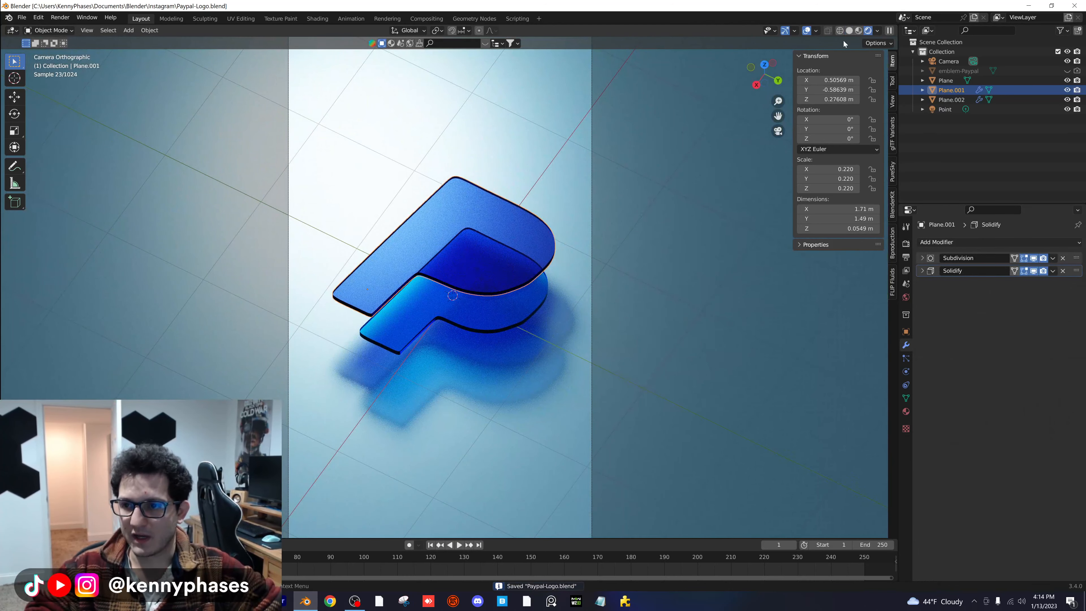
left_click(850, 30)
key("Home")
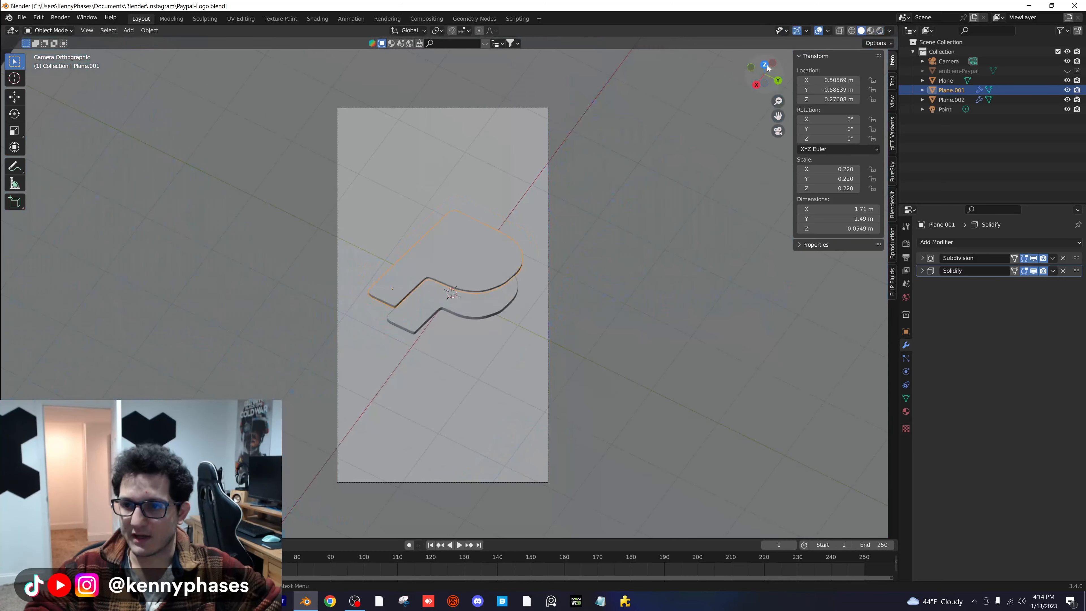
left_click(766, 65)
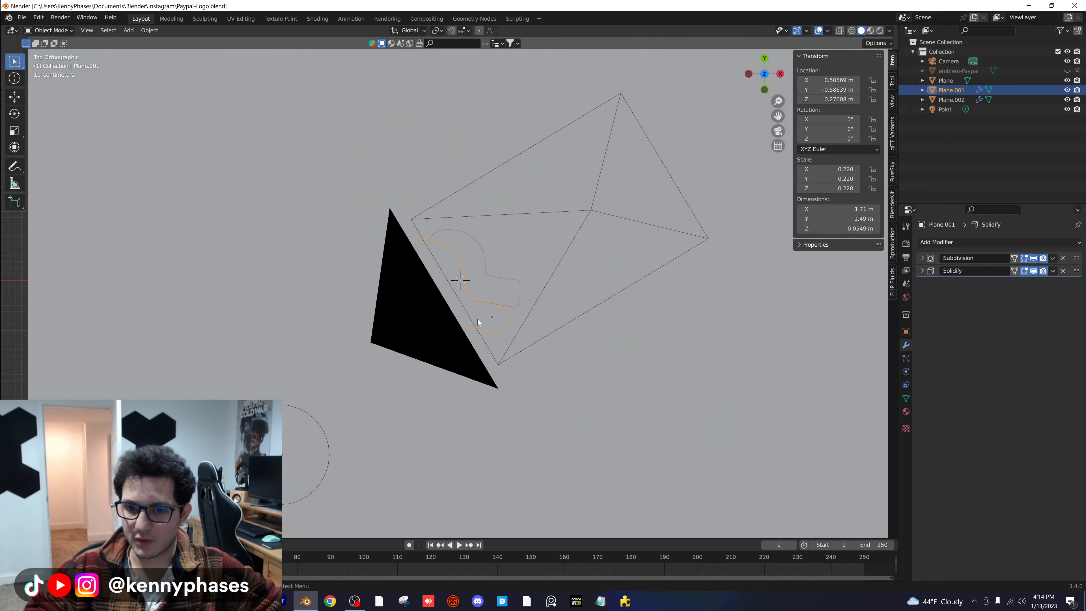
middle_click_drag(478, 319, 386, 301)
key("Tab")
- Add an edge loop across the middle of the larger P's rounded bowl, sliding it slightly off centre
scroll(449, 296, "up", 5)
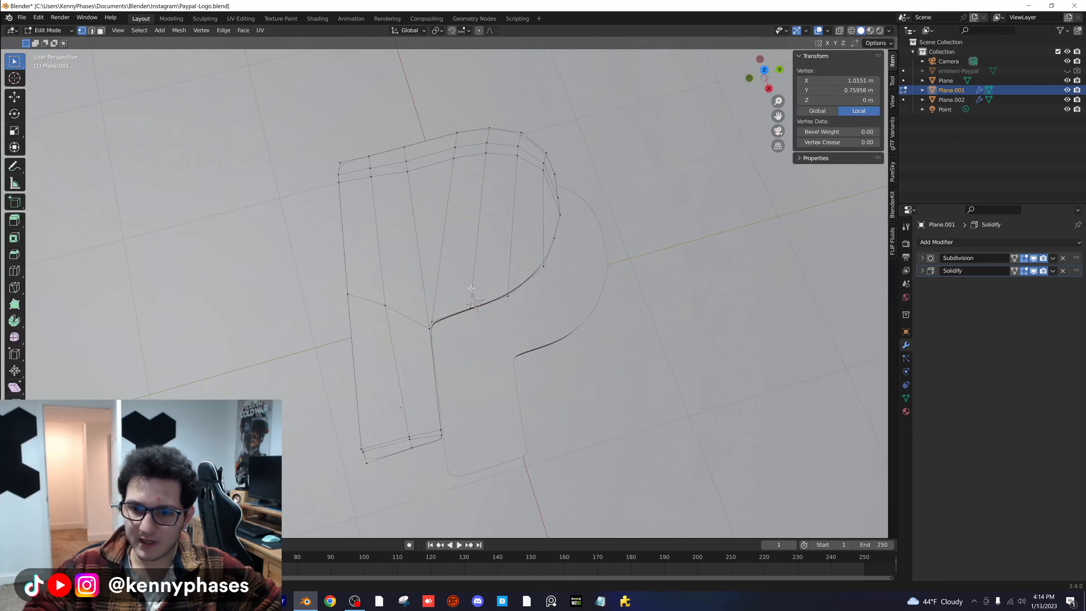
scroll(471, 288, "up", 8)
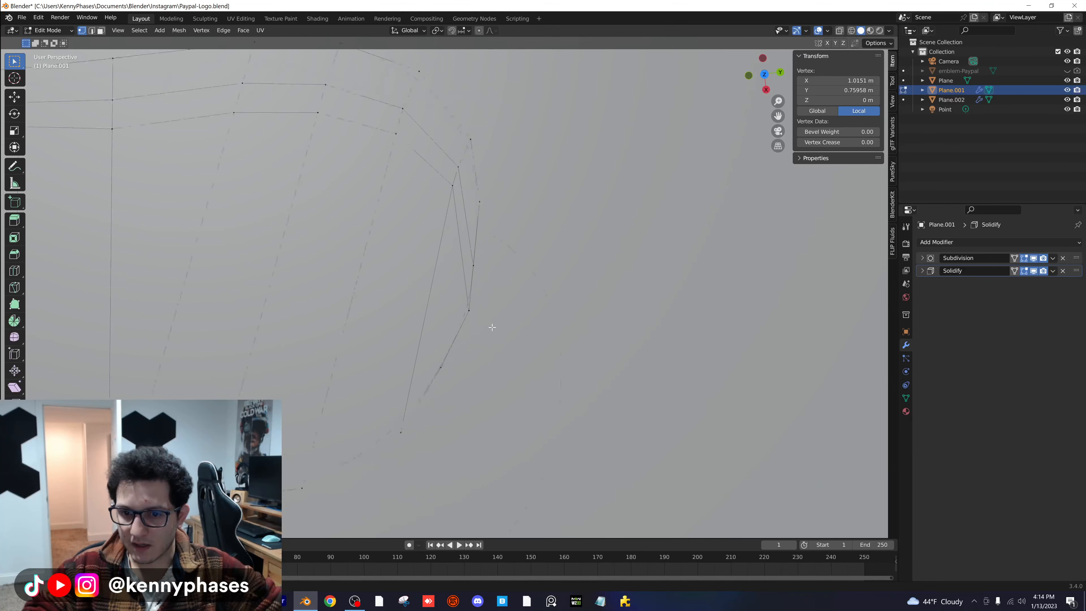
scroll(456, 315, "down", 2)
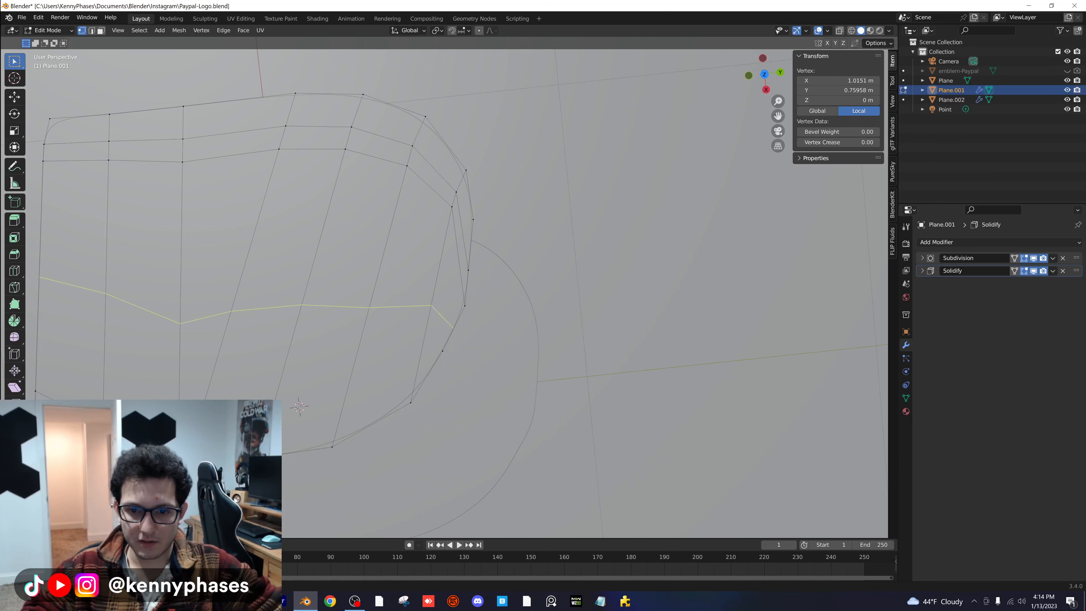
left_click(240, 269)
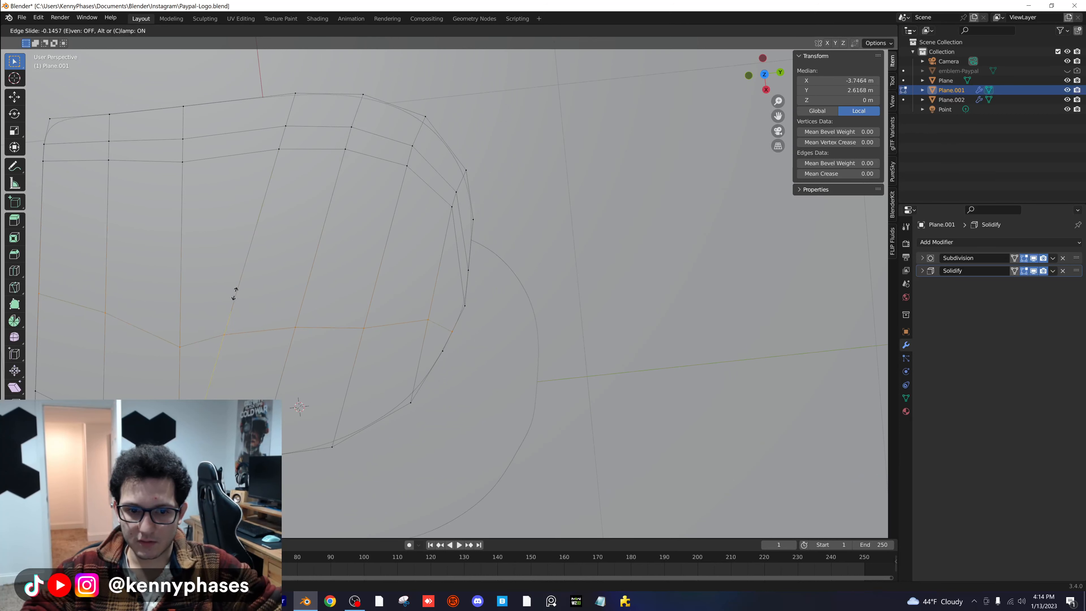
left_click(278, 296)
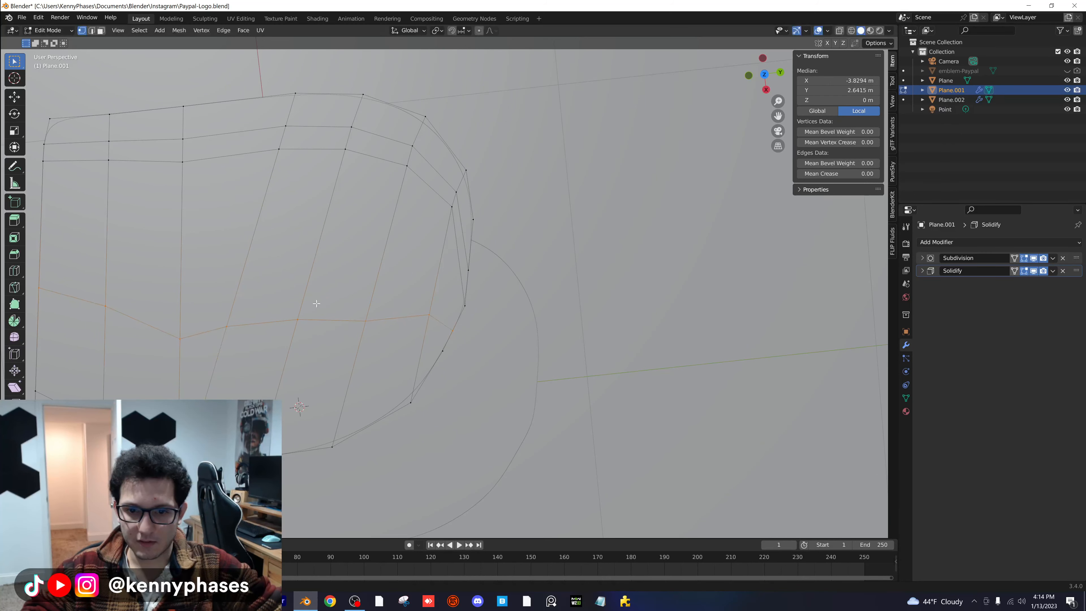
- Show the reference PayPal emblem and hide the smaller P in material preview, comparing the larger P's outline with it from the top
scroll(440, 299, "up", 2)
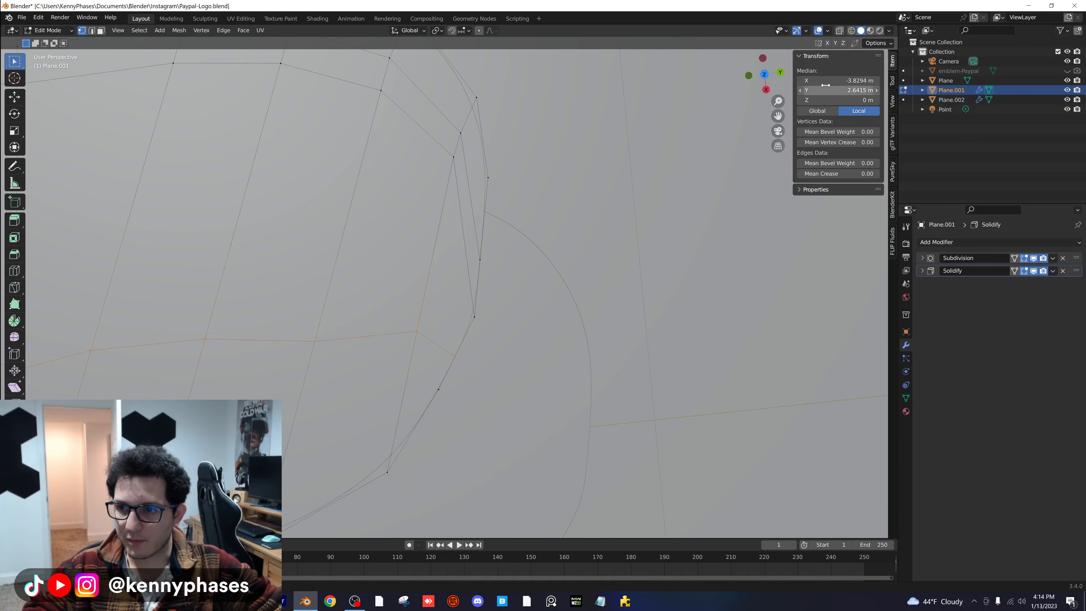
left_click(871, 31)
mouse_move(510, 300)
middle_mouse_down()
mouse_move(475, 305)
mouse_move(464, 321)
mouse_move(459, 292)
mouse_move(468, 301)
middle_mouse_up()
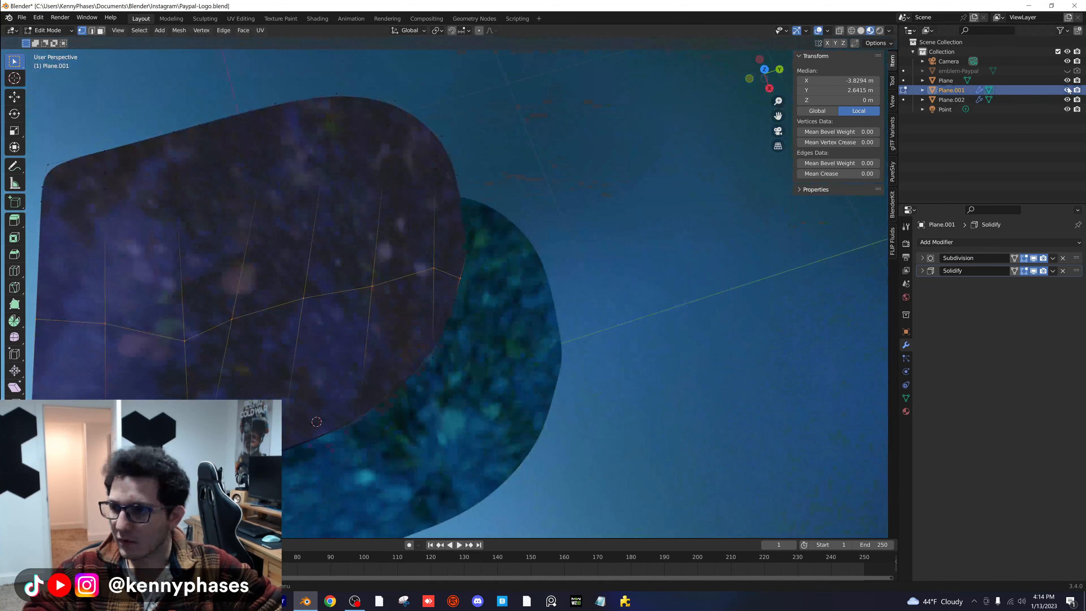
left_click(1068, 71)
scroll(466, 285, "down", 3)
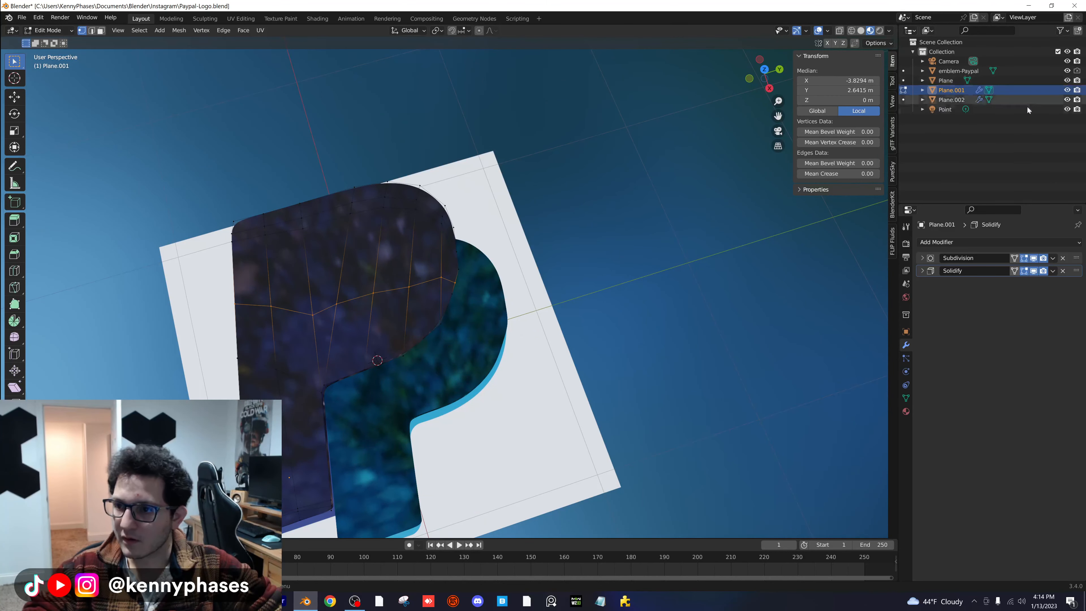
left_click(1068, 99)
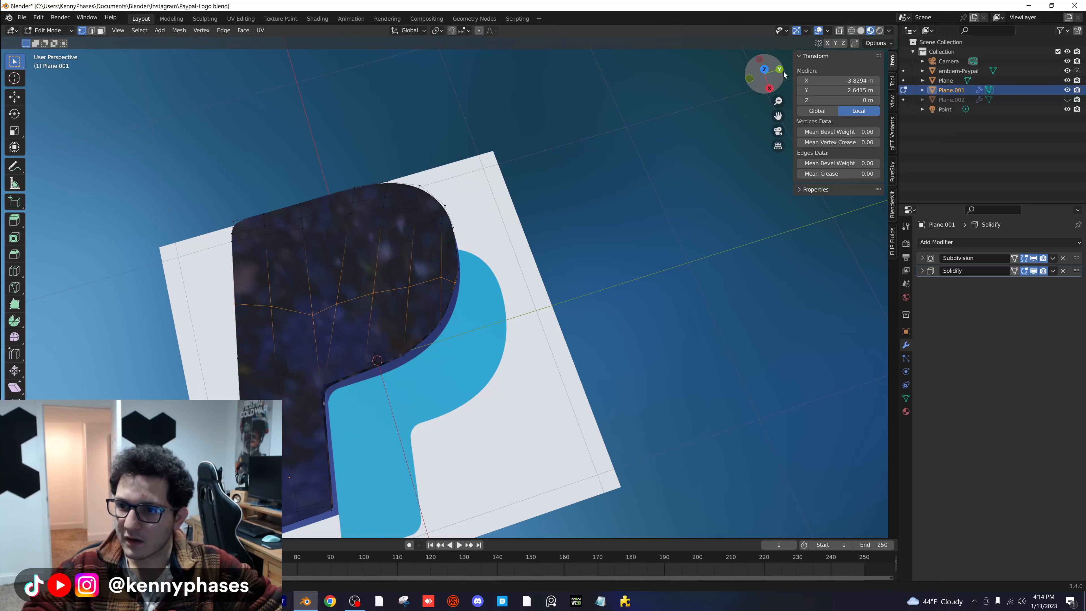
left_click(765, 69)
scroll(450, 295, "up", 4)
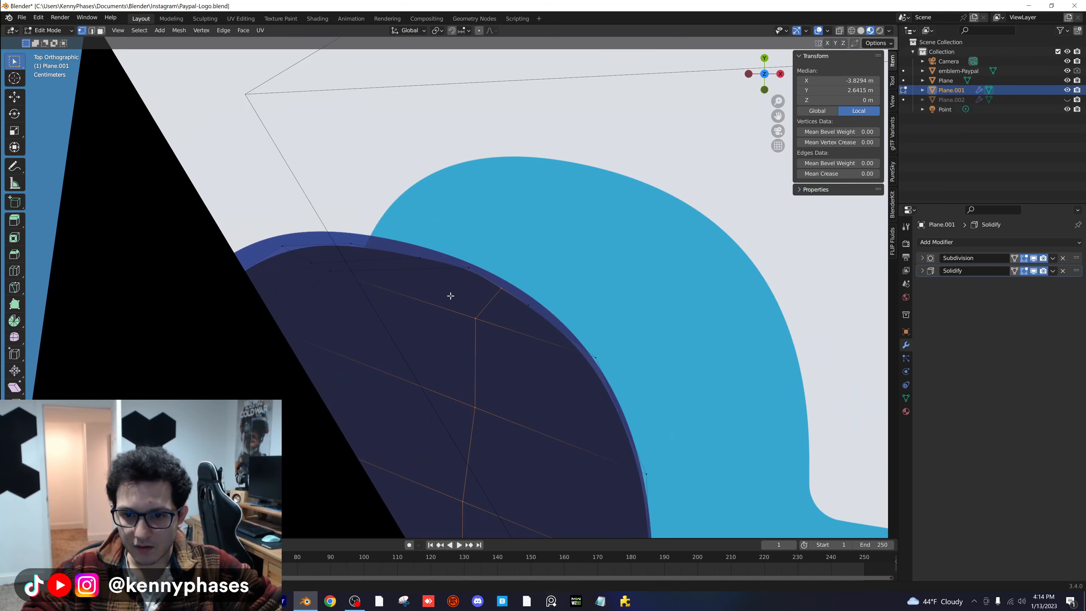
scroll(451, 295, "down", 5)
middle_click_drag(506, 354, 496, 254, "shift")
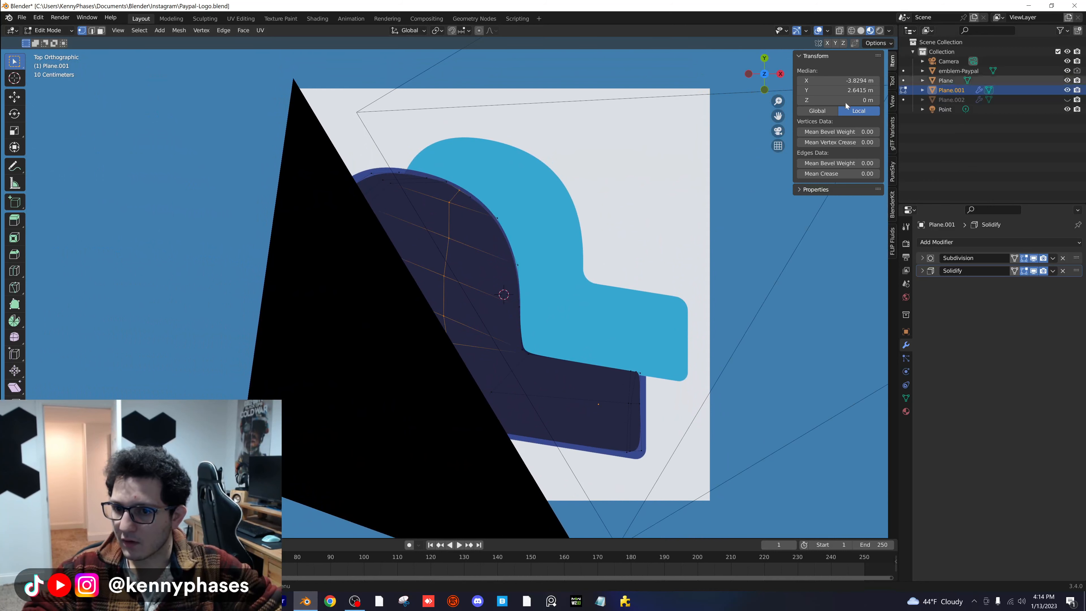
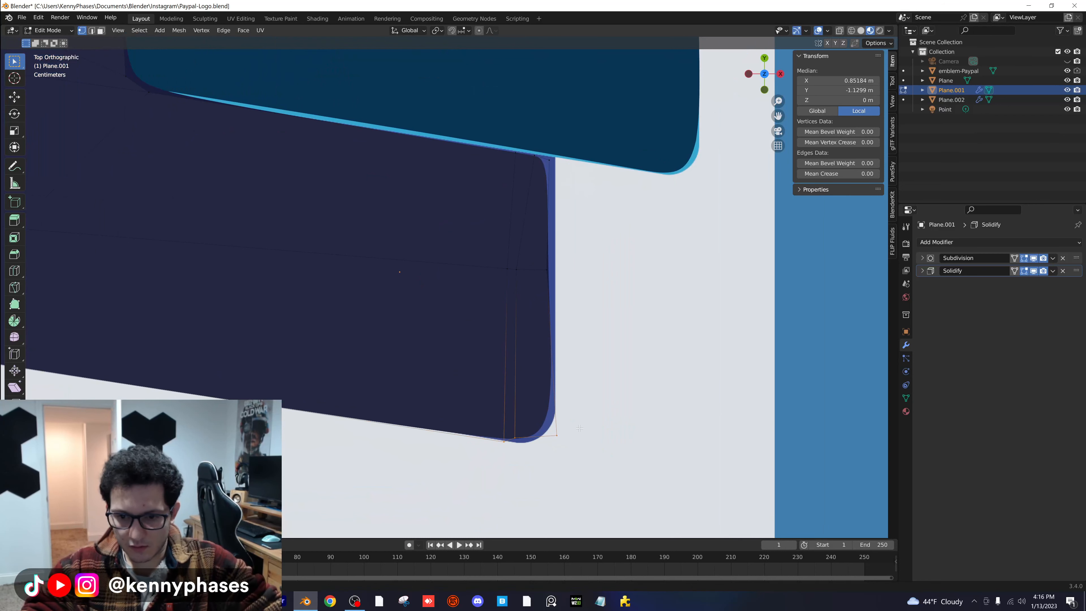
- Move the lower corner edge and middle vertex at the end of the larger P's stem outward to match the reference emblem
left_click(508, 423)
key("g")
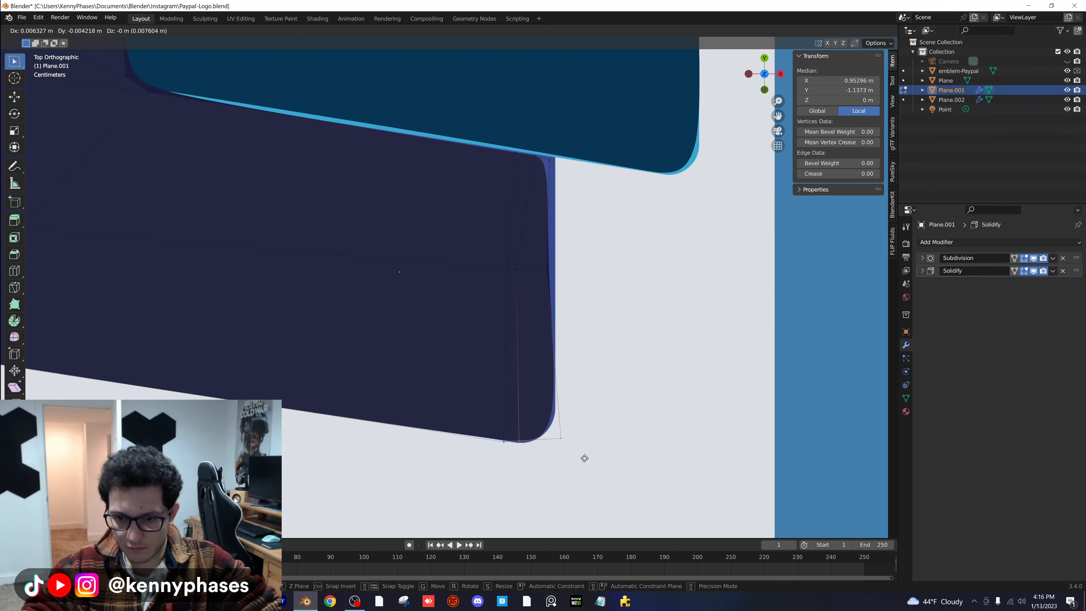
left_click(580, 435)
left_click(549, 269)
key("g")
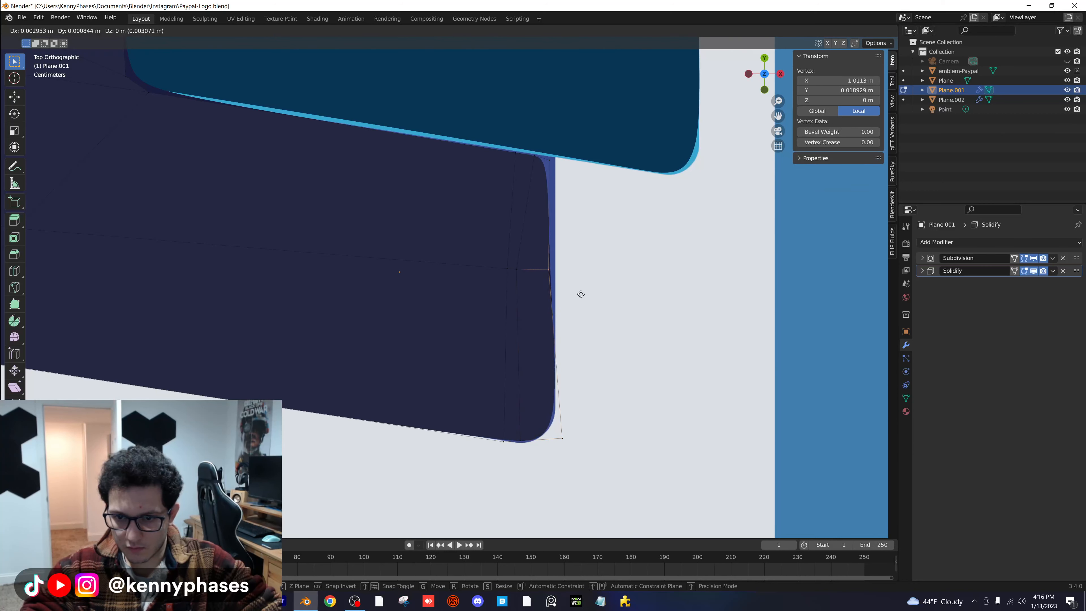
left_click(585, 294)
- Move the vertices at the upper corner of the larger P's stem end outward onto the reference outline and finish mesh editing
key("g")
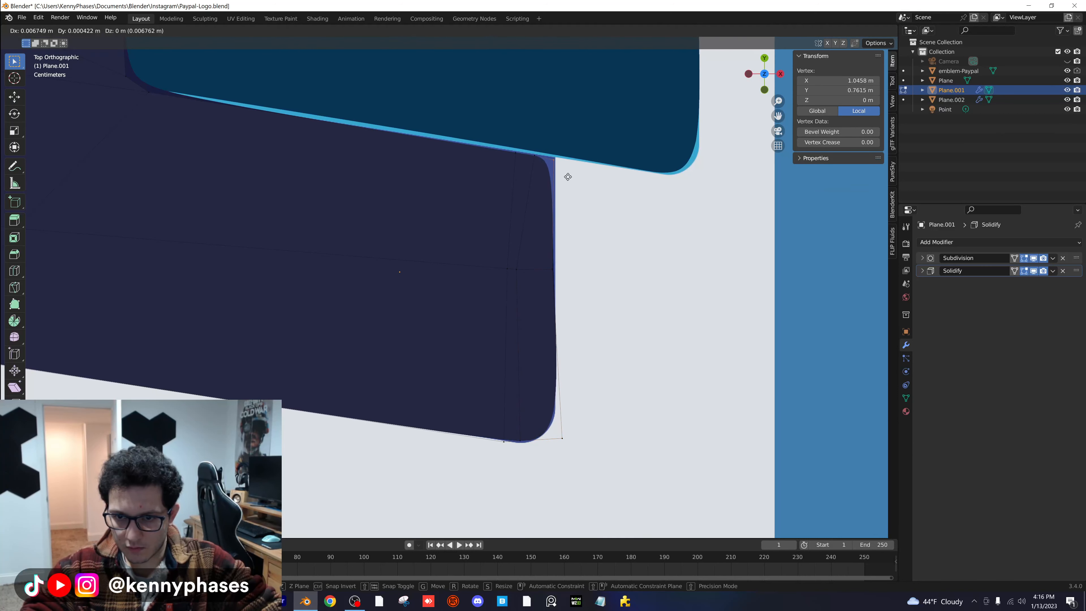
left_click(570, 176)
left_click(535, 155)
key("g")
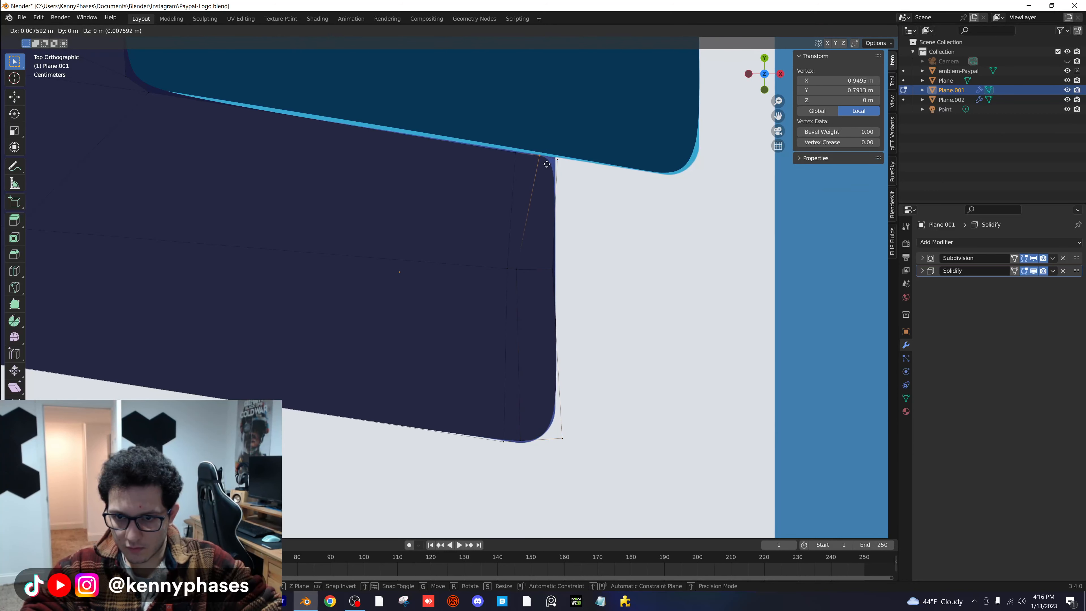
left_click(557, 157)
key("g")
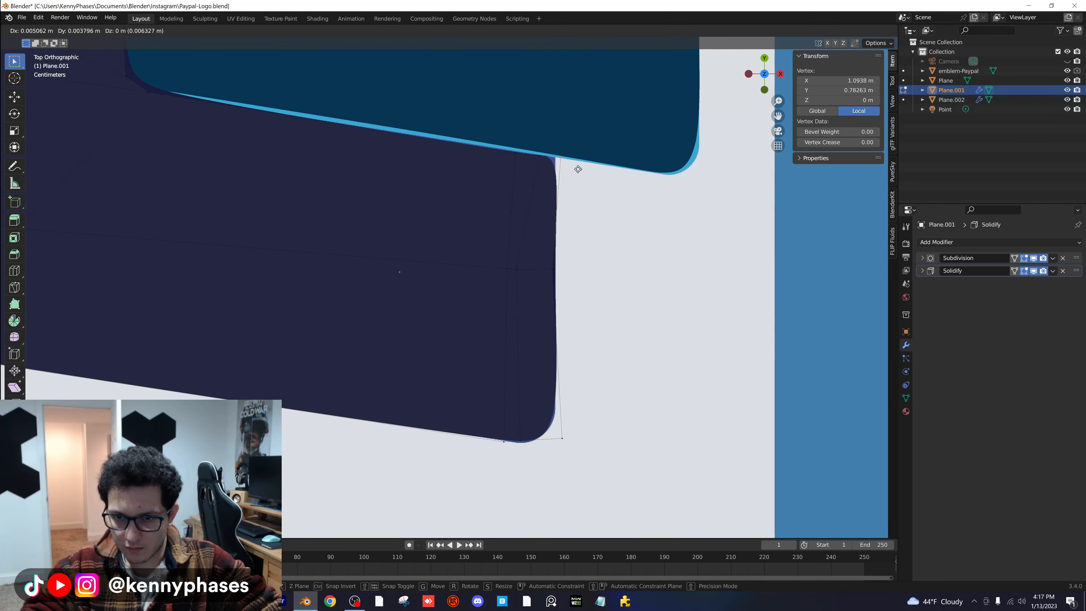
left_click(578, 169)
scroll(576, 339, "down", 4)
key("Tab")
scroll(574, 339, "down", 2)
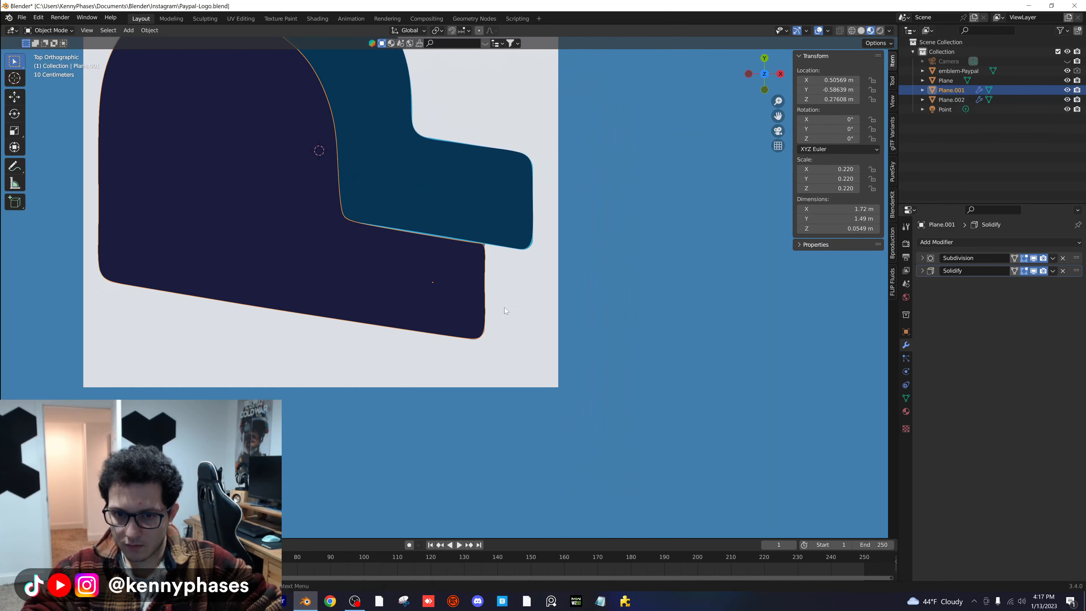
- Hide the reference emblem in the rendered camera view and save the file
middle_click_drag(505, 307, 367, 256)
key("KP_0")
key("z")
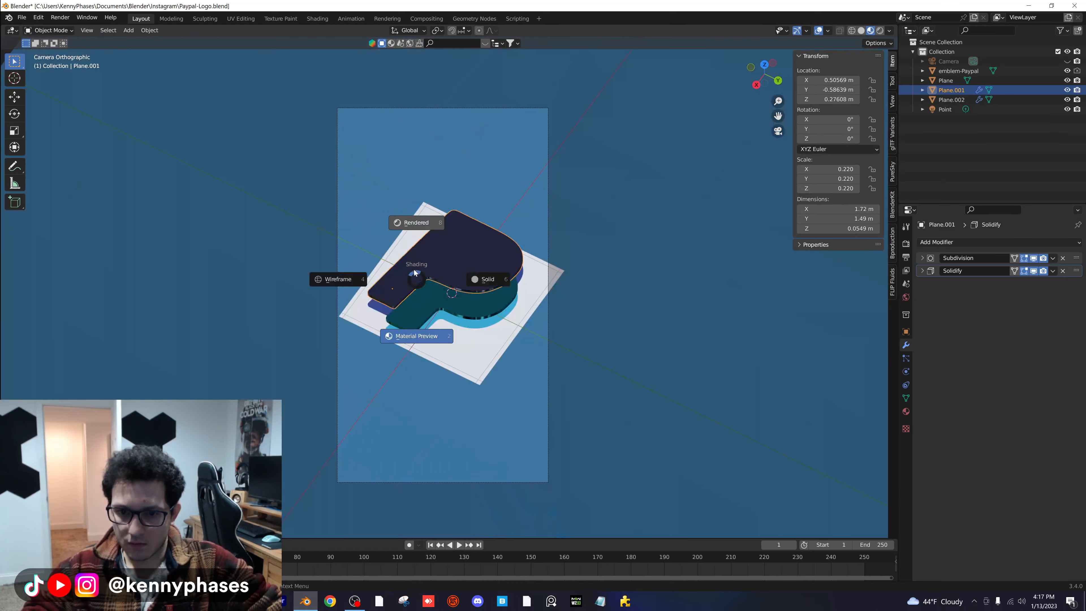
left_click(412, 269)
scroll(426, 310, "up", 2)
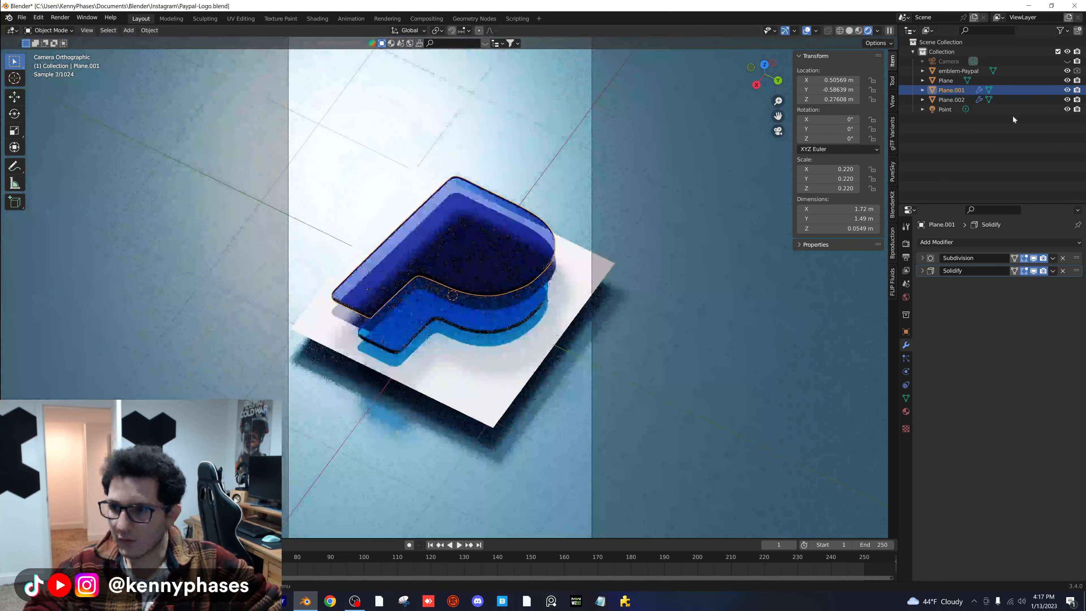
left_click(1066, 71)
key("ctrl+s")
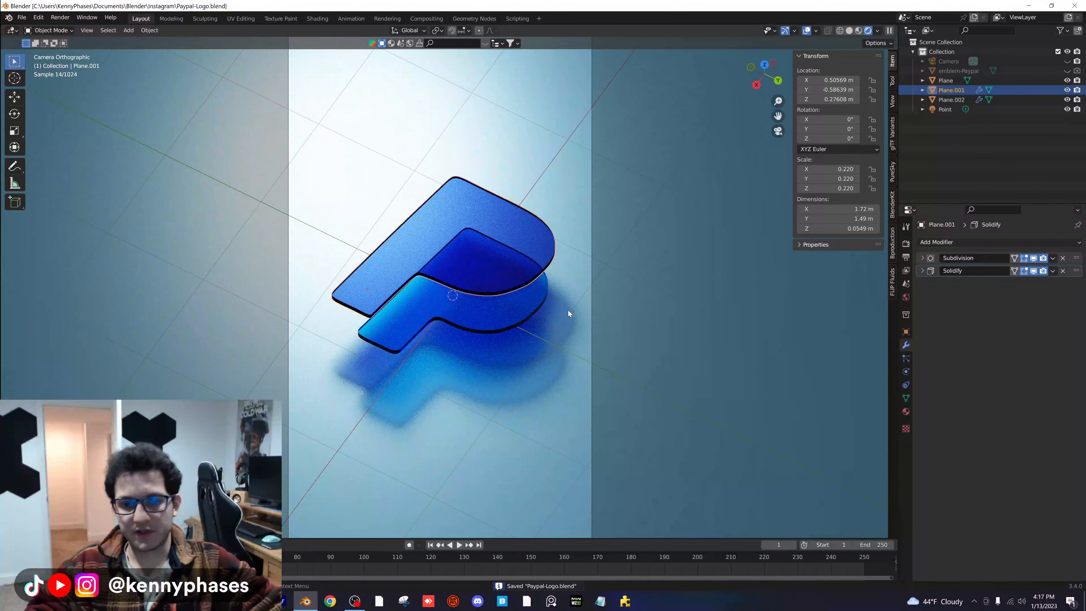
- Reopen the larger P's mesh for editing from the top in material preview
left_click(615, 296)
left_click(559, 266)
scroll(559, 268, "up", 3)
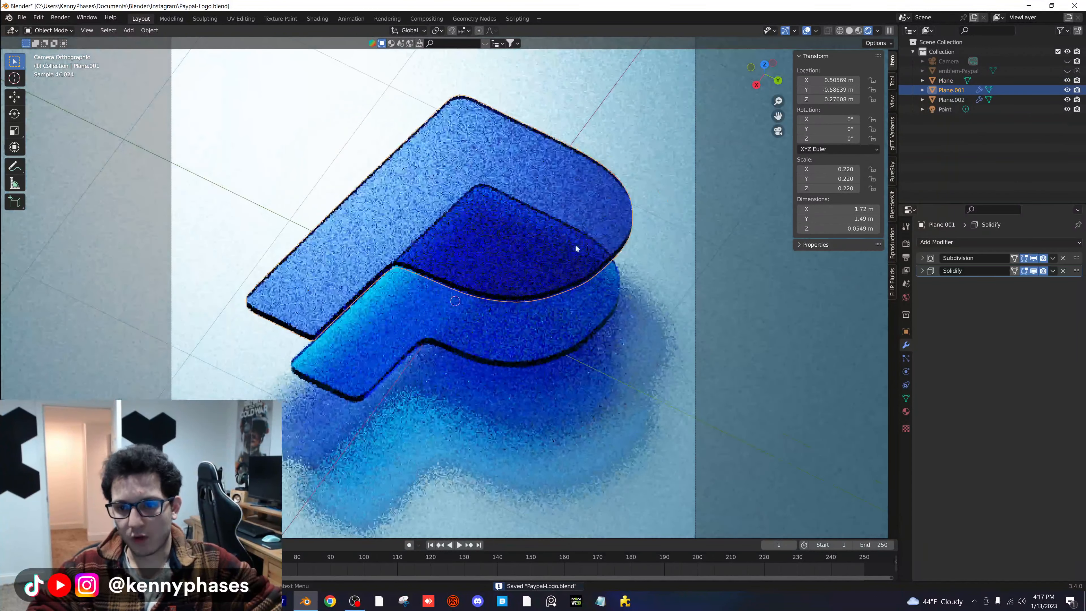
key("Tab")
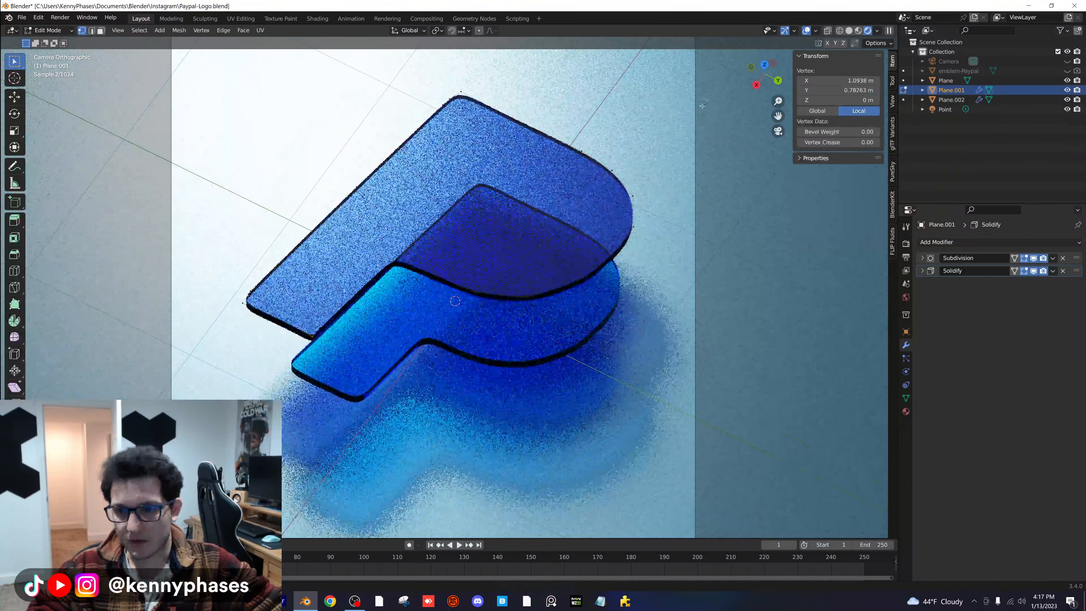
key("KP_7")
scroll(361, 210, "up", 5)
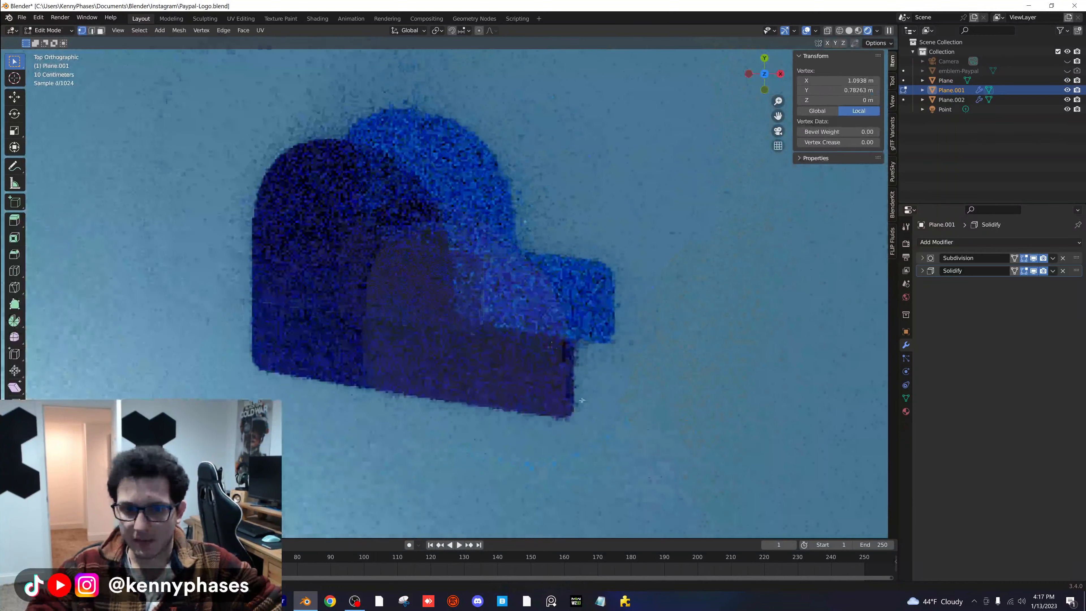
scroll(338, 221, "up", 3)
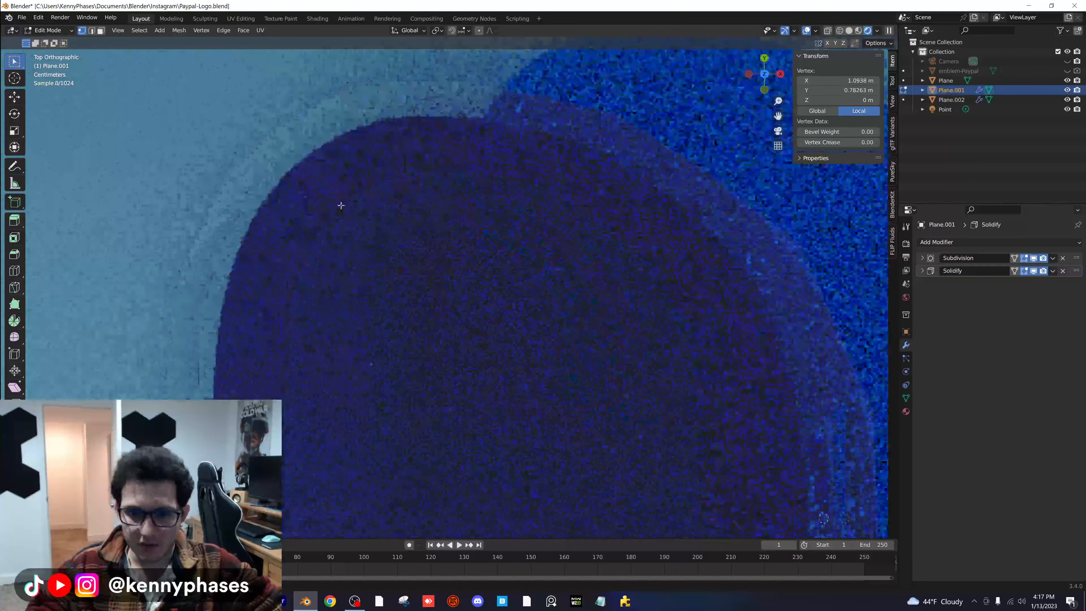
left_click(859, 30)
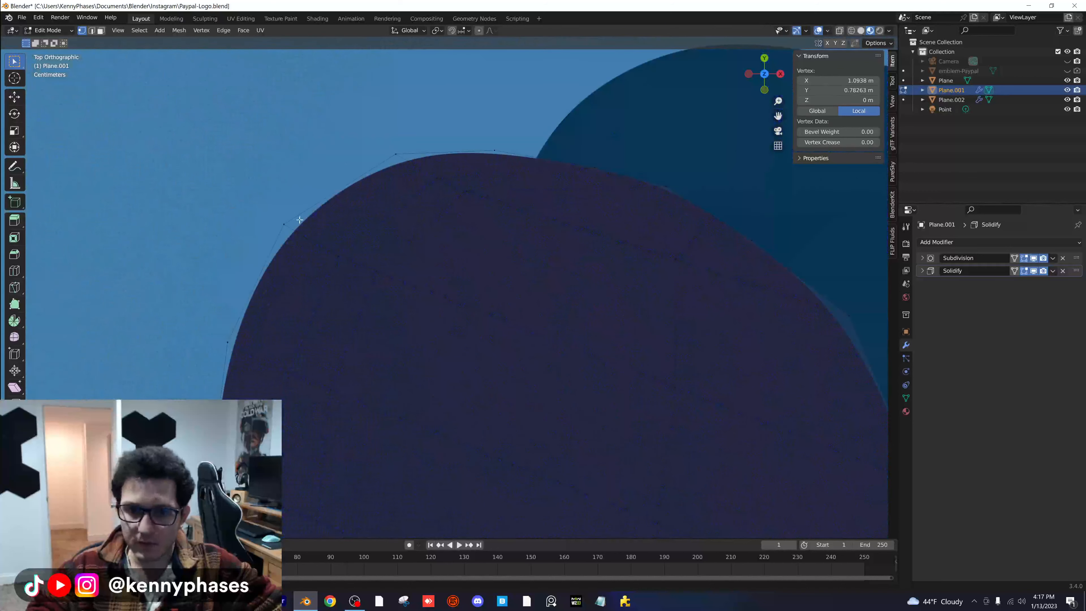
- Nudge the outline vertex where the larger P's bowl curves into its straight edge, and finish mesh editing
scroll(315, 305, "down", 1)
middle_click_drag(317, 329, 393, 248, "shift")
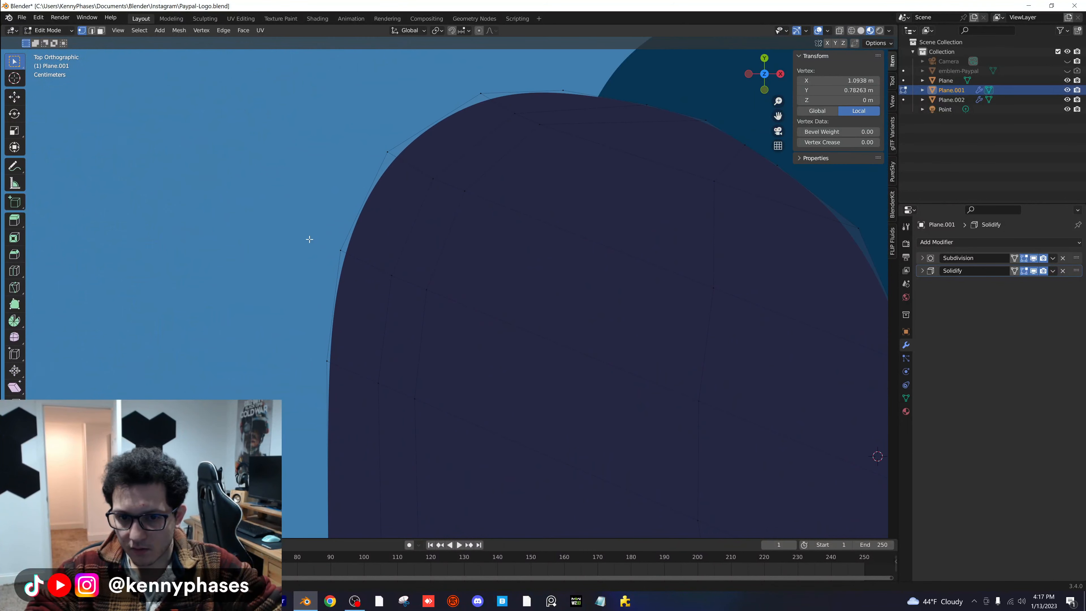
key("g")
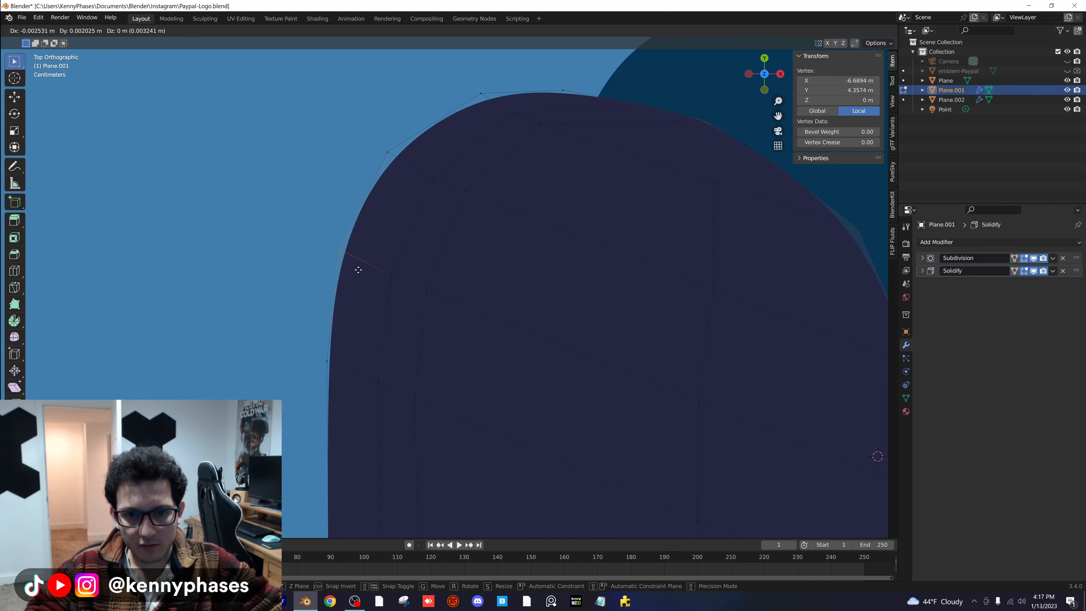
left_click(359, 270)
scroll(438, 314, "down", 1)
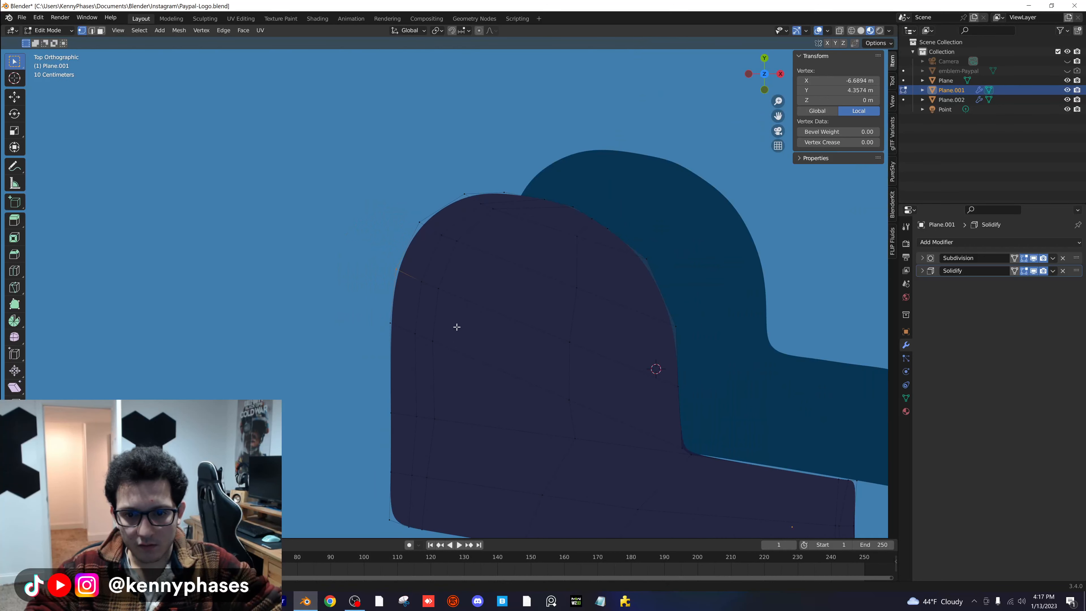
key("Tab")
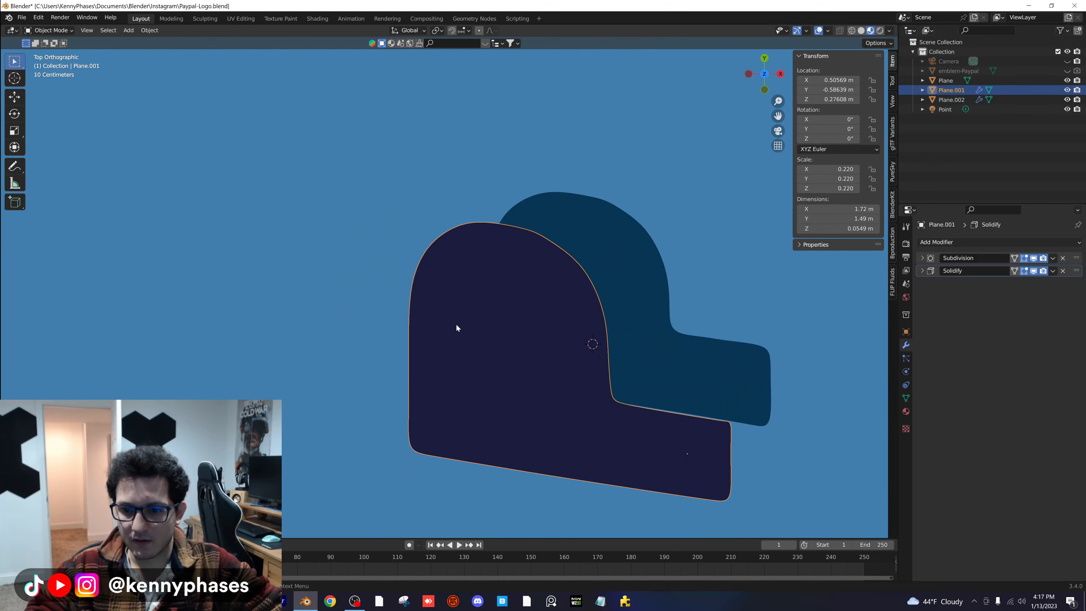
- Return to the camera view in rendered shading and save the file
key("KP_0")
key("z")
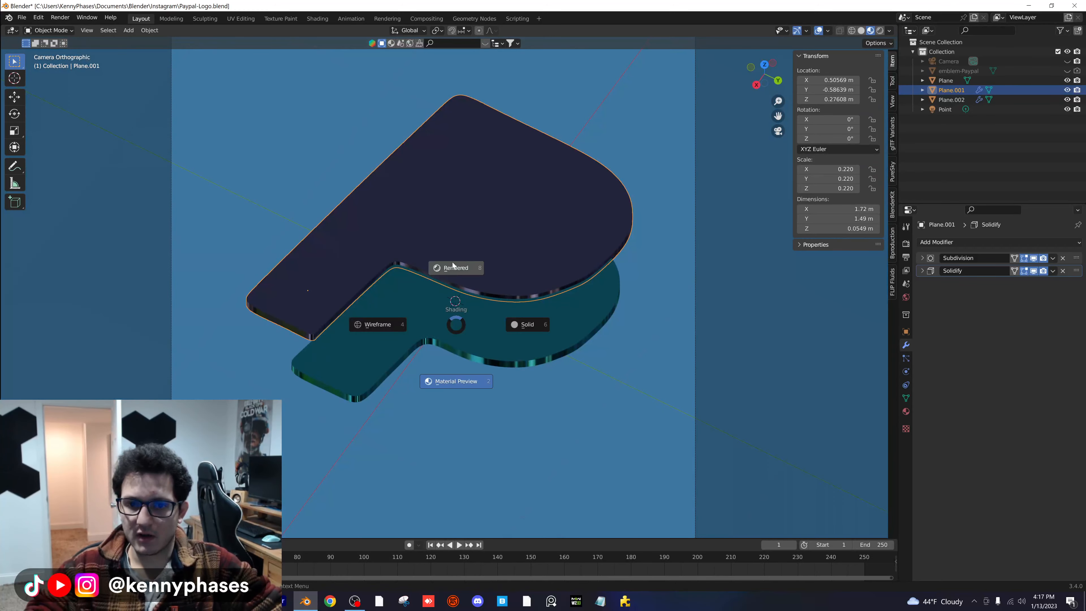
left_click(444, 272)
scroll(499, 324, "down", 4)
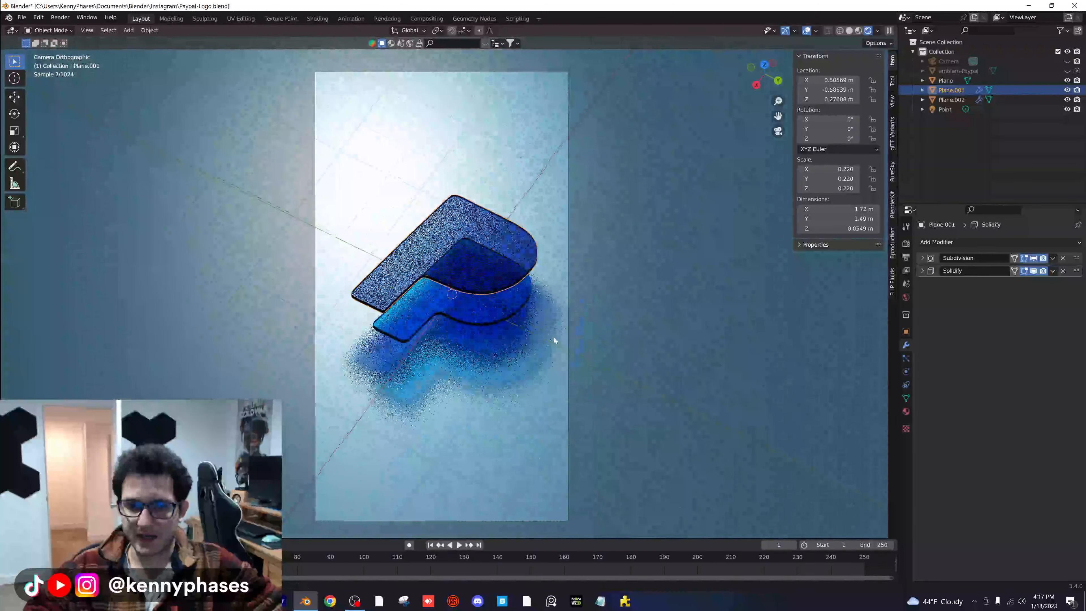
key("ctrl+s")
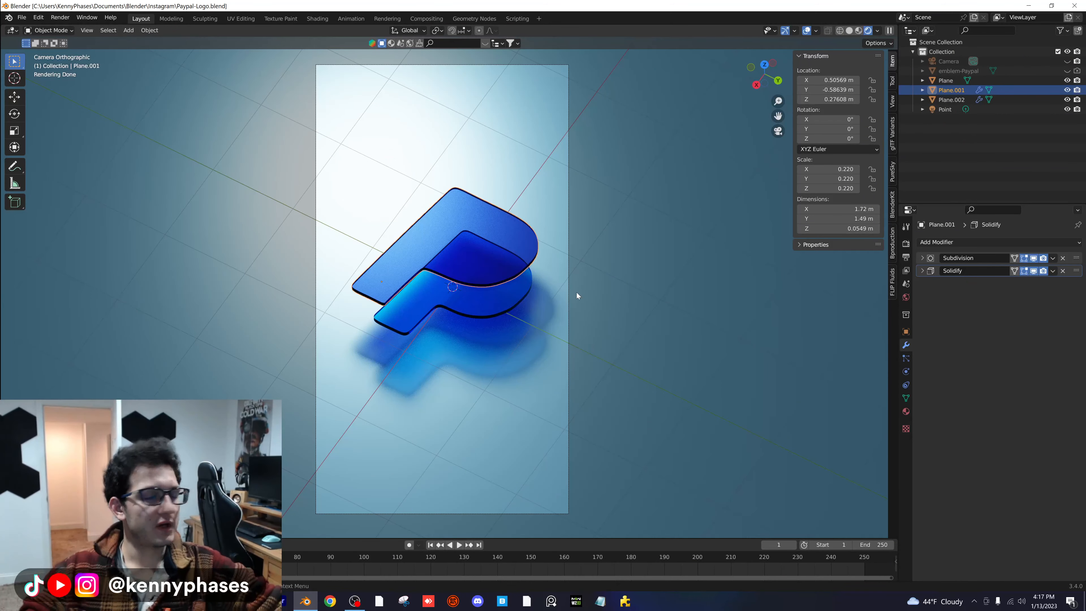
- Set the point light's radius to 1.18 m
left_click(946, 109)
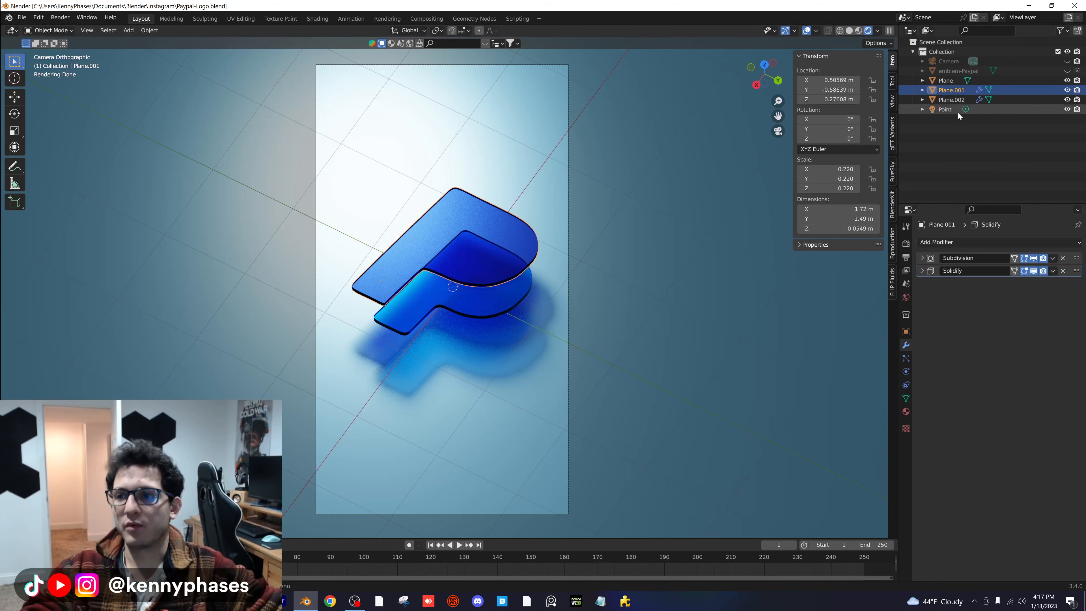
left_click(906, 372)
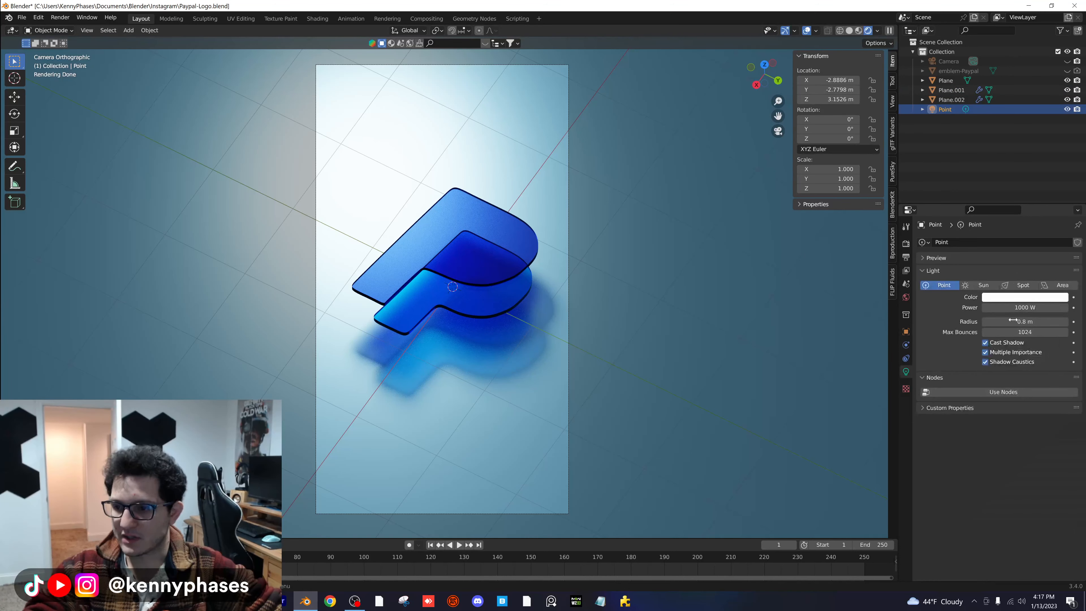
mouse_move(1025, 322)
left_mouse_down()
mouse_move(1007, 322)
mouse_move(1033, 322)
left_mouse_up()
- Move the point light to about X -2.86 m, Y -2.97 m, Z 3.21 m and save the file
key("g")
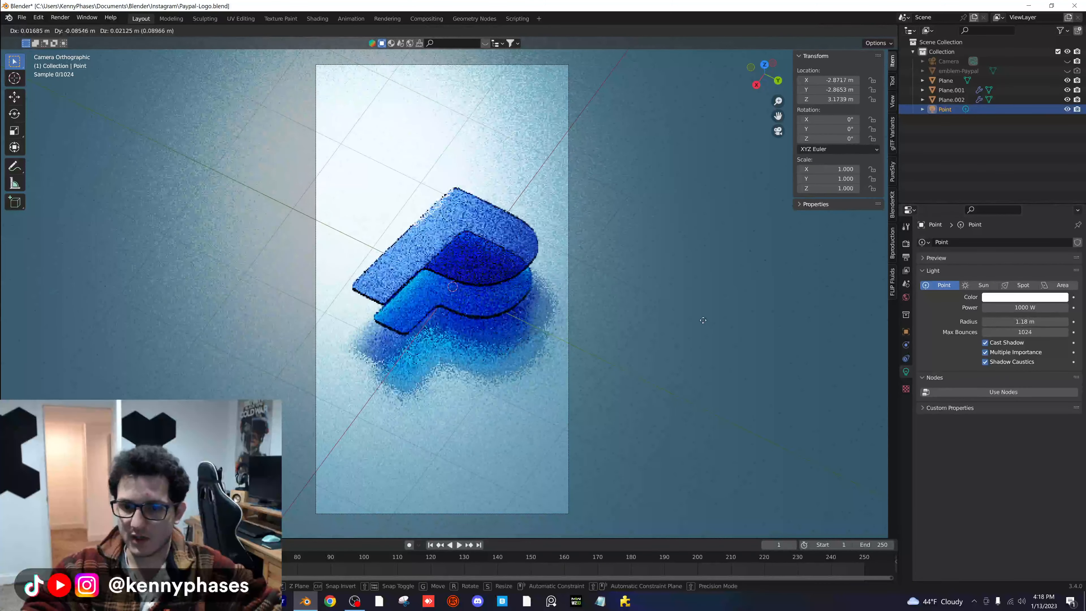
left_click(696, 315)
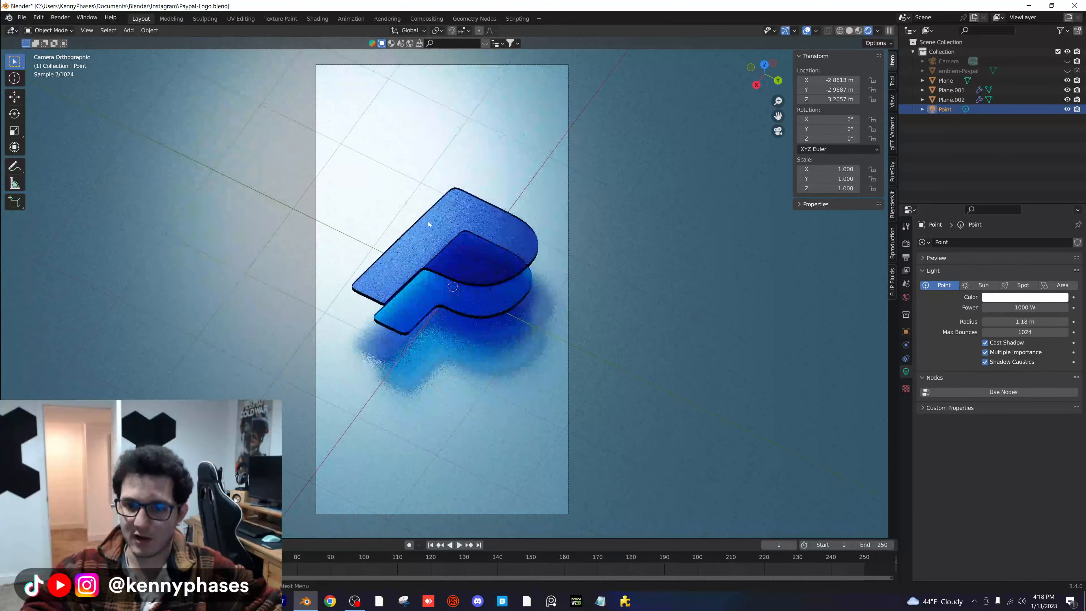
key("ctrl+s")
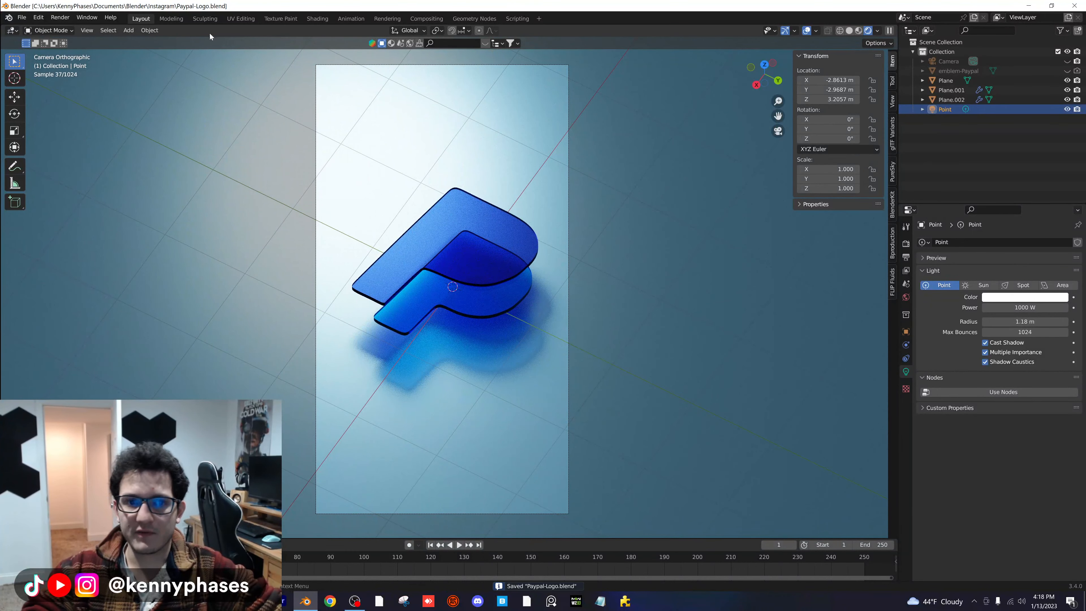
- Add an area light beside the two P's rounded bowls and rotate it to -90° about X
left_click(129, 31)
mouse_move(195, 159)
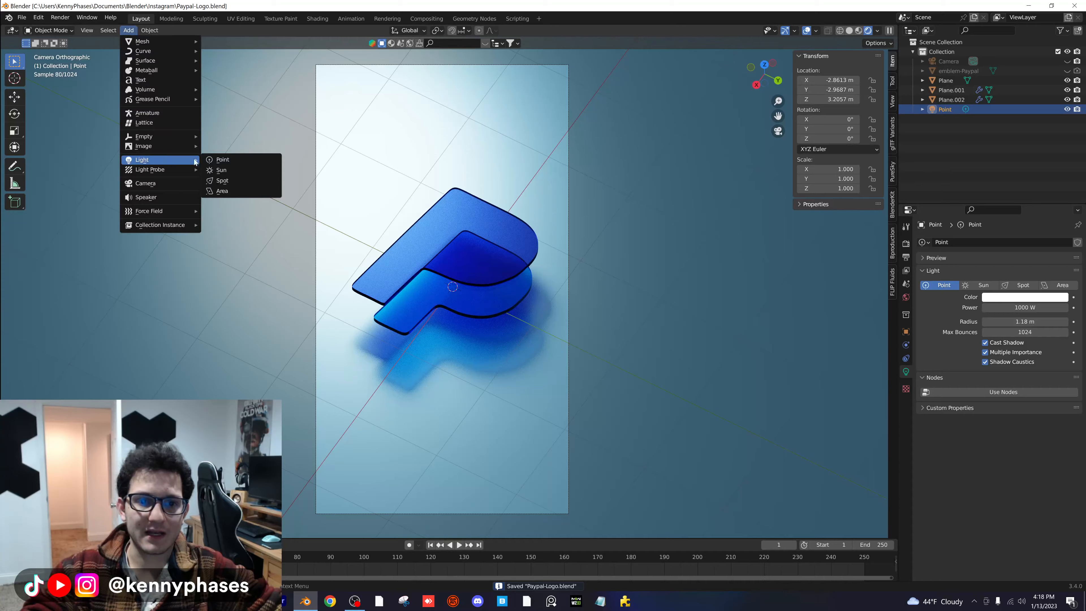
left_click(245, 191)
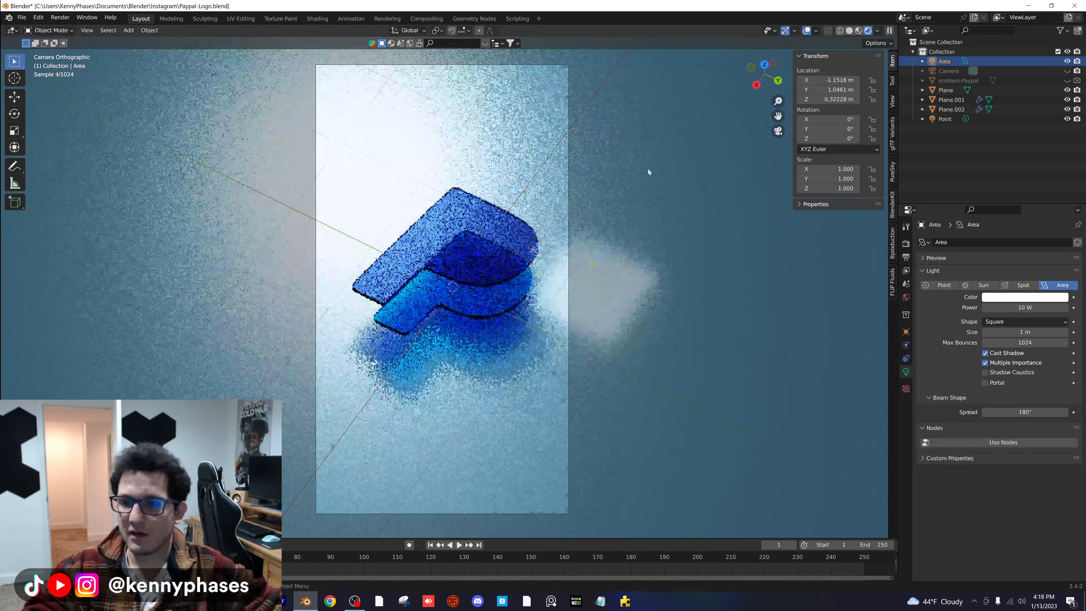
scroll(649, 172, "down", 1)
left_click_drag(821, 119, 769, 120)
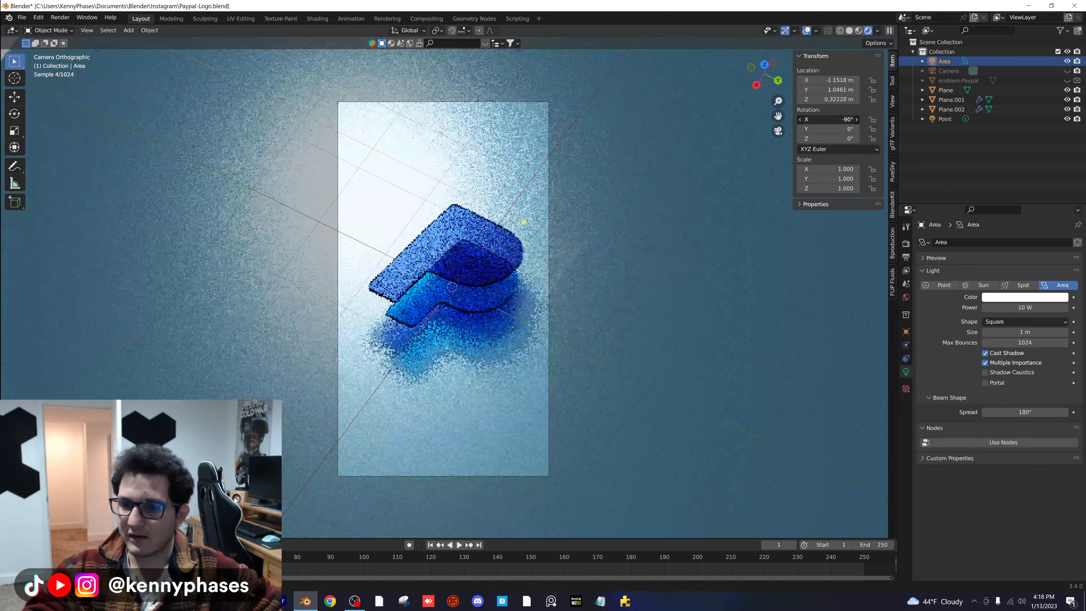
- Make the area light a rectangle of about 3.14 m by 0.518 m and set its power to 1000 W
left_click(1025, 322)
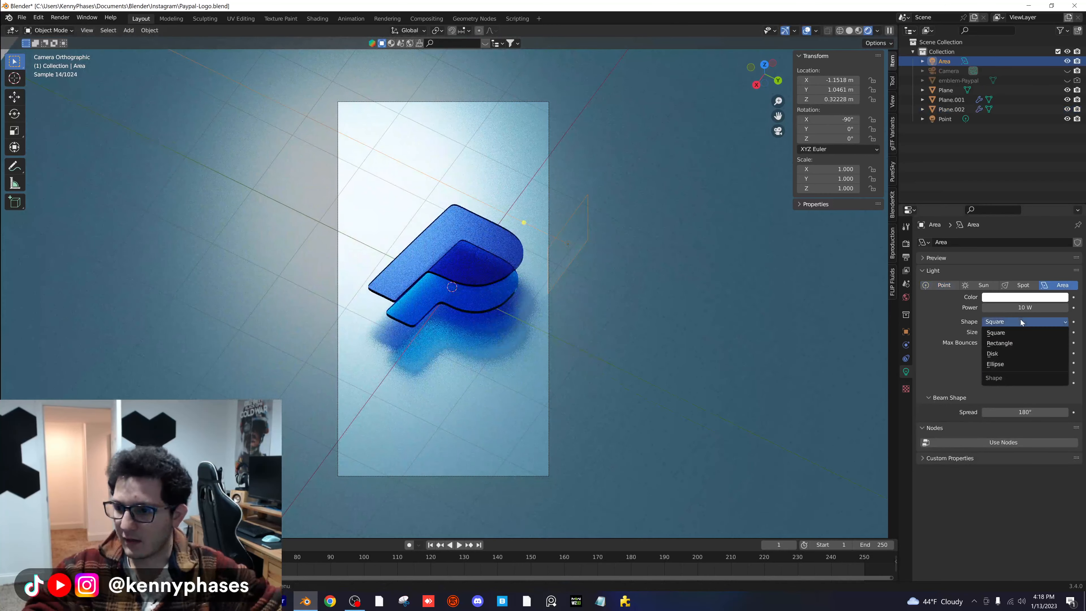
left_click(1001, 333)
left_click_drag(590, 197, 698, 129)
left_click(1012, 305)
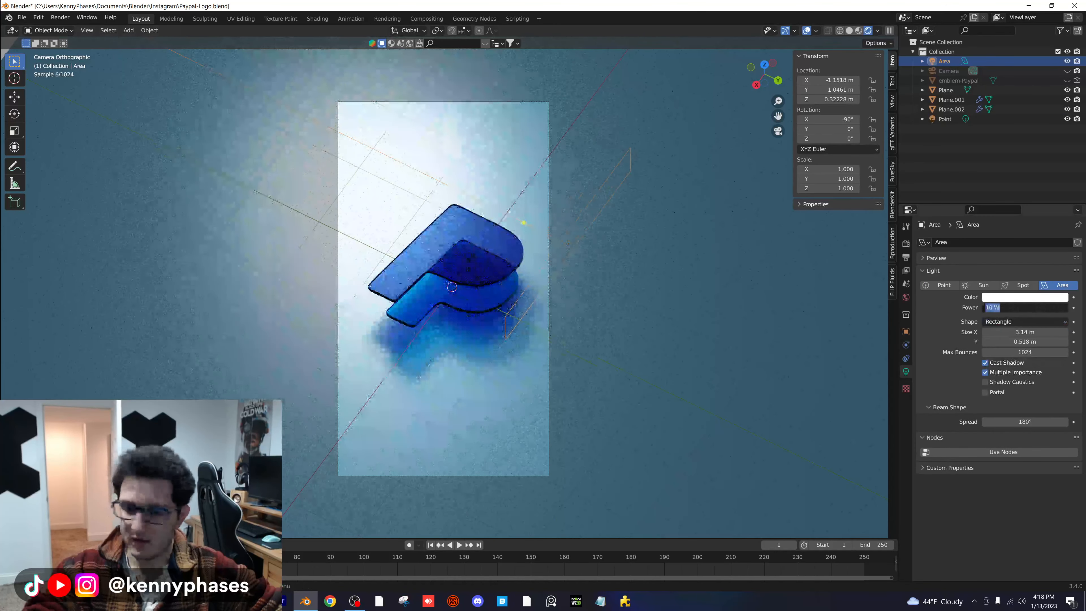
type("10")
type("g")
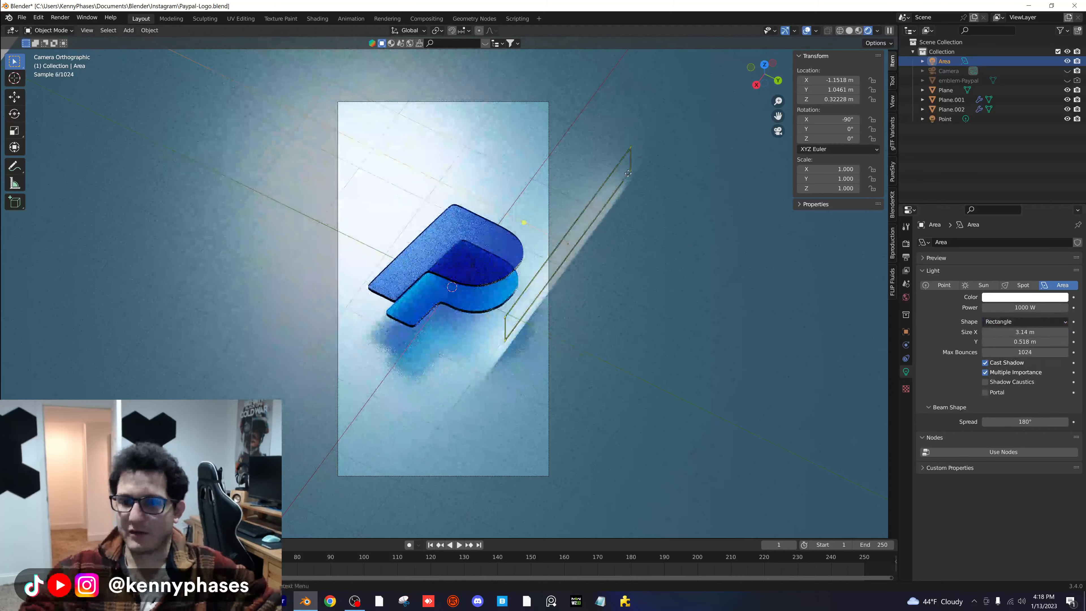
- Move the area light to about X -0.99 m, Y 1.22 m, Z 0.16 m so it lights the rounded edges of both P shapes
left_click(659, 221)
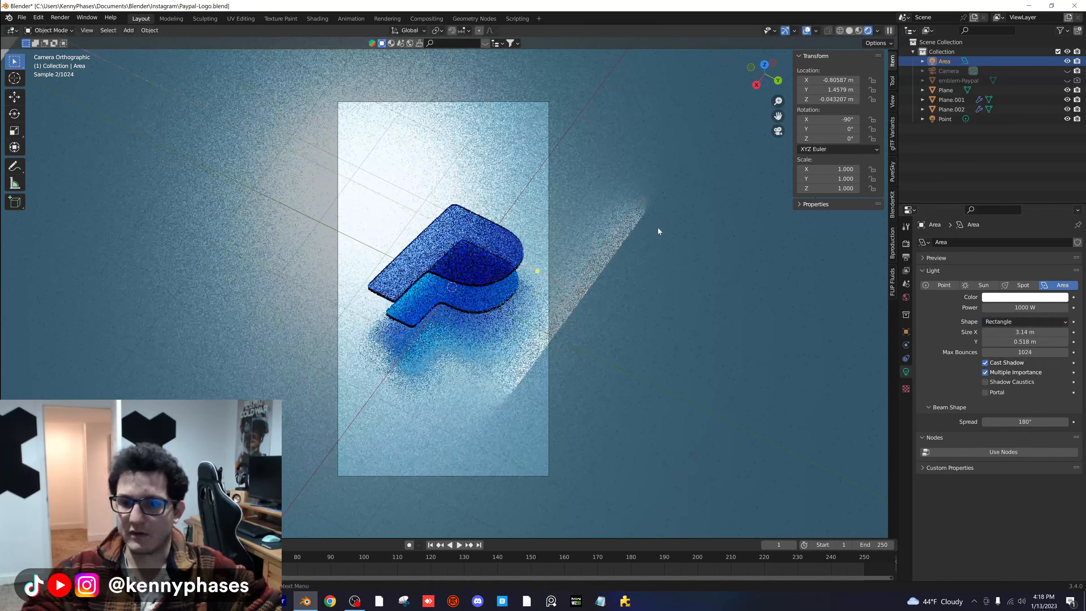
key("g")
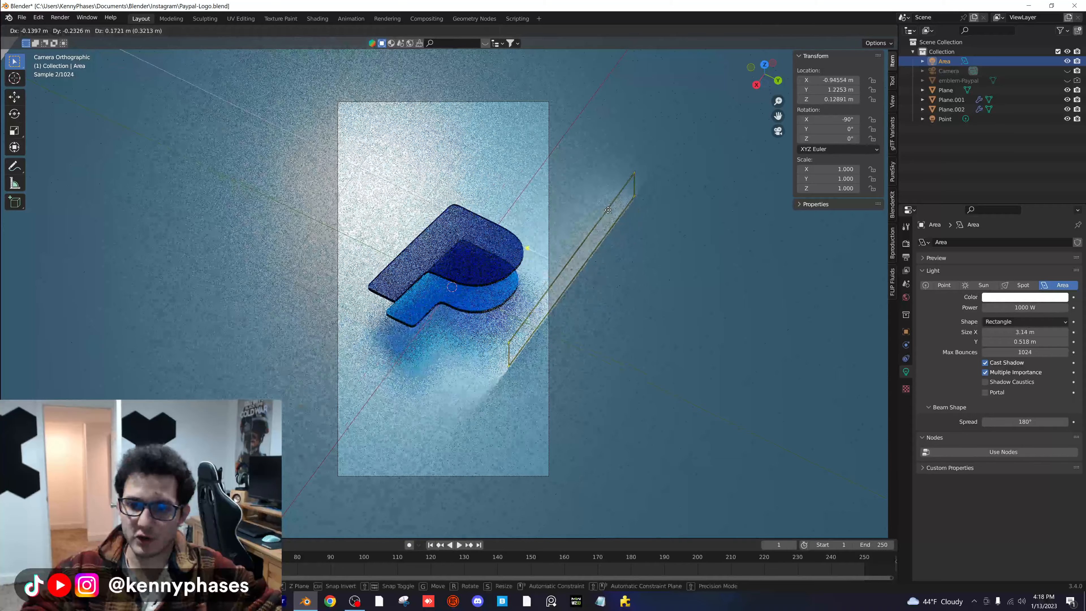
left_click(616, 224)
scroll(530, 295, "up", 5)
scroll(539, 296, "up", 4)
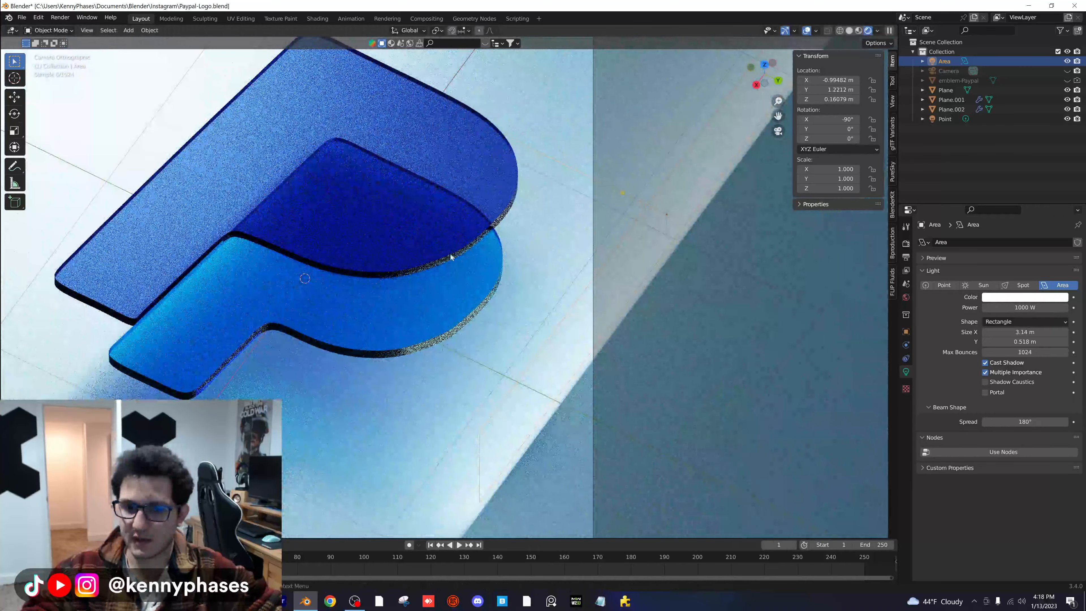
- Move the area light away from the logo to about X -0.68 m, Y 2.69 m and scale it up to about 1.734
scroll(453, 259, "down", 5)
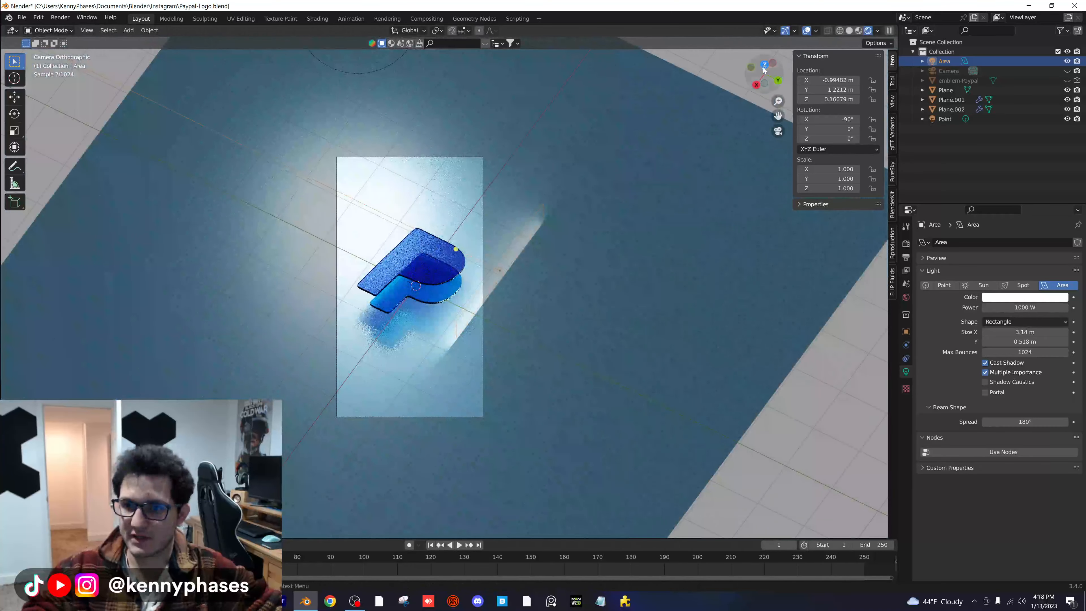
left_click(765, 64)
scroll(472, 342, "down", 9)
key("g")
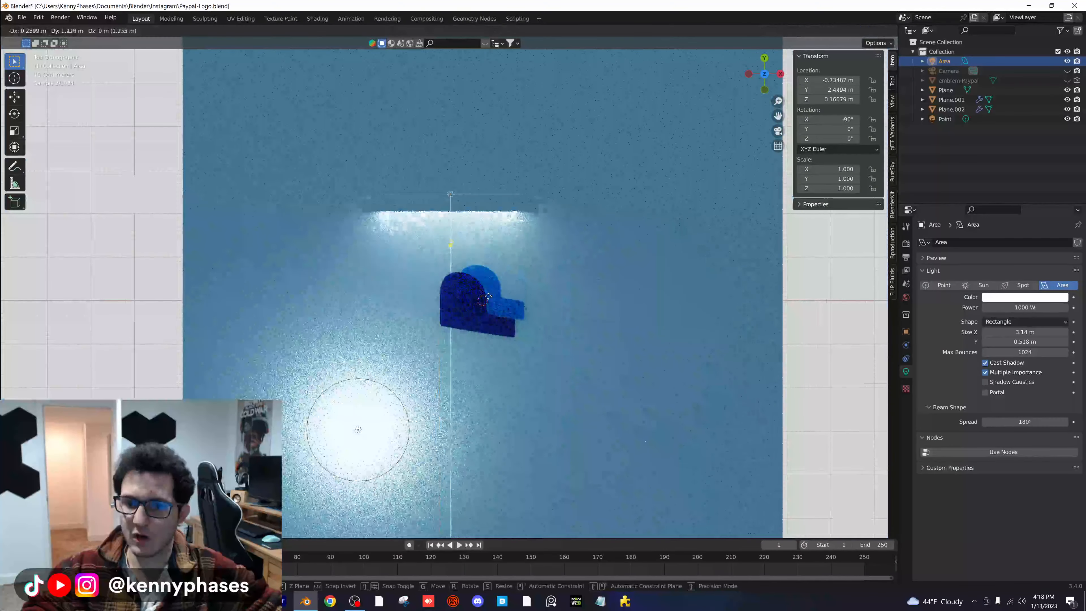
left_click(490, 287)
key("s")
left_click(599, 211)
key("KP_0")
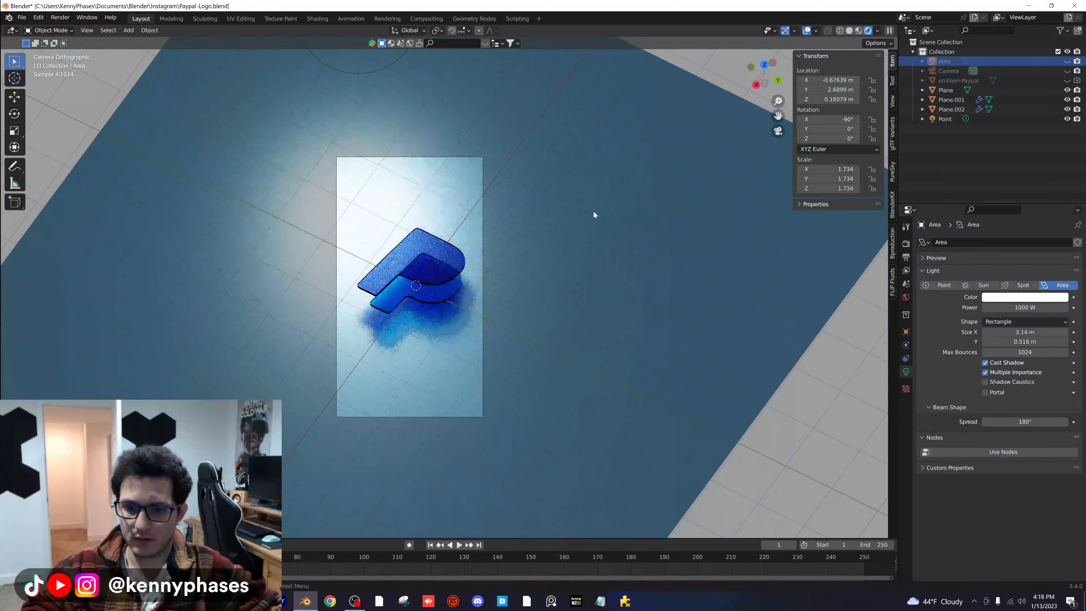
- Reposition the area light at about X -0.87 m, Y 2.60 m, Z 0.48 m and set its power to 3000 W
key("ctrl+z")
key("g")
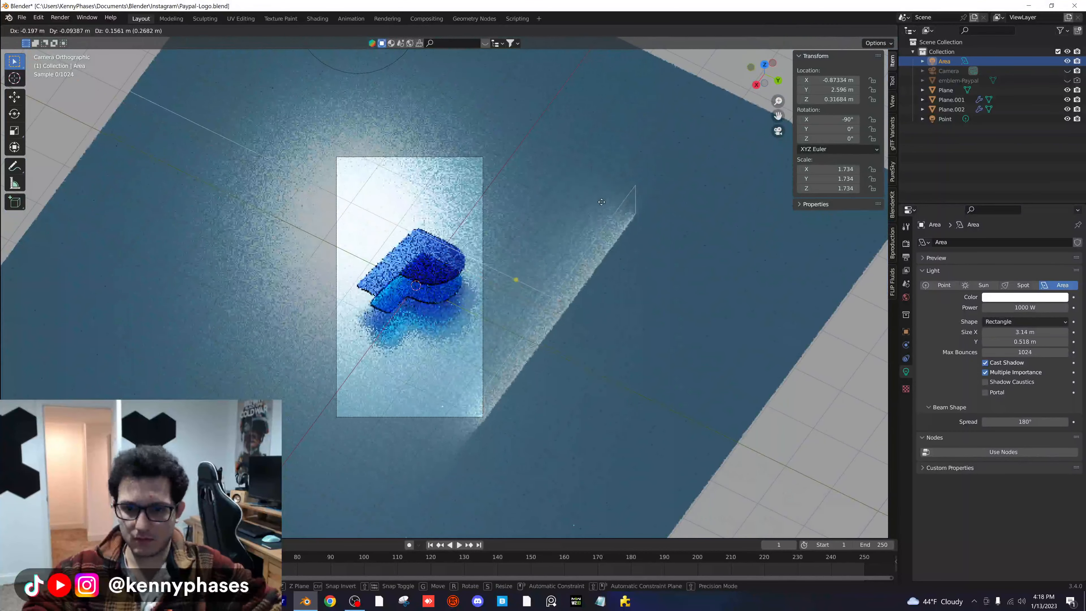
left_click(600, 201)
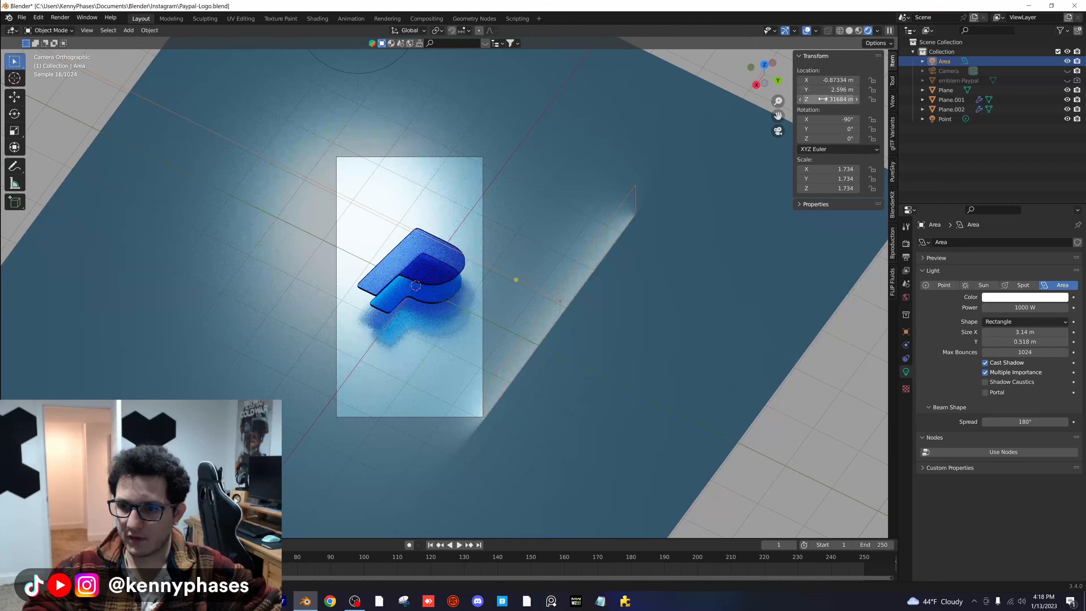
mouse_move(822, 98)
left_mouse_down()
mouse_move(833, 99)
mouse_move(821, 98)
left_mouse_up()
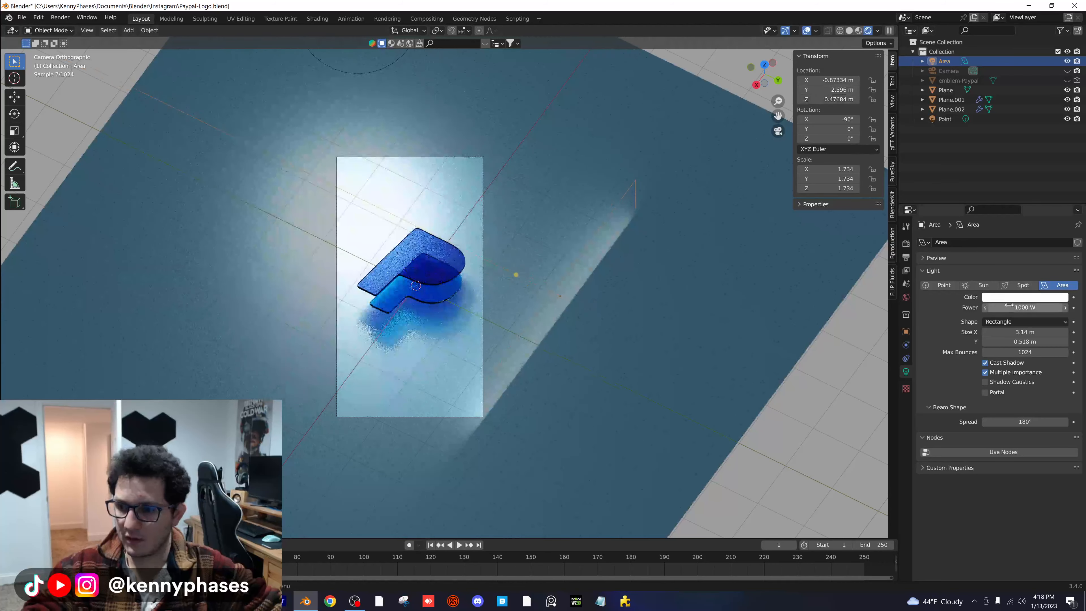
type("3000")
key("Return")
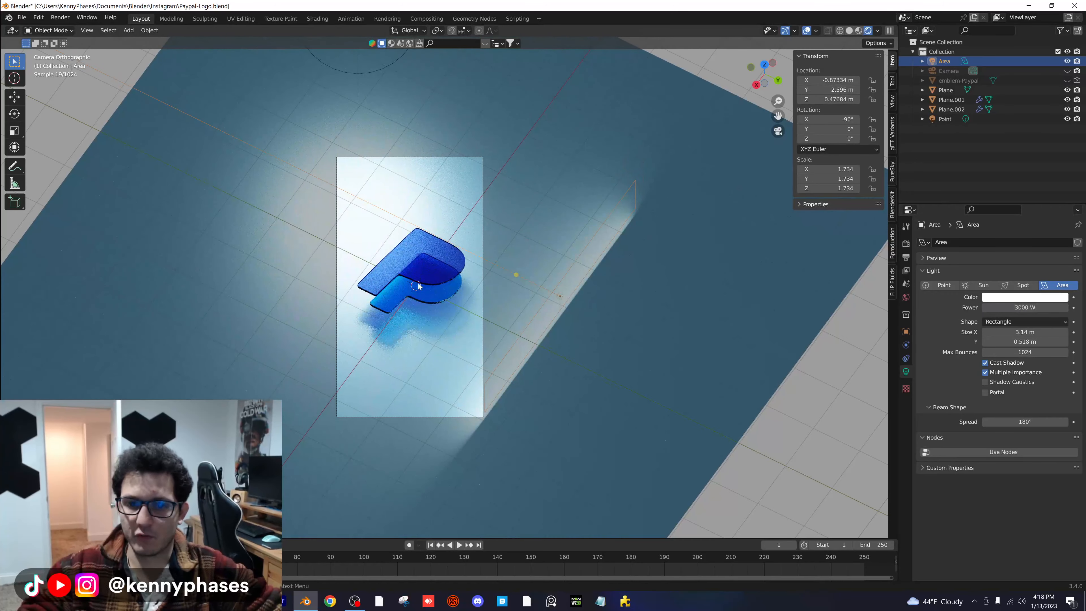
- Rotate the area light 30.5° about Z, move it to about X -0.88 m, Y 1.74 m, Z 0.80 m, and save the file
scroll(418, 282, "up", 2)
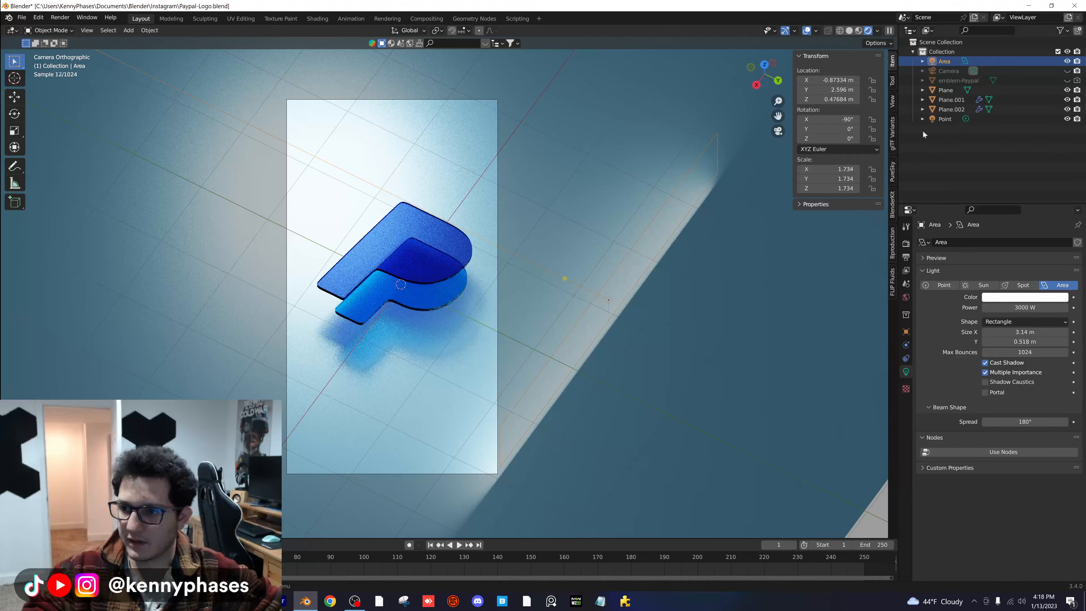
left_click_drag(835, 137, 848, 138)
key("g")
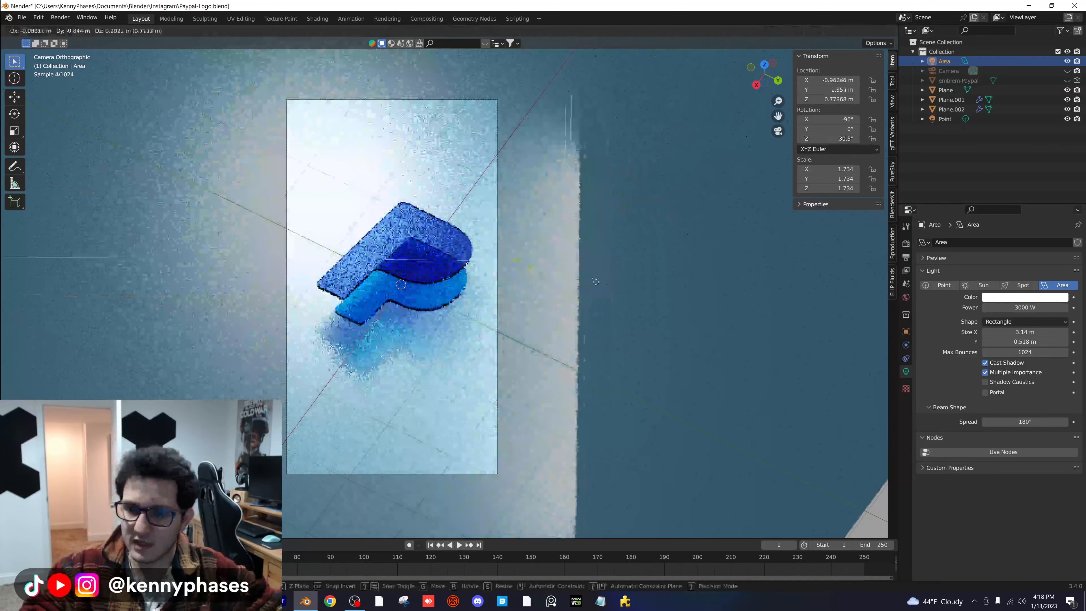
left_click(583, 278)
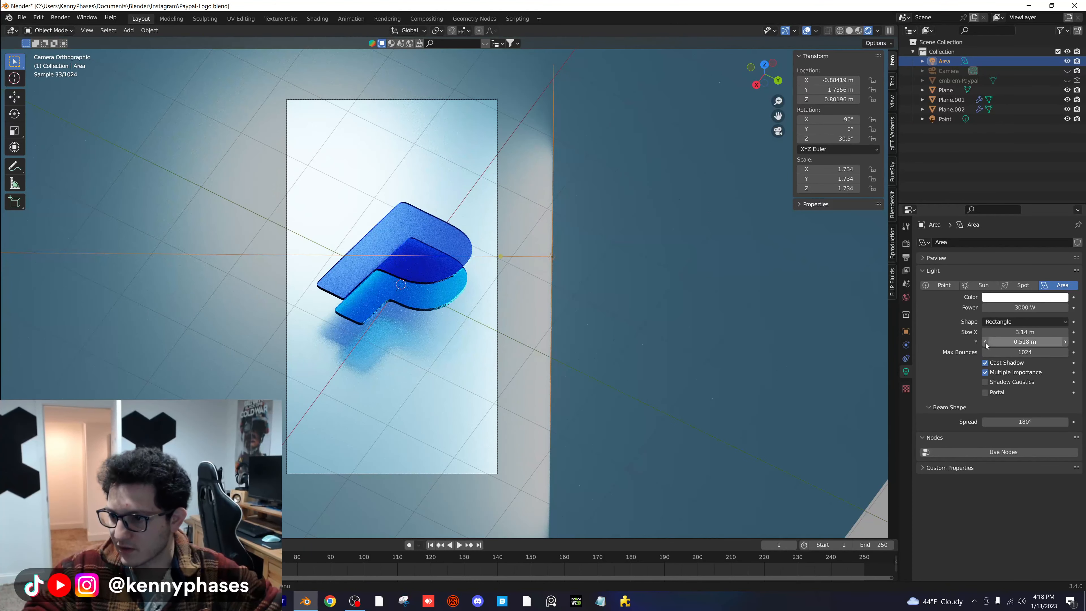
key("ctrl+s")
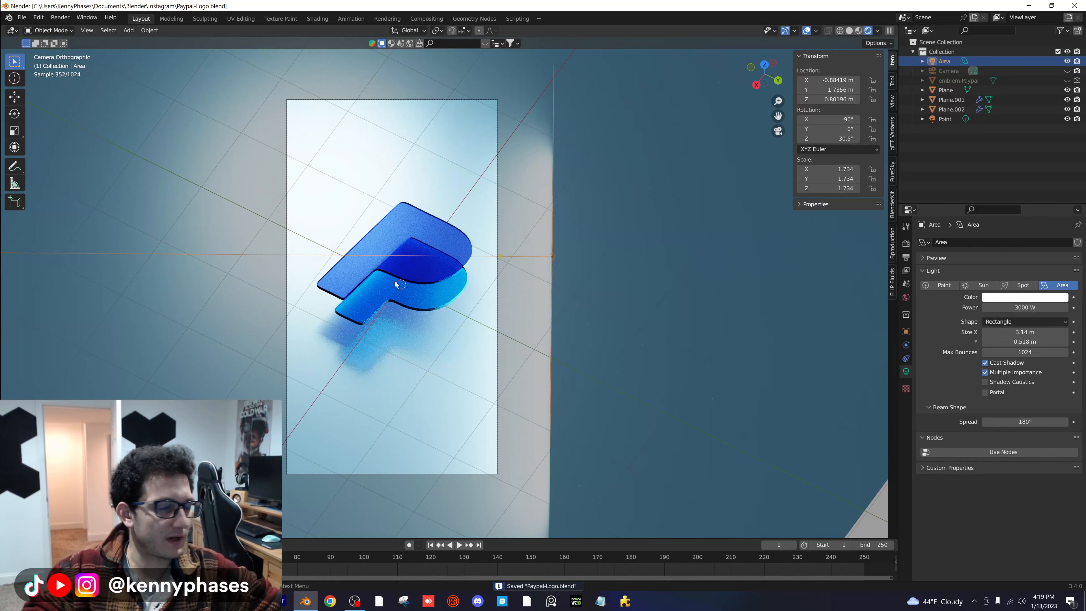
- Toggle the point light and the area light off and on in turn to compare their effect on the logo
middle_click_drag(432, 279, 474, 278, "shift")
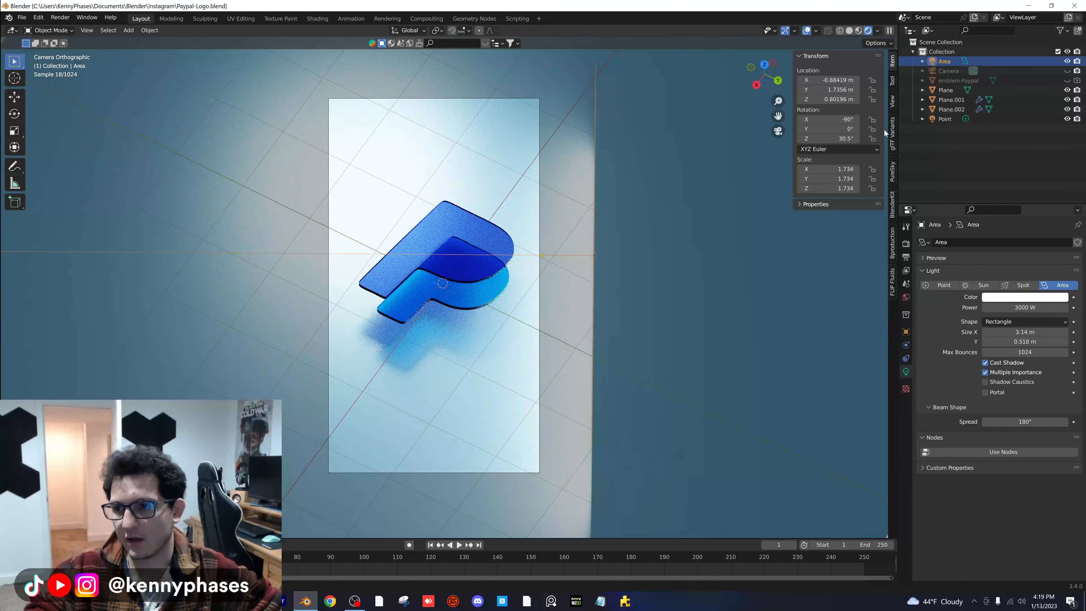
left_click(1044, 119)
left_click(1068, 120)
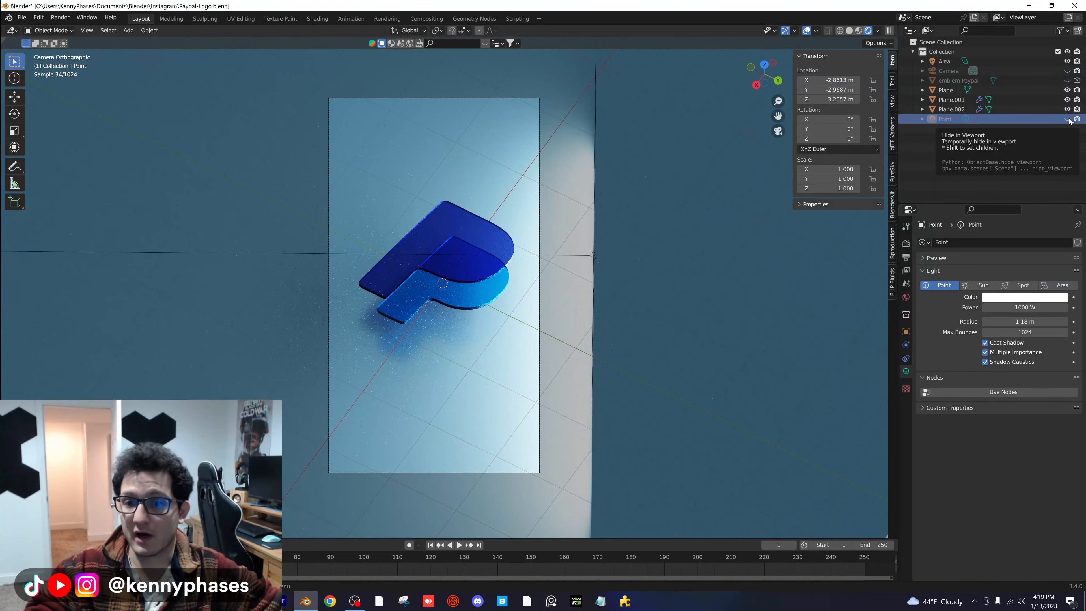
left_click(1068, 120)
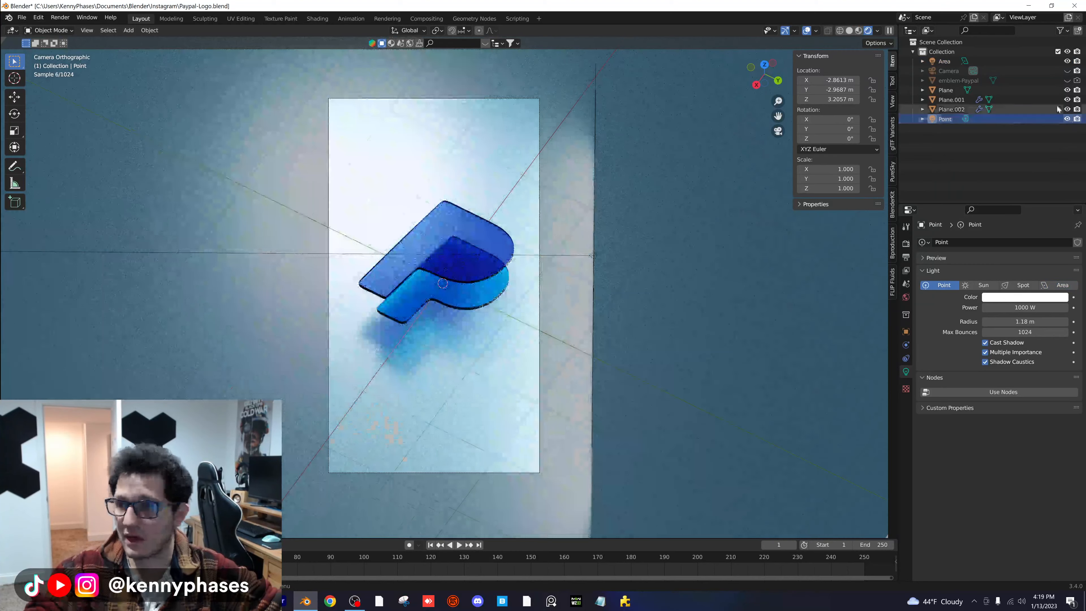
left_click(1067, 62)
left_click(1067, 62)
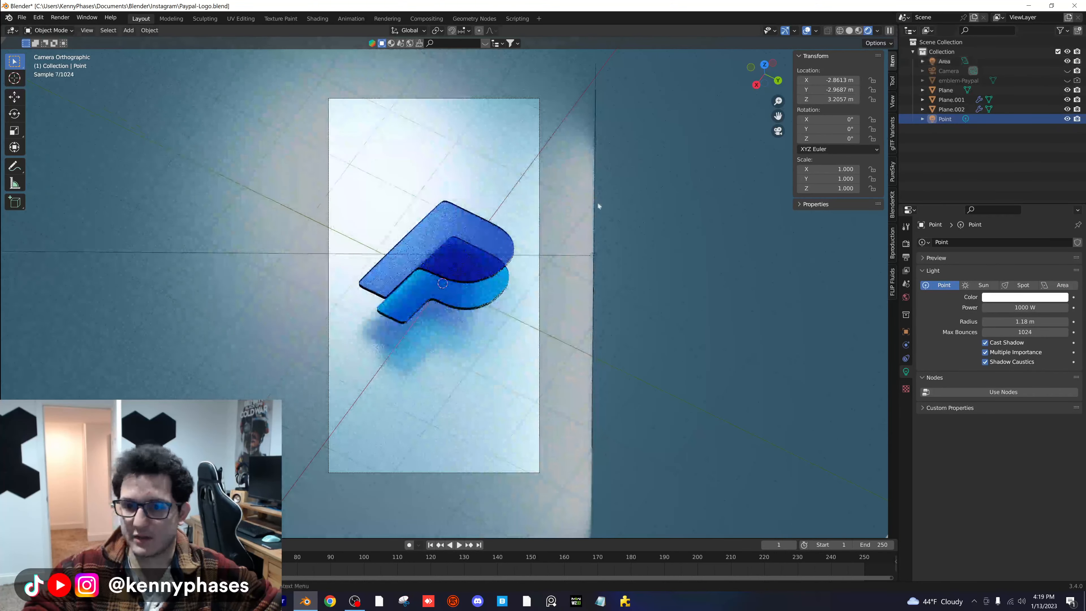
- Shorten the area light's X size to about 0.535 m
left_click(592, 251)
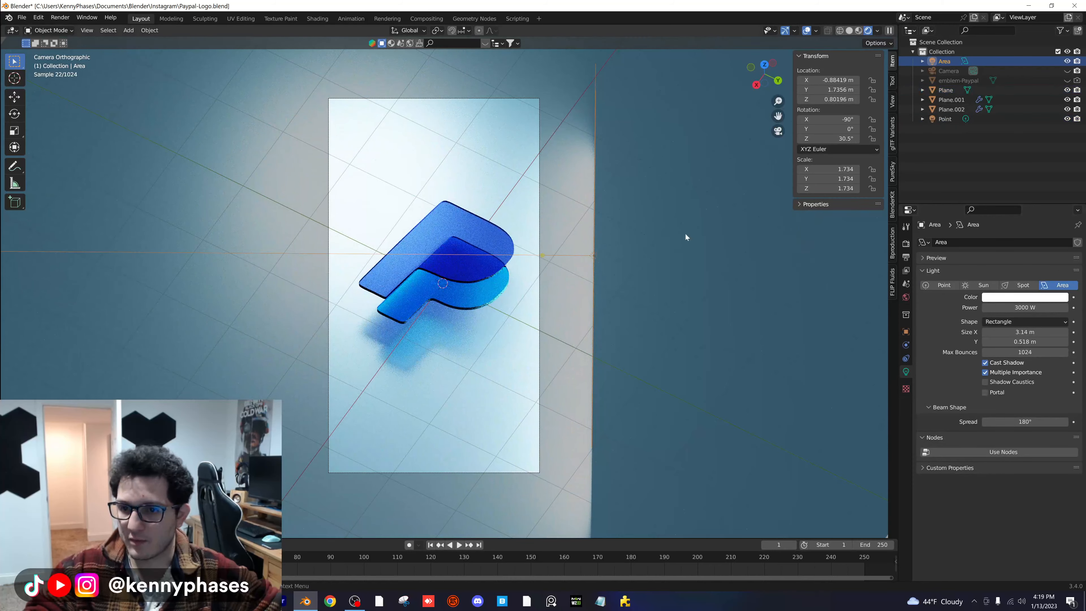
left_click_drag(1025, 342, 924, 332)
key("ctrl+z")
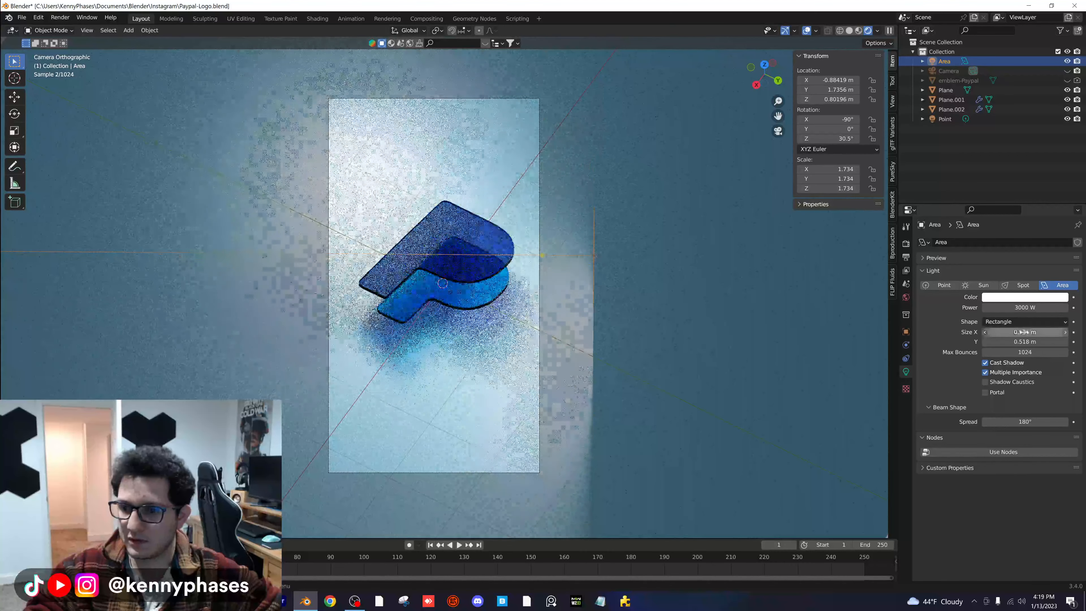
- Set the area light's power to 2000 W and change its color to a bright cyan blue
left_click(1026, 307)
type("20")
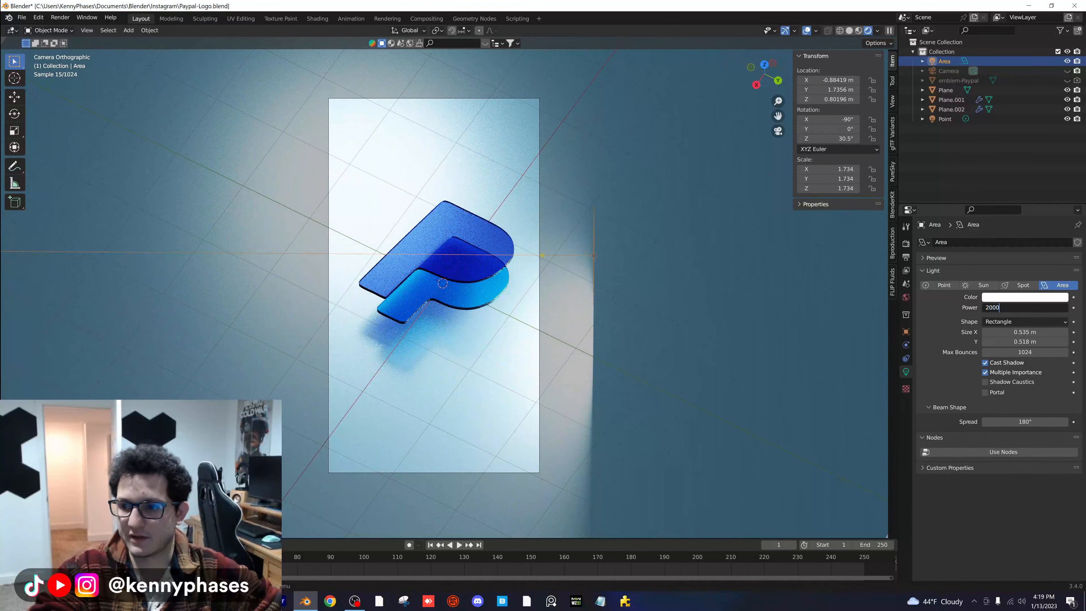
key("Return")
left_click(1016, 299)
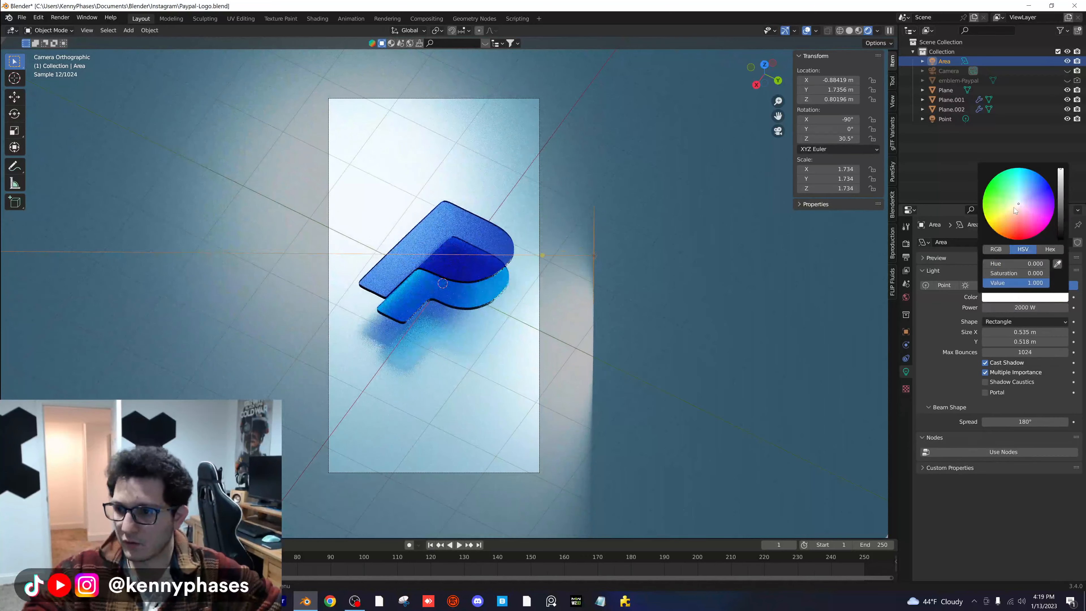
mouse_move(1014, 209)
left_mouse_down()
mouse_move(989, 224)
mouse_move(988, 184)
mouse_move(1027, 169)
left_mouse_up()
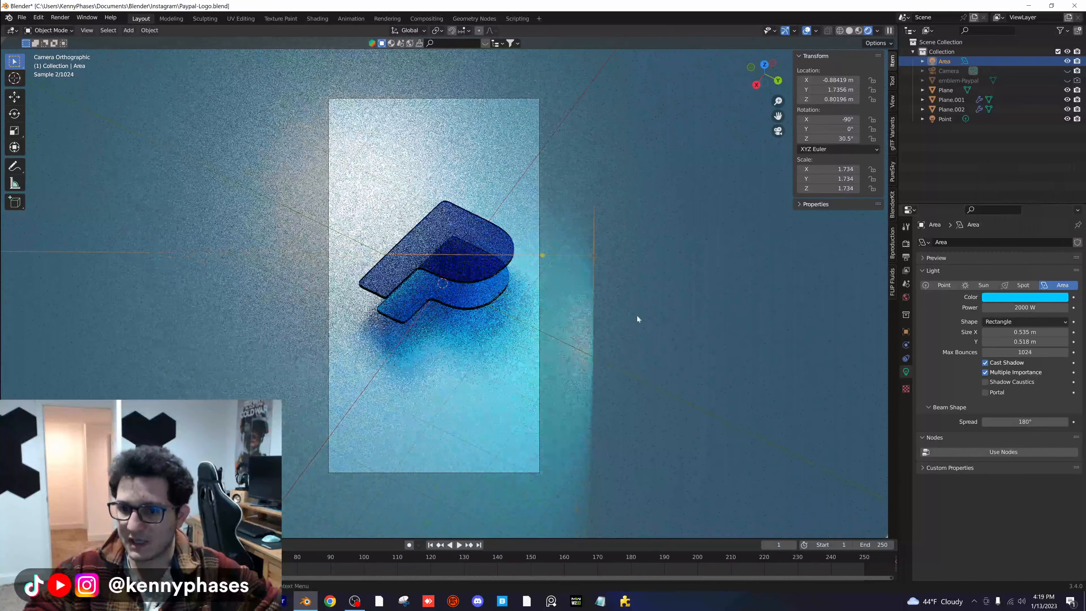
- Move the area light to about X -1.06 m, Y 1.71 m, Z 0.92 m and lengthen its X size to about 4.01 m
key("g")
left_click(625, 305)
mouse_move(1009, 332)
left_mouse_down()
mouse_move(1060, 332)
mouse_move(1008, 332)
left_mouse_up()
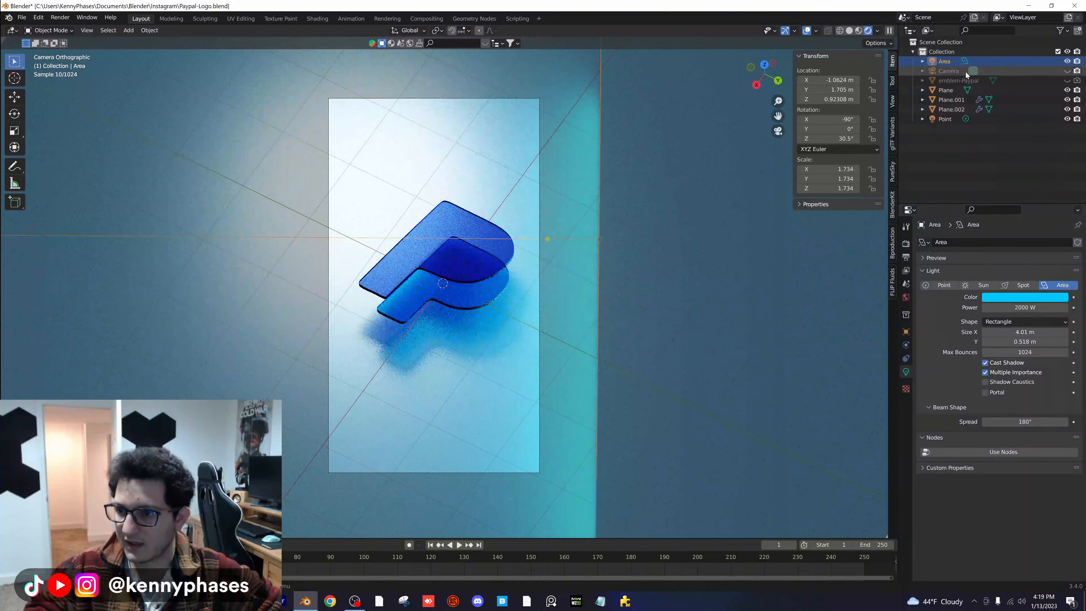
- Raise the camera's passepartout opacity to about 0.989 to darken everything outside the frame, and save the file
left_click(953, 70)
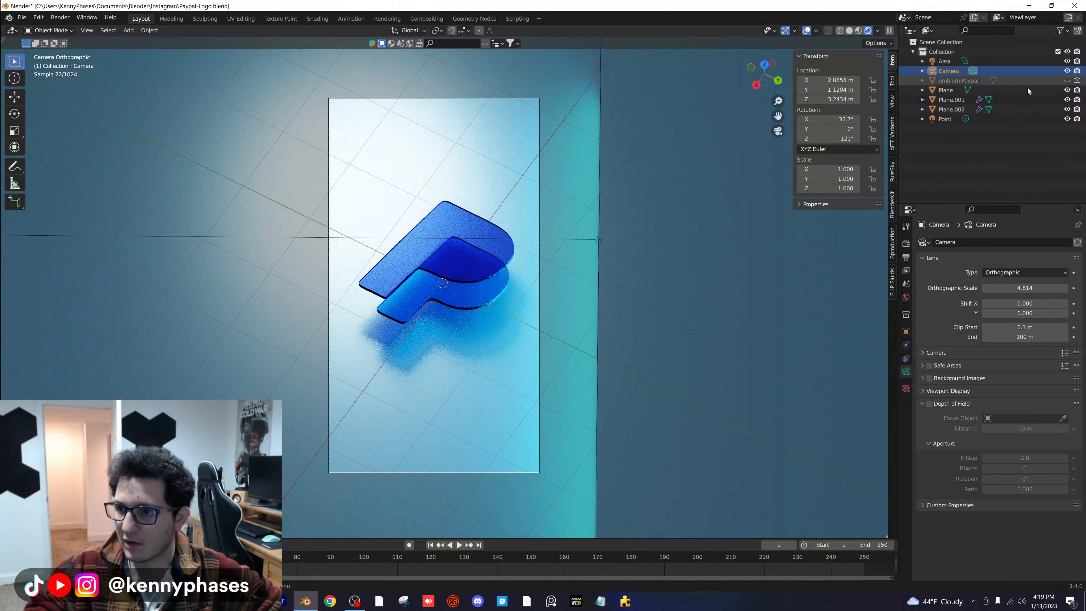
left_click(950, 393)
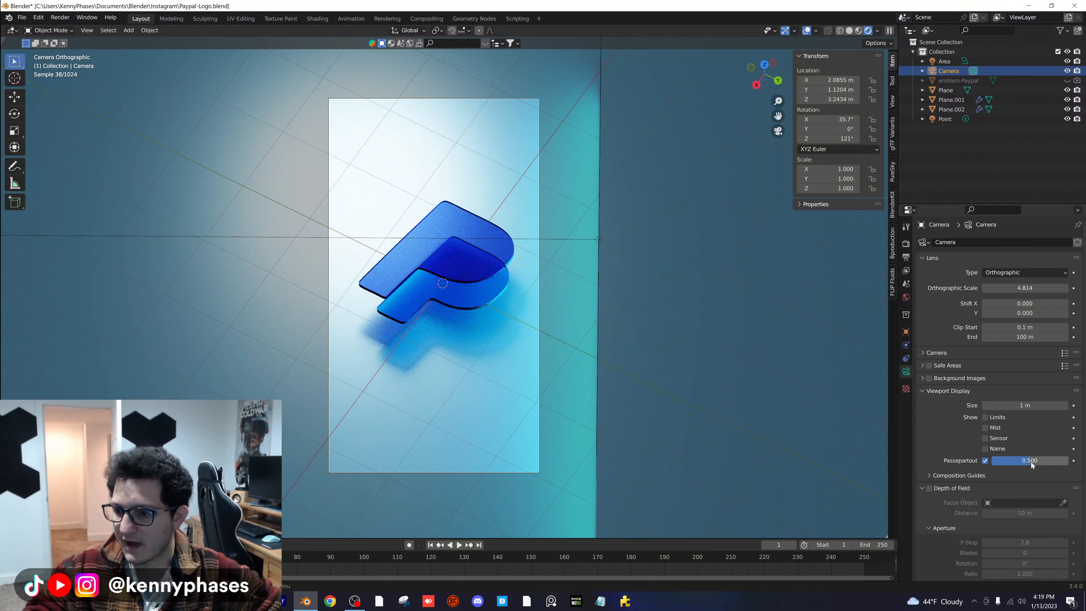
left_click_drag(1031, 461, 1067, 461)
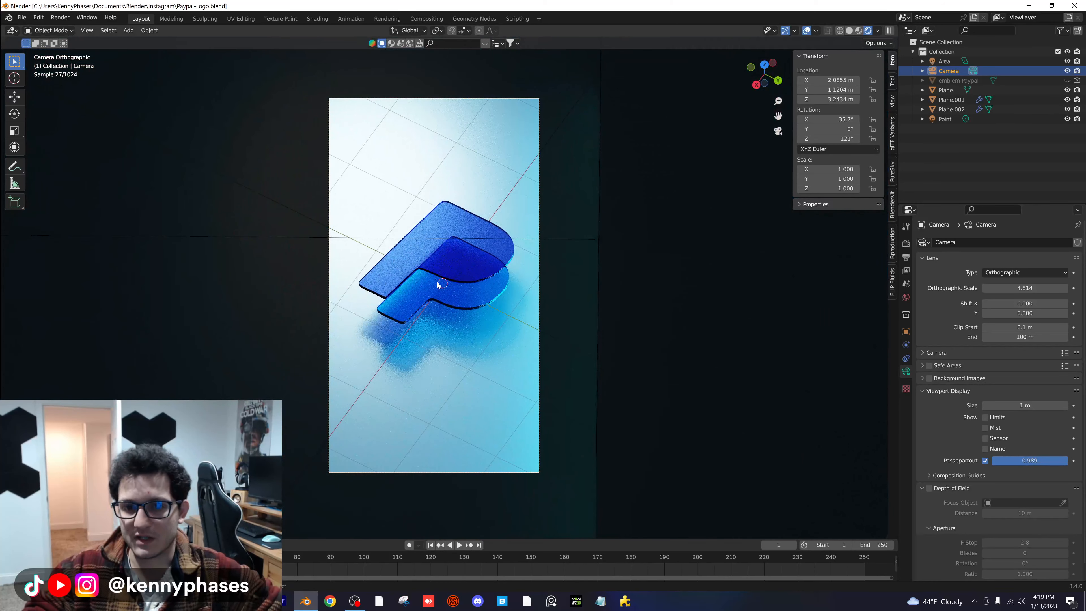
key("ctrl+s")
- Darken the floor plane's material by lowering the value of its blue base color, and save the file
left_click(466, 465)
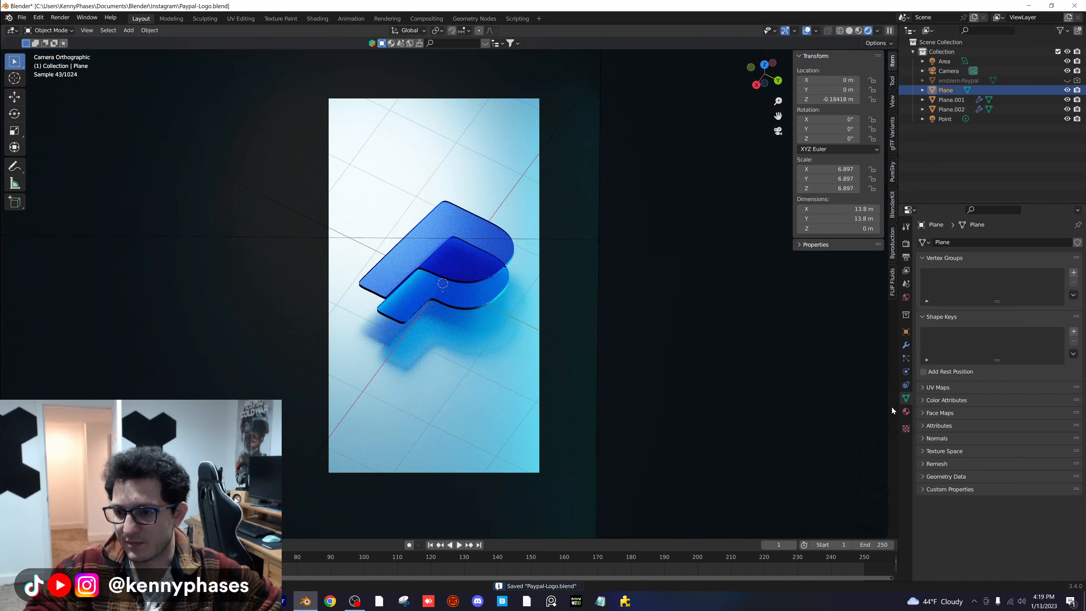
left_click(905, 411)
left_click(1047, 401)
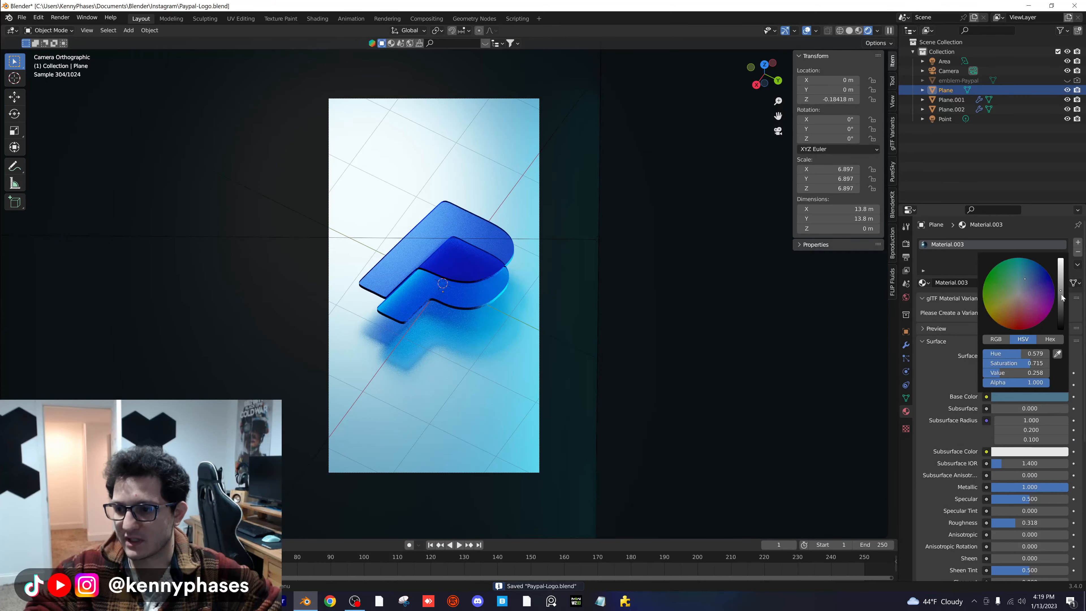
left_click_drag(1060, 290, 1061, 303)
scroll(439, 335, "up", 1)
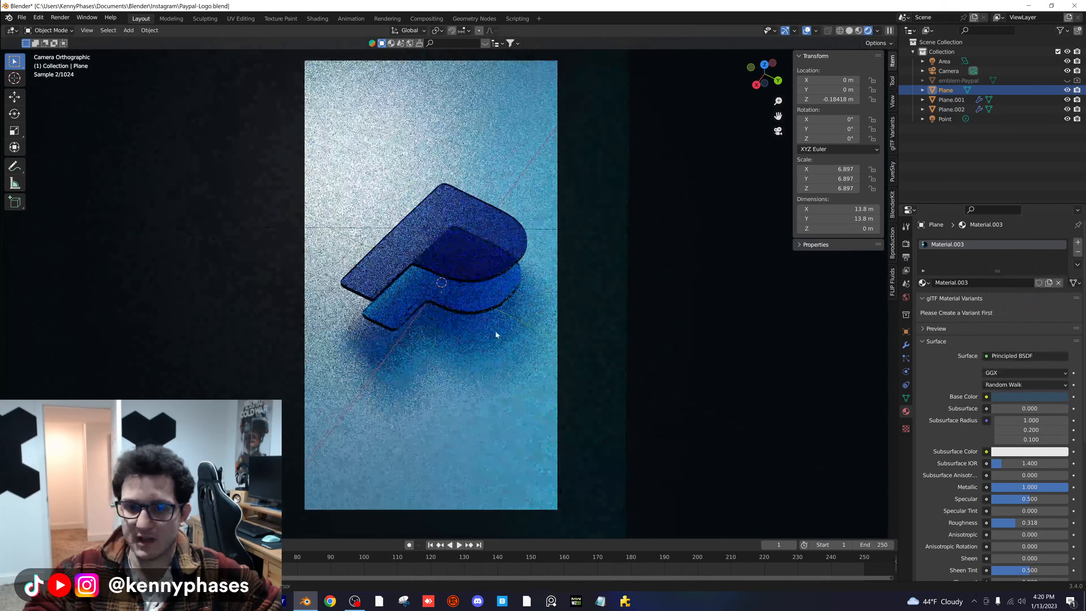
middle_click_drag(495, 330, 551, 339, "shift")
key("ctrl+s")
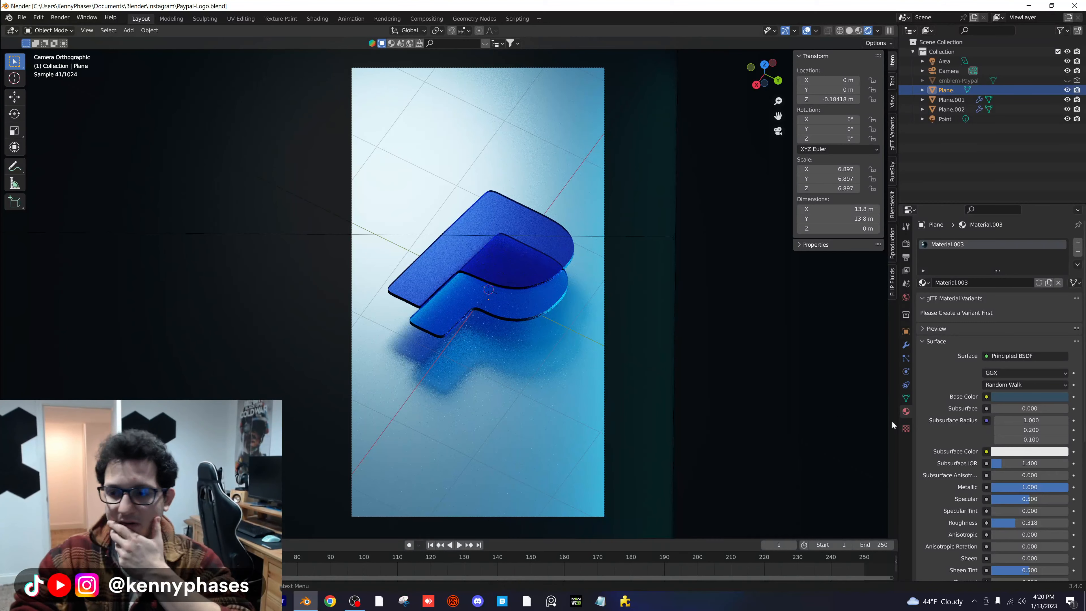
- Reduce the saturation of the floor plane's base color to a greyer blue and save the file
left_click(1031, 398)
left_click_drag(1015, 362, 997, 363)
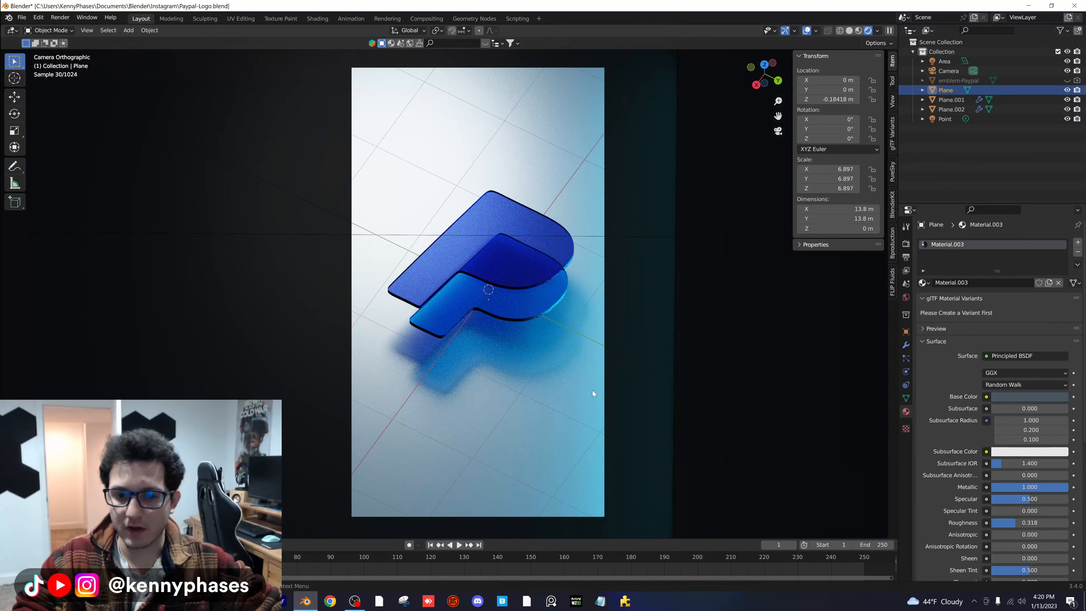
key("ctrl+s")
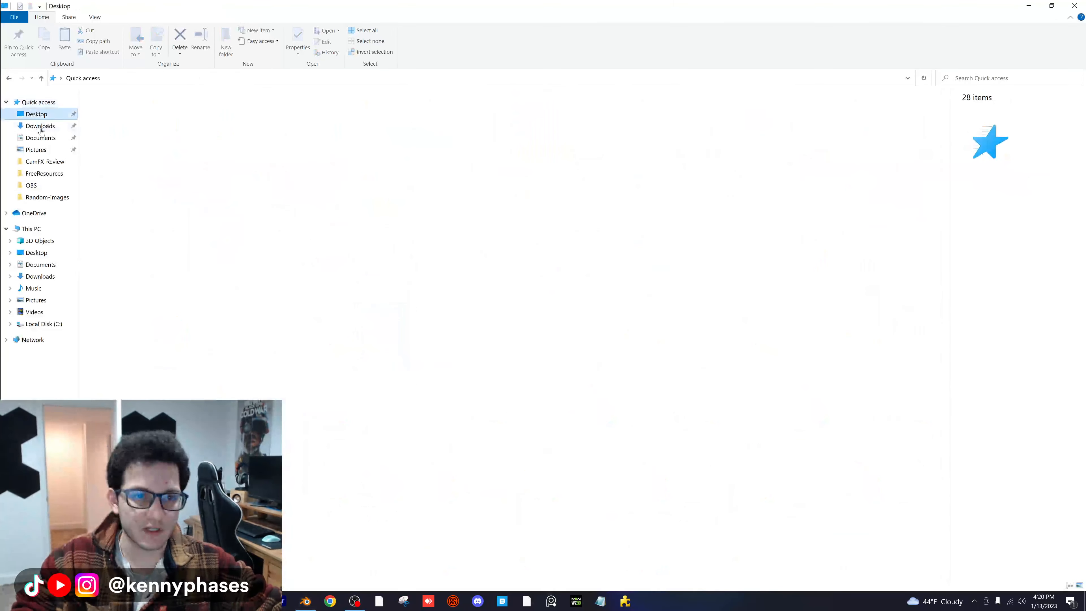
- Open emblem-Paypal.jpg from Downloads to compare the original logo's colors with the render, close the comparison and save the Blender file
left_click(41, 127)
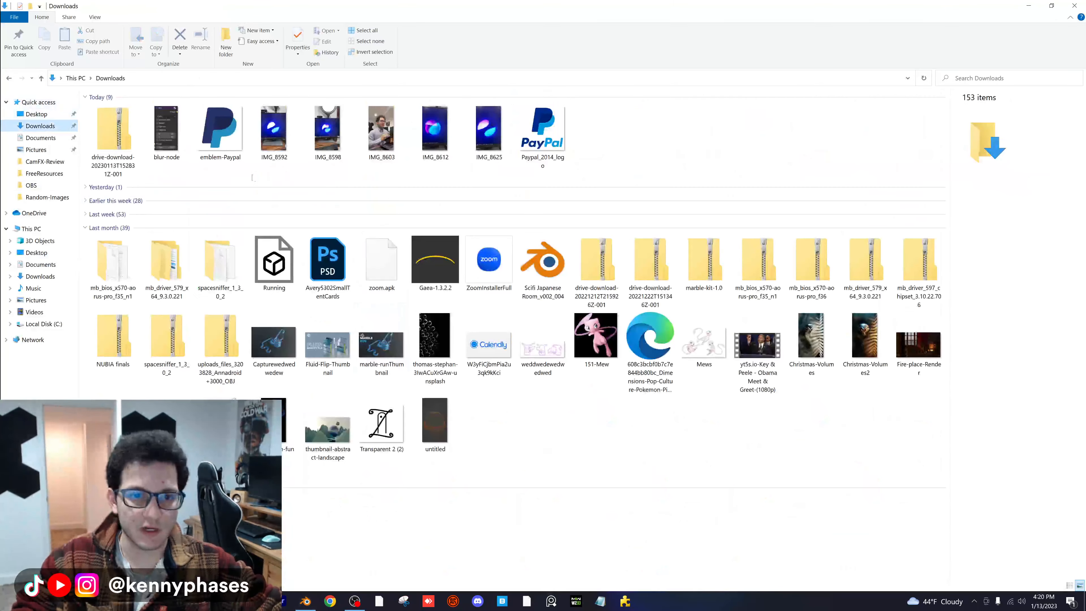
double_click(220, 131)
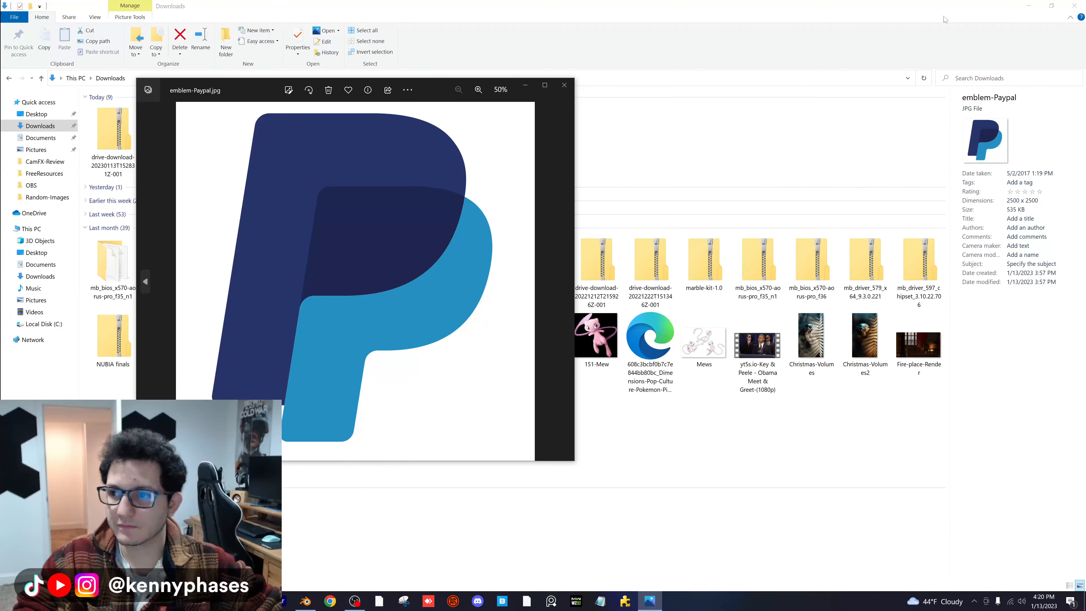
left_click(1028, 6)
left_click_drag(257, 89, 730, 108)
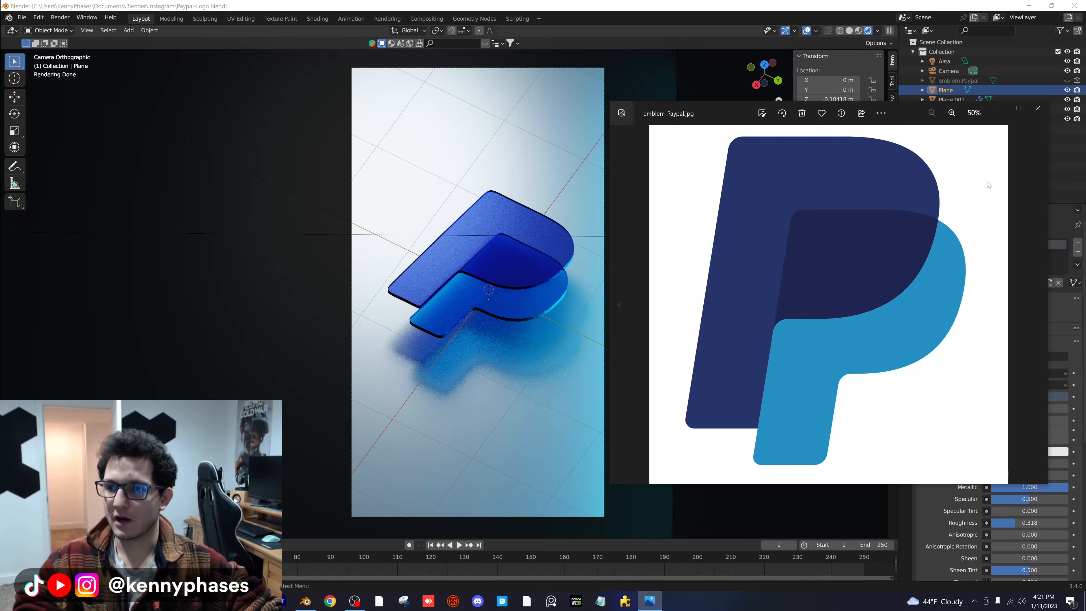
left_click(999, 109)
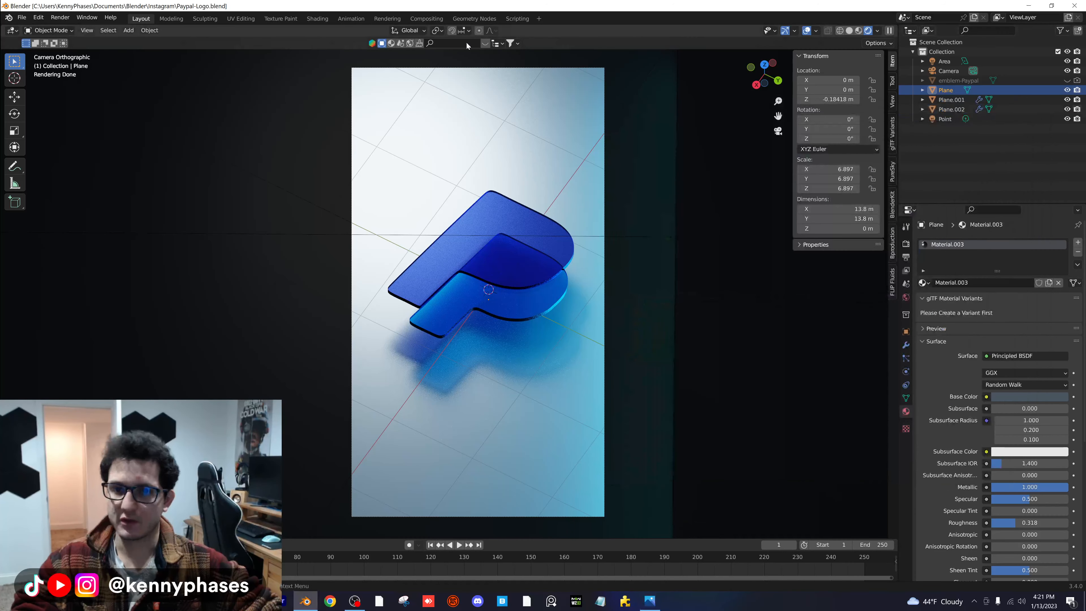
key("ctrl+s")
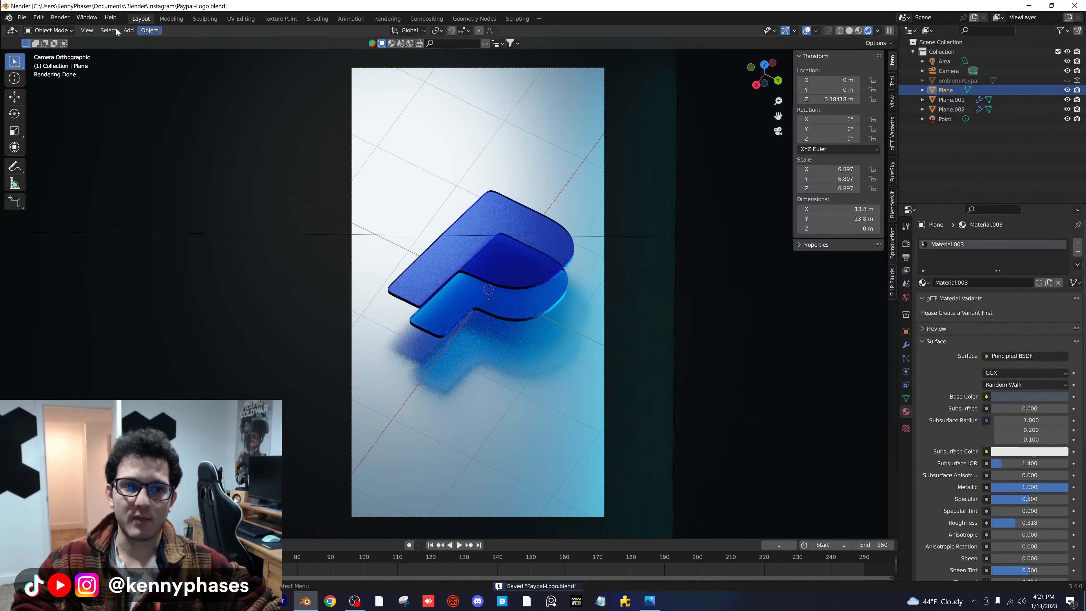
- Start a second Blender instance and bring up its file browser for opening an existing file
left_click(22, 17)
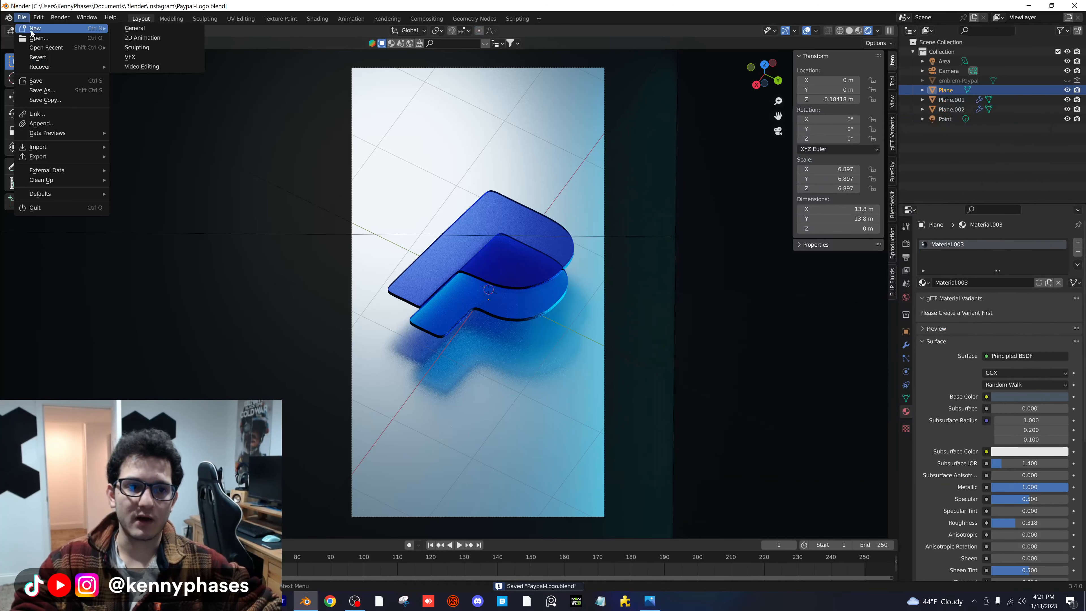
left_click(22, 17)
right_click(303, 604)
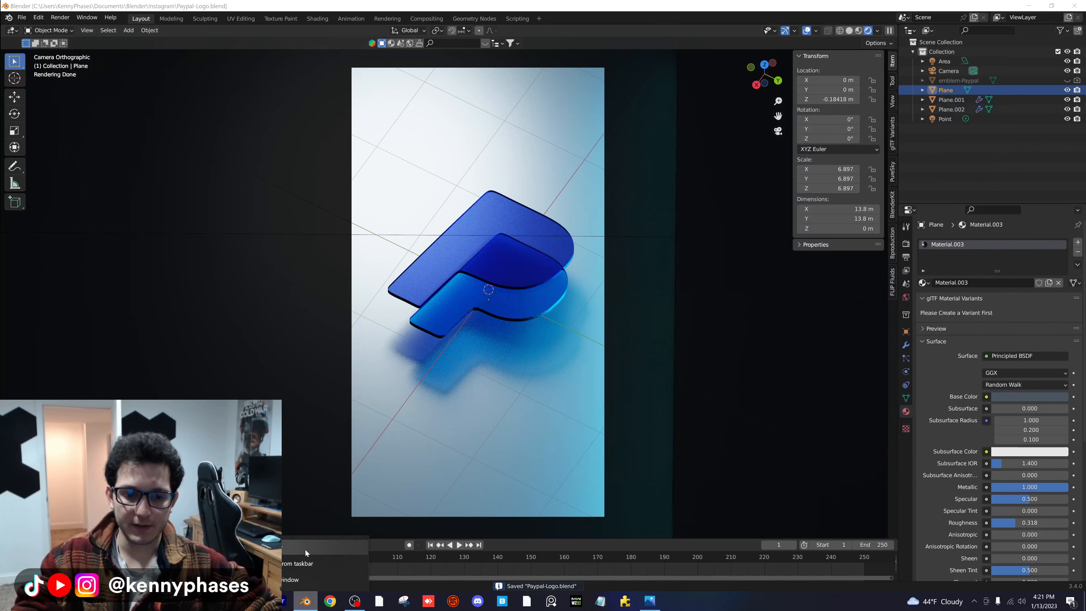
left_click(305, 552)
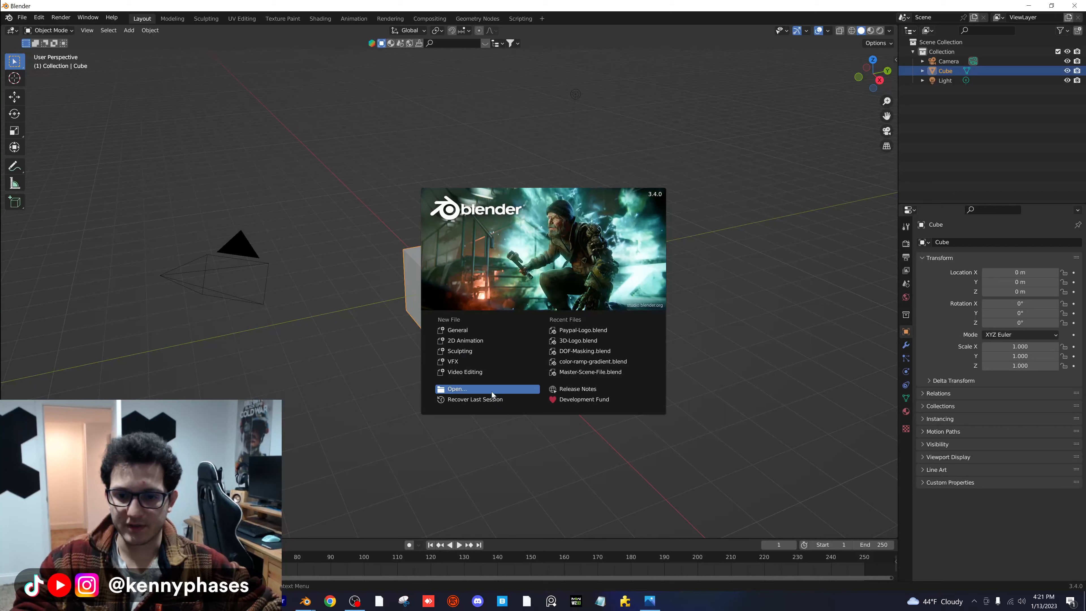
left_click(493, 391)
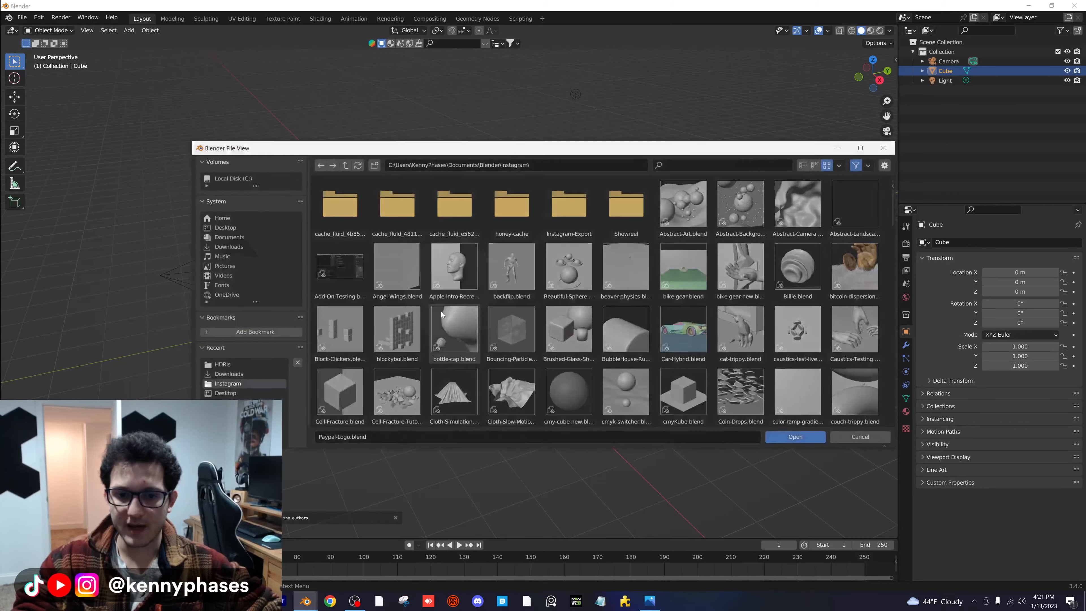
- Open Realtime_Materials.blend from the Blender documents' Material_Library folder in the second instance
left_click(343, 167)
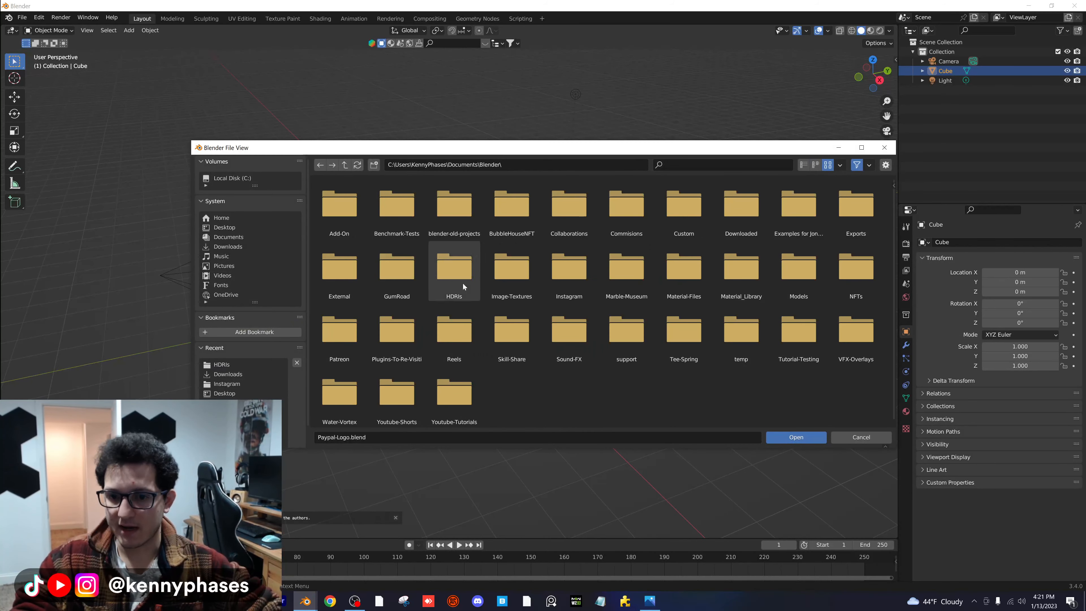
double_click(680, 266)
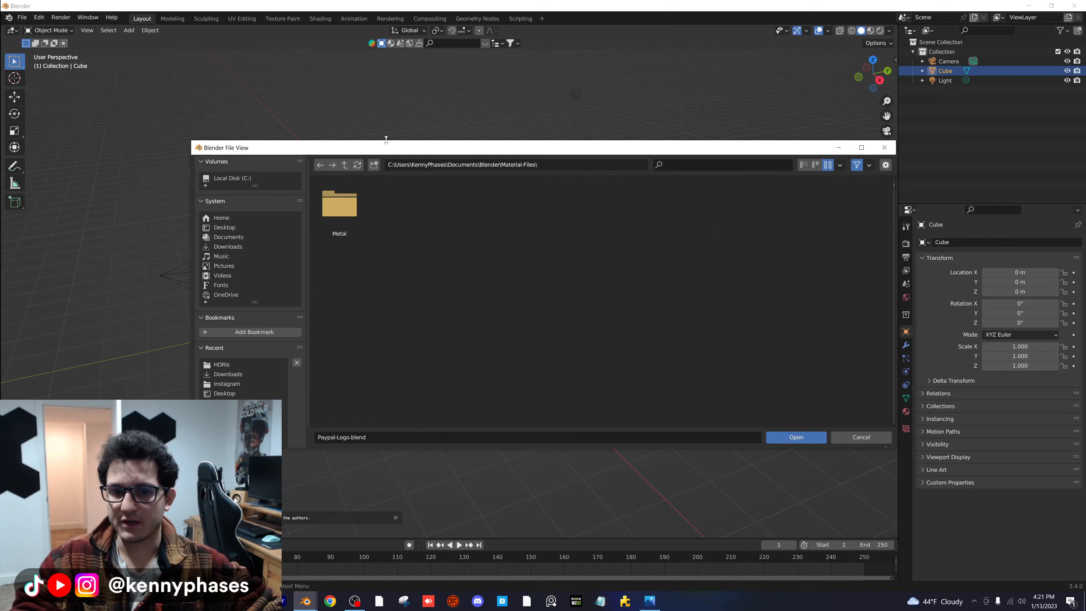
left_click(346, 166)
double_click(753, 286)
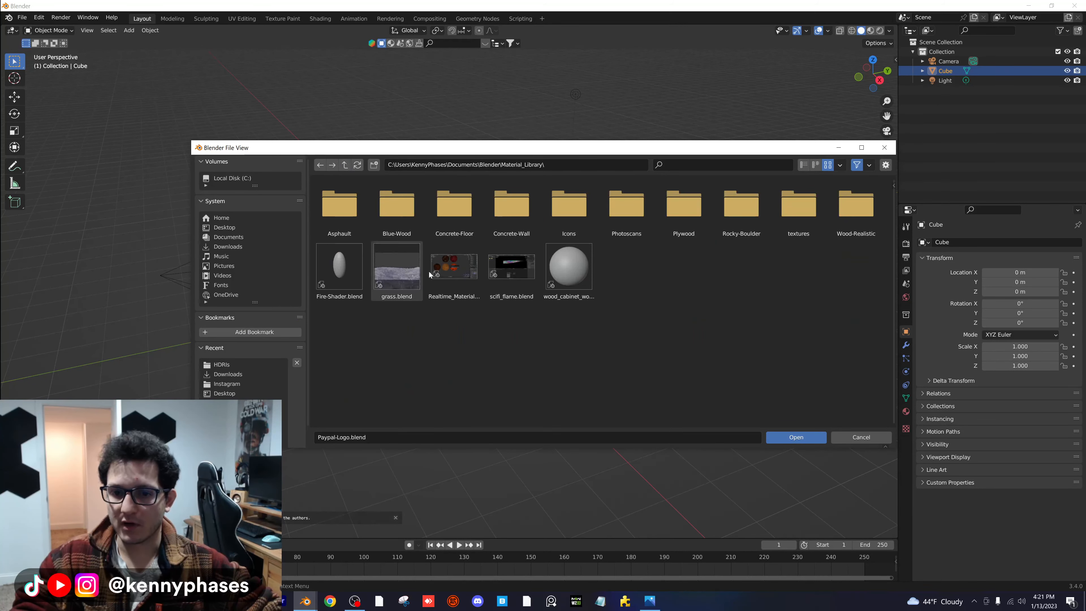
left_click(467, 268)
double_click(468, 268)
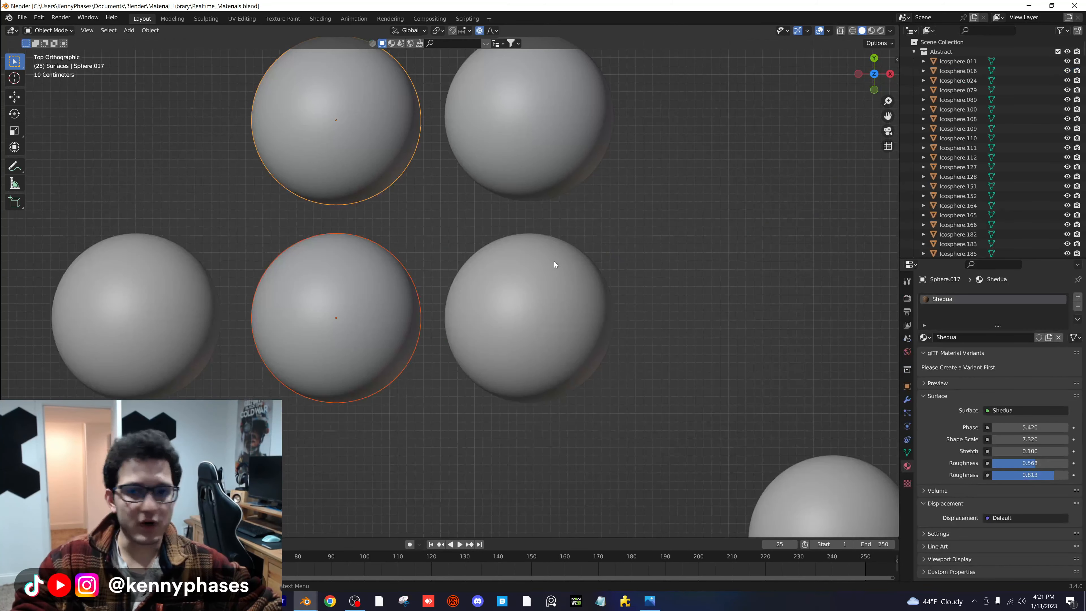
- Find the Scifi Metal sphere and the tiled Blocks sphere beside it in the rendered material library, and copy both
scroll(555, 265, "down", 1)
scroll(585, 291, "down", 10)
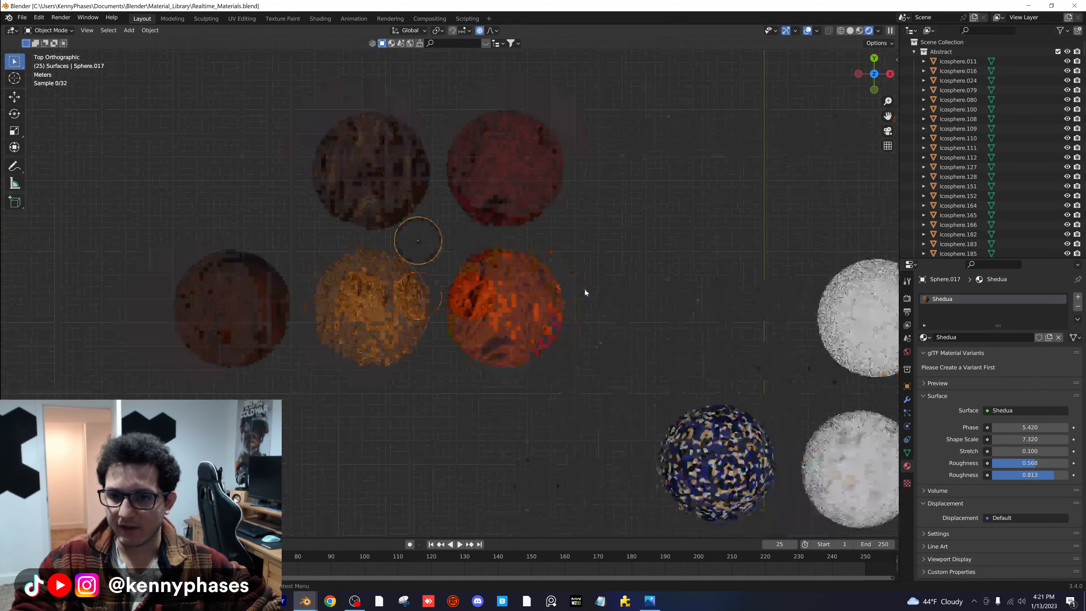
mouse_move(706, 320)
middle_mouse_down("shift")
mouse_move(414, 176)
mouse_move(531, 266)
middle_mouse_up("shift")
scroll(577, 385, "up", 4)
middle_click_drag(578, 386, 585, 142, "shift")
scroll(571, 341, "up", 3)
scroll(594, 344, "up", 3)
scroll(594, 347, "down", 1)
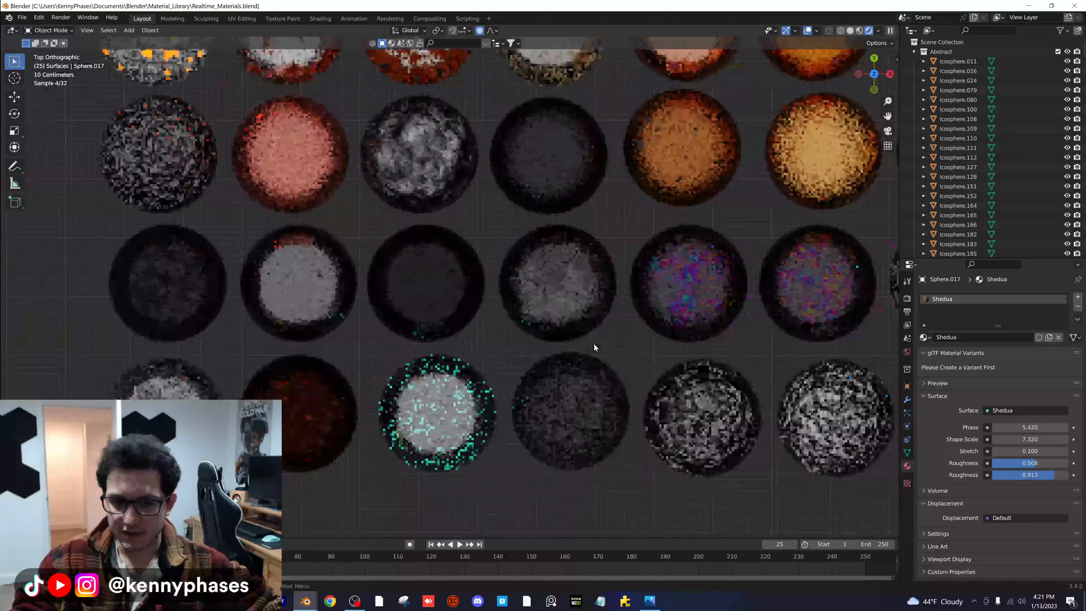
scroll(533, 337, "down", 1)
middle_click_drag(673, 374, 400, 287, "shift")
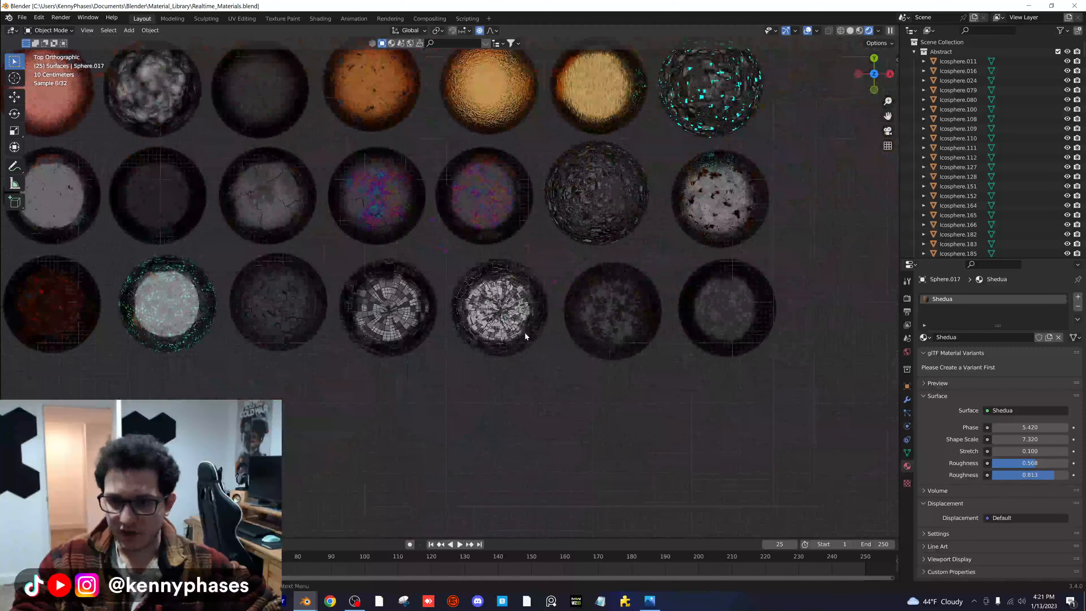
scroll(526, 336, "up", 4)
left_click(540, 301)
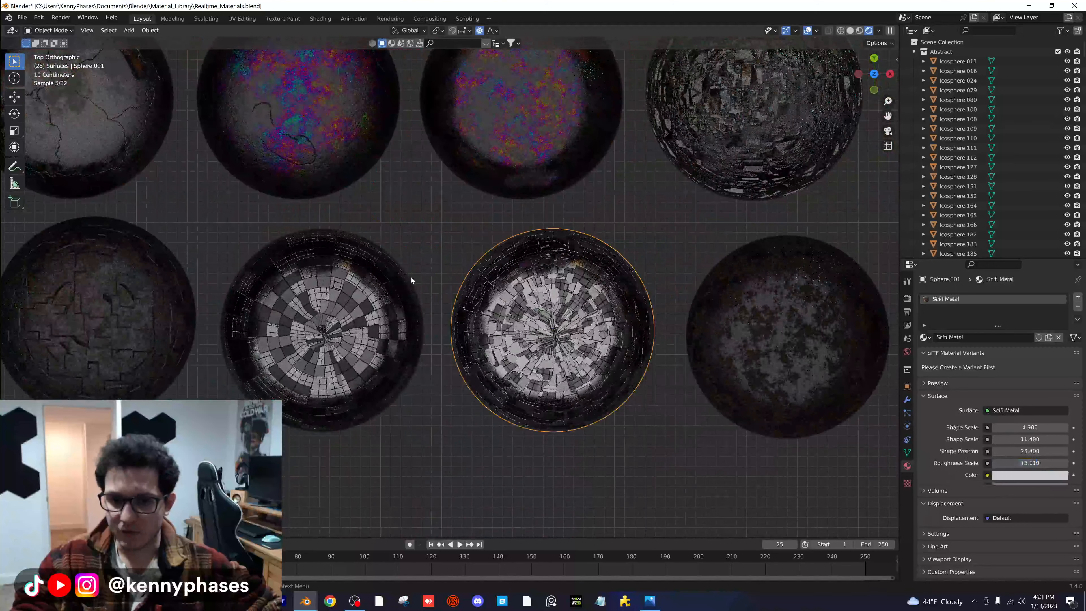
left_click(346, 288, "shift")
left_click(536, 316, "shift")
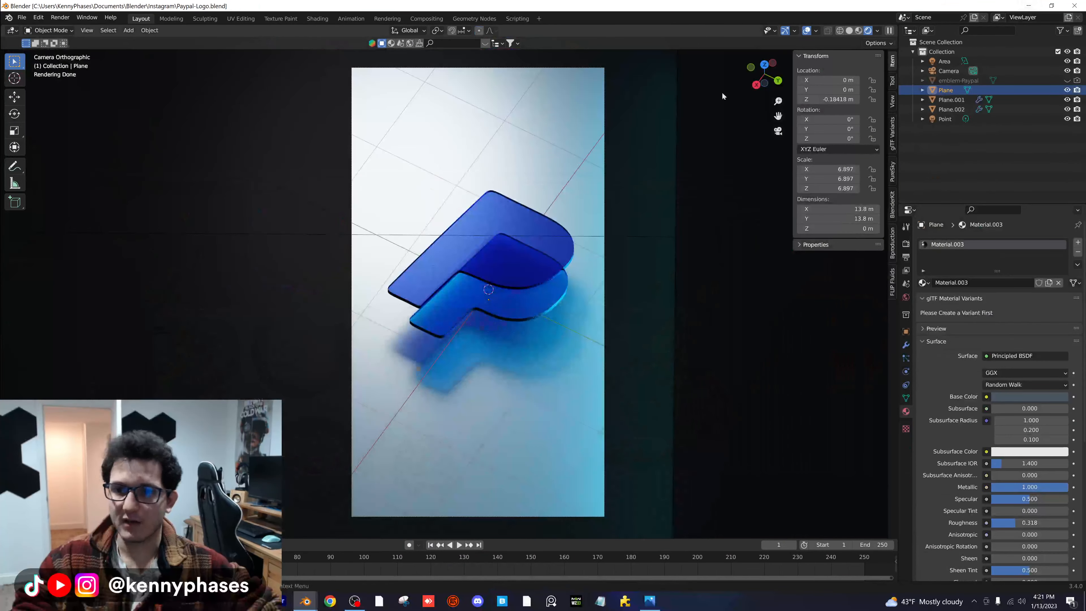
- Set the material library file's viewport to solid shading and minimize its window
left_click(305, 601)
left_click(347, 560)
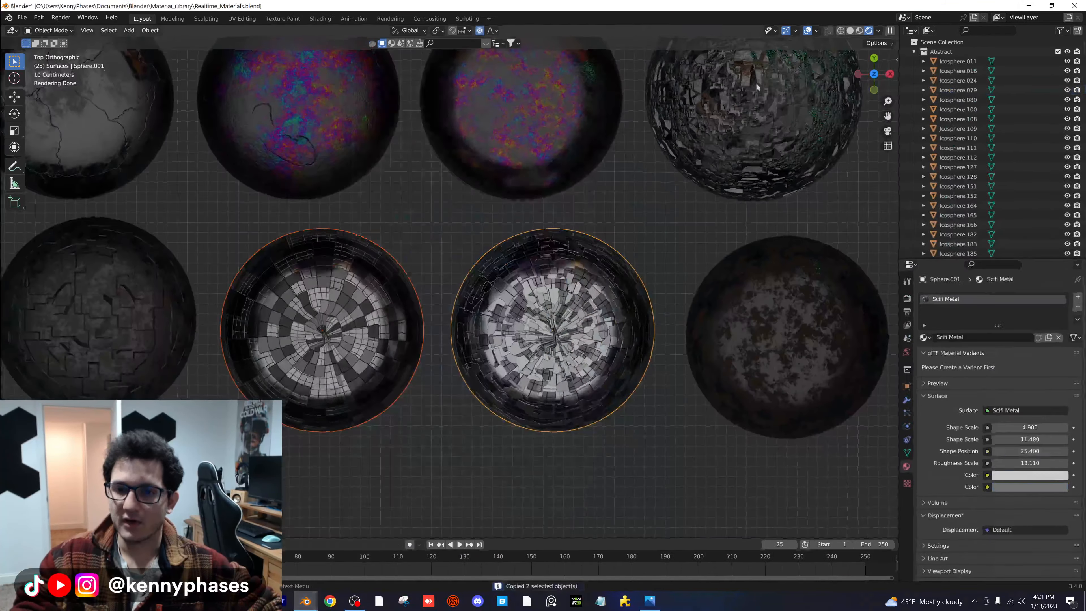
left_click(850, 31)
left_click(1029, 6)
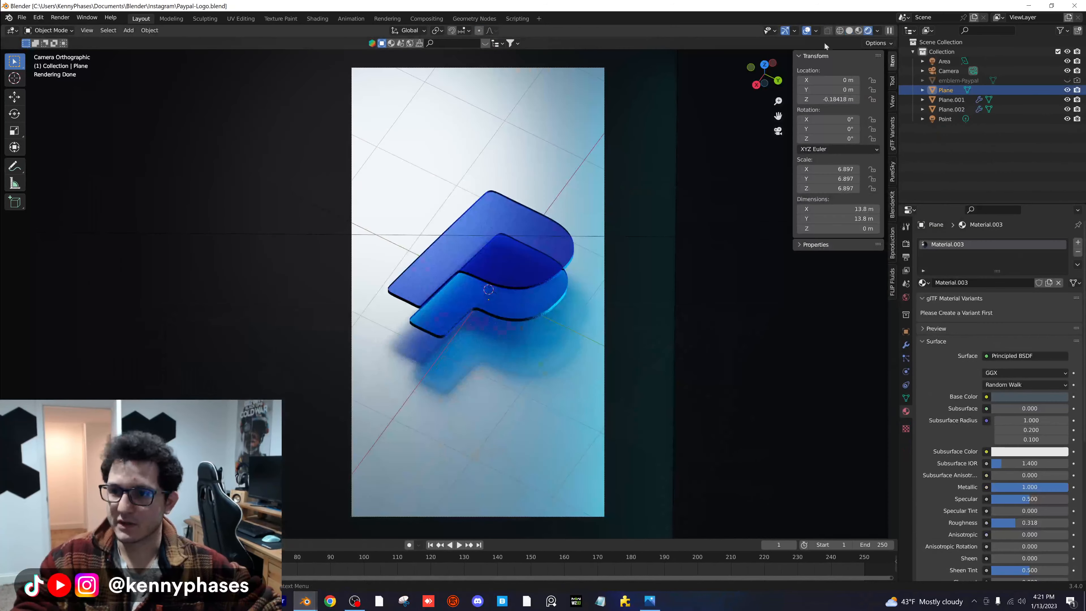
- Paste the two copied spheres into the Paypal-Logo scene and hide both from the viewport
left_click(849, 31)
mouse_move(515, 249)
middle_mouse_down()
mouse_move(580, 202)
mouse_move(341, 157)
middle_mouse_up()
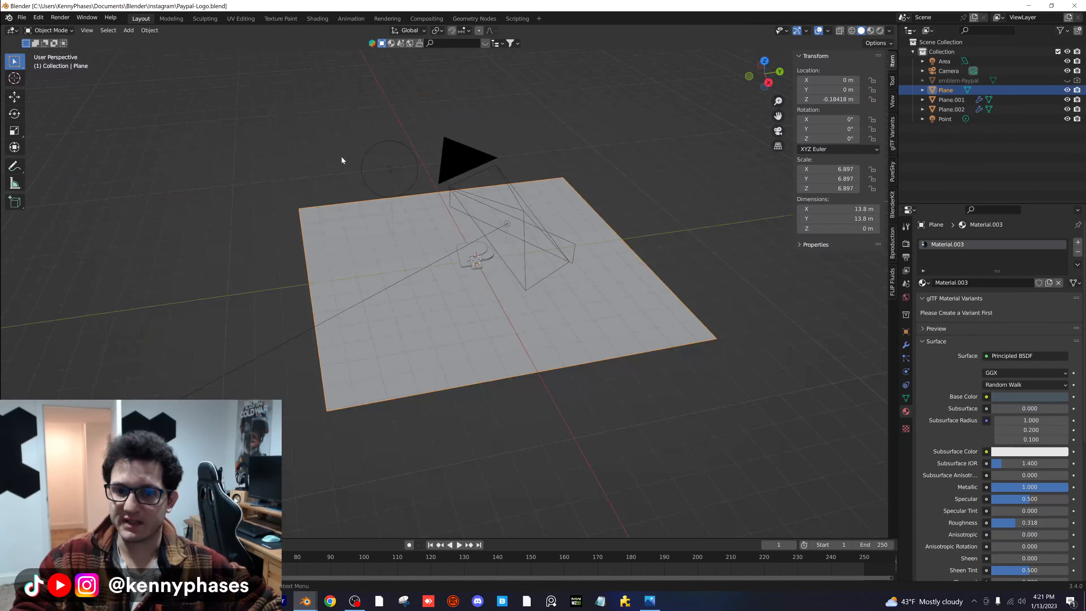
key("ctrl+v")
scroll(471, 252, "down", 3)
middle_click_drag(500, 262, 323, 218)
middle_click_drag(538, 295, 548, 291)
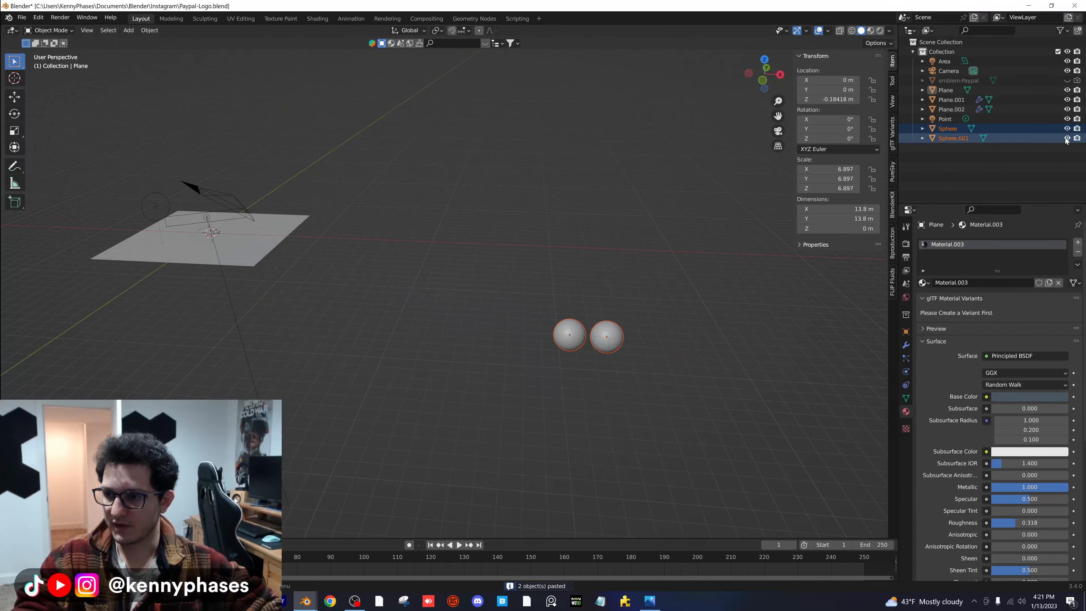
left_click_drag(1067, 129, 1068, 142)
- Return to the rendered camera view and assign the Blocks material to the floor plane
key("KP_0")
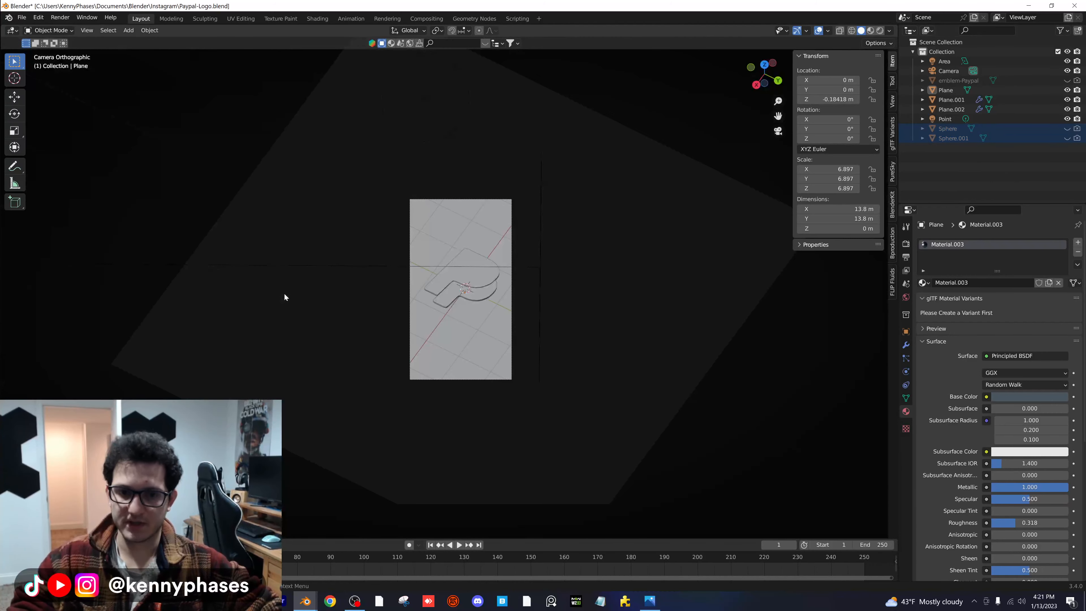
key("z")
left_click(373, 225)
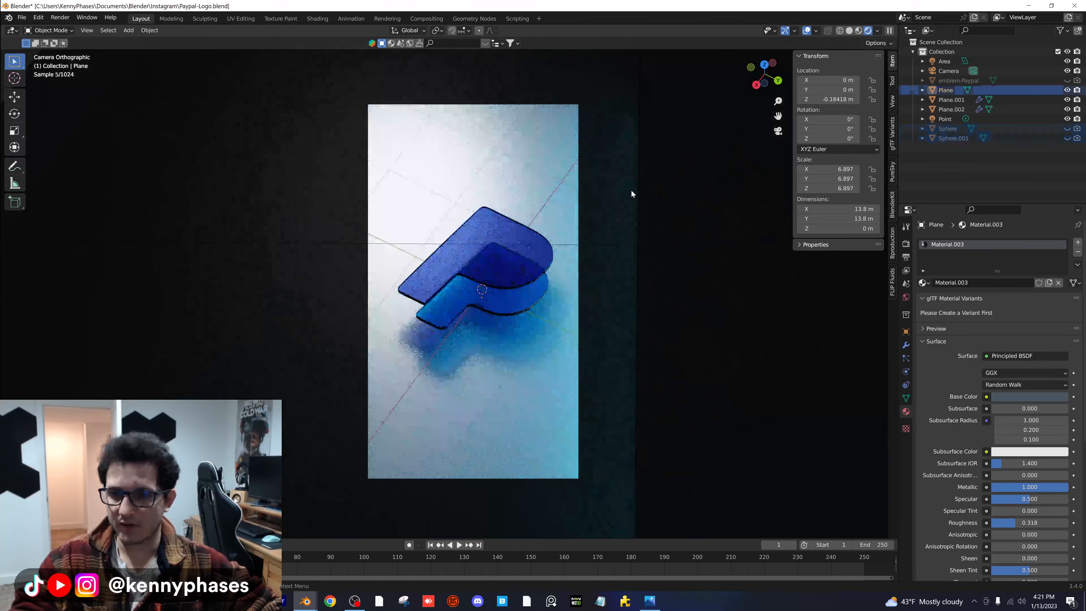
left_click(925, 283)
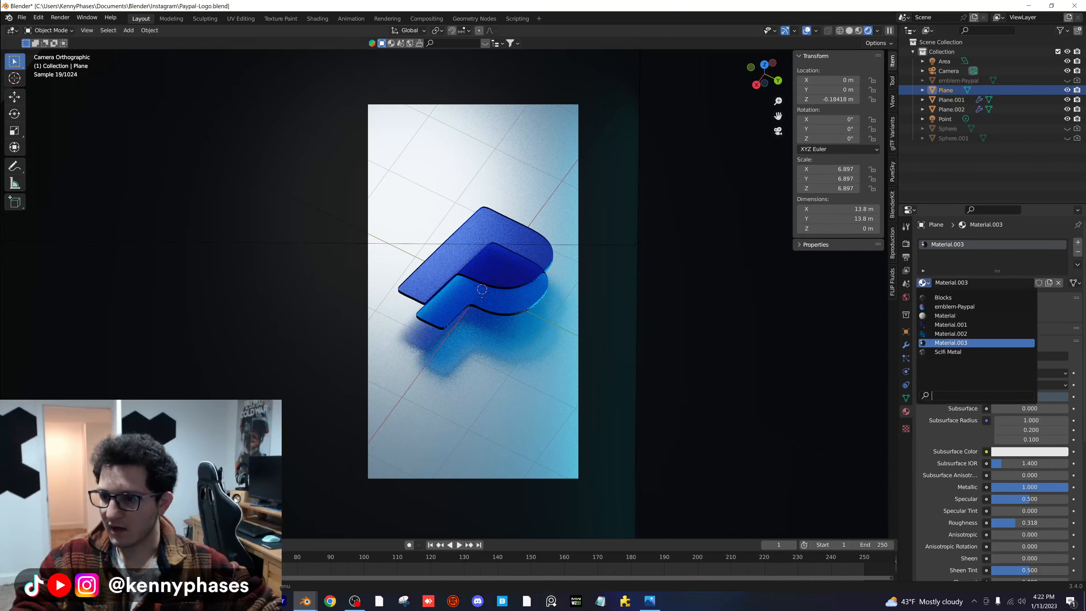
key("Return")
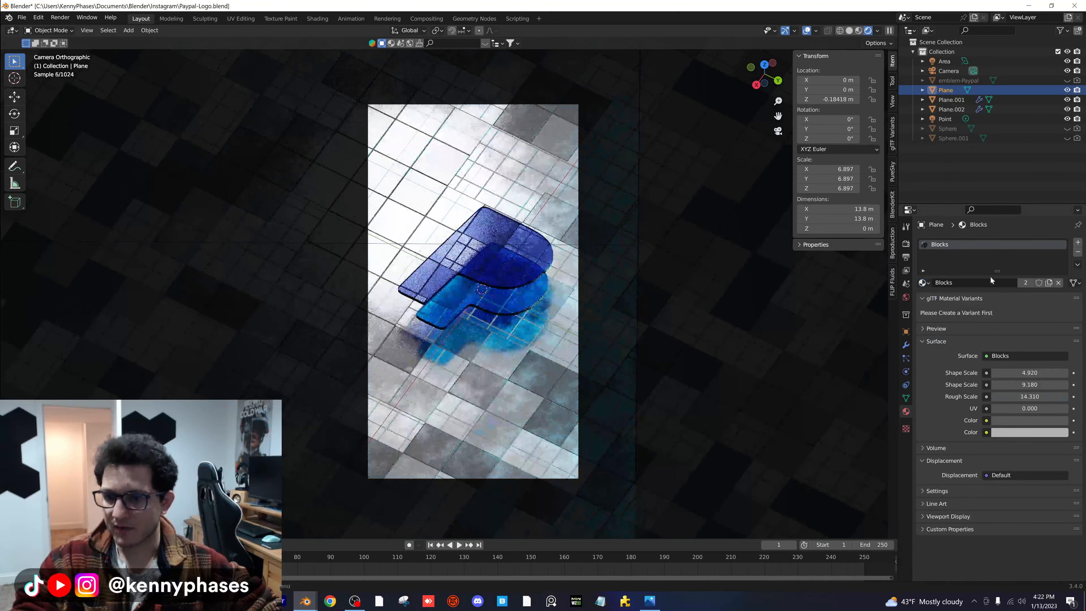
- Try the Scifi Metal material on the floor plane with its first Shape Scale lowered to -0.300
left_click(925, 283)
left_click(964, 356)
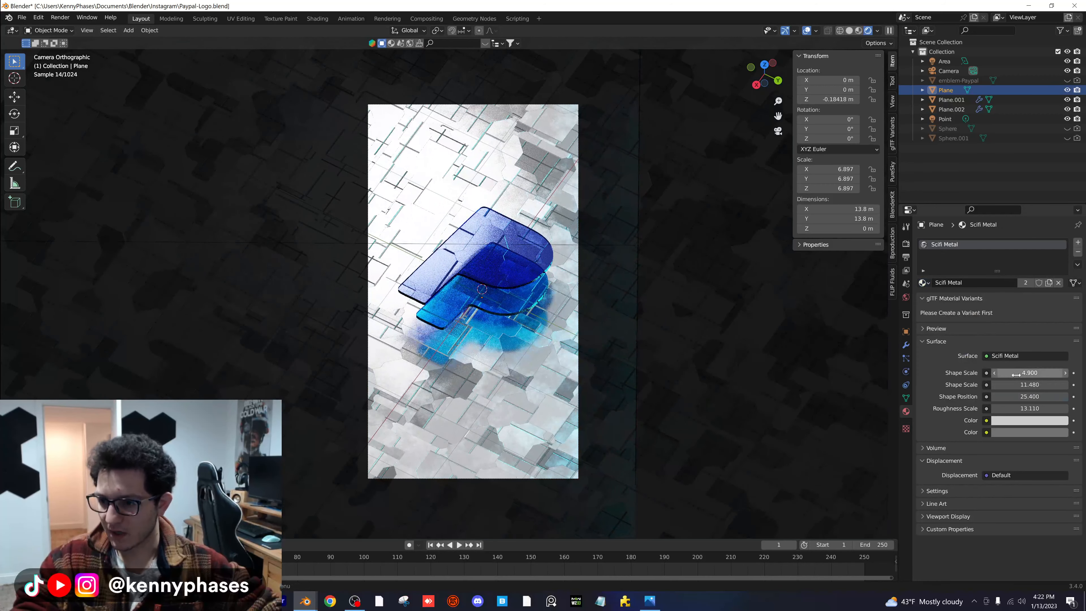
left_click_drag(1025, 372, 992, 373)
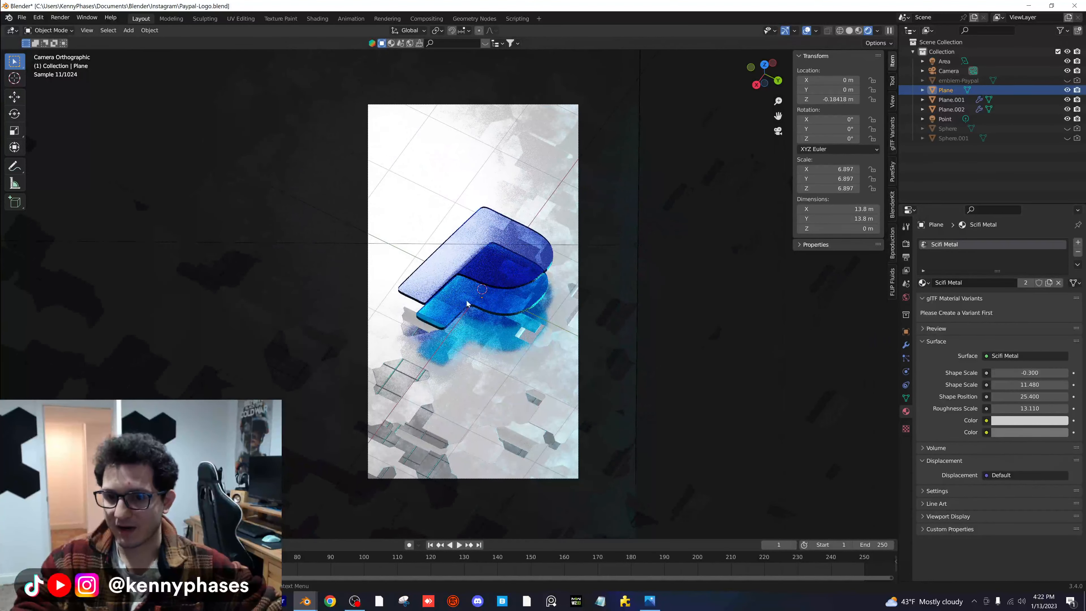
- Put the Blocks material on the floor plane, set its Shape Scales to 1.820 and 3.880, and darken its second color
left_click(924, 282)
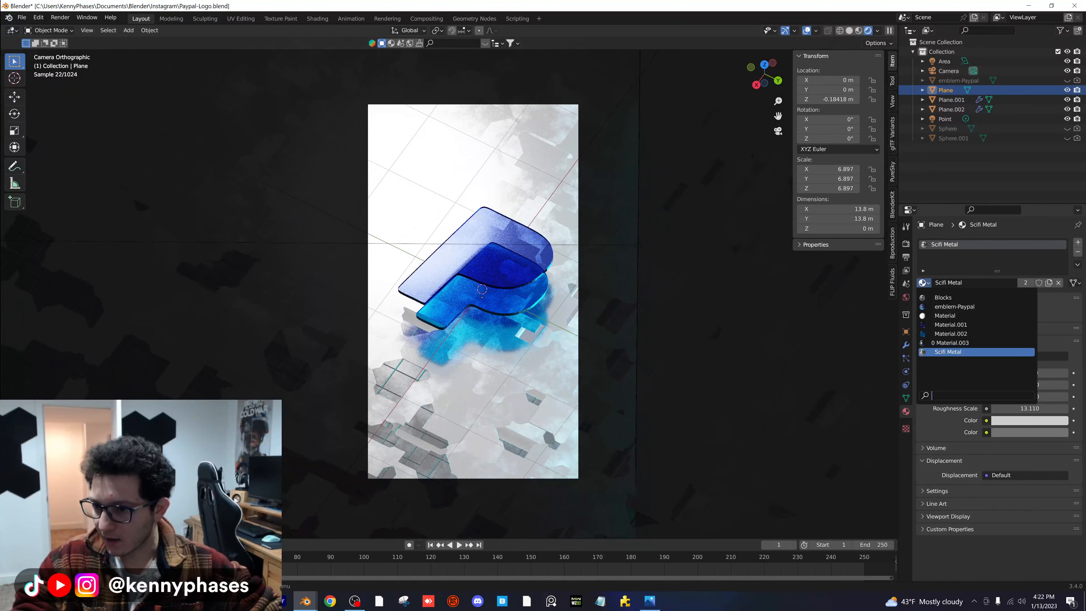
left_click(979, 353)
mouse_move(1011, 373)
left_mouse_down()
mouse_move(985, 373)
mouse_move(1011, 384)
mouse_move(993, 384)
left_mouse_up()
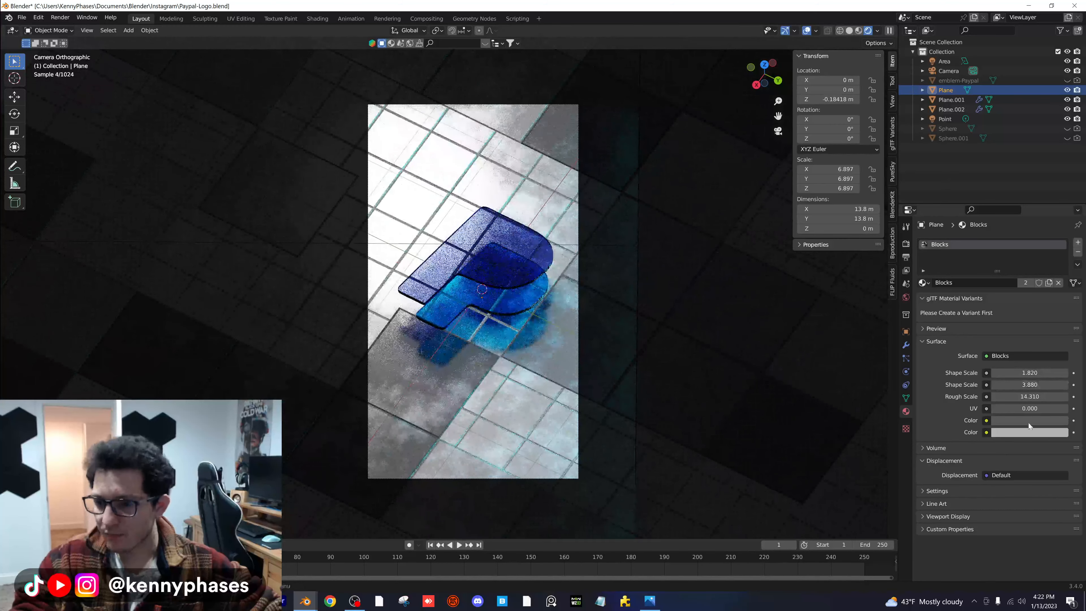
left_click(1033, 429)
left_click_drag(1059, 334, 1060, 361)
scroll(568, 339, "up", 1)
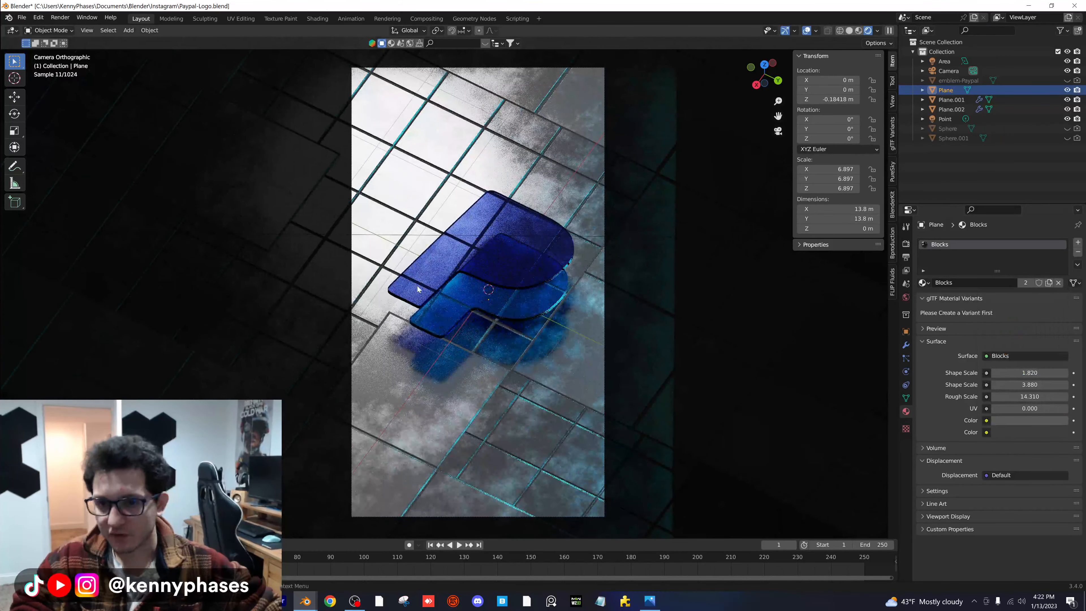
- Put Scifi Metal back on the floor plane, set its first Shape Scale to 1.000 and darken both colors
left_click(924, 283)
left_click(950, 350)
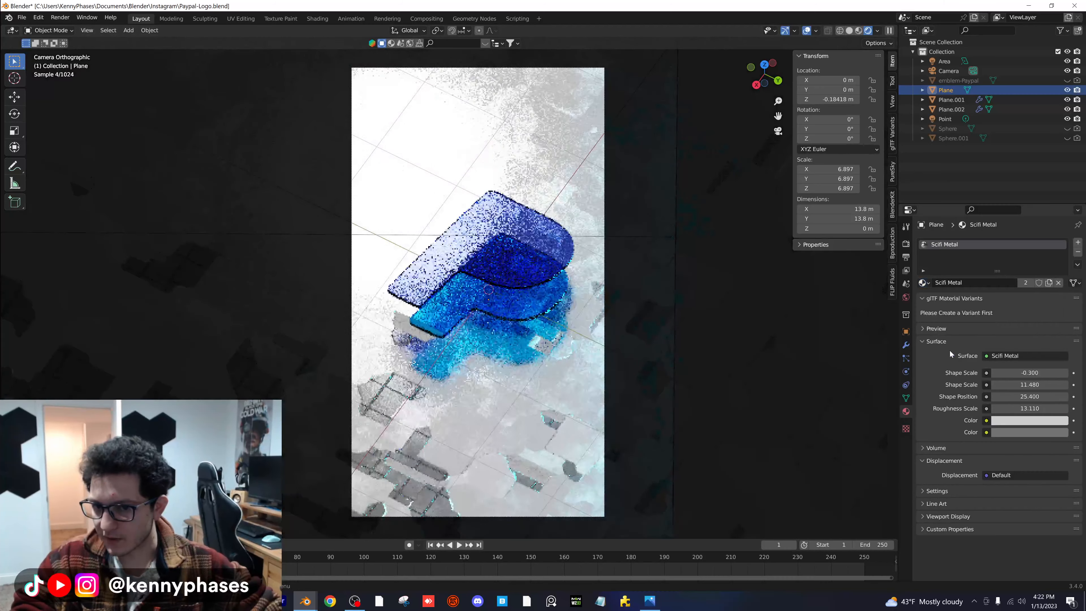
left_click_drag(1030, 373, 1061, 325)
left_click(1043, 432)
left_click(1014, 421)
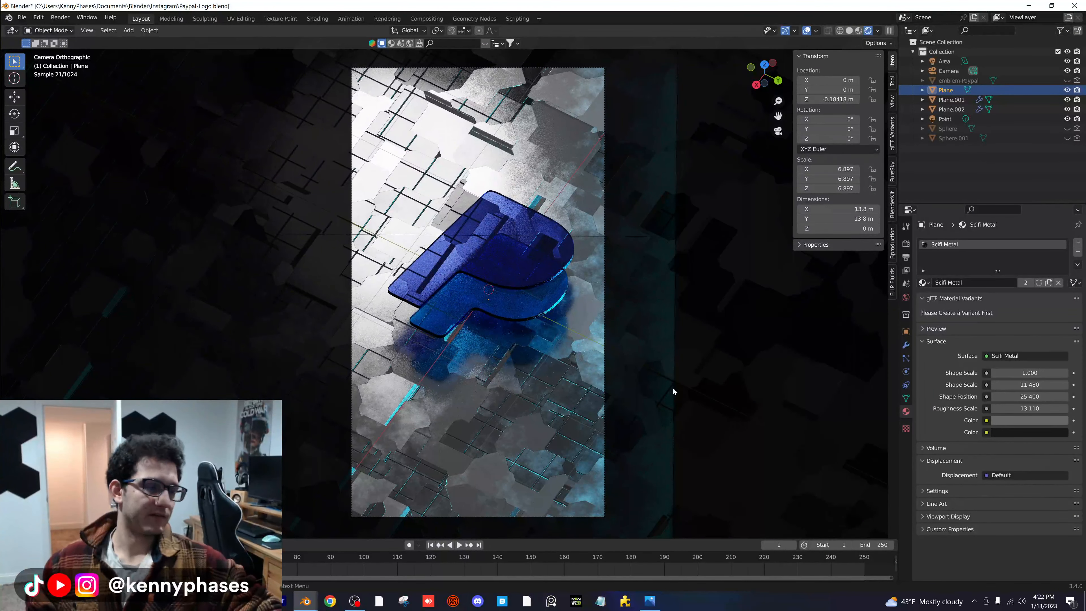
- Reassign the plain Material.003 to the floor plane and save the file
left_click(924, 282)
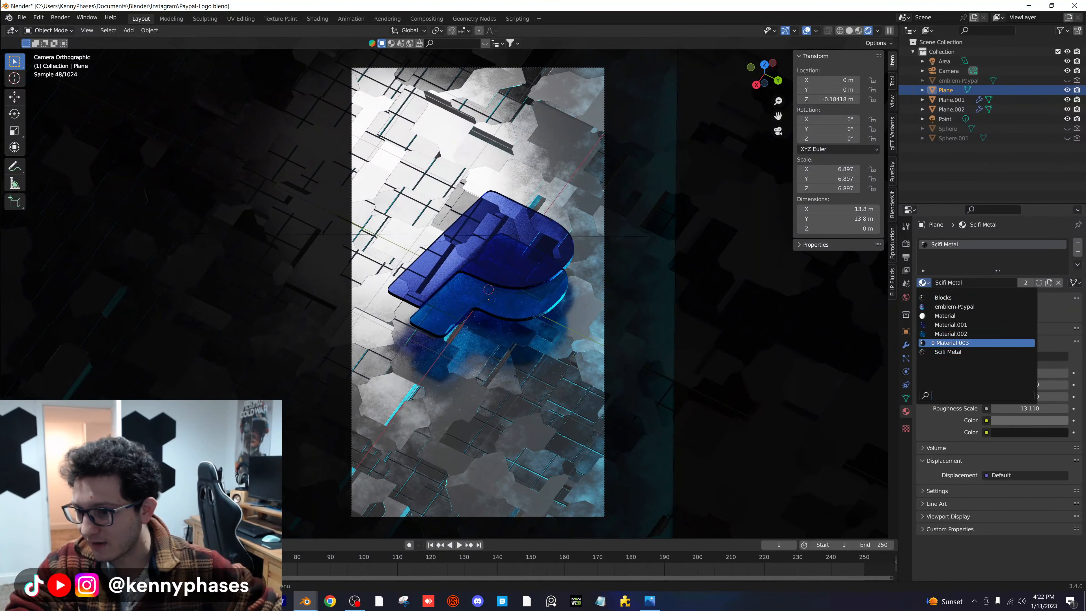
left_click(965, 342)
key("ctrl+s")
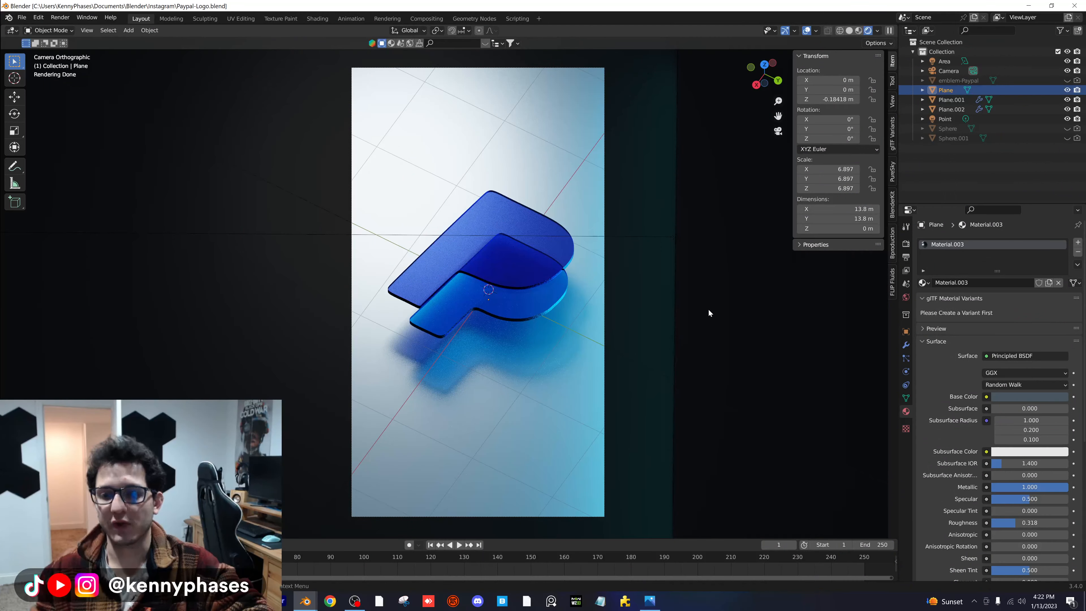
- Hide the floor grid, X and Y axes, text info, 3D cursor, annotations and extras overlays, and save the file
left_click(816, 31)
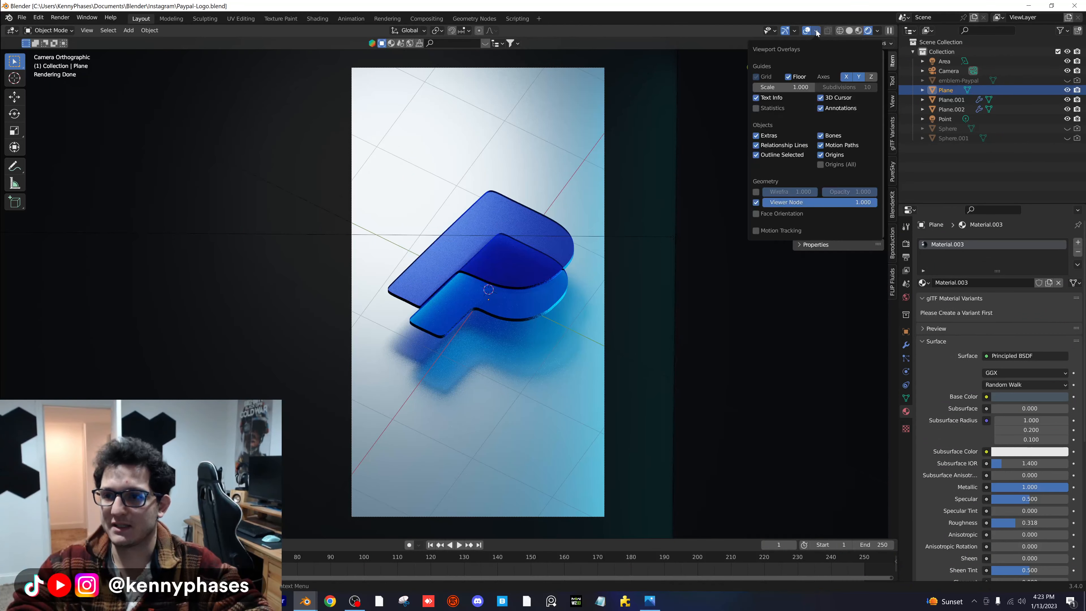
left_click(790, 76)
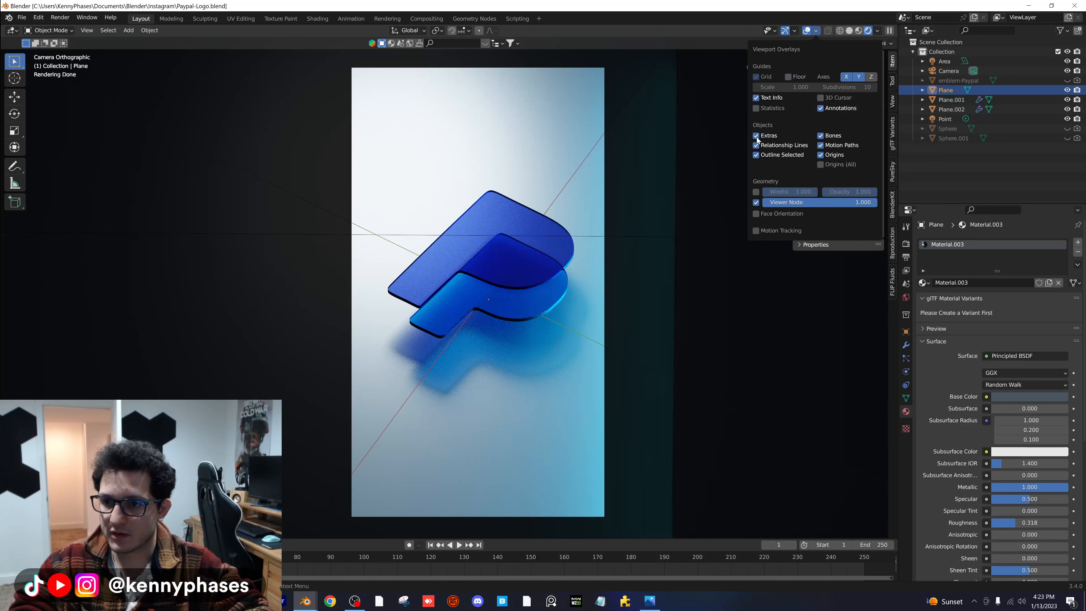
left_click(757, 98)
left_click(757, 98)
left_click(821, 108)
left_click(757, 98)
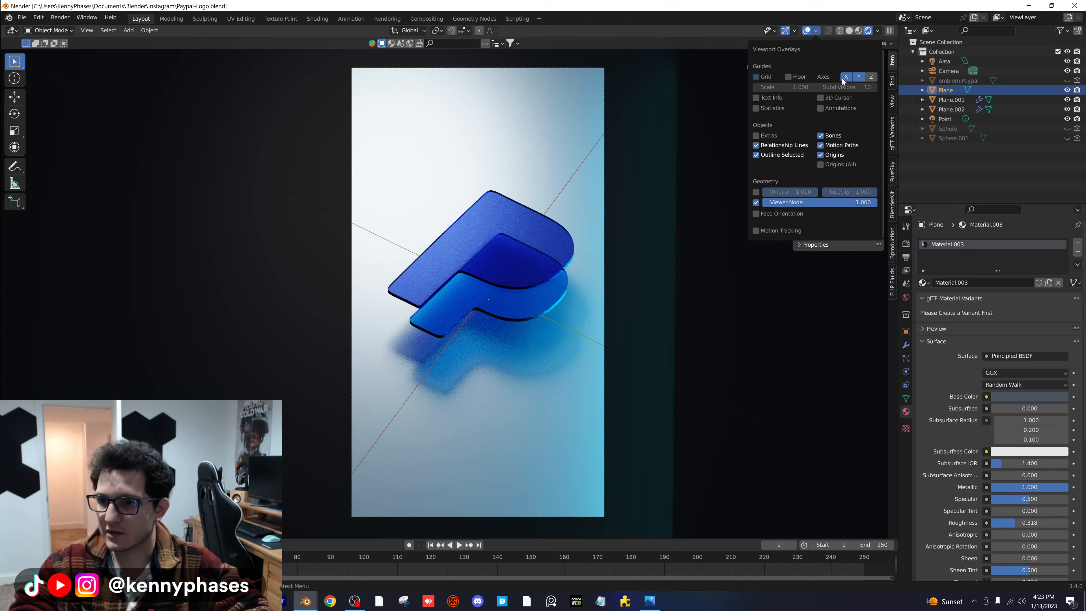
left_click(855, 79)
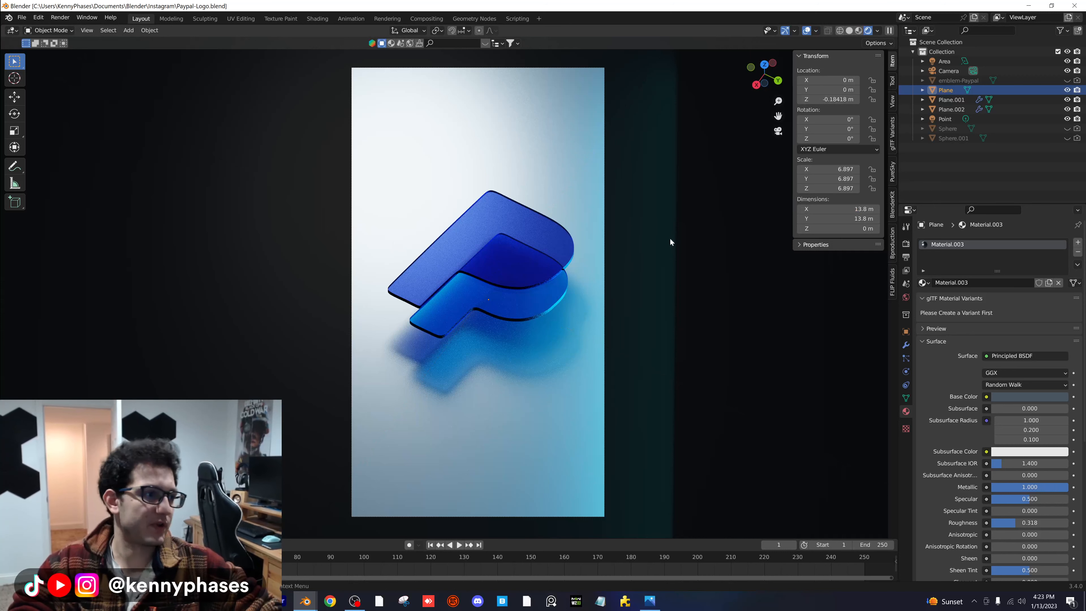
key("ctrl+s")
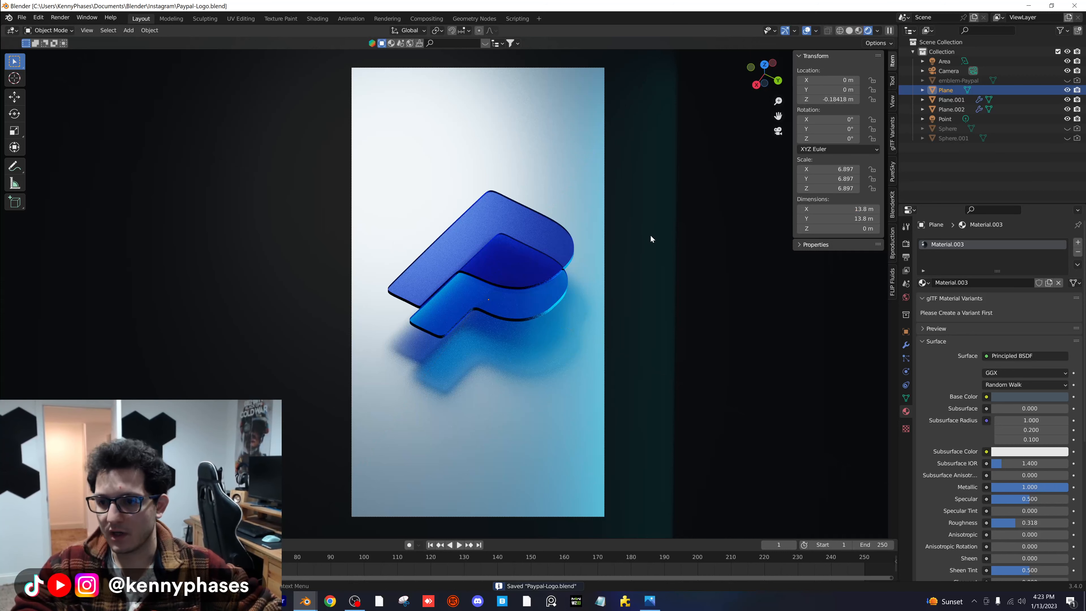
- Set the render output's resolution percentage to 200%
left_click(907, 257)
double_click(1026, 274)
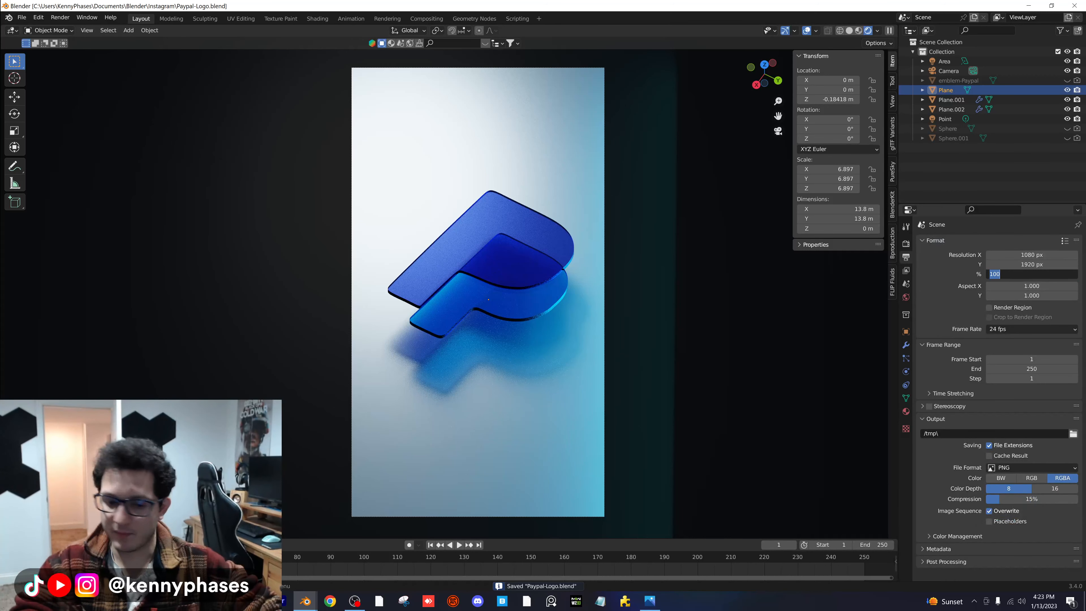
type("200")
key("Return")
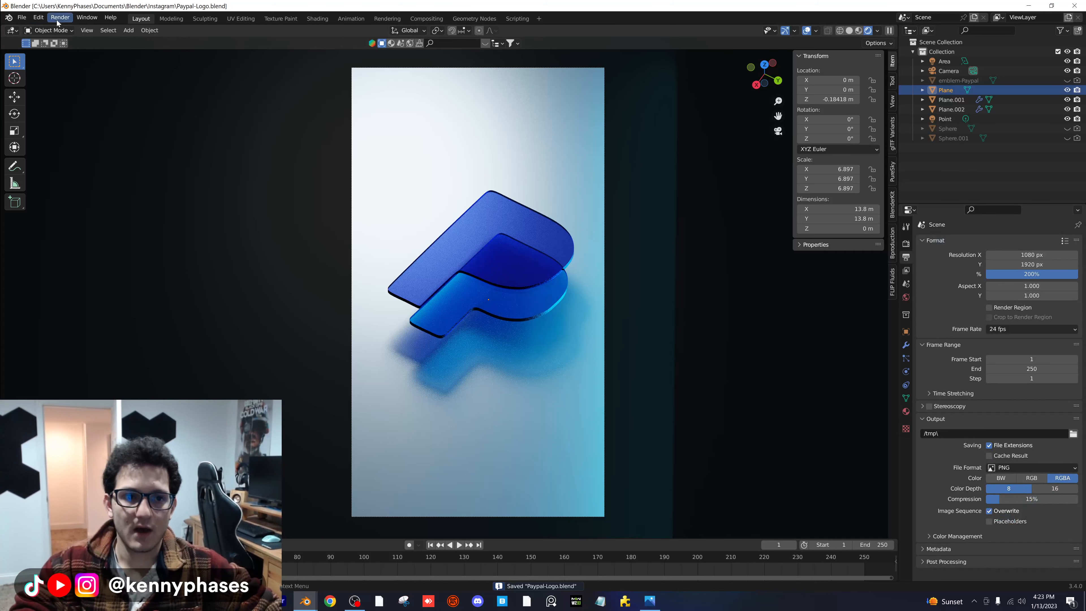
- Switch the viewport to Solid shading, render the current frame as a still image and check the logo and its caustics in the render
left_click(847, 32)
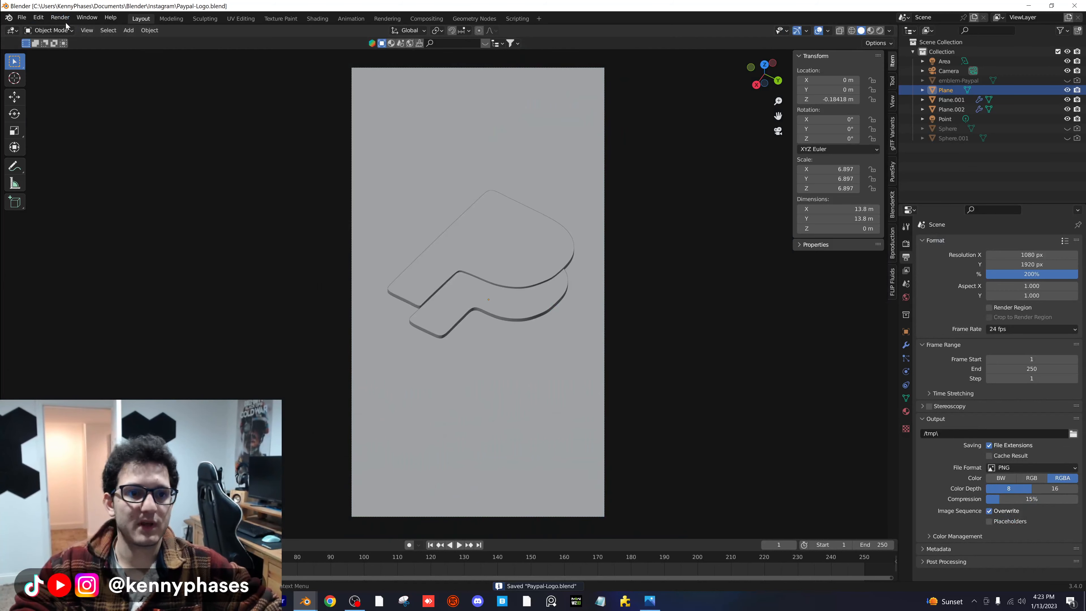
left_click(60, 17)
left_click(74, 28)
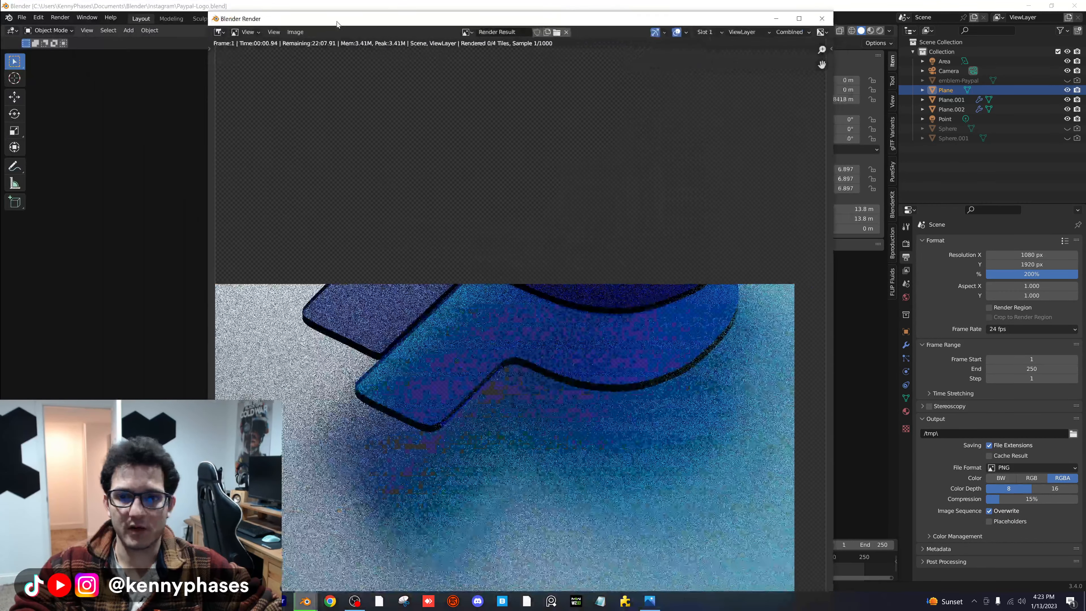
left_click_drag(337, 23, 331, 24)
scroll(679, 250, "down", 1)
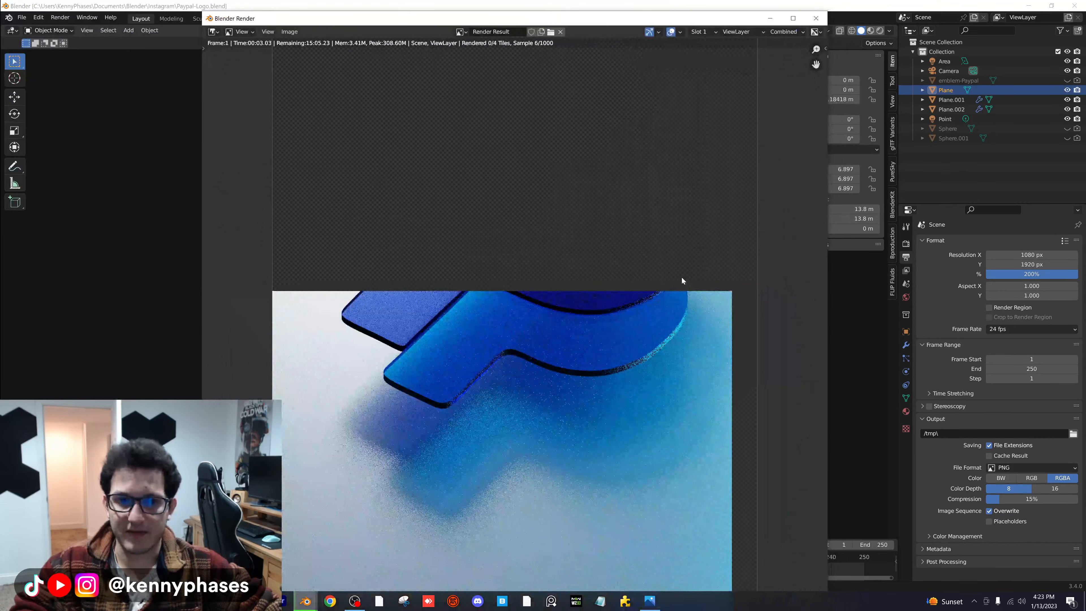
scroll(683, 280, "down", 1)
scroll(677, 279, "down", 1)
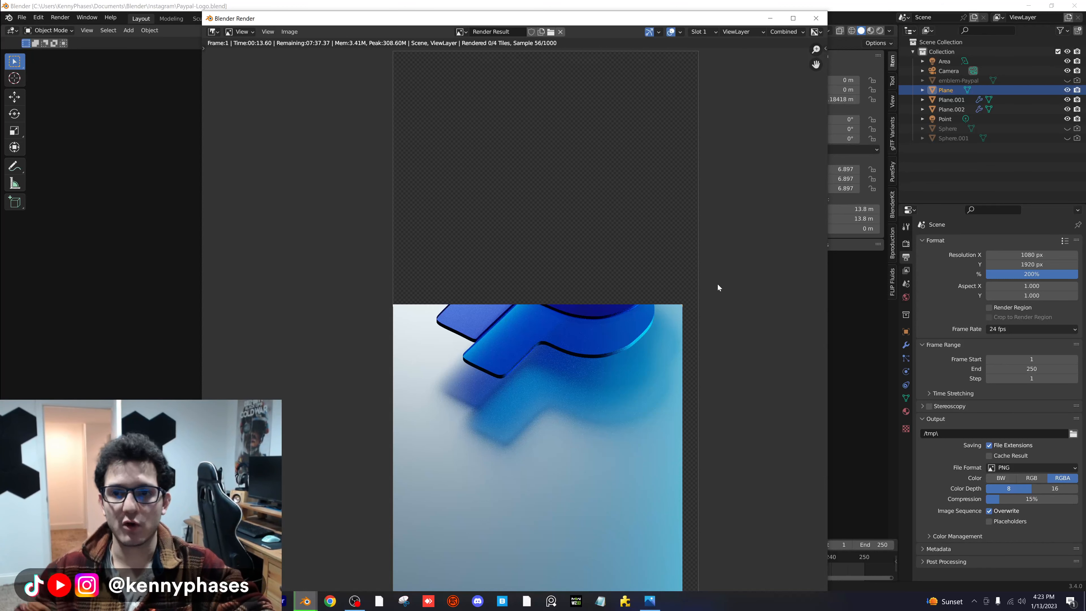
scroll(638, 343, "up", 3)
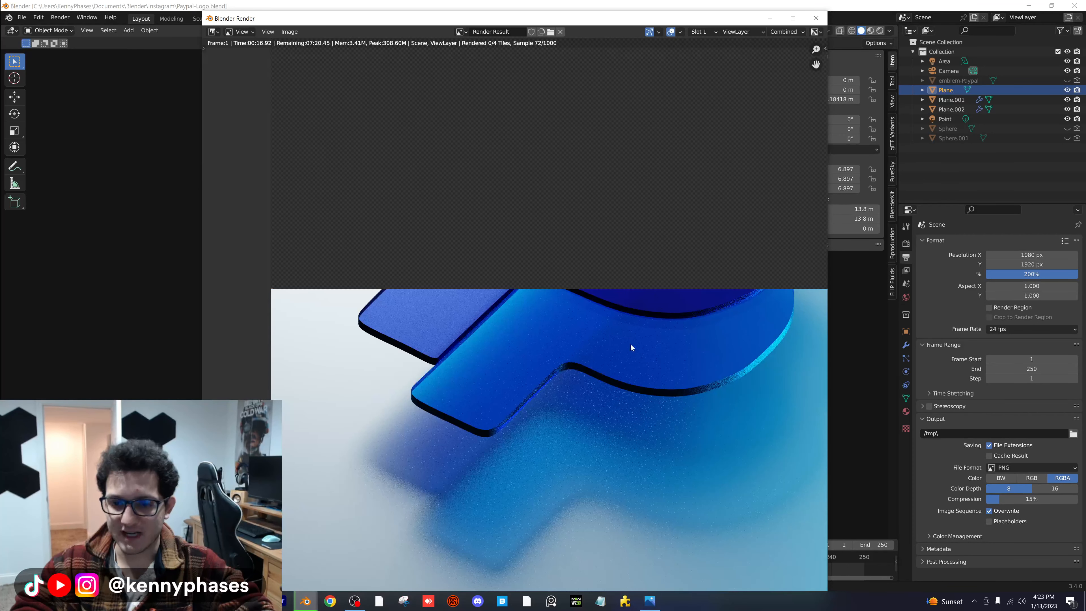